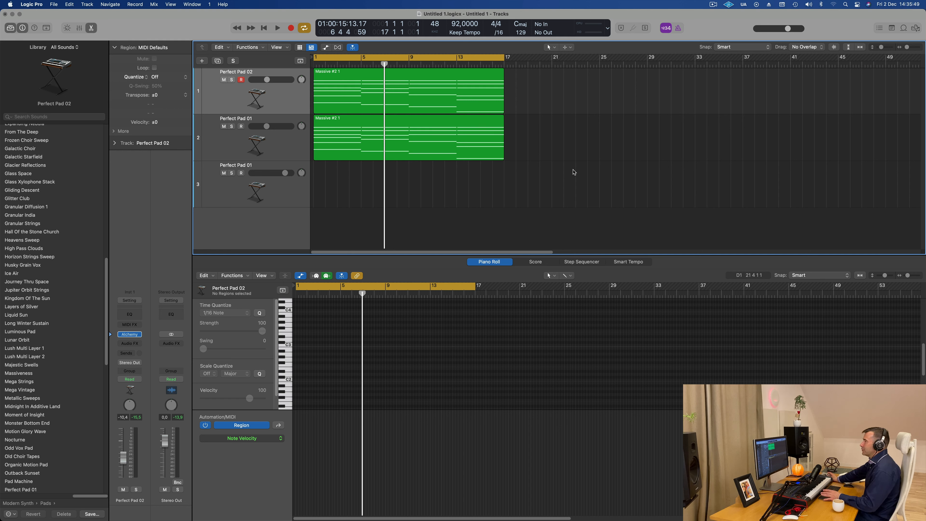
Play the two pad tracks from the start of the project to listen to the layered chords.
key("Return")
key("space")
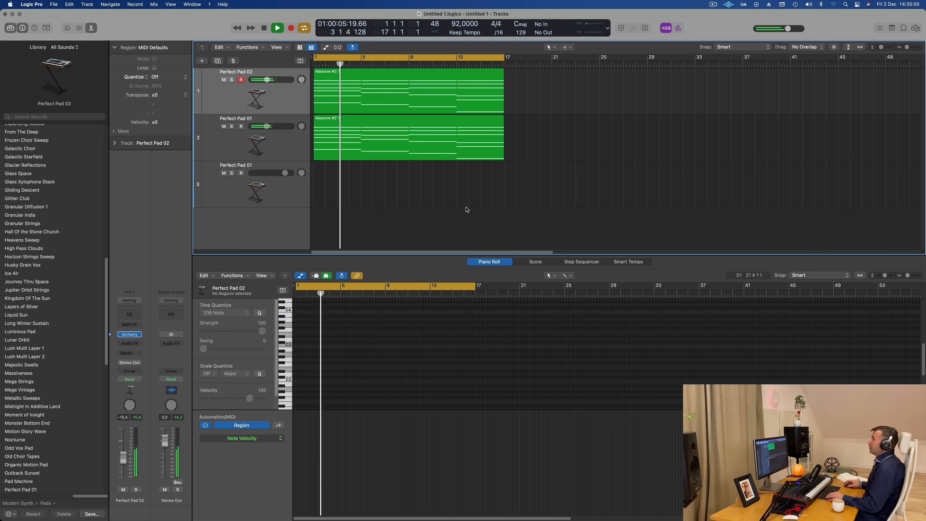
scroll(467, 208, "up", 3)
scroll(468, 207, "down", 1)
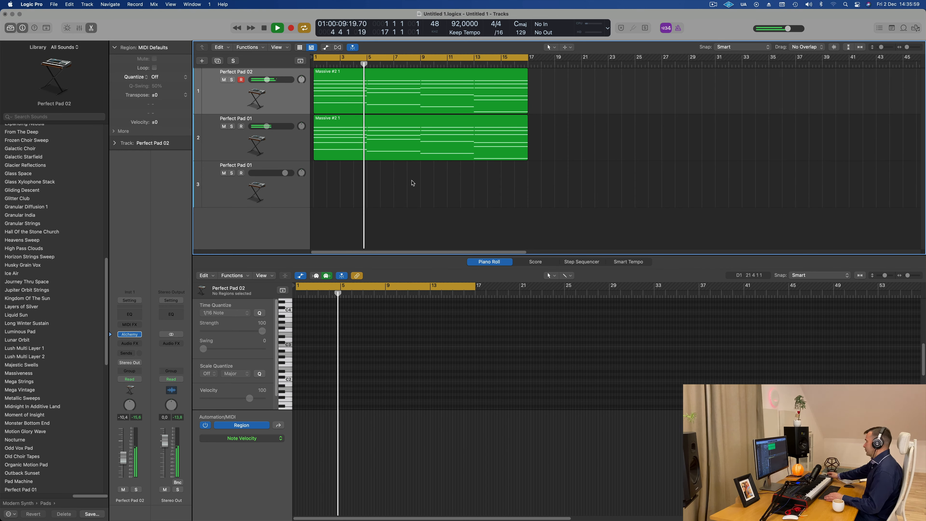
Copy the region from the second track onto the third track and delete its upper notes, keeping only the lowest note of each chord.
left_click(296, 156)
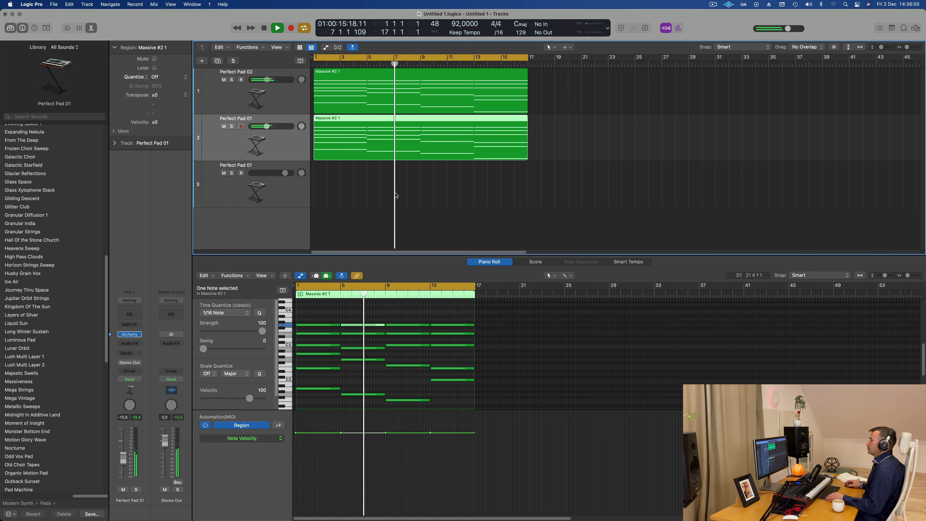
key("space")
left_click_drag(438, 119, 431, 183)
left_click_drag(329, 317, 452, 388)
key("Delete")
scroll(388, 356, "down", 3)
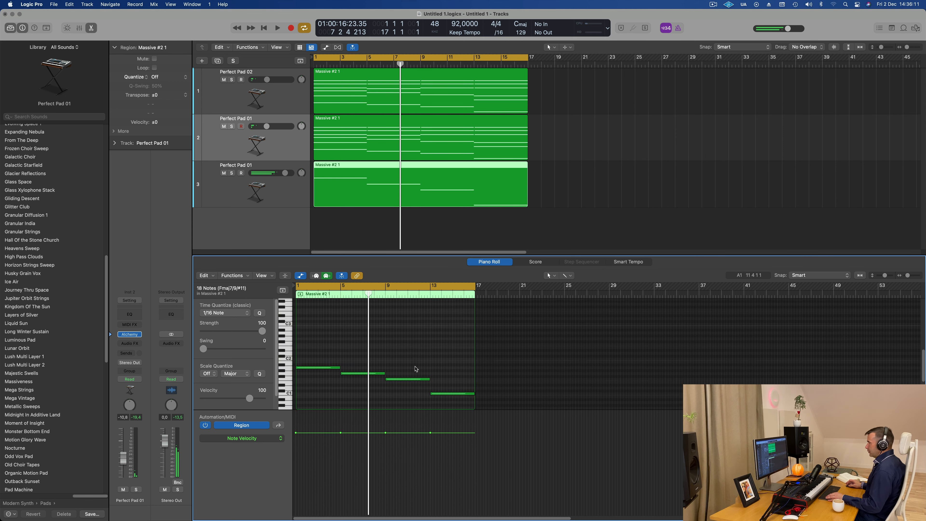
Play the project from the start and load the Bass preset 70s Classic Synth Bass in Alchemy on the third track.
left_click(286, 200)
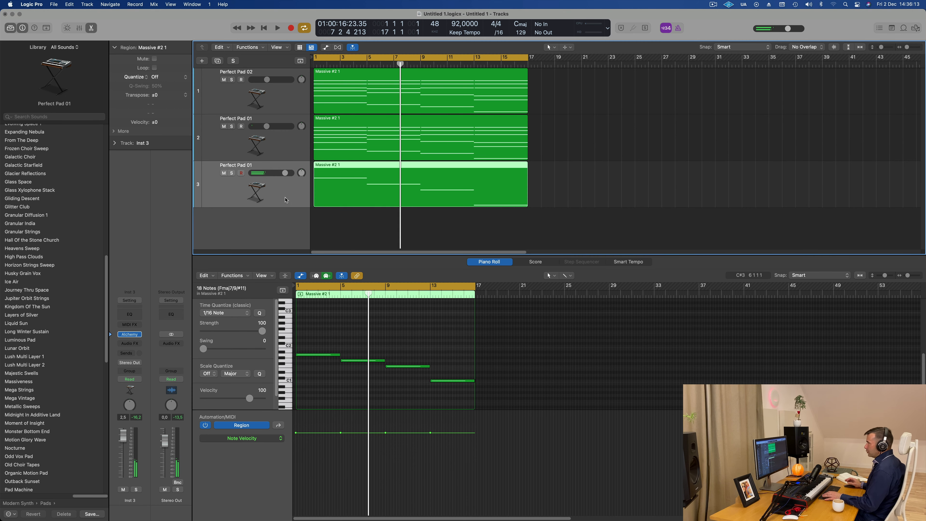
key("Return")
key("space")
key("space")
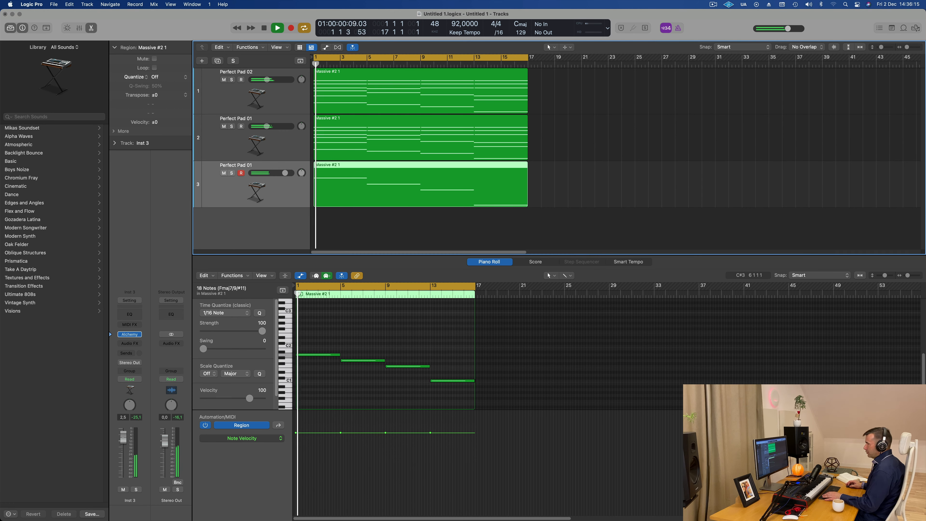
left_click(130, 335)
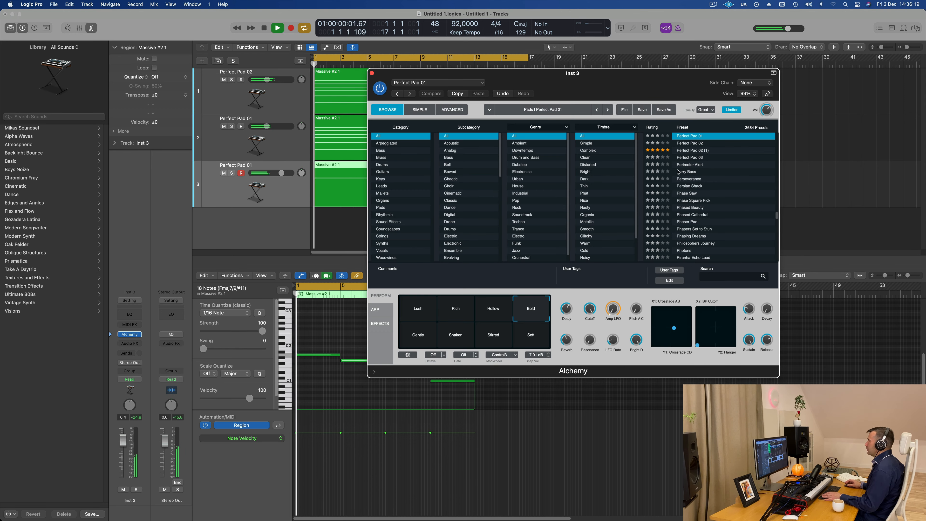
left_click(387, 153)
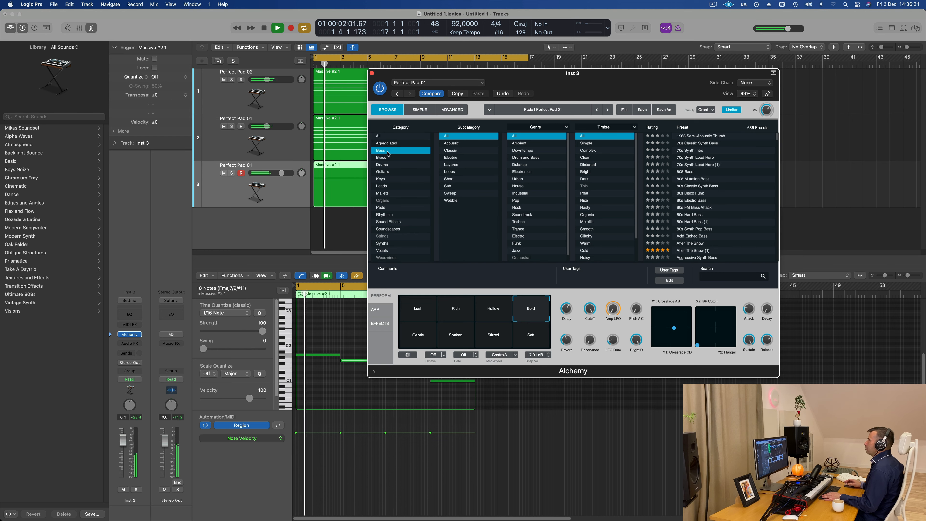
left_click(710, 136)
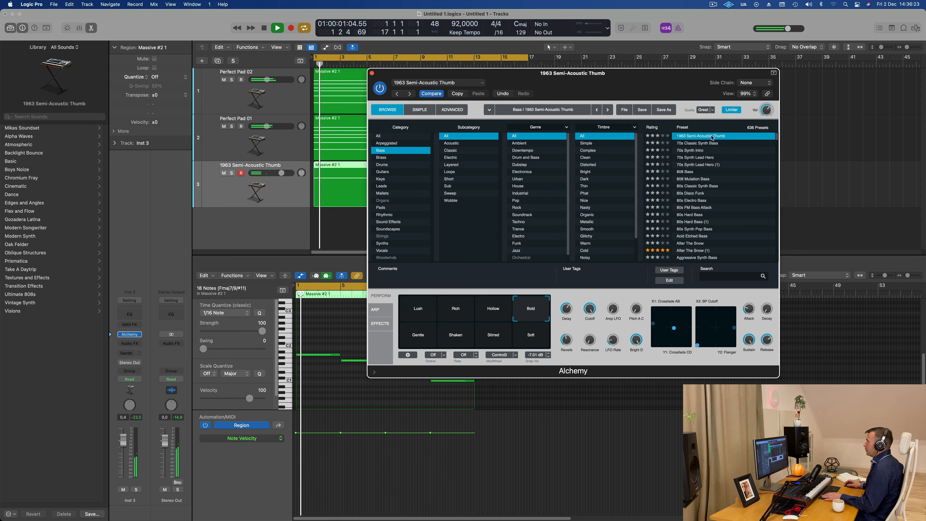
left_click(710, 145)
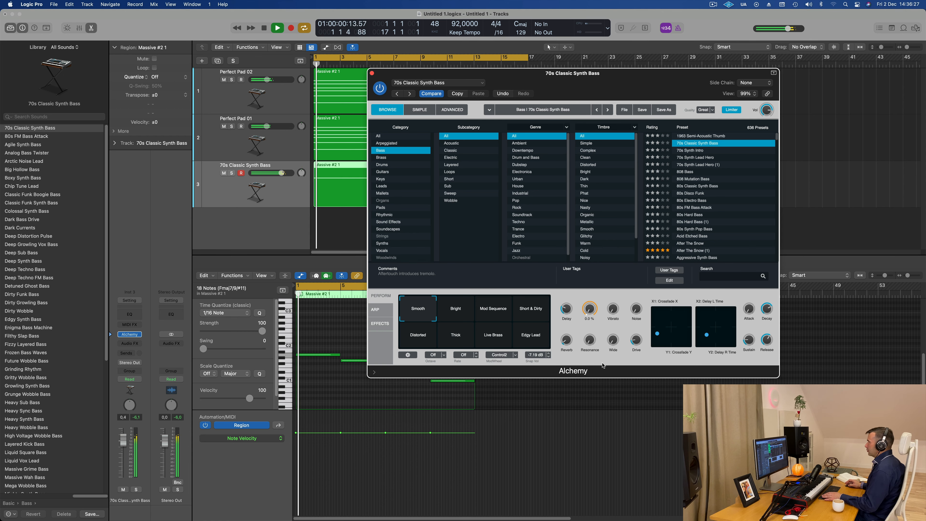
Add a Channel EQ to the bass track with a high cut at 102 Hz and close the EQ.
left_click(135, 316)
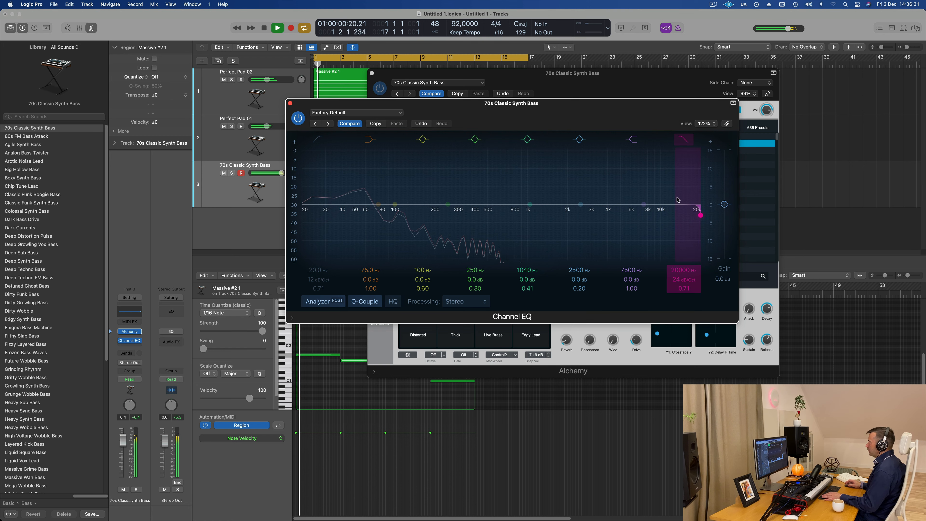
left_click_drag(678, 200, 394, 216)
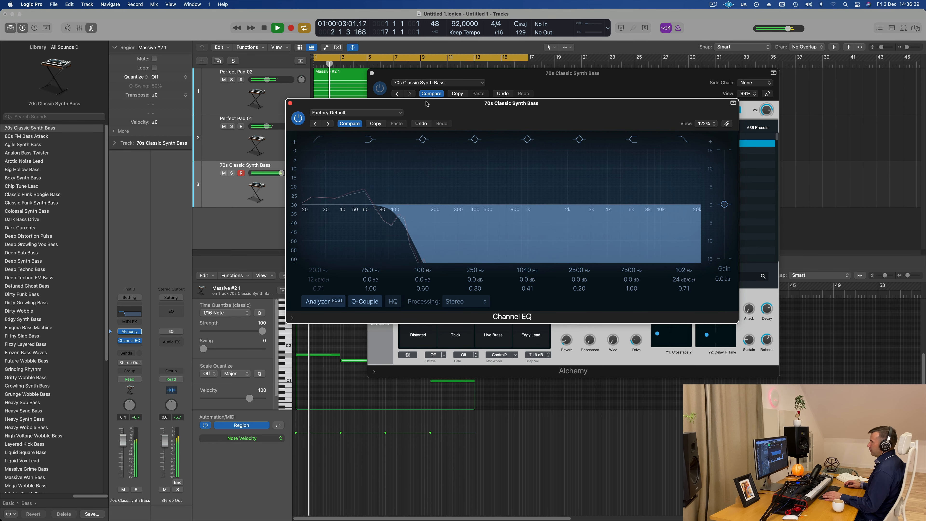
left_click_drag(426, 101, 493, 126)
left_click(357, 127)
Lower the bass track's volume to -2.9 dB and close its Alchemy window.
left_click_drag(555, 78, 728, 88)
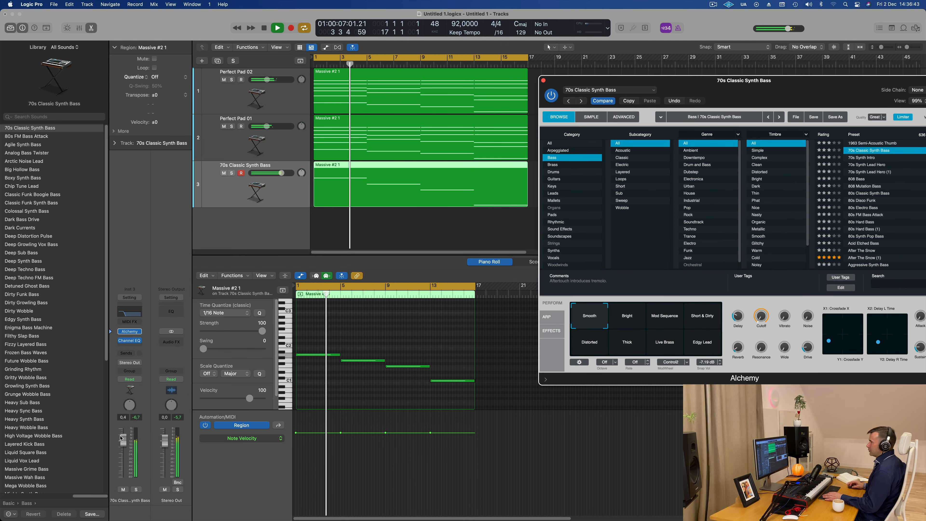
left_click_drag(121, 438, 124, 451)
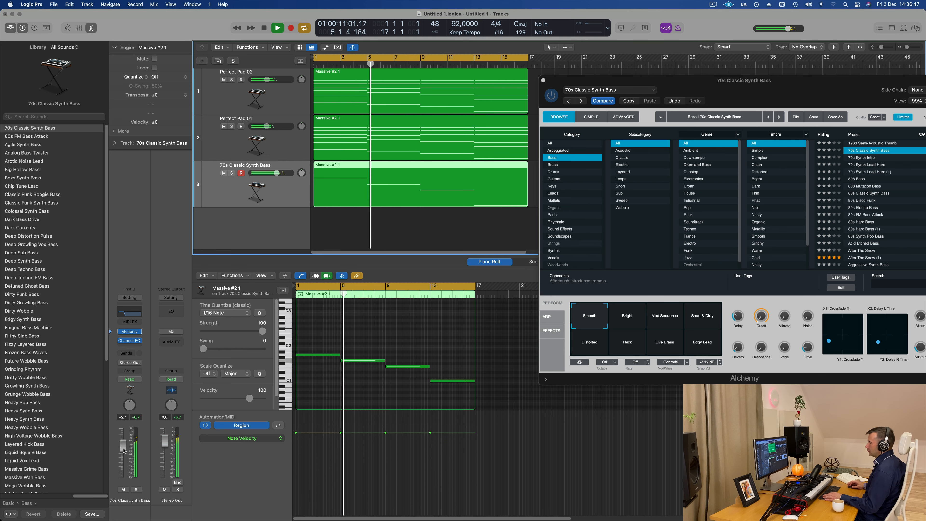
left_click_drag(124, 451, 124, 452)
left_click_drag(729, 99, 435, 155)
left_click(249, 136)
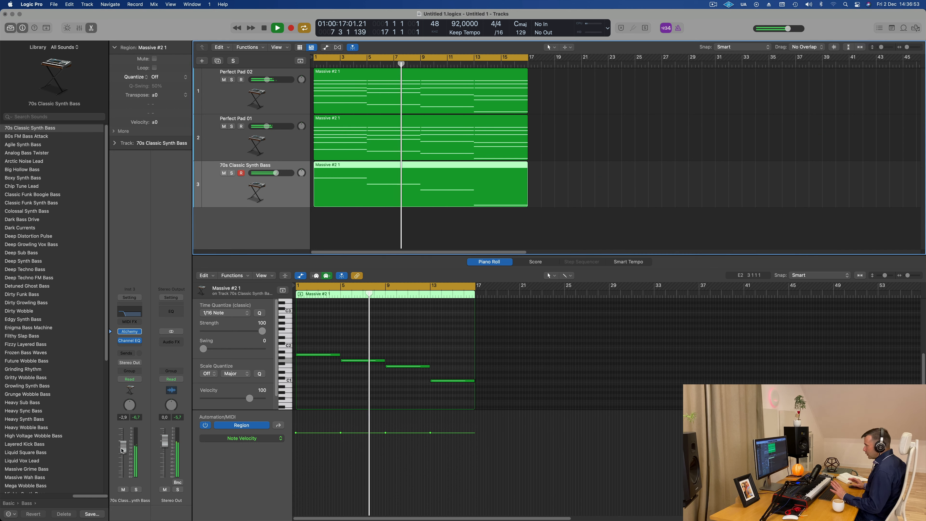
Insert a Compressor after the Channel EQ on the bass track, adjust its ratio and threshold, and close it.
left_click(135, 349)
left_click(136, 373)
left_click_drag(386, 298, 386, 288)
left_click_drag(324, 299, 326, 297)
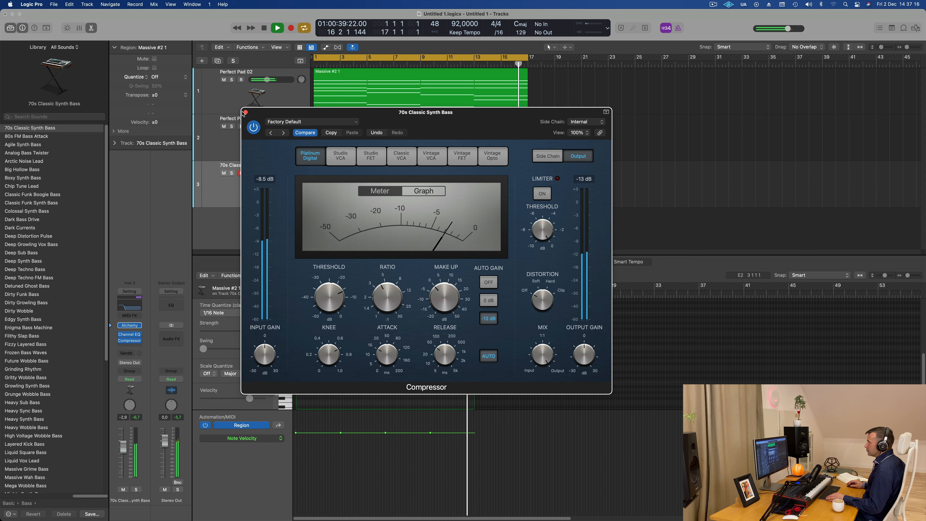
key("cmd+w")
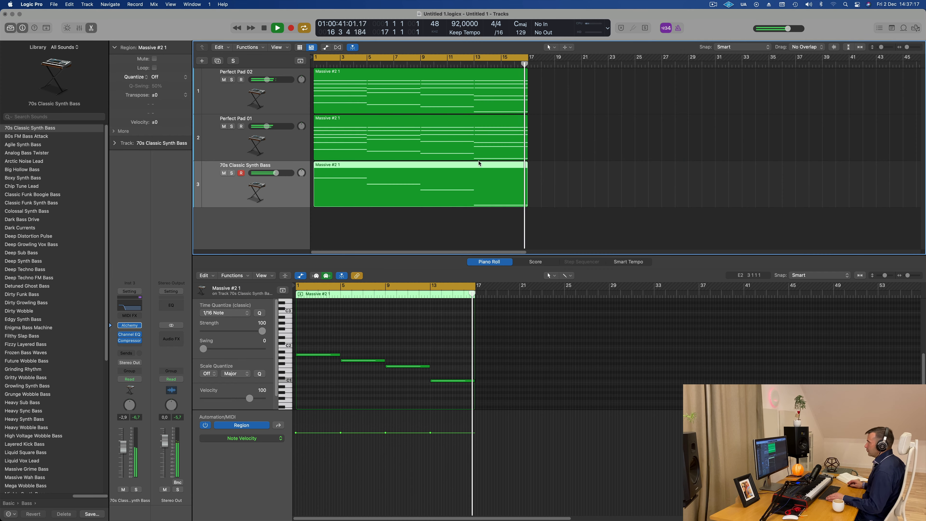
Repeat the regions on all three tracks three times and extend the cycle range to bar 65.
key("cmd+Left")
key("super+Left")
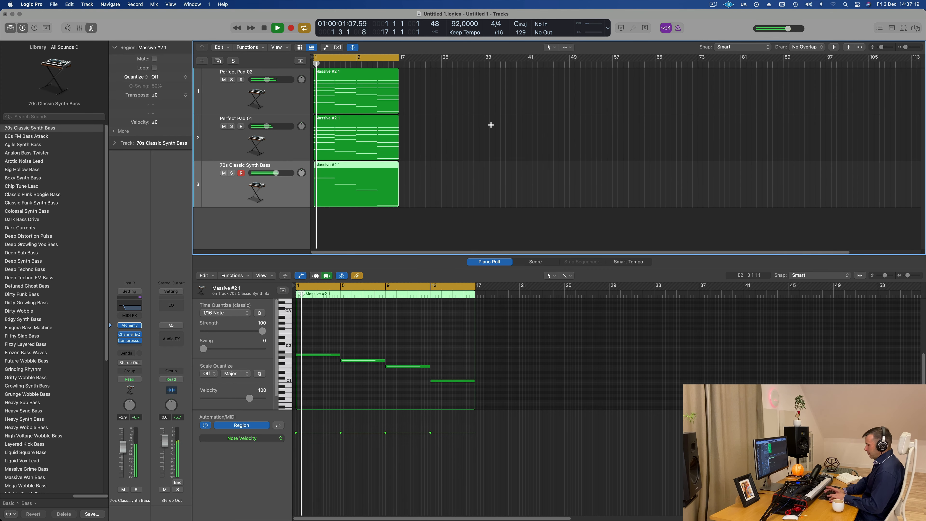
key("super+r")
key("super+r")
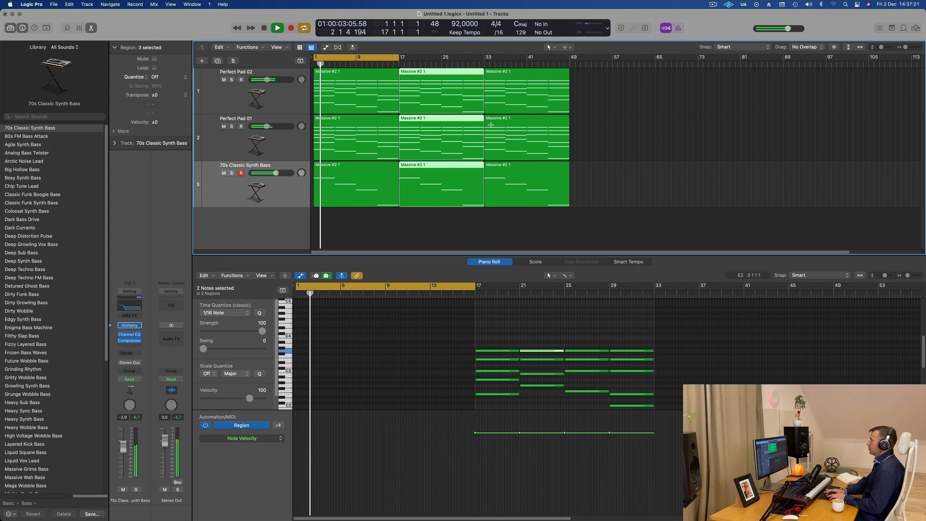
key("super+r")
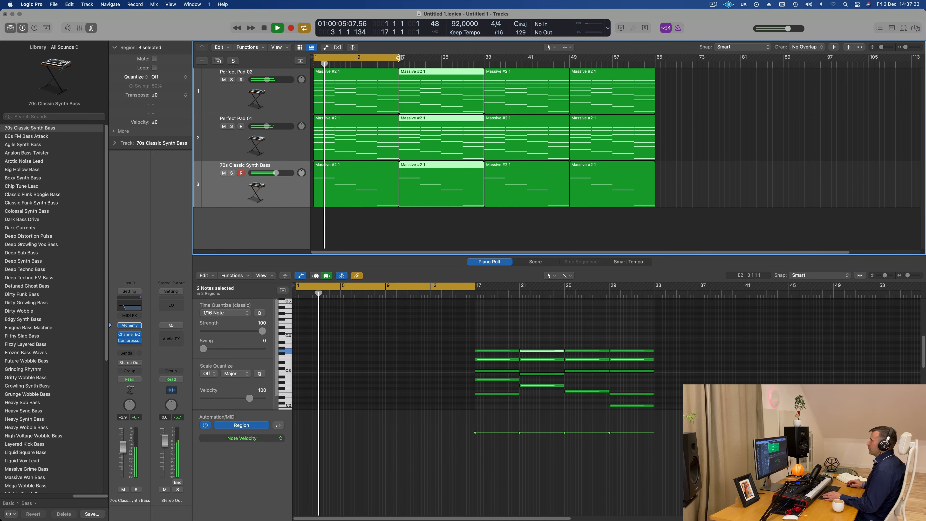
left_click_drag(400, 57, 654, 59)
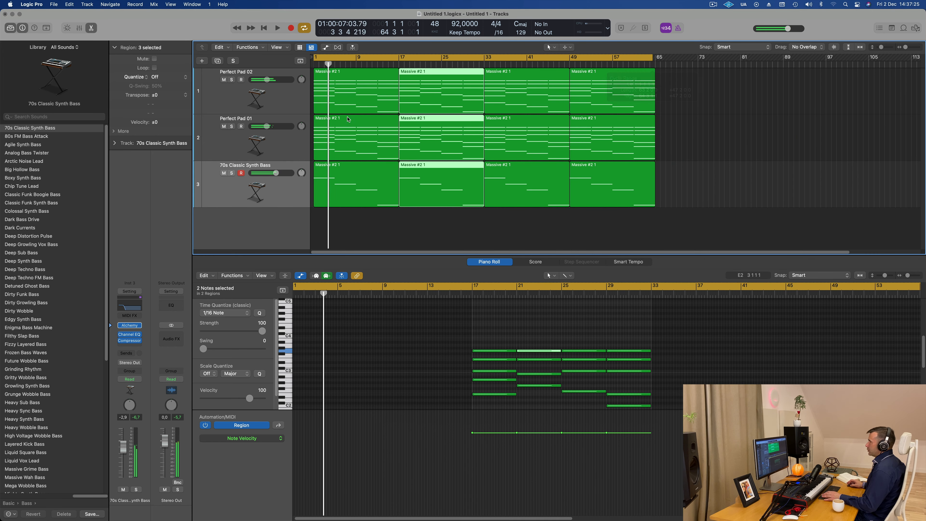
Restart playback from bar 1, mute the Perfect Pad 01 track and select the Perfect Pad 02 track.
key("Return")
left_click(280, 96)
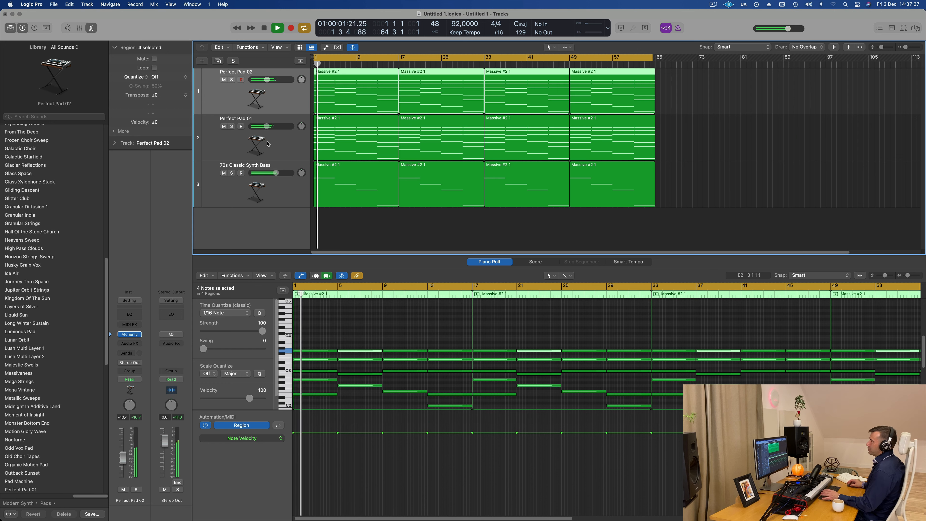
left_click(220, 140)
left_click(224, 127)
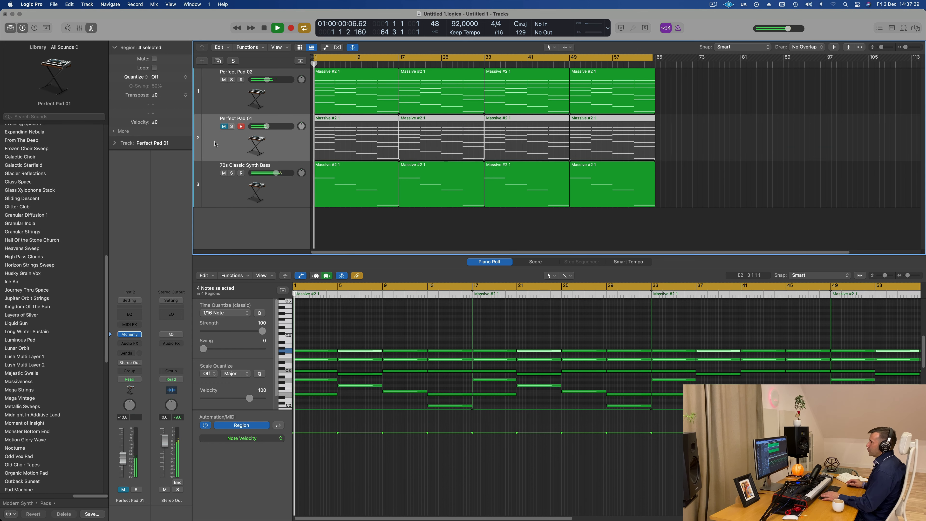
left_click(288, 100)
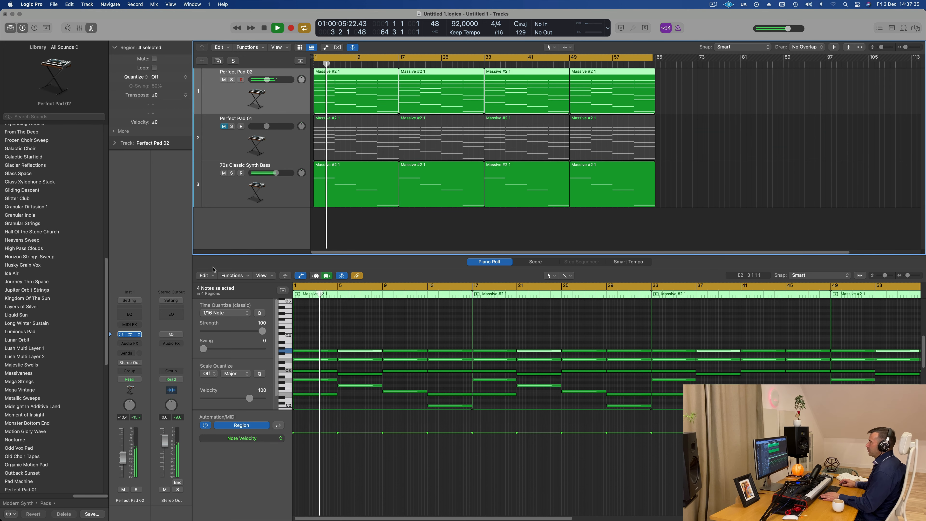
In Alchemy on the Perfect Pad 02 track, set Amp LFO to 44.6% and fine-tune LFO Rate and Bright D.
left_click(130, 334)
left_click_drag(687, 346, 502, 351)
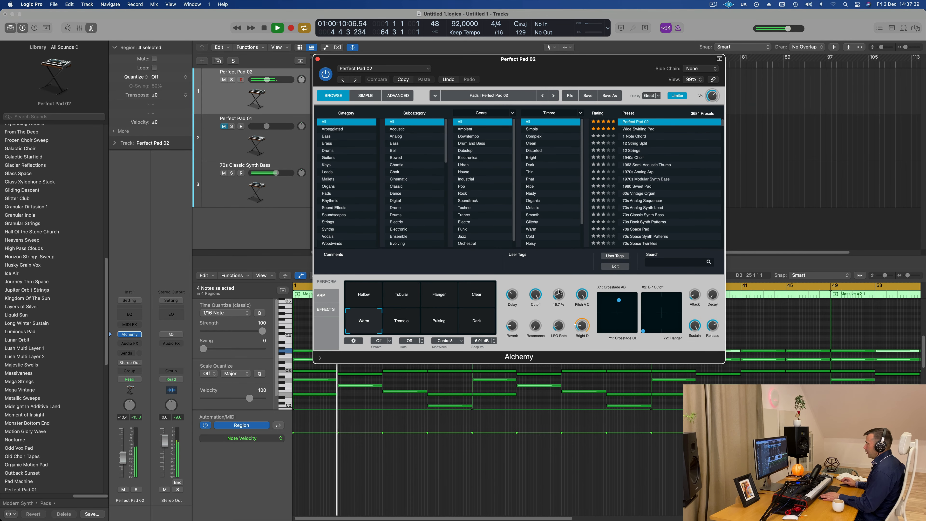
left_click_drag(560, 291, 561, 285)
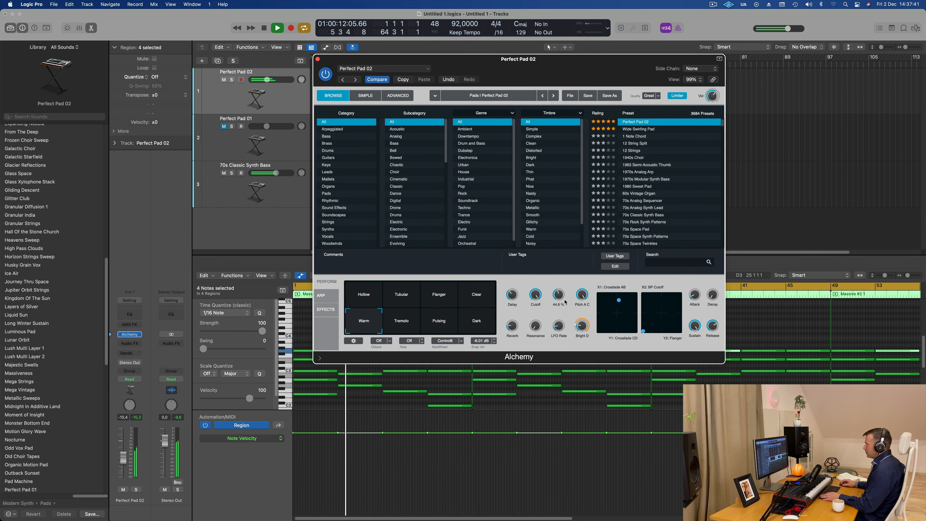
mouse_move(567, 328)
left_mouse_down()
mouse_move(565, 316)
mouse_move(566, 324)
left_mouse_up()
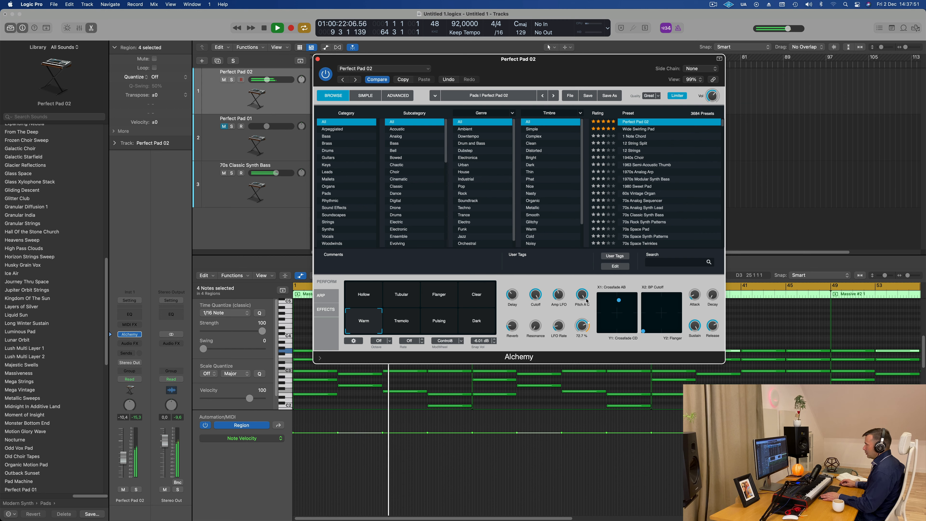
left_click_drag(583, 328, 583, 328)
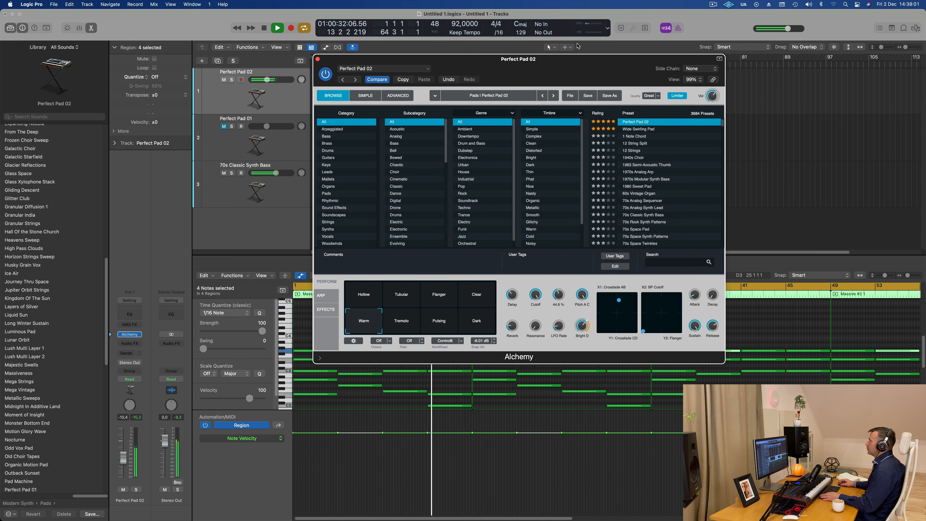
Unmute and select the Perfect Pad 01 track, then restart playback from the beginning.
left_click_drag(550, 76, 609, 80)
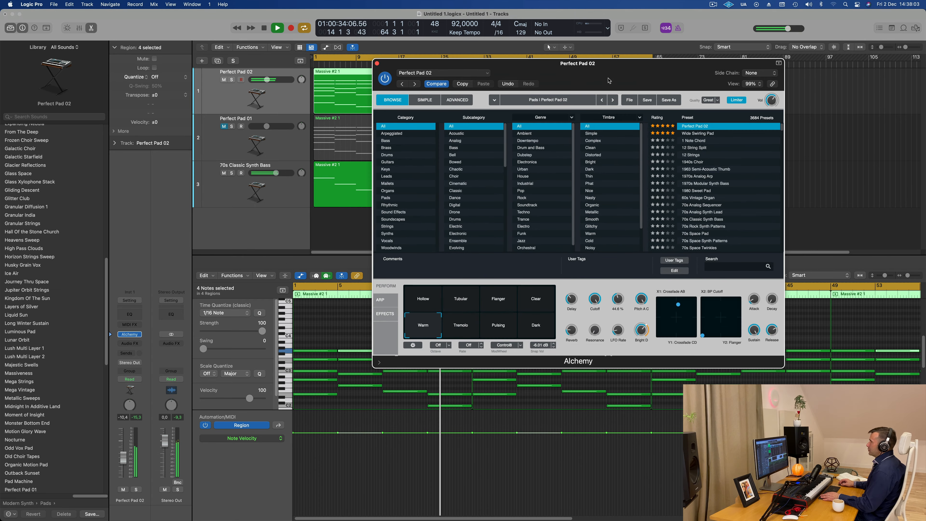
left_click(223, 126)
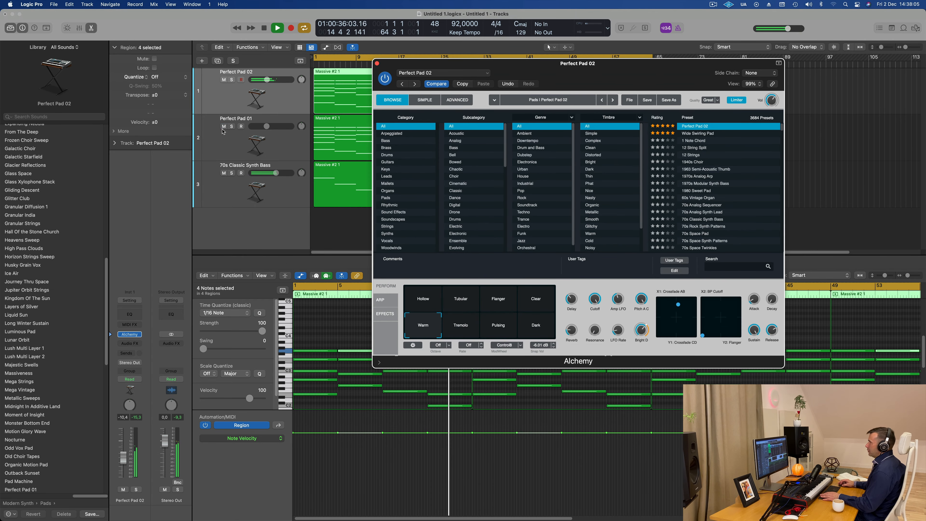
left_click(213, 142)
key("Return")
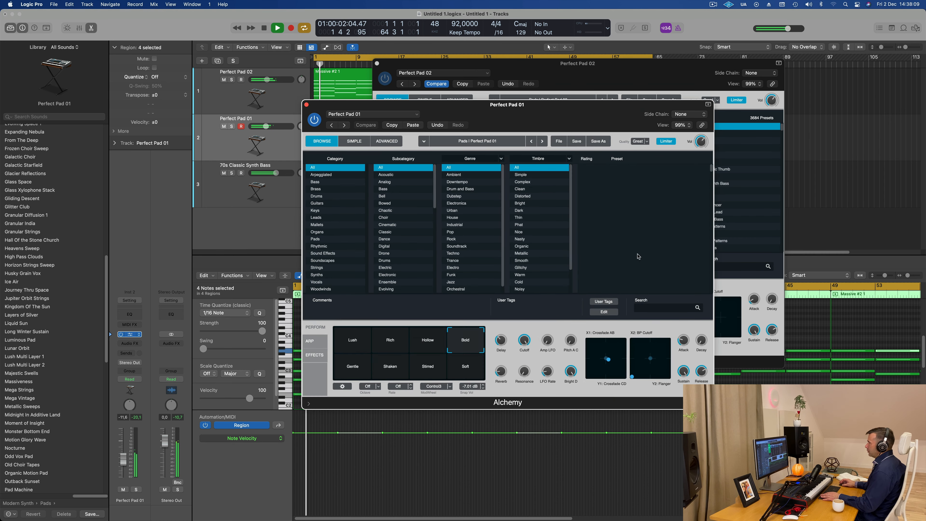
Lower the Cutoff in Alchemy on the Perfect Pad 01 track and close both open Alchemy windows.
left_click(130, 335)
left_click_drag(524, 342, 522, 368)
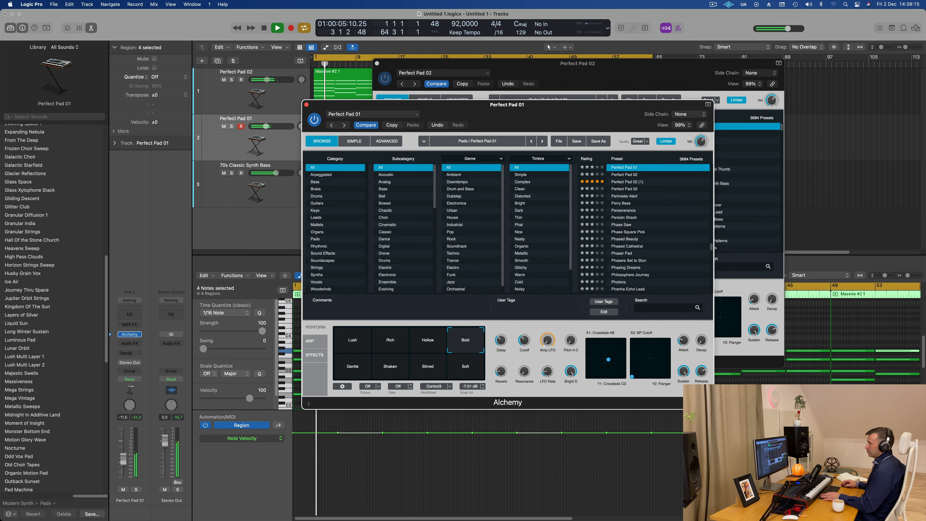
left_click(353, 100)
left_click_drag(486, 105, 555, 113)
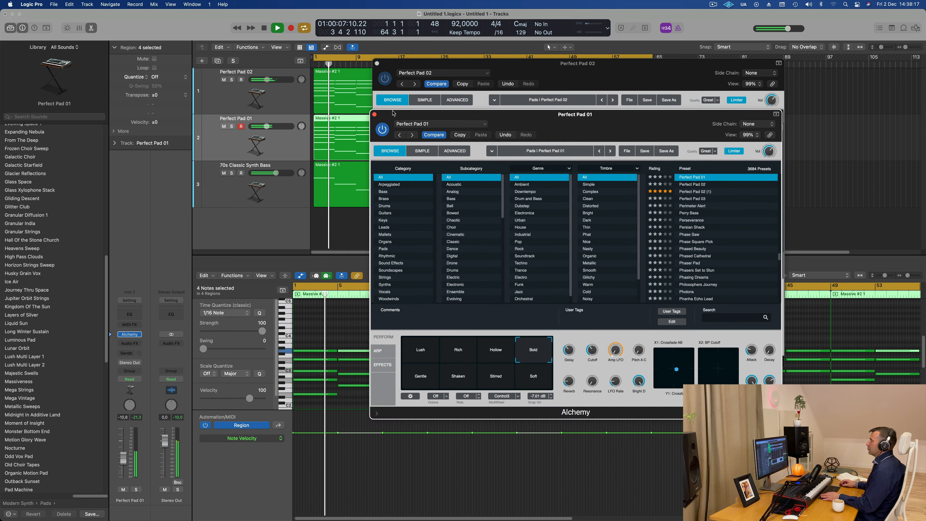
left_click(375, 114)
left_click(378, 64)
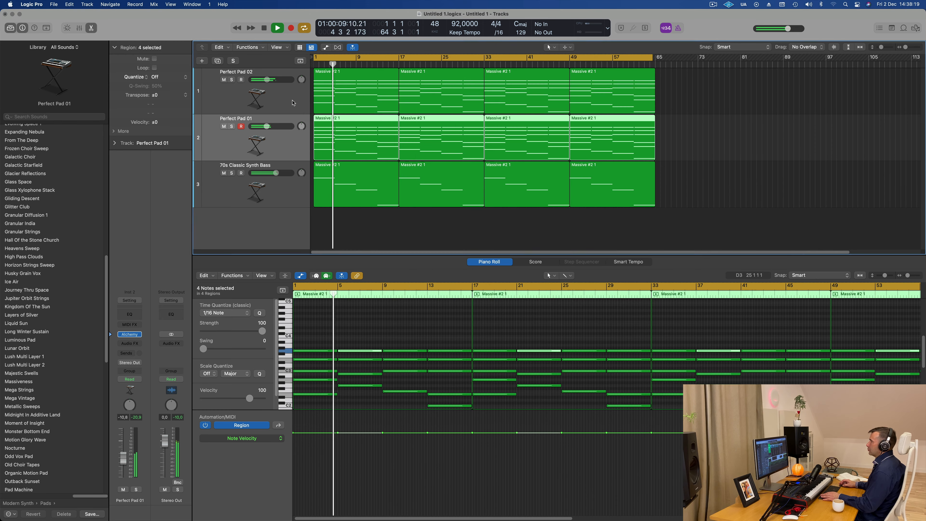
scroll(413, 200, "up", 3)
scroll(413, 201, "down", 2)
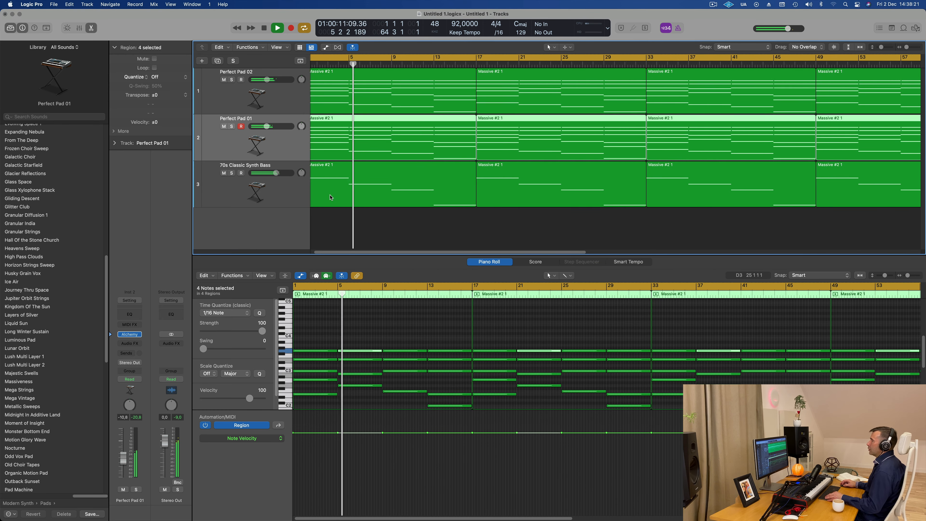
Duplicate the 70s Classic Synth Bass track and copy its first 16-bar Massive #2 region onto the new track.
key("Return")
left_click(269, 172)
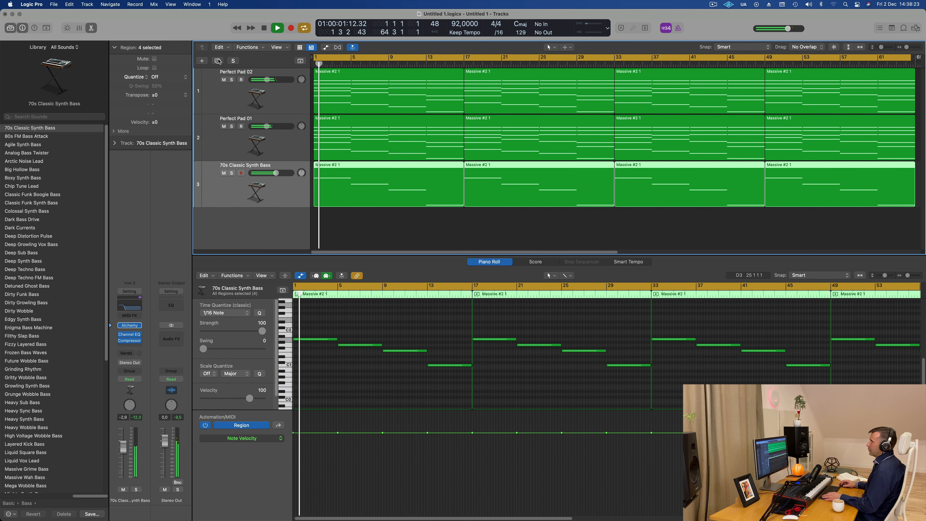
key("super+d")
key("space")
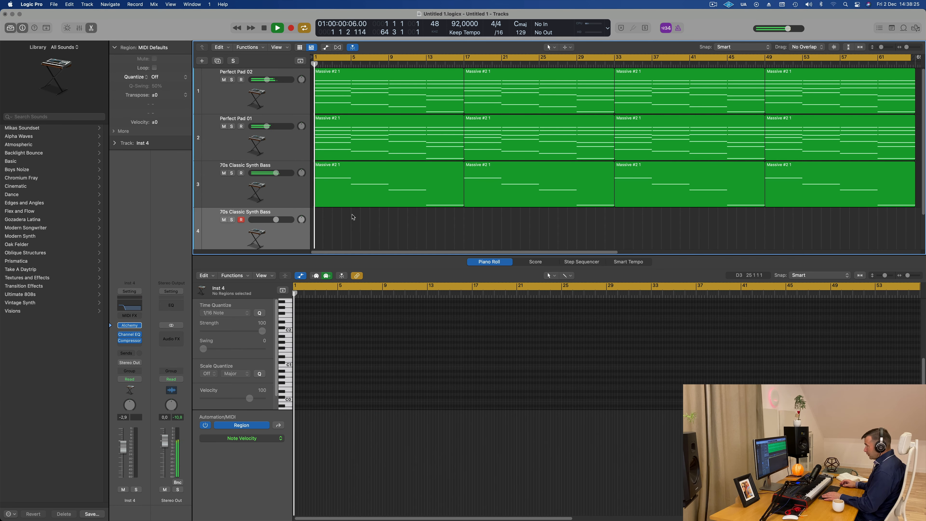
left_click_drag(377, 182, 379, 229)
key("space")
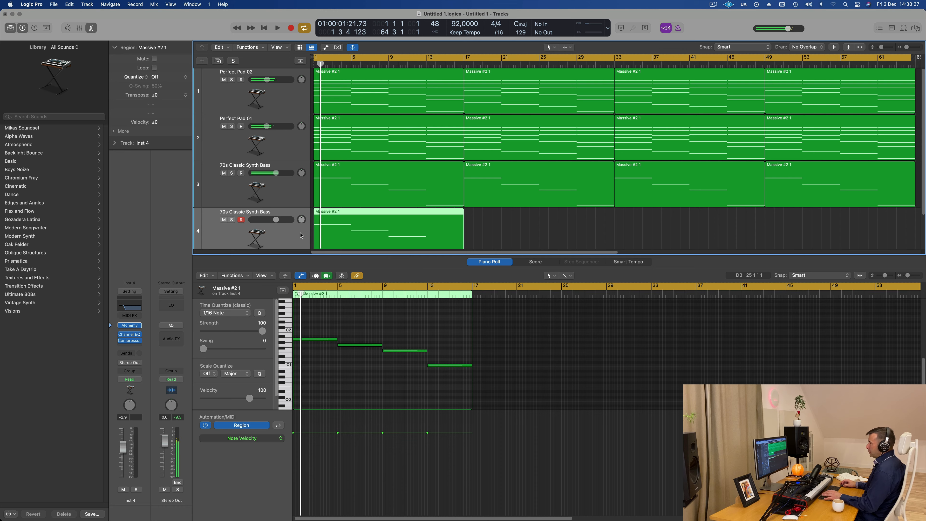
scroll(296, 235, "down", 3)
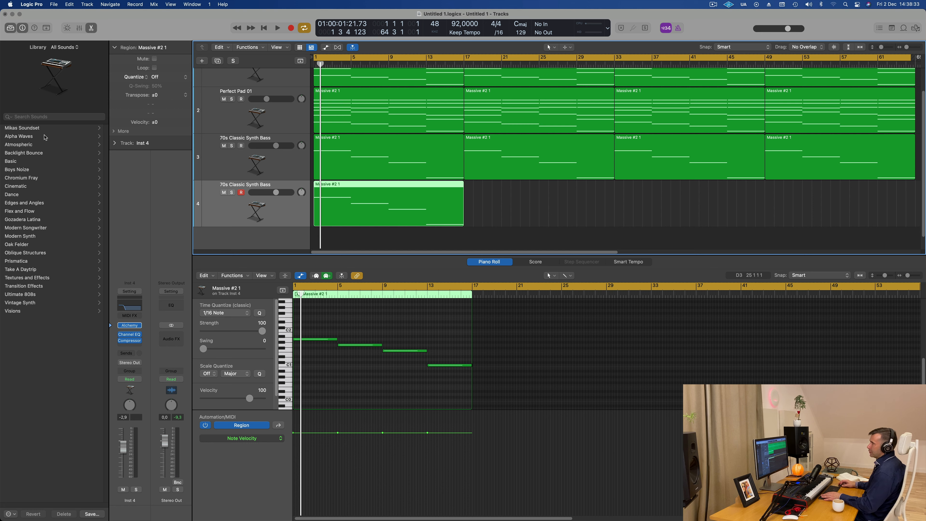
left_click(40, 128)
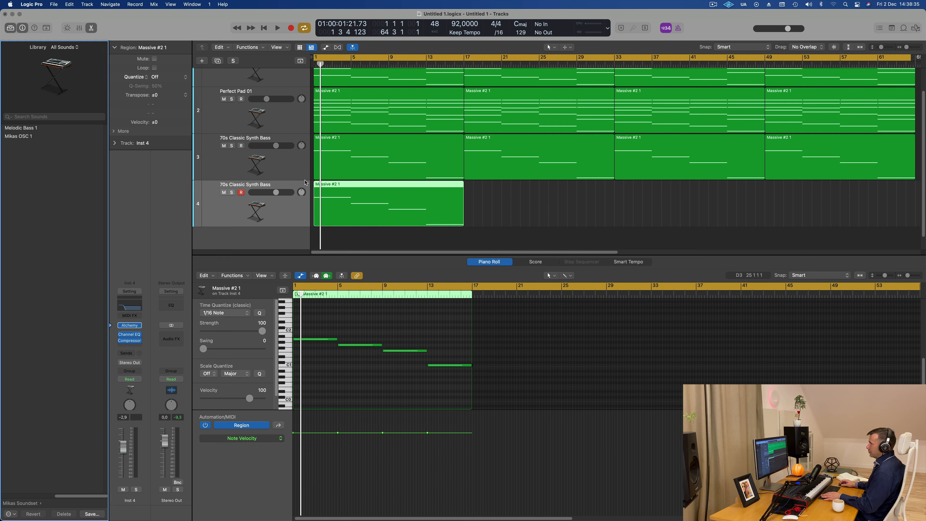
left_click(12, 505)
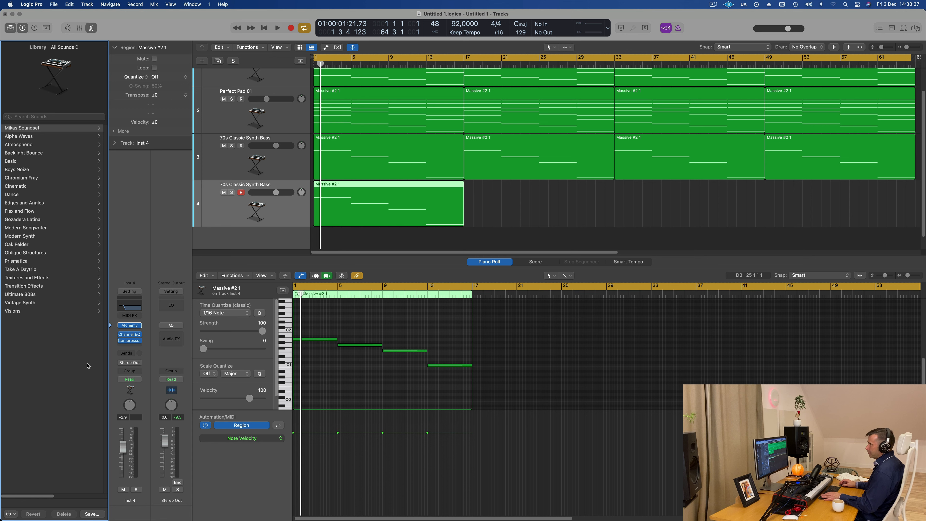
left_click(198, 219)
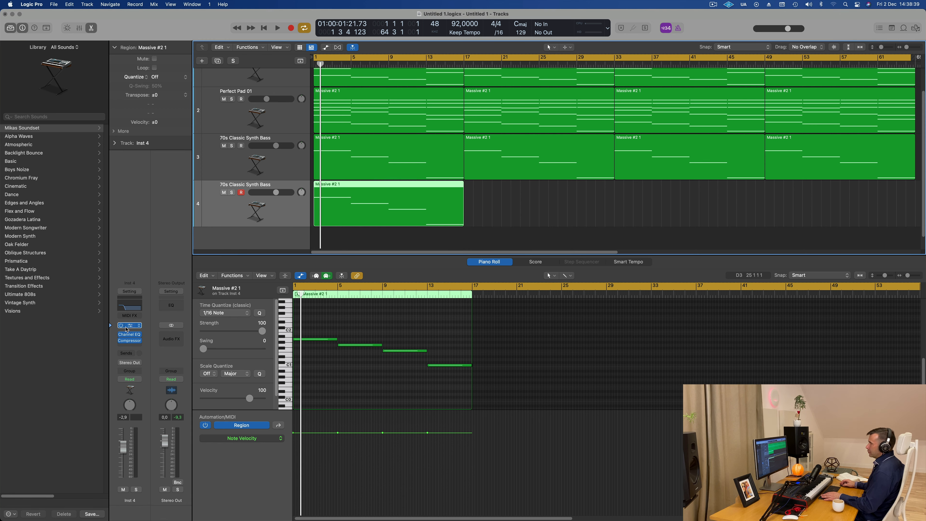
left_click(140, 326)
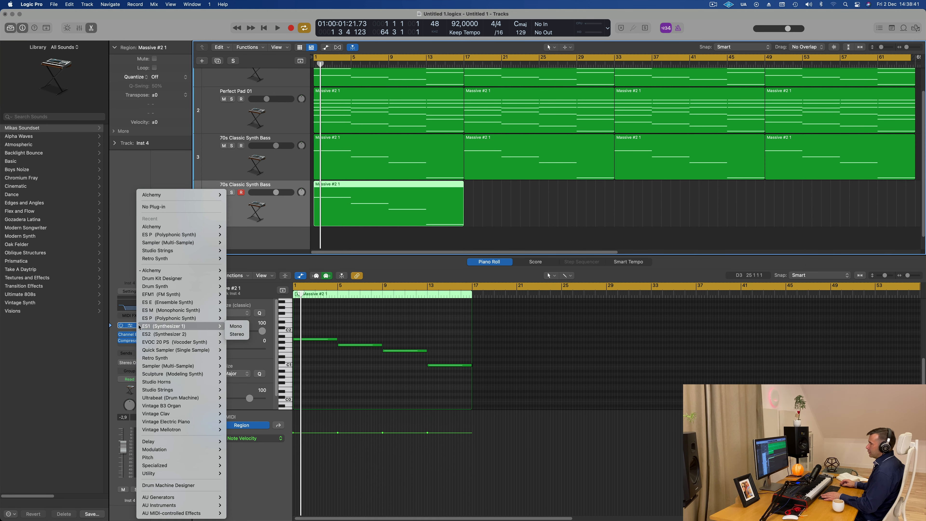
left_click(142, 169)
left_click(9, 30)
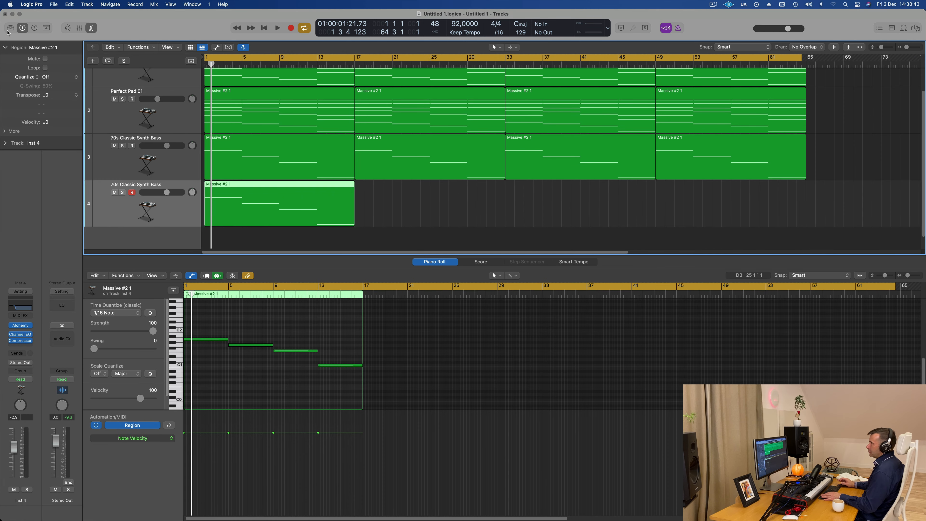
left_click(9, 30)
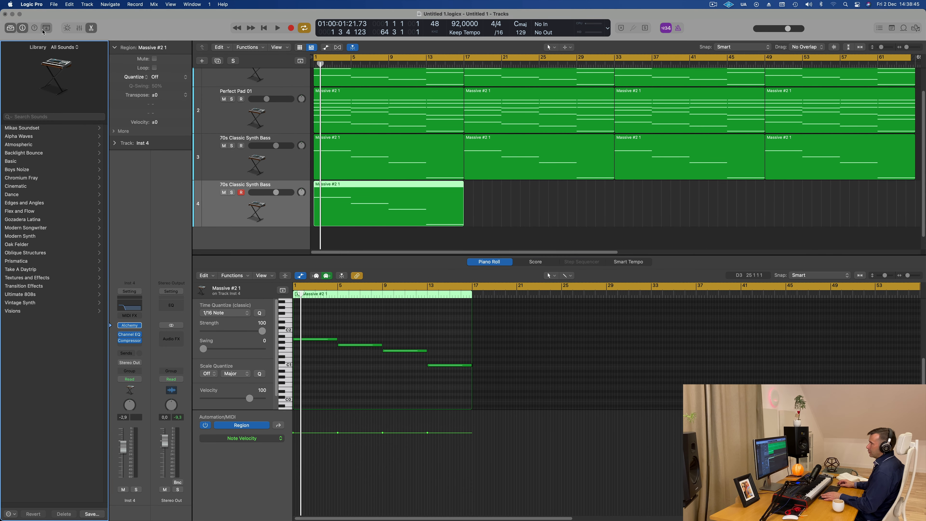
Display Quick Help and the toolbar, and close the lower editor after a brief look at the Smart Controls.
left_click(43, 30)
left_click(44, 30)
left_click(35, 29)
left_click(43, 30)
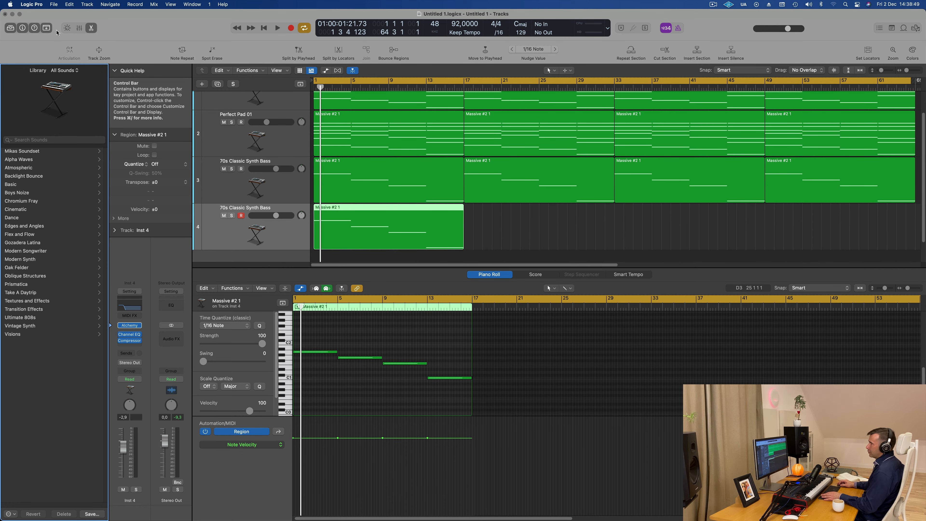
left_click(68, 29)
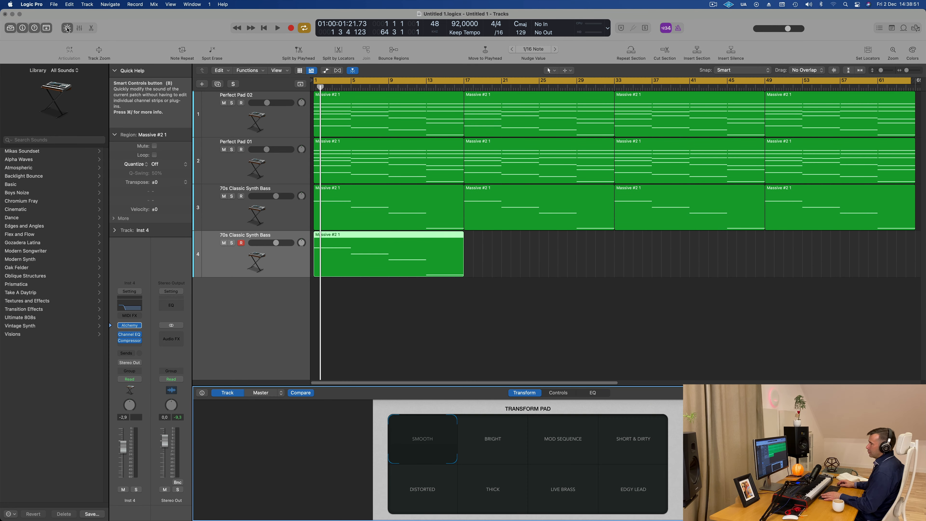
left_click(68, 29)
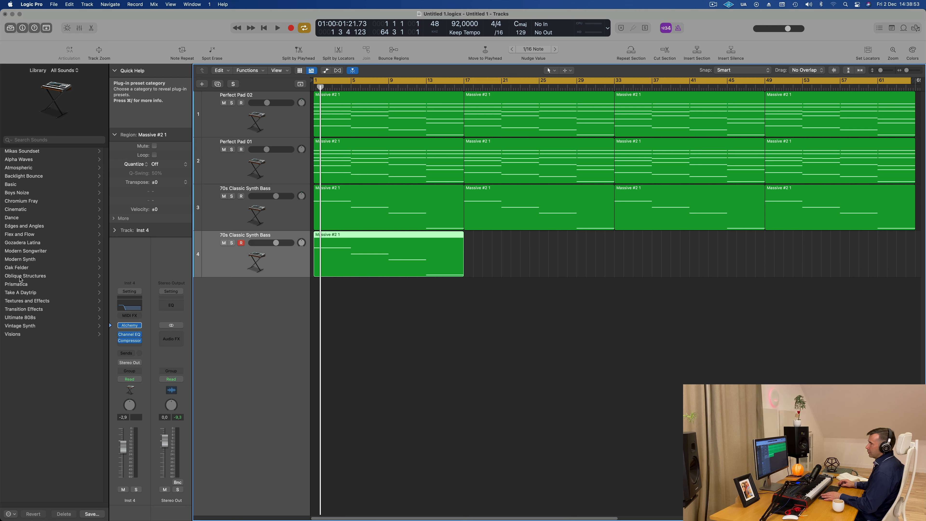
Replace Alchemy on the duplicated bass track with the Sampler (Multi-Sample) instrument.
scroll(40, 238, "down", 1)
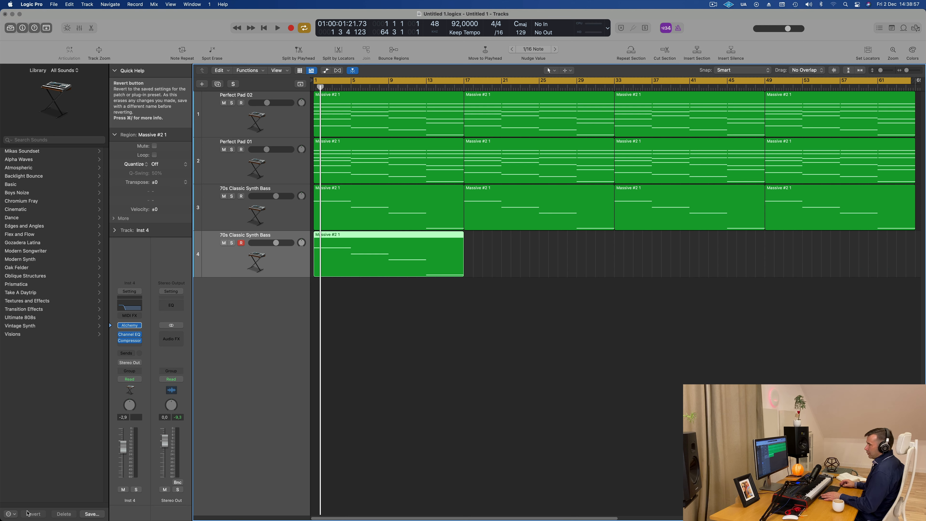
left_click(139, 325)
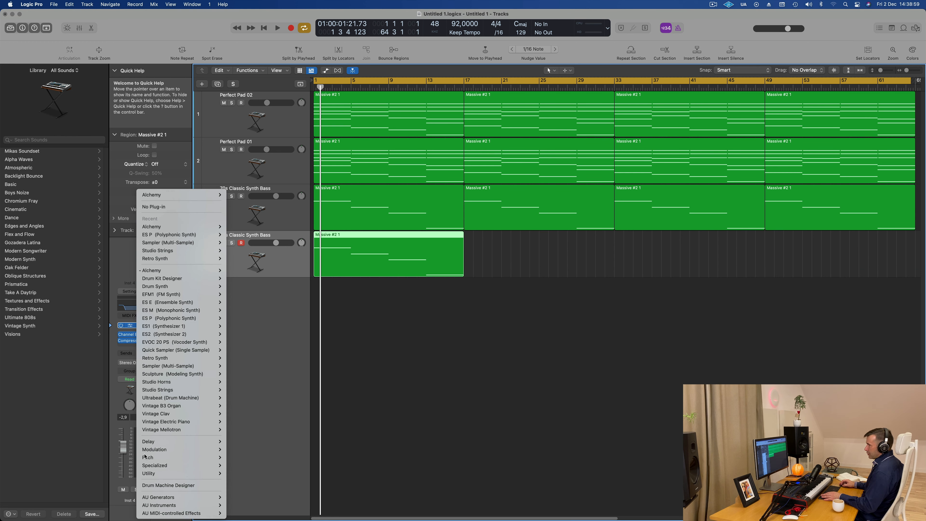
mouse_move(158, 376)
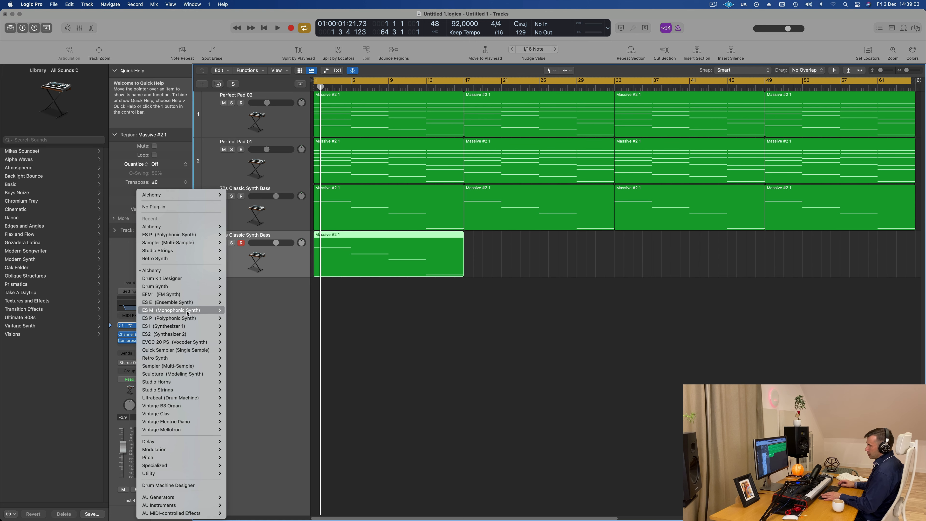
mouse_move(186, 368)
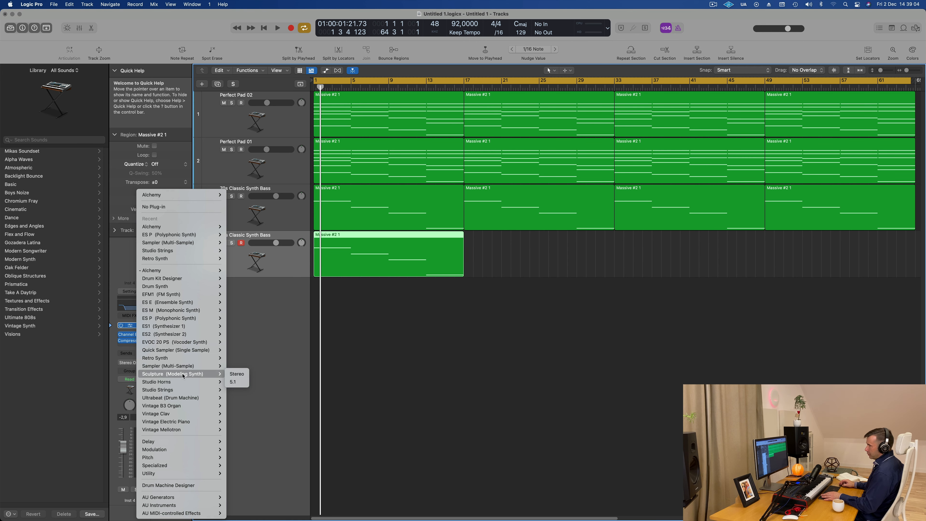
left_click(244, 374)
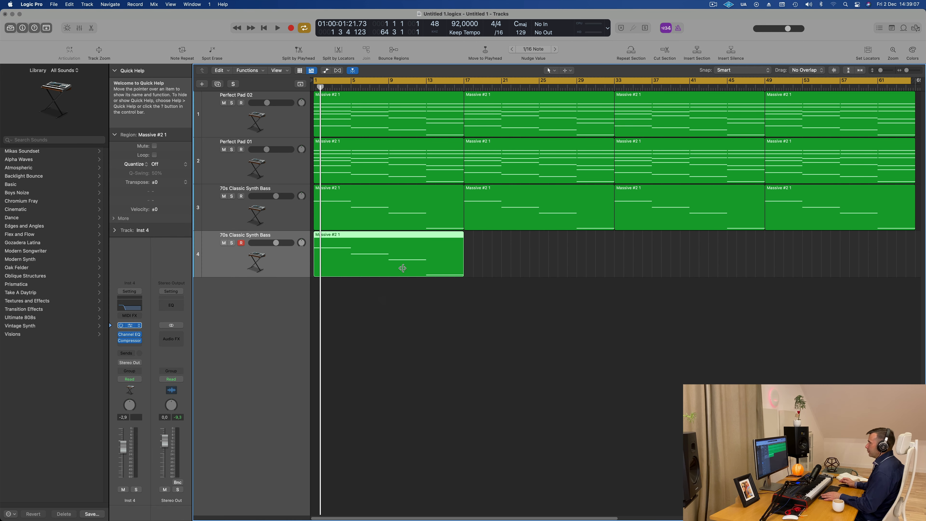
left_click_drag(480, 103, 644, 101)
left_click(274, 264)
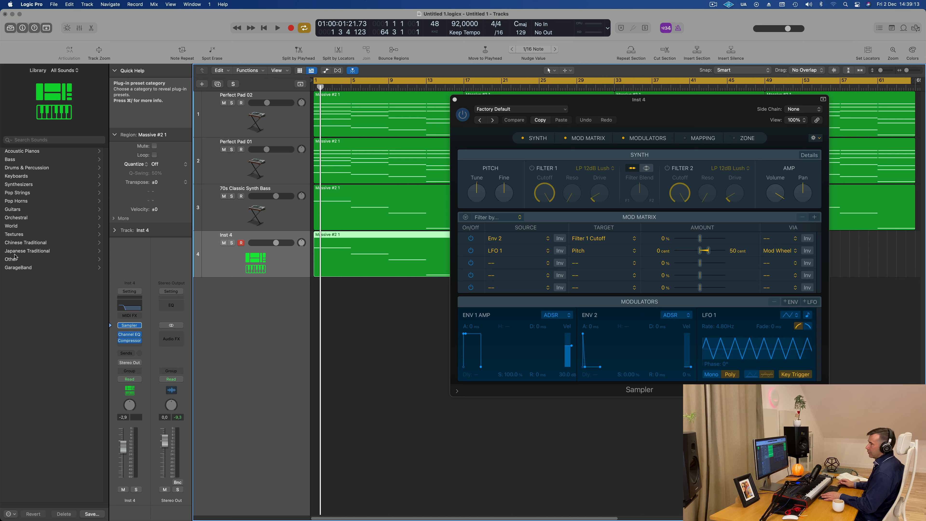
Load the Orchestral Kit preset from the Orchestral Percussion sounds and move the Sampler window off the arrangement.
left_click(23, 218)
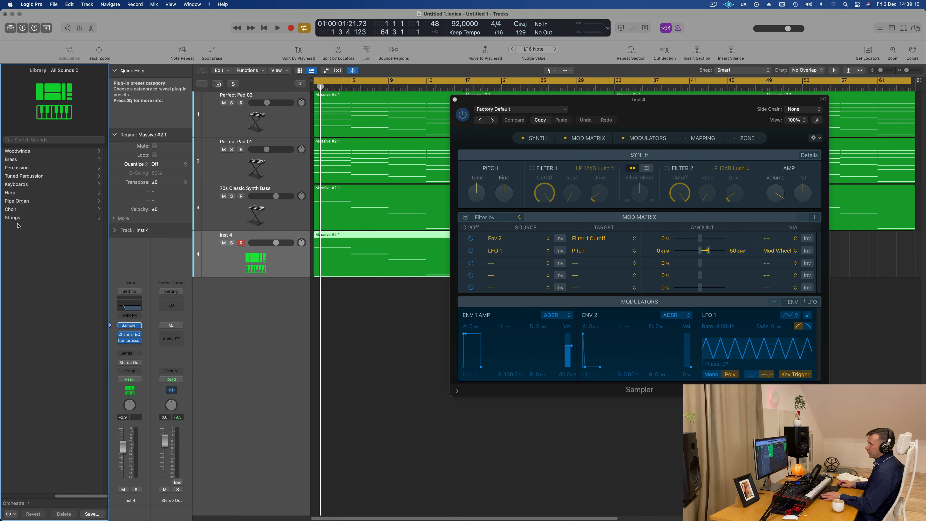
left_click(19, 168)
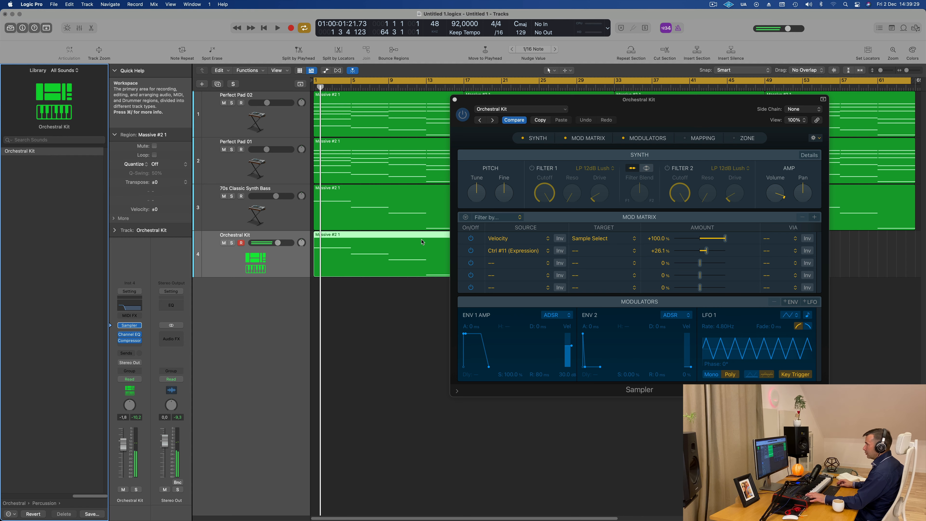
left_click_drag(626, 101, 833, 170)
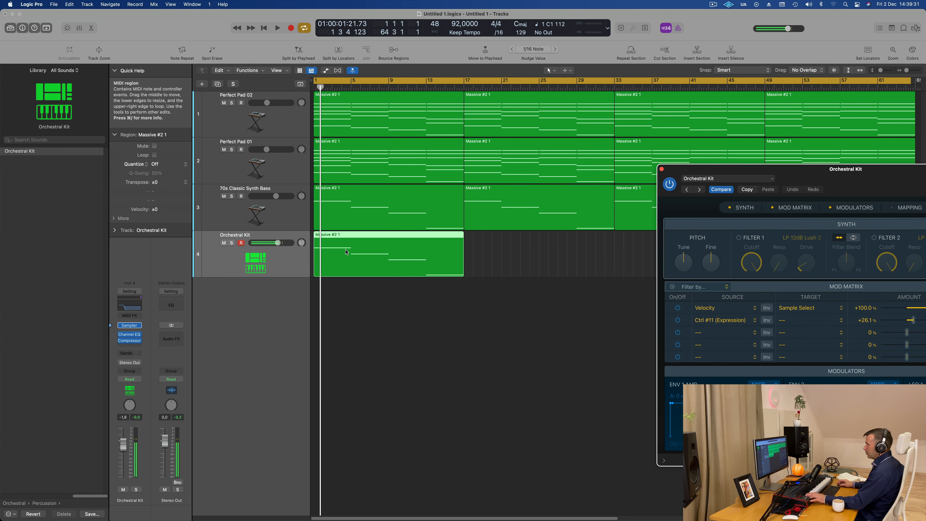
Delete the copied bass region from the Orchestral Kit track and record a four-bar percussion part from bar 1.
left_click(430, 267)
key("Delete")
key("space")
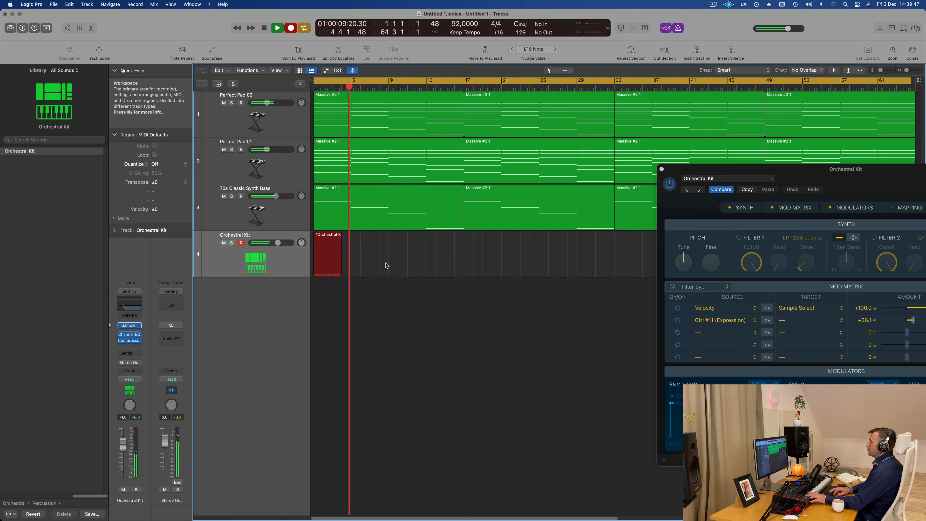
key("space")
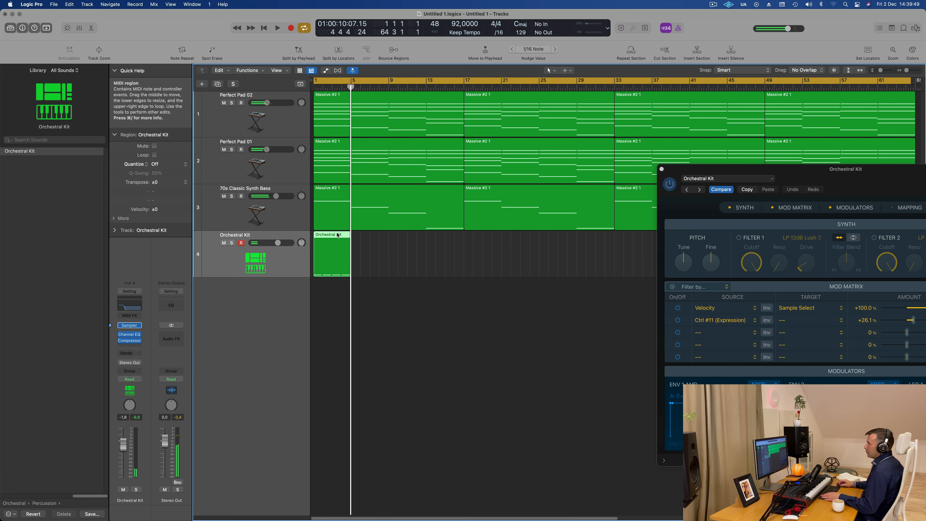
Open the recorded Orchestral Kit region in the Piano Roll, select its four notes and play the part from bar 1.
double_click(338, 236)
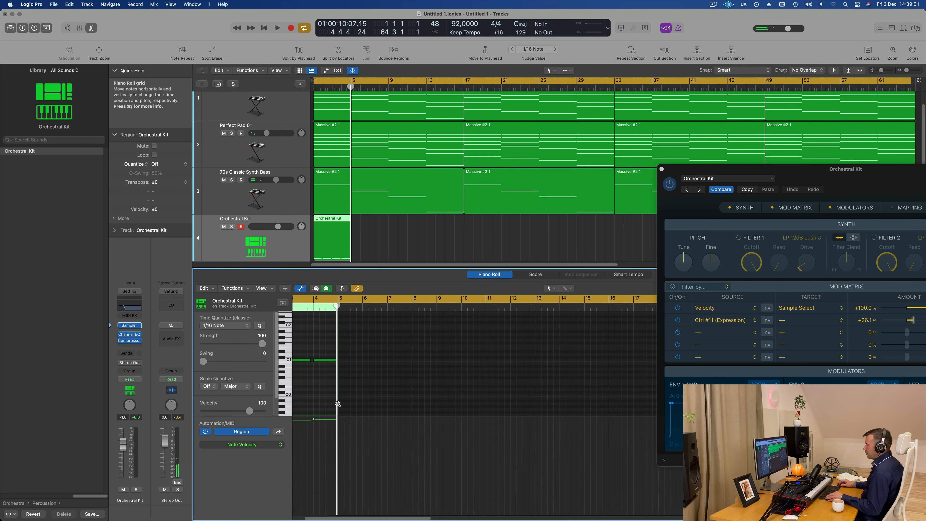
scroll(338, 404, "right", 2)
scroll(339, 404, "left", 5)
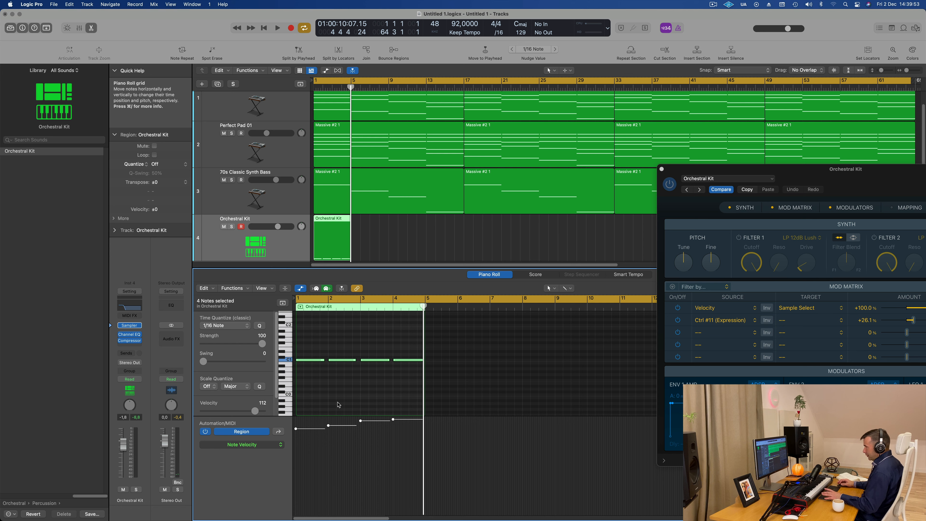
key("Return")
key("space")
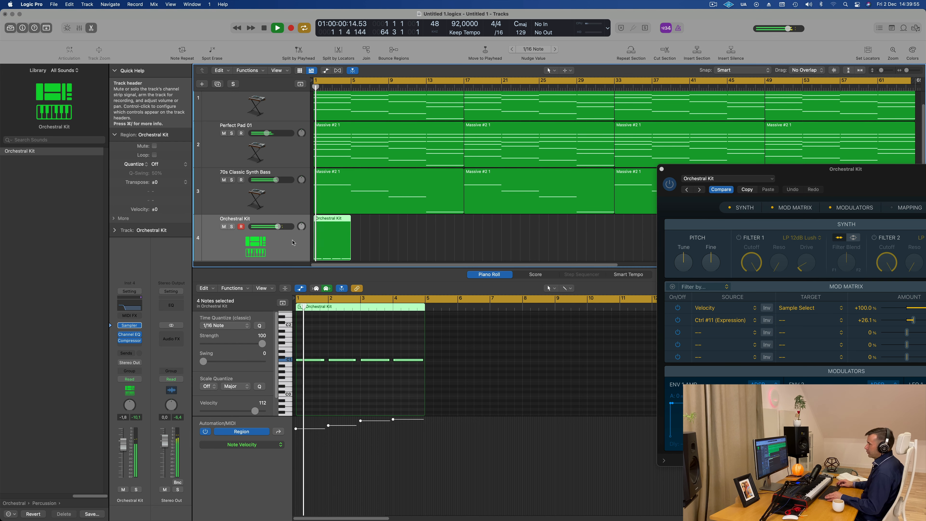
key("space")
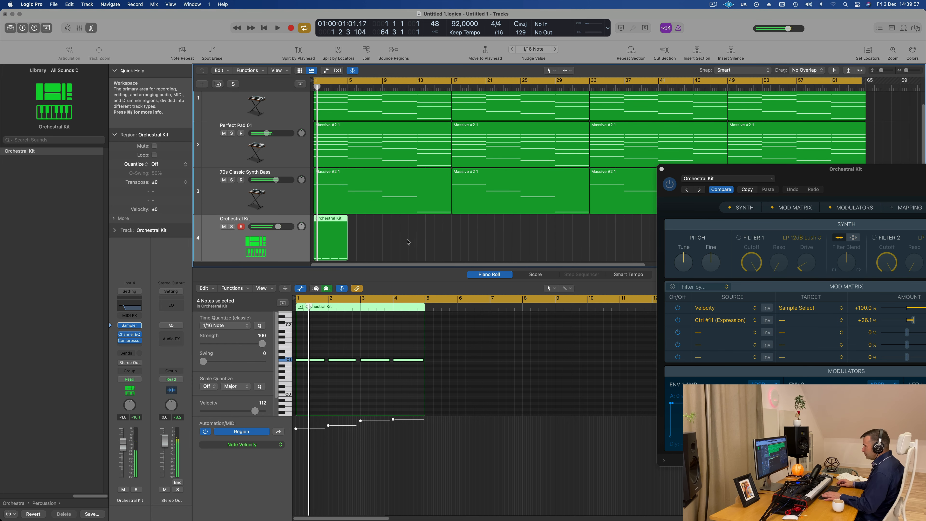
left_click(287, 358)
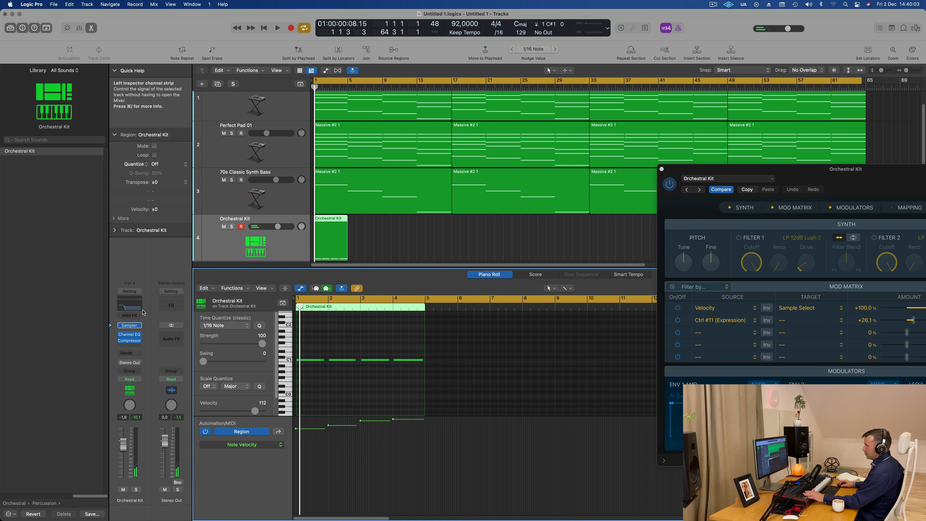
Open the Orchestral Kit track's Channel EQ, flatten its curve, audition it during playback and move the window aside.
left_click(129, 308)
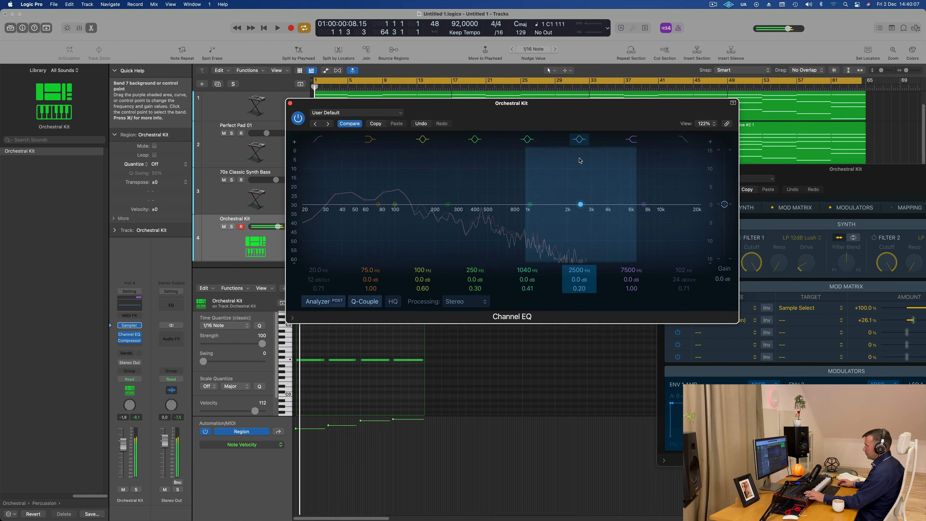
key("space")
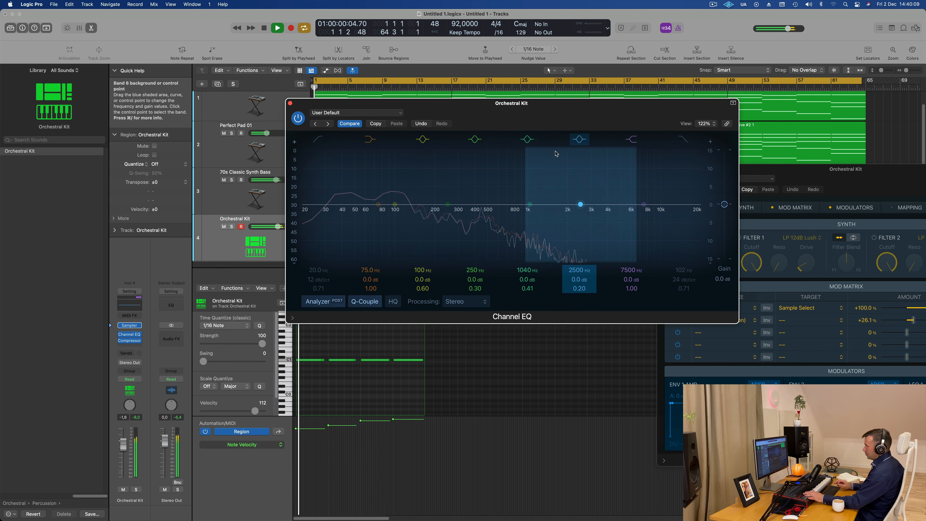
key("space")
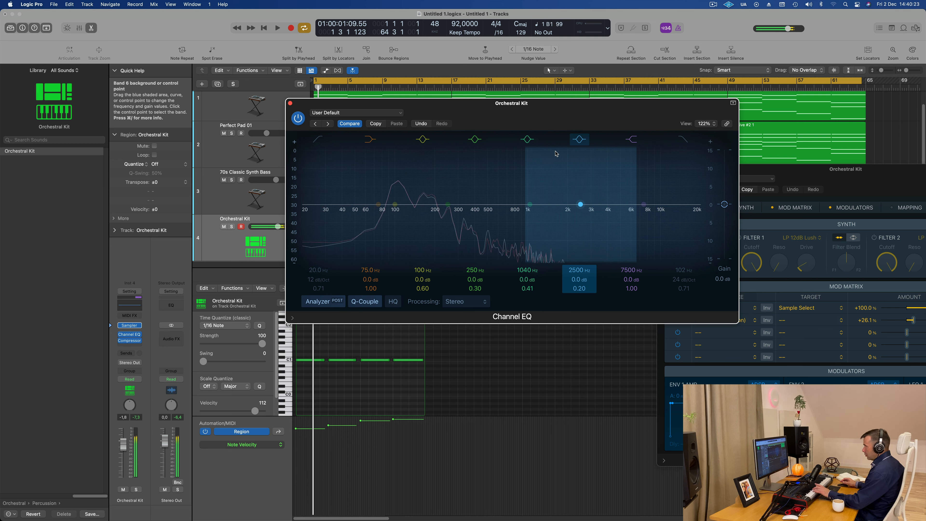
key("space")
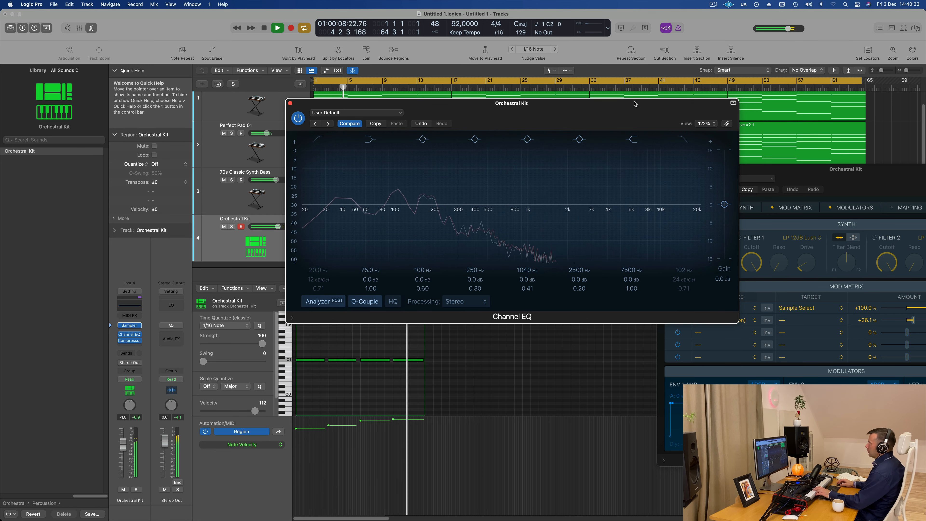
left_click_drag(540, 103, 839, 143)
Duplicate the Orchestral Kit track with its Sampler and effects as a new empty track.
left_click(283, 256)
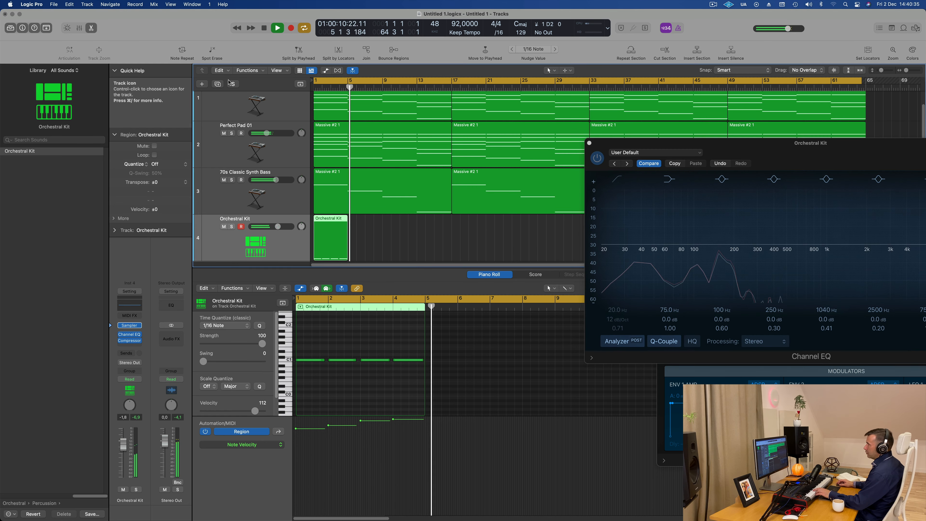
left_click(218, 85)
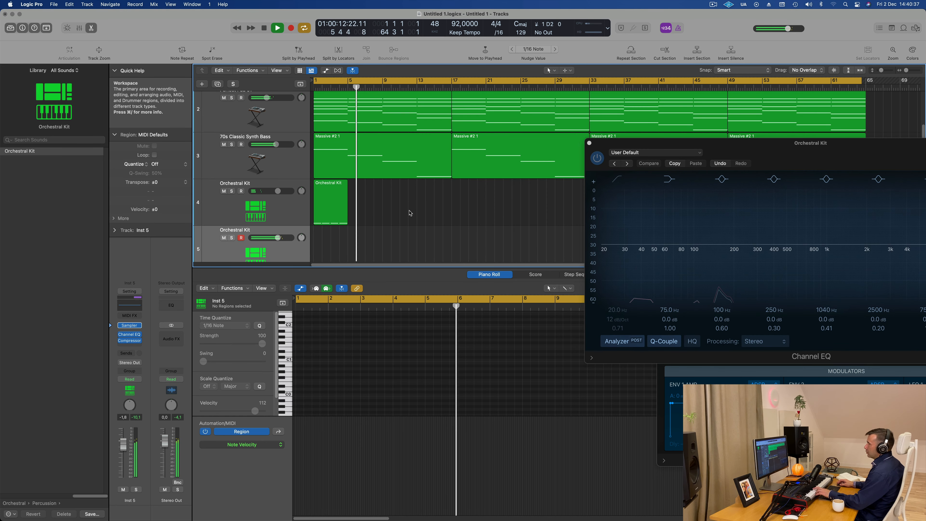
Record a one-bar, five-note percussion part from bar 1 on the duplicated Orchestral Kit track and select all its notes.
scroll(298, 249, "down", 1)
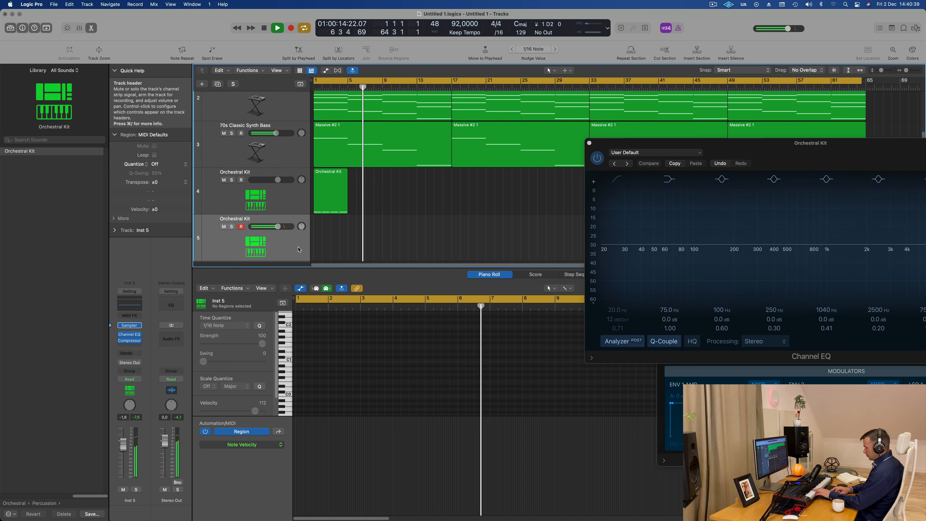
key("r")
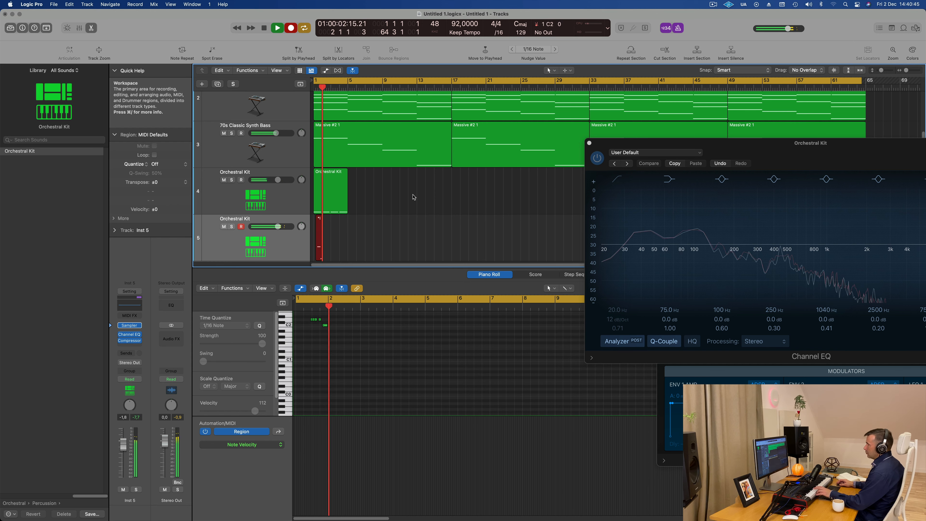
key("space")
key("space")
scroll(352, 381, "up", 5)
key("super+a")
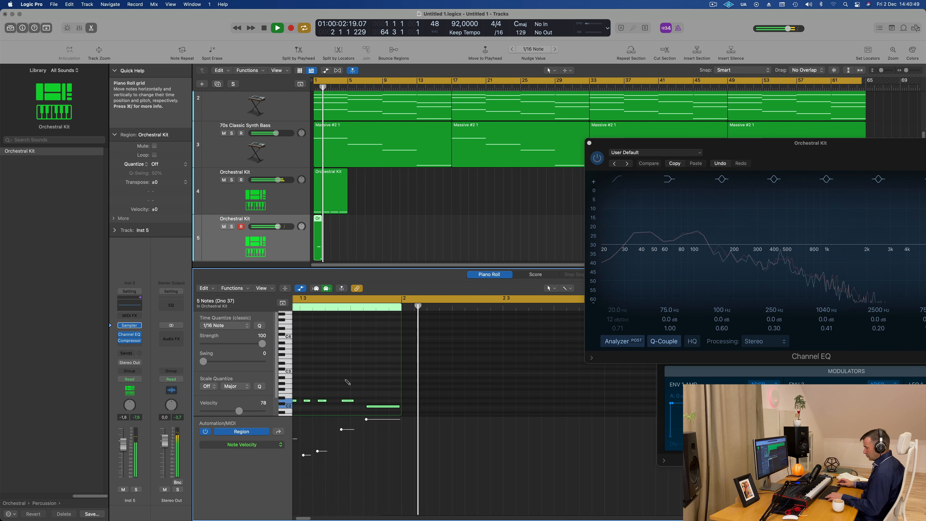
Select the five recorded percussion notes in the Piano Roll, shift them slightly earlier and audition them from bar 1.
key("space")
key("space")
scroll(347, 382, "down", 2)
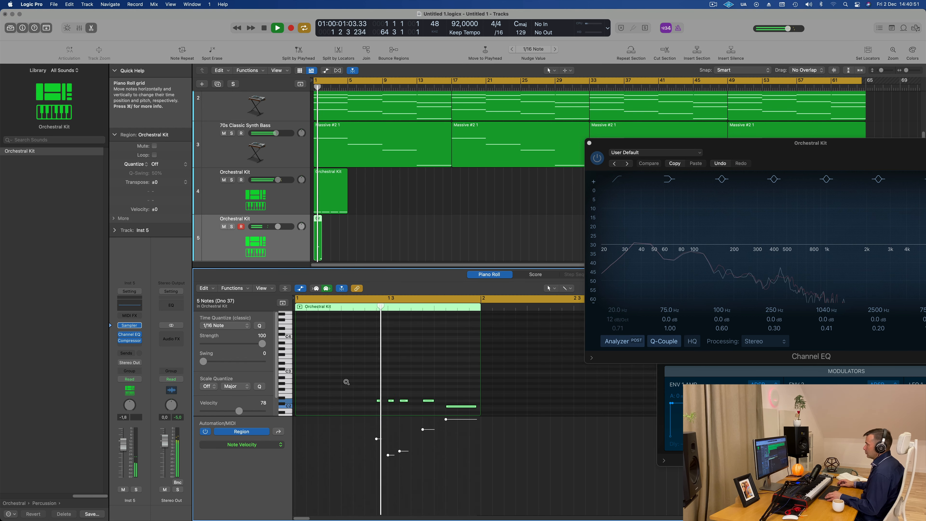
scroll(349, 384, "up", 3)
scroll(349, 384, "right", 3)
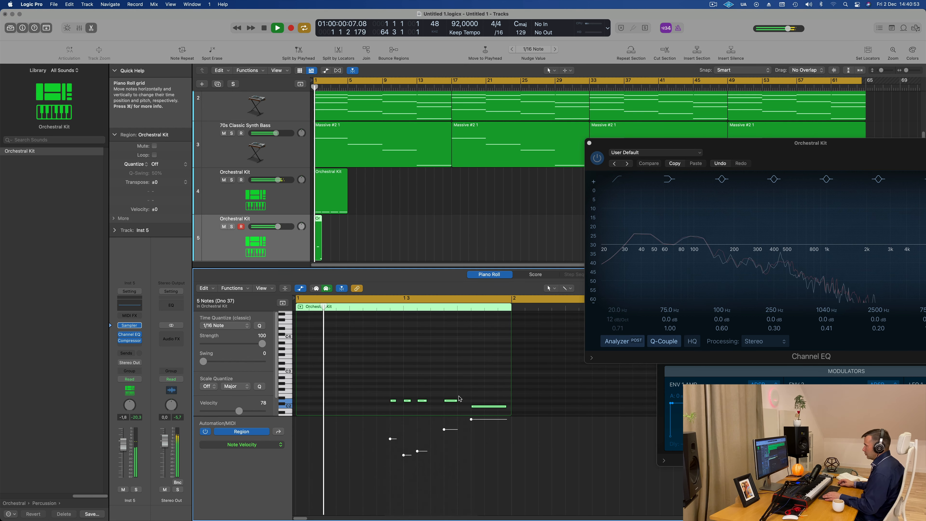
left_click_drag(380, 386, 493, 411)
left_click(397, 387)
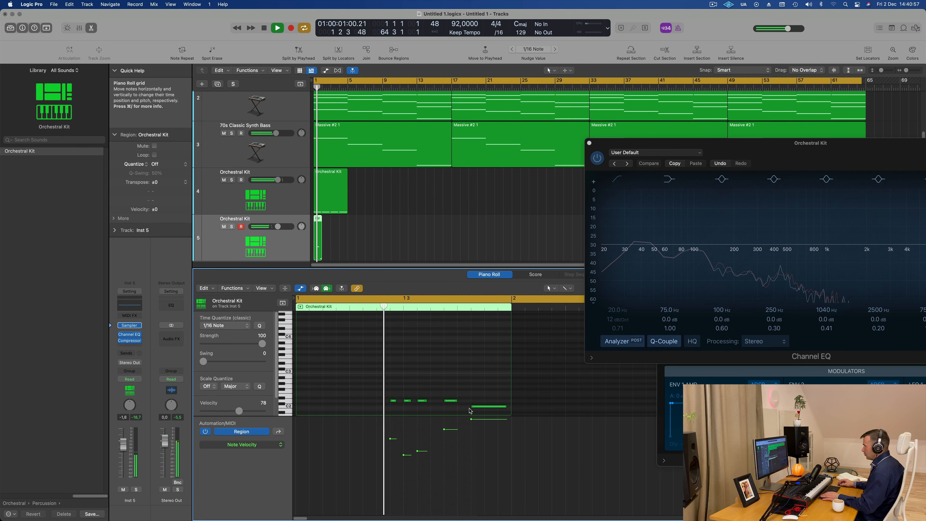
left_click_drag(383, 388, 533, 410)
key("space")
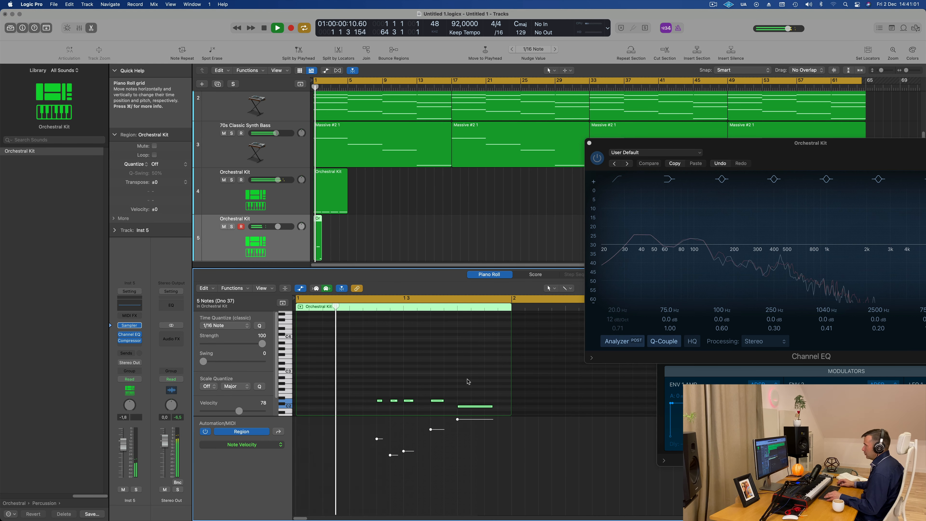
scroll(415, 377, "left", 1)
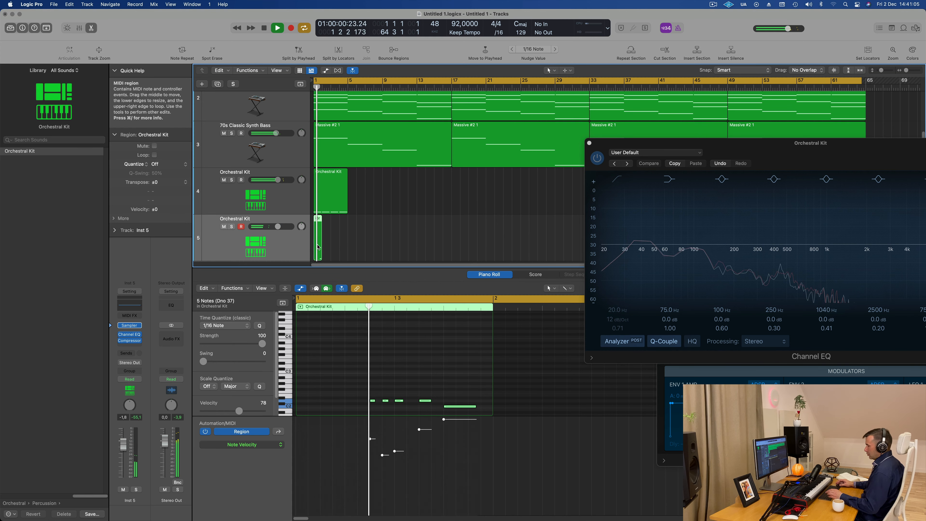
Repeat the one-bar percussion region three times to fill bars 1 to 4 and lower the track's volume to -5.4 dB.
key("super+r")
key("super+r")
key("super+r")
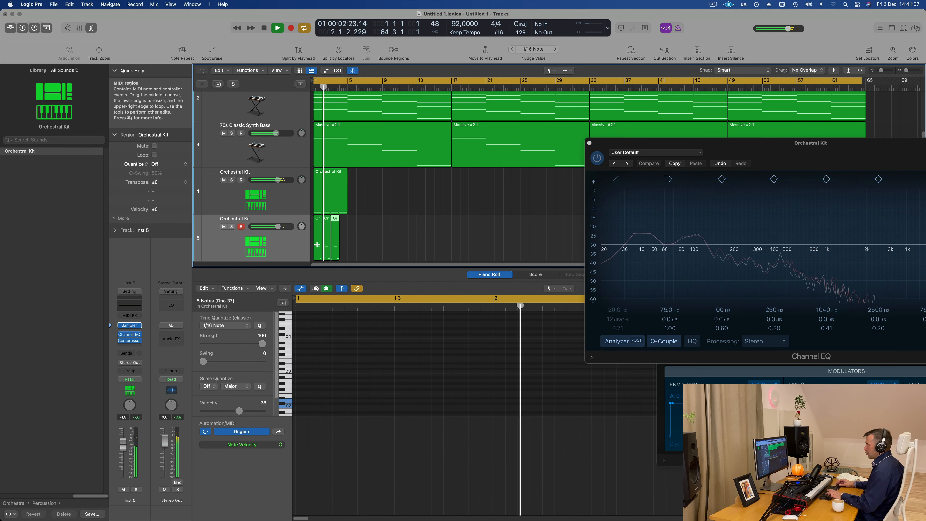
left_click(281, 247)
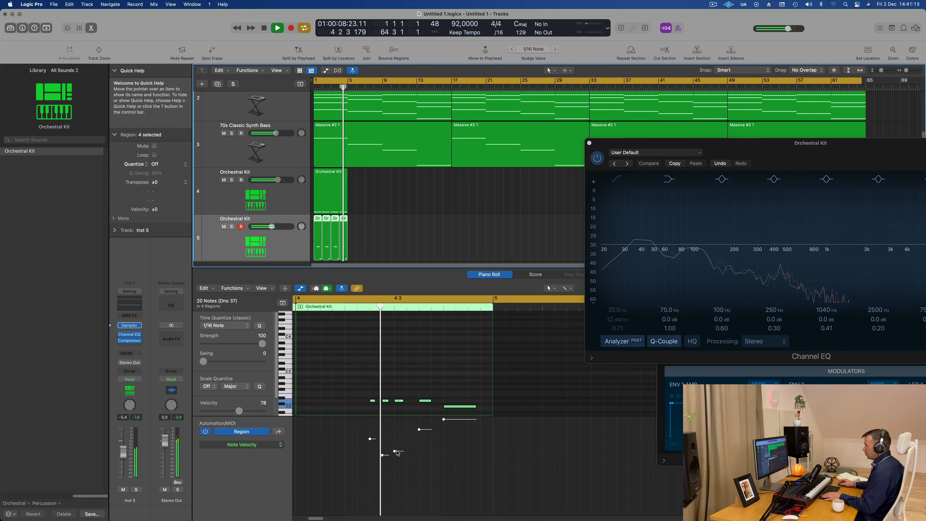
Raise the velocities of the second, third and fourth notes in the first one-bar percussion region, auditioning from bar 1.
mouse_move(396, 452)
left_mouse_down()
mouse_move(398, 437)
mouse_move(398, 445)
left_mouse_up()
key("Return")
scroll(383, 240, "down", 2)
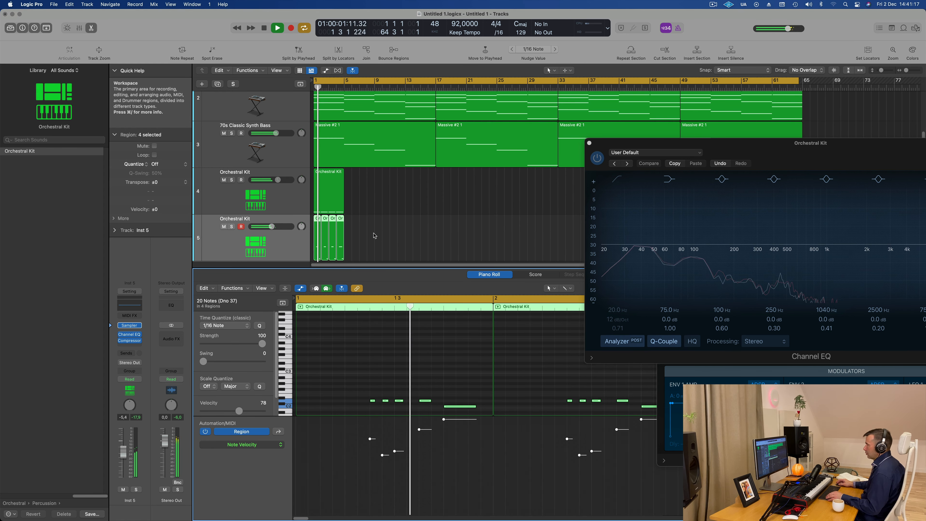
left_click(374, 236)
left_click(318, 237)
key("Return")
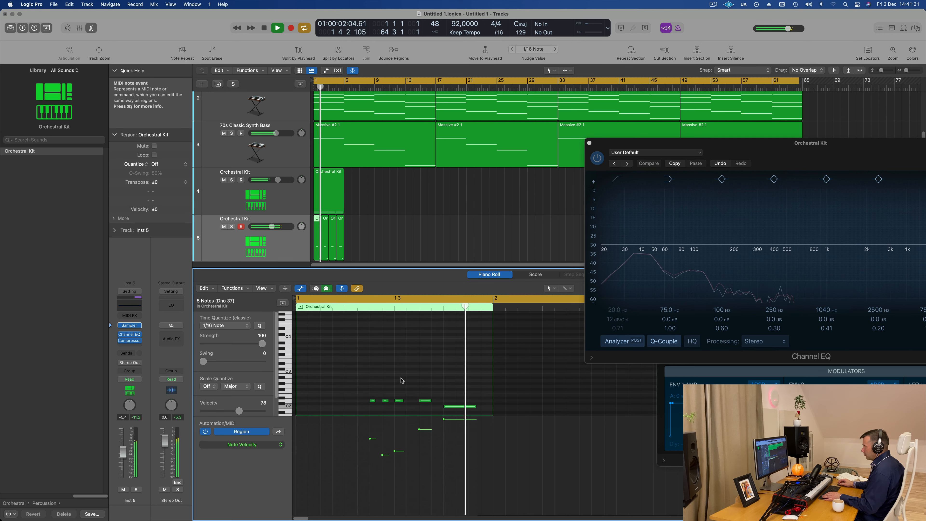
left_click_drag(386, 455, 395, 435)
key("space")
key("space")
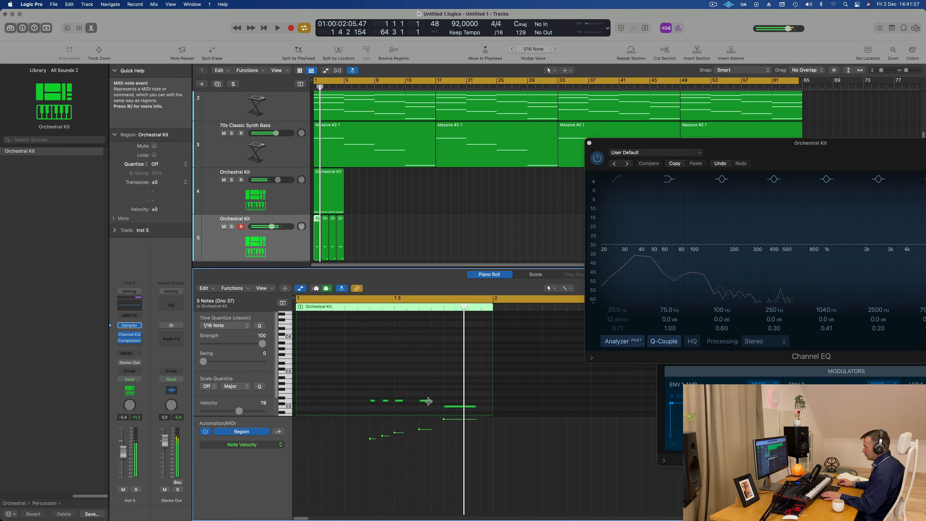
left_click_drag(420, 430, 420, 428)
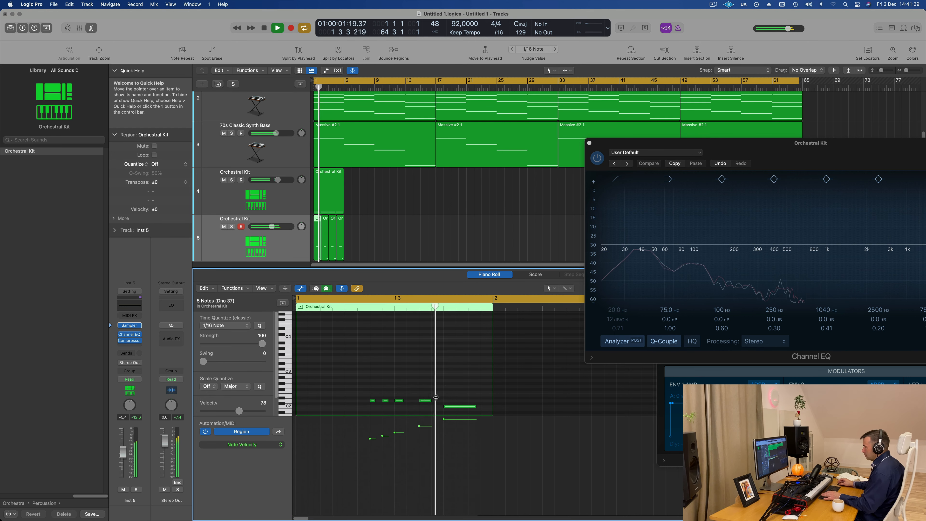
key("space")
key("space")
Set the second Orchestral Kit track's volume to -4.2 dB and replace the three copied regions with repeats of the edited first region.
left_click(219, 239)
left_click_drag(128, 452, 129, 450)
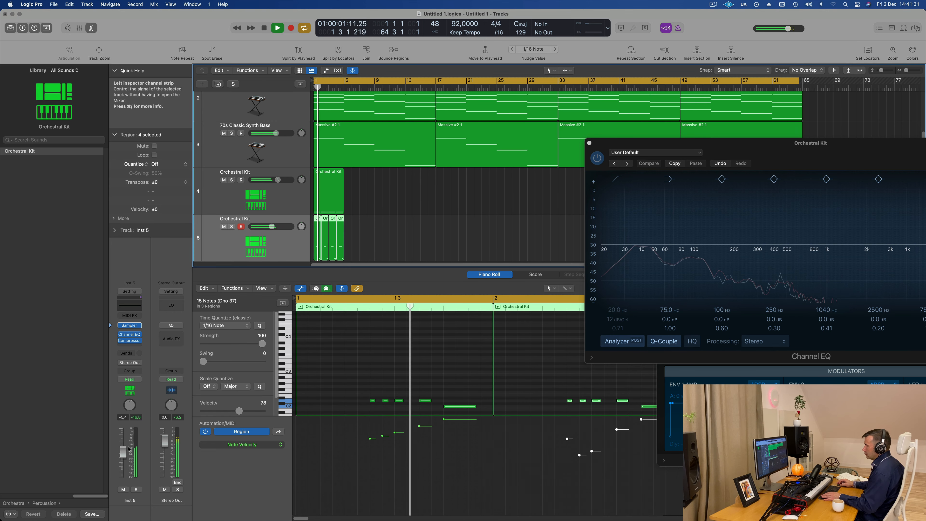
left_click(364, 248)
left_click_drag(363, 248, 326, 260)
key("Delete")
key("super+z")
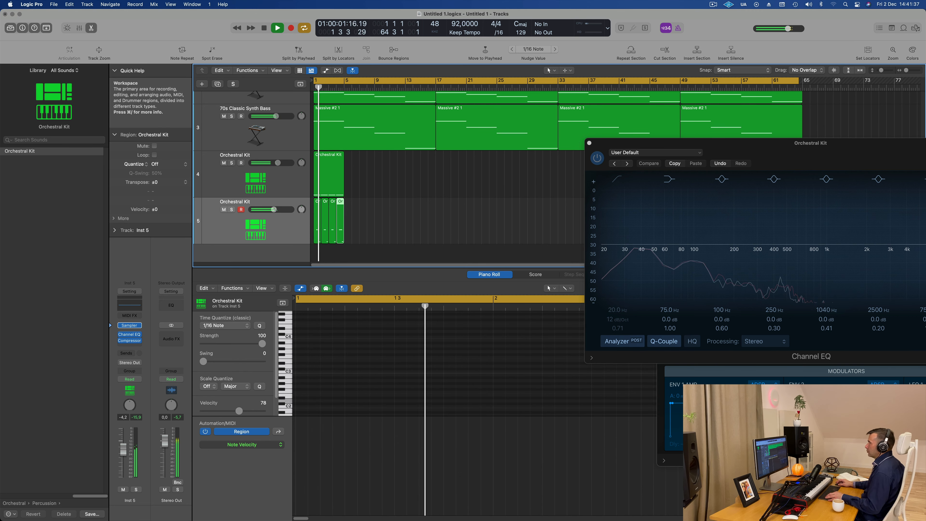
Select the regions on both Orchestral Kit tracks and repeat them until they fill the 64-bar arrangement.
key("super+Left")
left_click_drag(368, 173, 293, 231)
key("super+r")
key("super+r")
key("super+r")
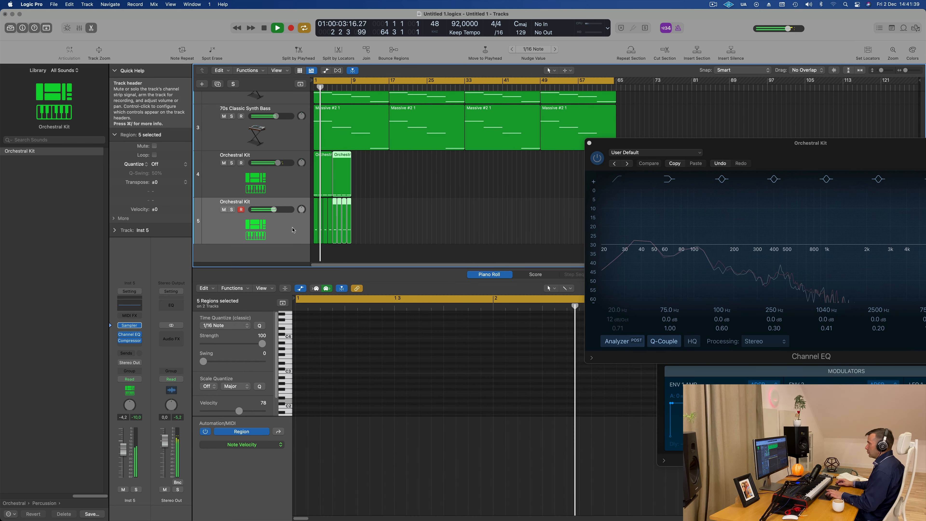
left_click_drag(717, 152, 755, 259)
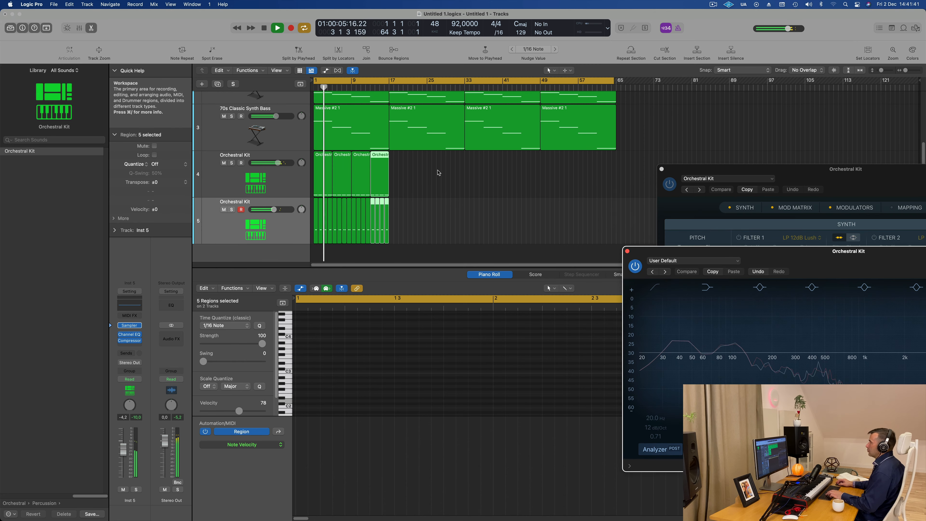
left_click_drag(437, 170, 207, 254)
key("super+r")
key("super+r")
key("super+r")
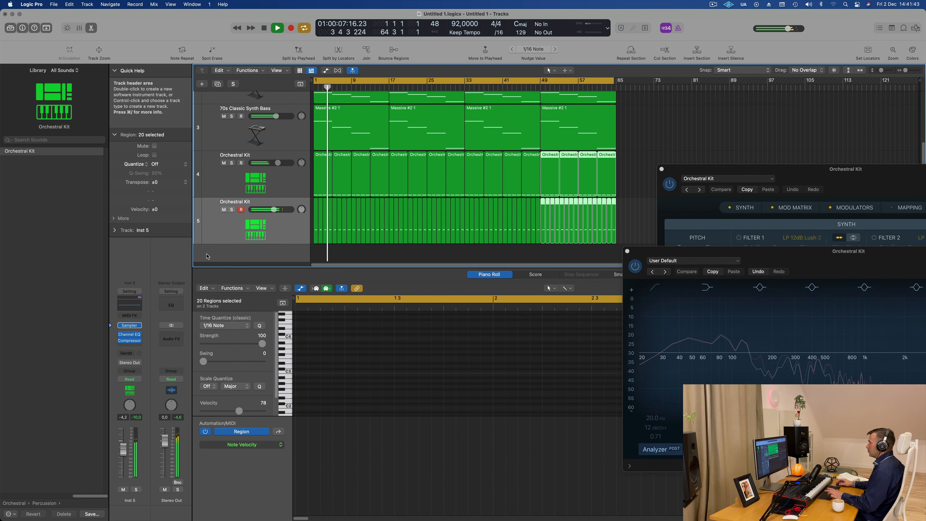
Move the Channel EQ and Sampler windows away from the arrangement and reduce the height of the tracks.
left_click_drag(730, 251, 640, 269)
left_click_drag(846, 172, 846, 84)
key("super+Up")
key("super+Up")
key("super+Up")
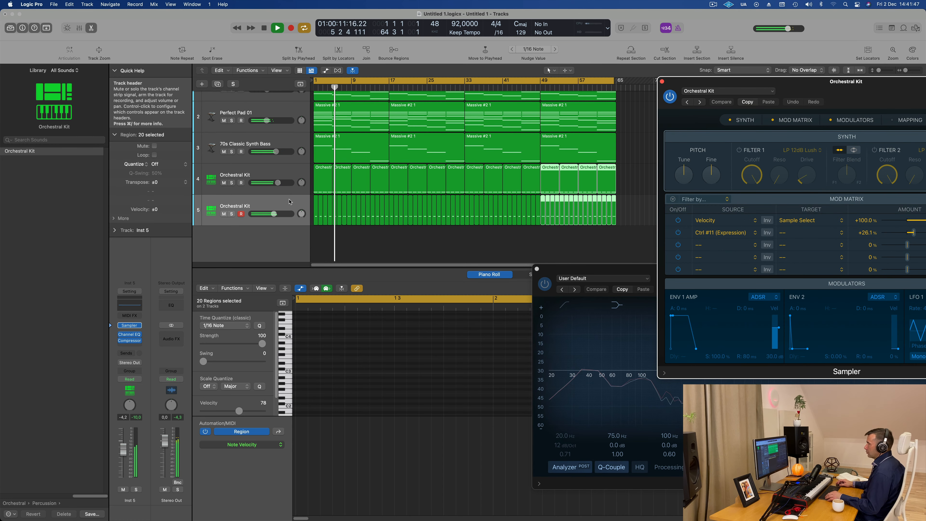
Set the second Orchestral Kit track's volume to -5.5 dB and the first one's to -3.8 dB, and play from bar 1.
left_click_drag(124, 452, 123, 456)
scroll(343, 194, "up", 2)
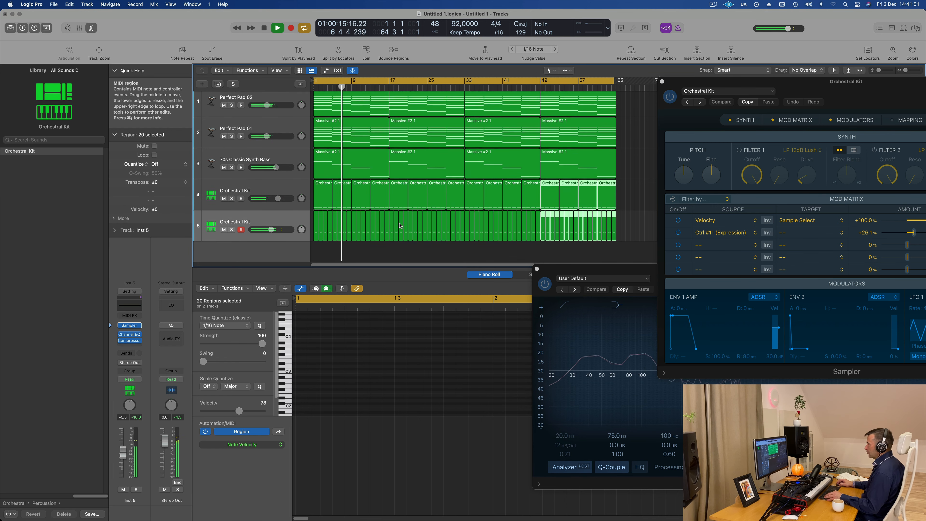
key("super+Right")
left_click(273, 198)
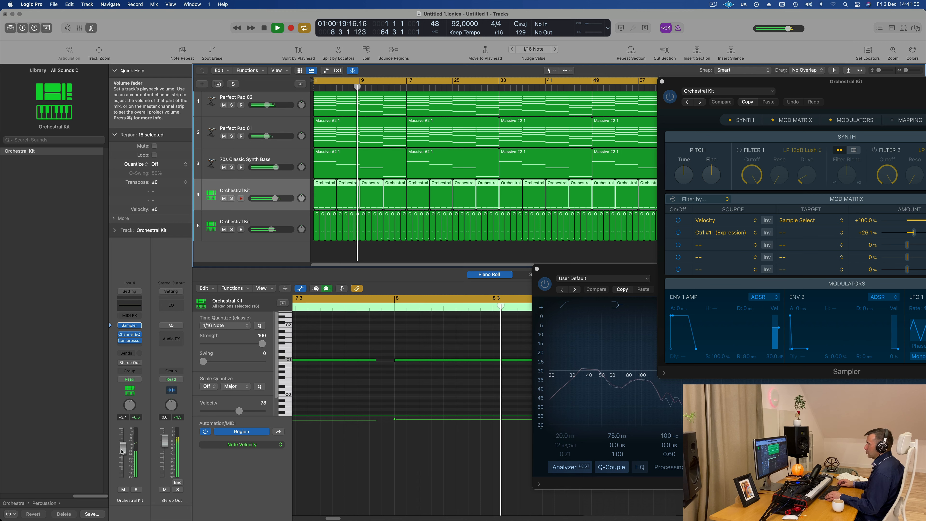
left_click_drag(123, 448, 122, 452)
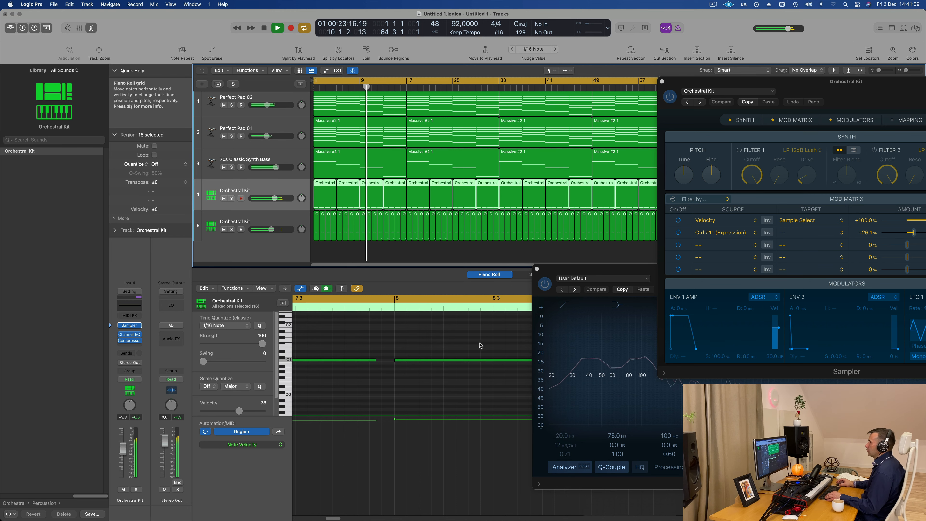
key("super+Left")
key("Return")
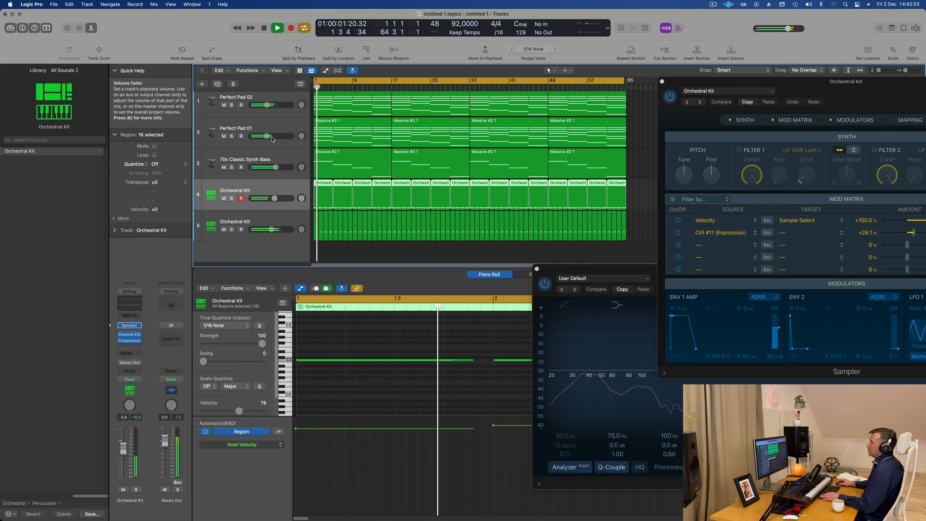
Duplicate the Perfect Pad 01 track as a new empty track and play the project from bar 1.
left_click(302, 118)
key("Return")
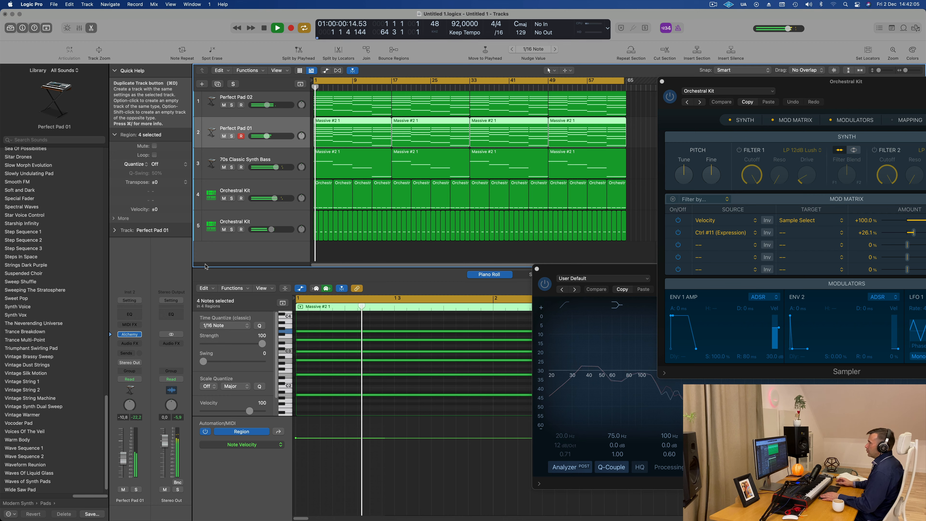
left_click(219, 85)
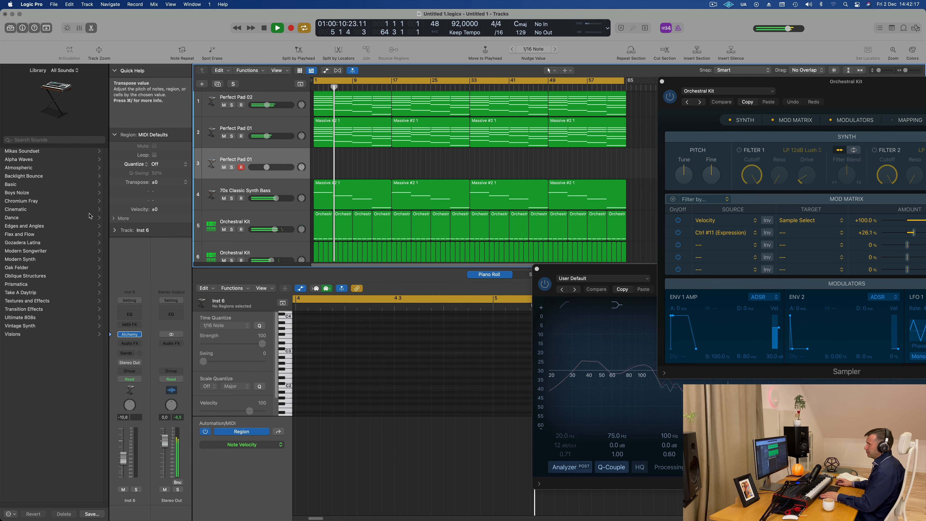
key("Return")
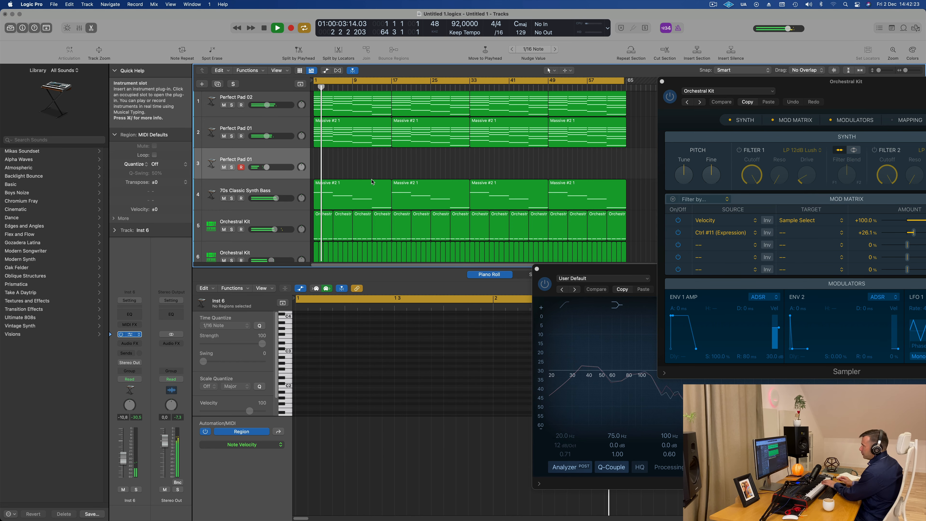
Set the duplicated pad track's volume to -4.2 dB and, in its Alchemy, adjust Amp-LFO, set LFO Rate to 1/32 and Reverb to 16 %.
left_click(130, 334)
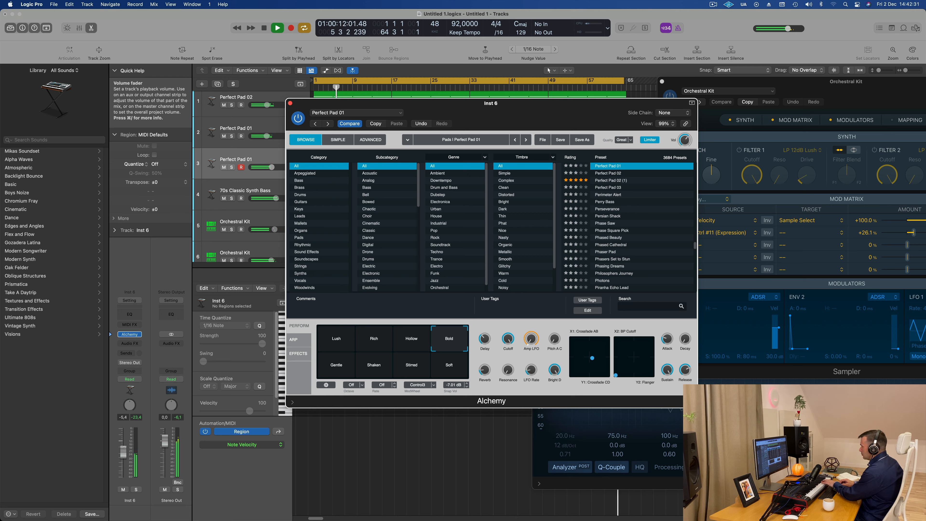
left_click(125, 444)
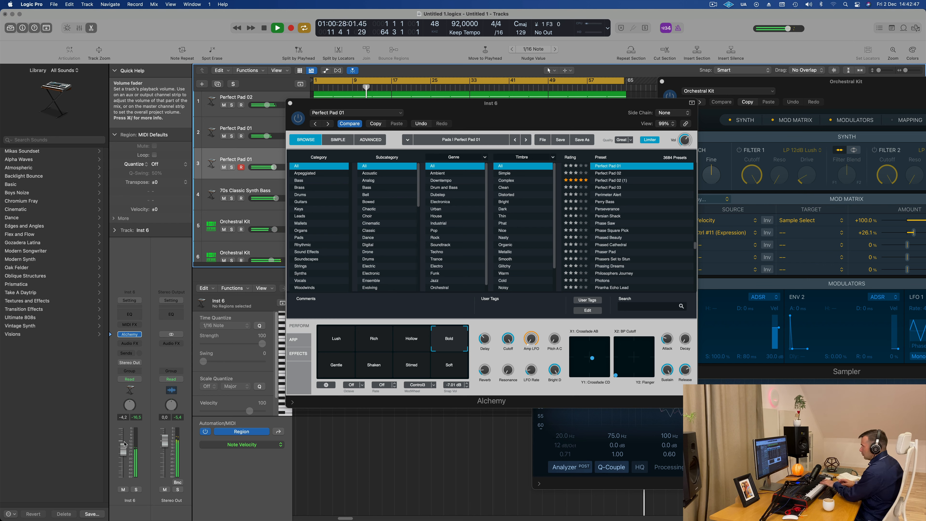
left_click_drag(532, 335, 534, 316)
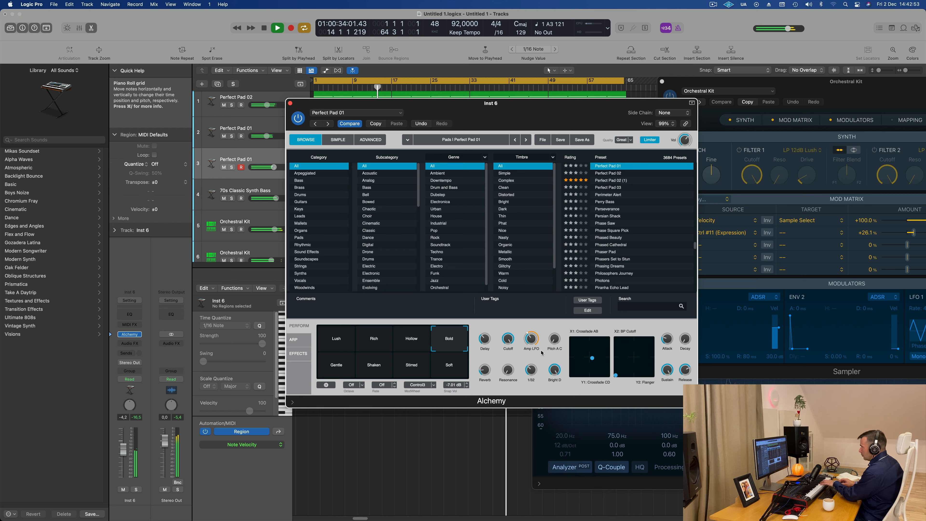
left_click_drag(532, 342, 533, 346)
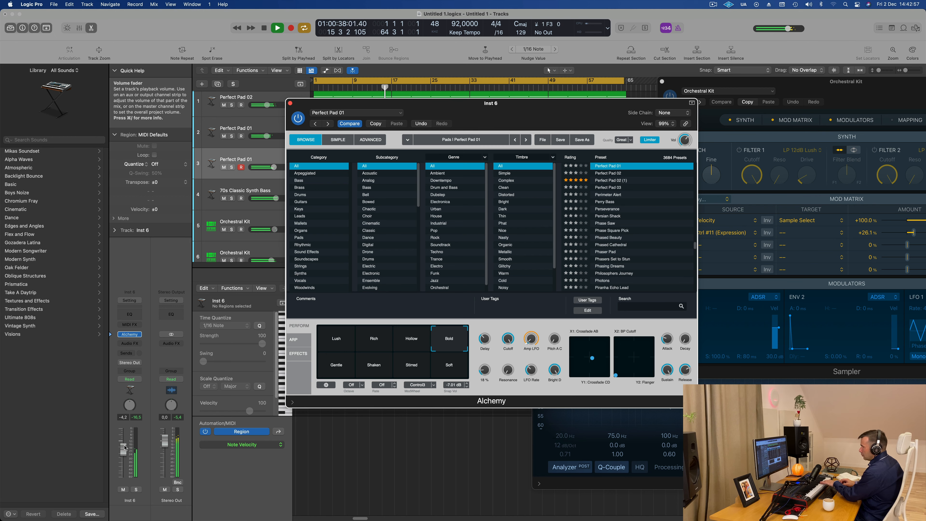
Raise the duplicated pad track's volume to -1.8 dB while playing the project from bar 1.
left_click_drag(124, 447, 126, 445)
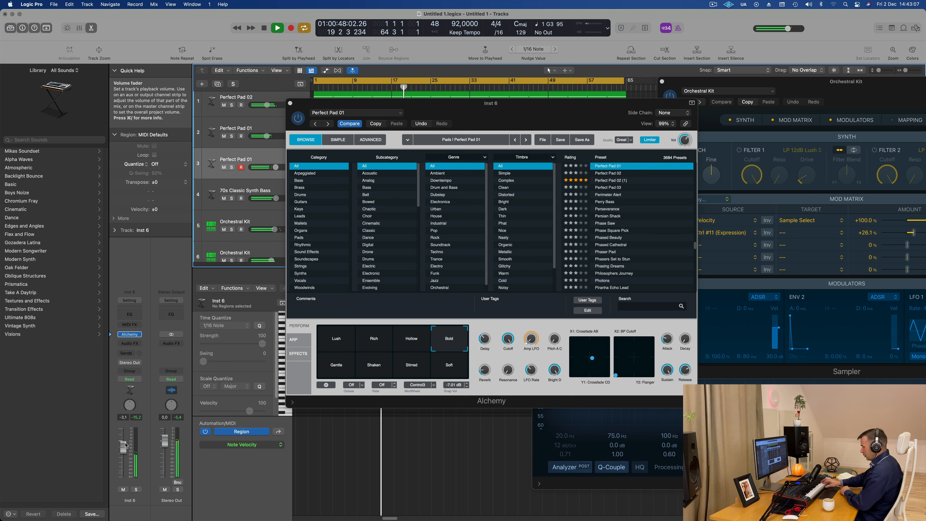
key("space")
key("Return")
key("space")
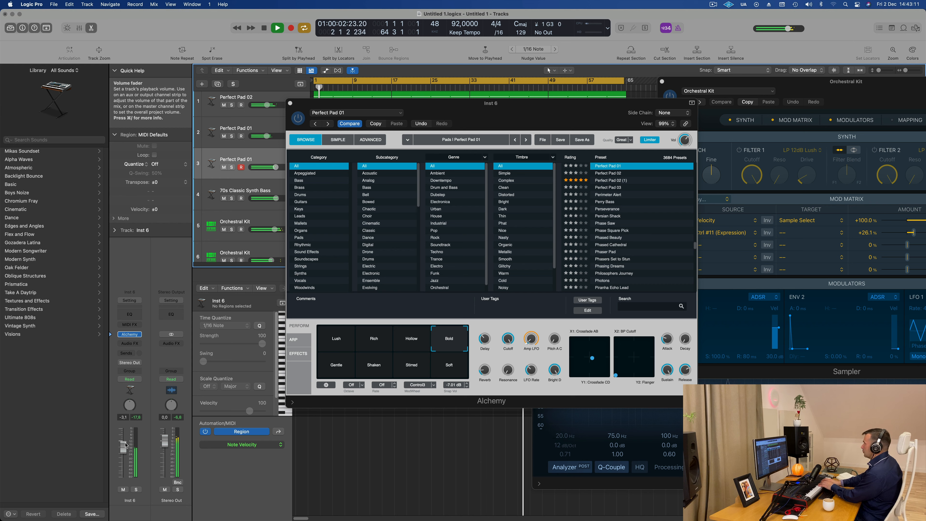
left_click_drag(126, 445, 126, 443)
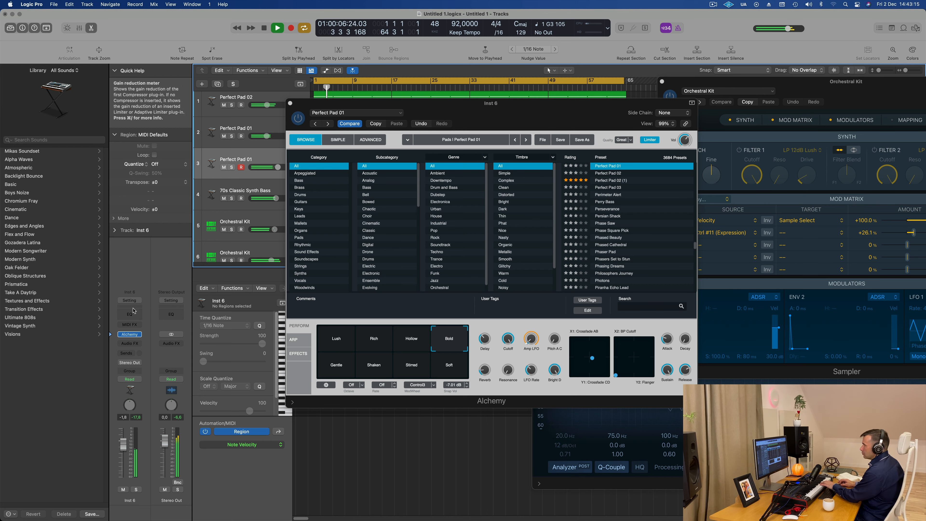
Add a Channel EQ to the duplicated pad track with a 12 dB/oct low cut at about 725 Hz.
left_click(130, 314)
left_click(326, 147)
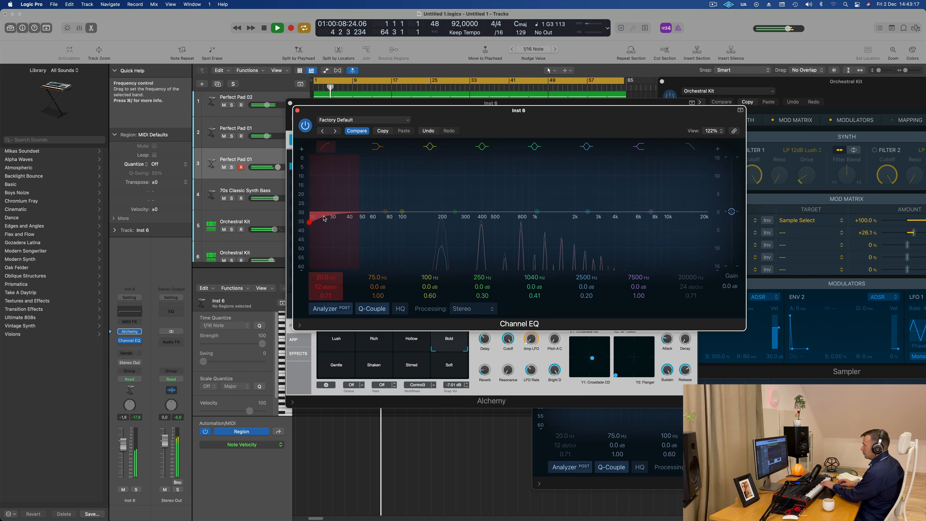
mouse_move(312, 212)
left_mouse_down()
mouse_move(533, 202)
mouse_move(516, 221)
left_mouse_up()
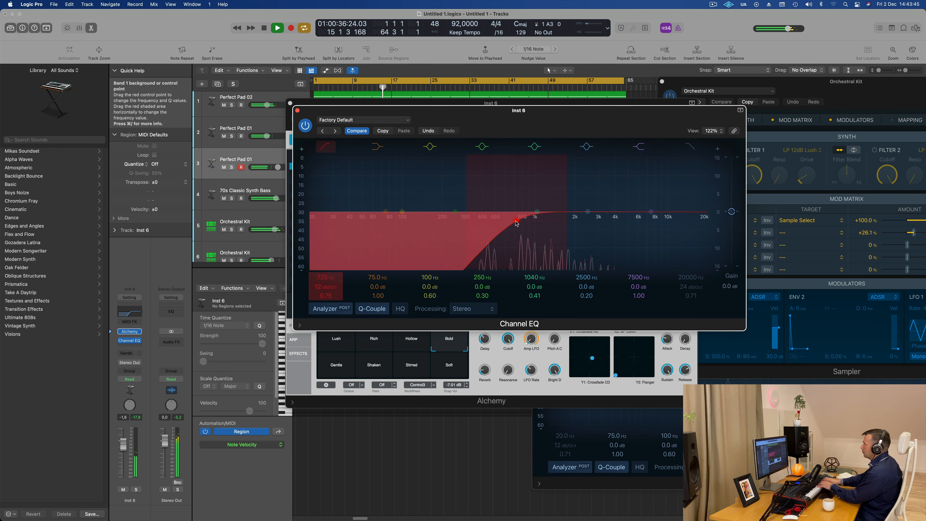
Record a lead take on the duplicated pad track, place it at bar 1 and select all its notes.
key("r")
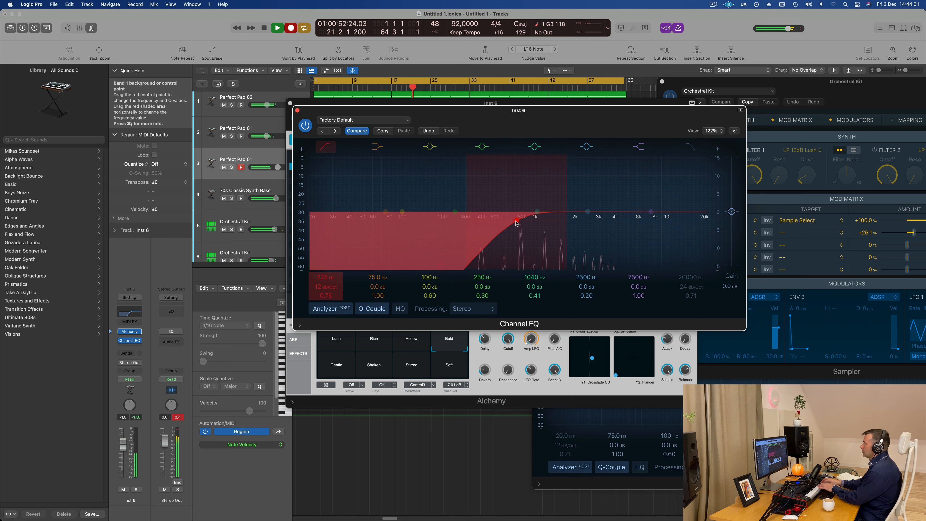
key("space")
left_click_drag(456, 110, 846, 114)
left_click_drag(456, 103, 714, 123)
key("space")
key("space")
left_click(353, 396)
key("super+a")
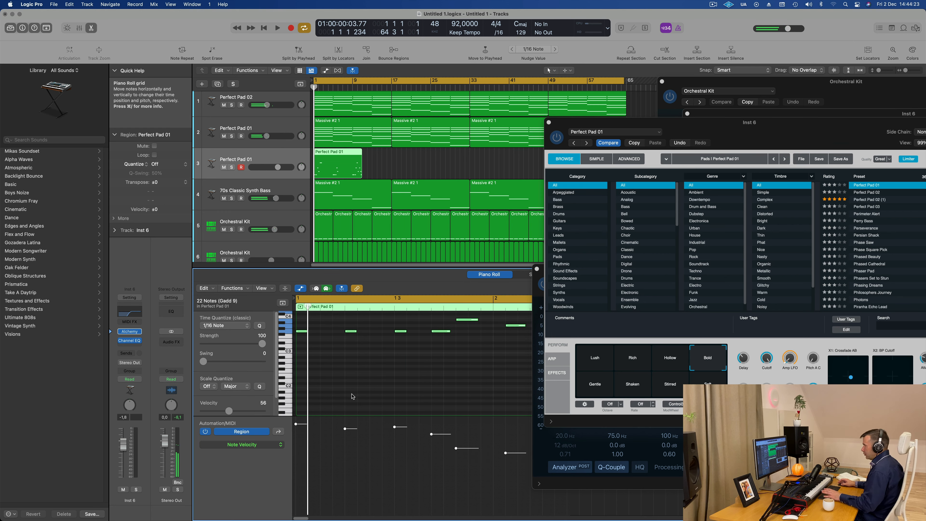
Play the recorded lead take from bar 1 and move the Alchemy window clear of the arrangement.
key("space")
scroll(385, 399, "left", 4)
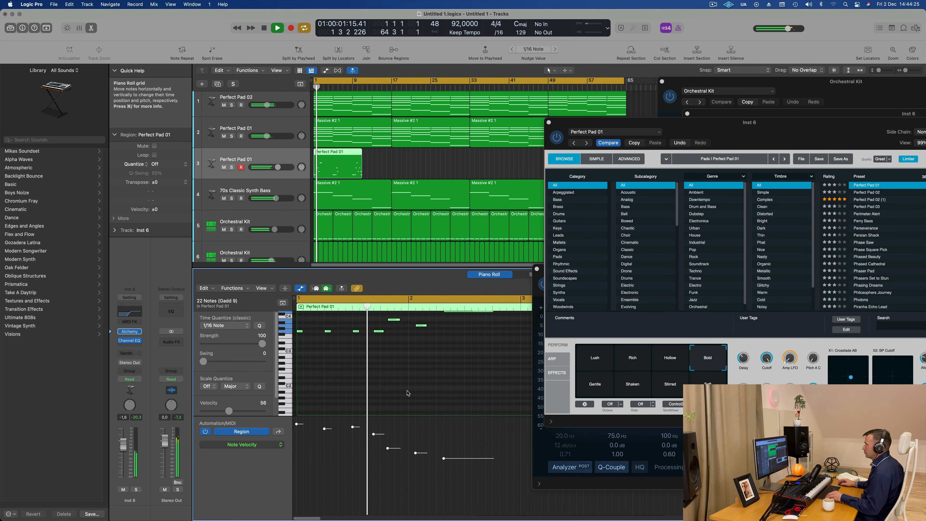
scroll(408, 393, "up", 4)
scroll(381, 367, "left", 2)
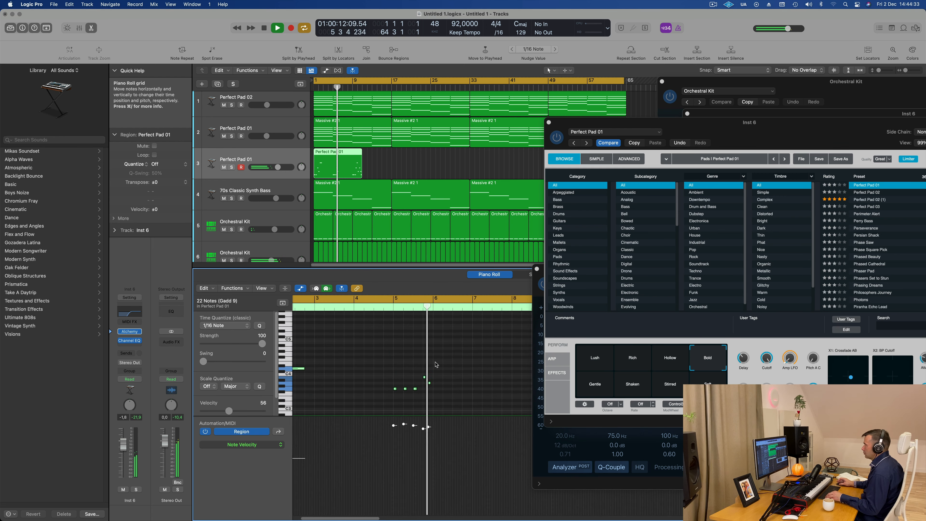
left_click_drag(635, 123, 901, 118)
key("Return")
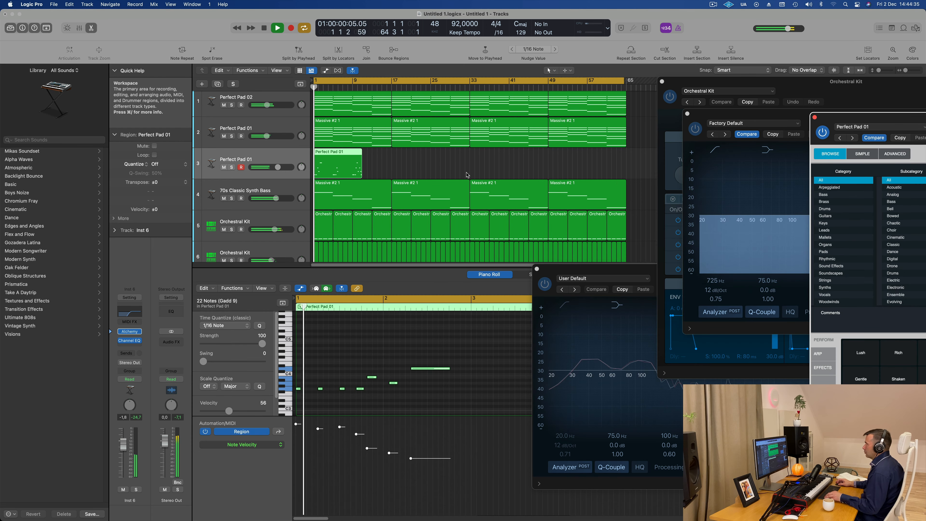
Check the lead take's notes during playback and delete its region from the duplicated pad track.
scroll(441, 221, "right", 2)
scroll(441, 220, "right", 1)
scroll(393, 346, "left", 1)
scroll(392, 346, "right", 1)
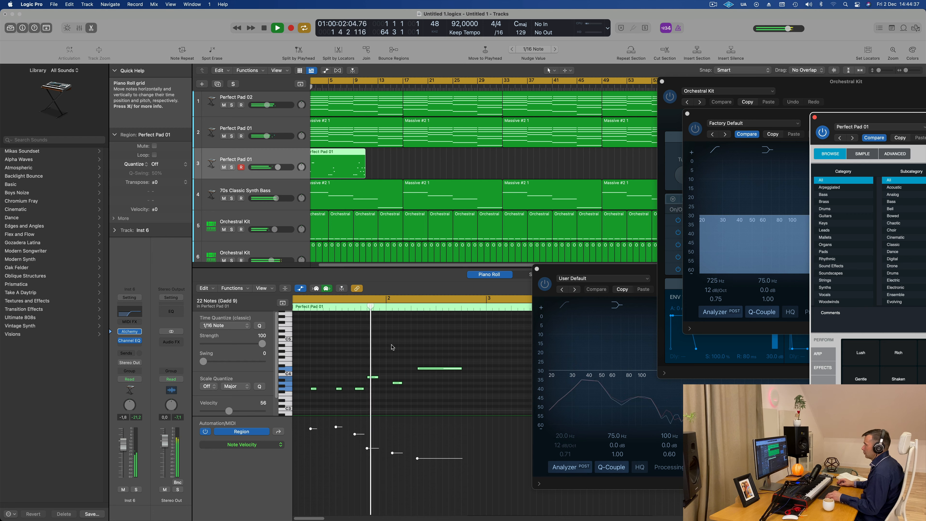
scroll(393, 347, "left", 2)
scroll(392, 346, "left", 3)
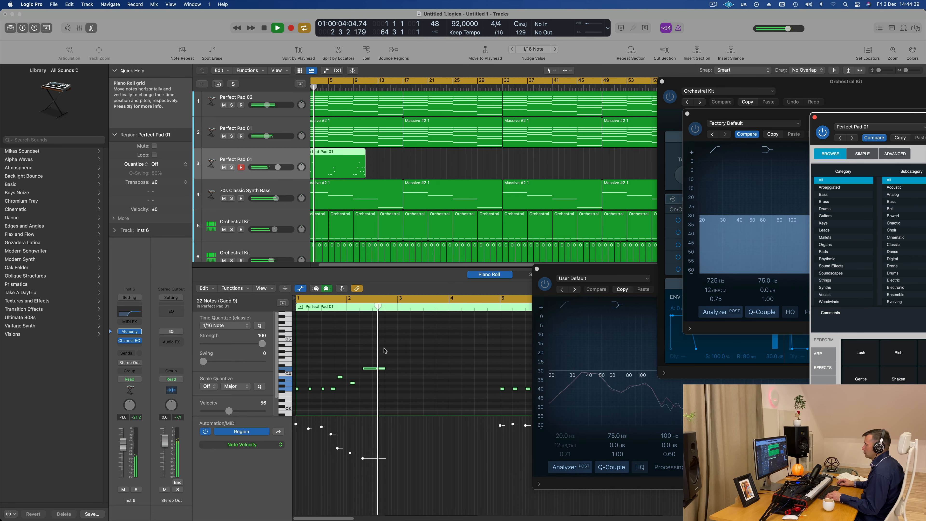
scroll(385, 349, "left", 1)
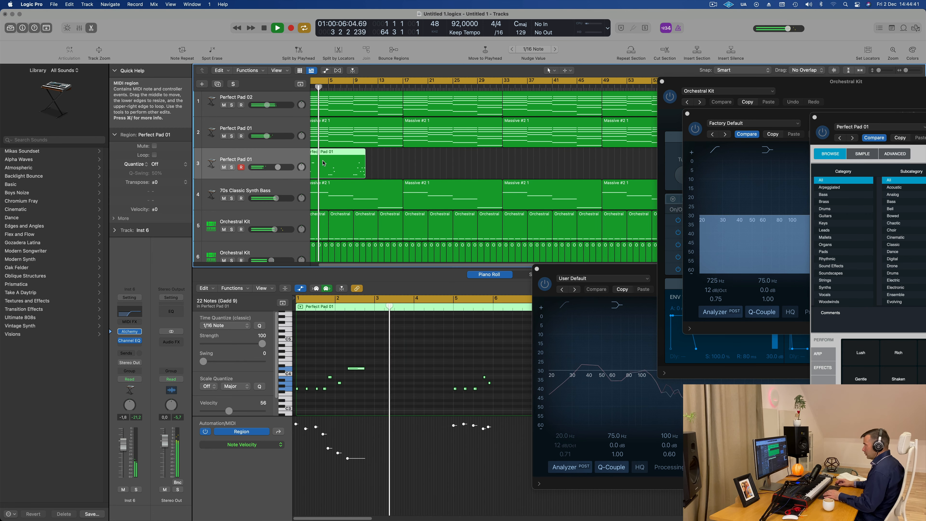
key("Delete")
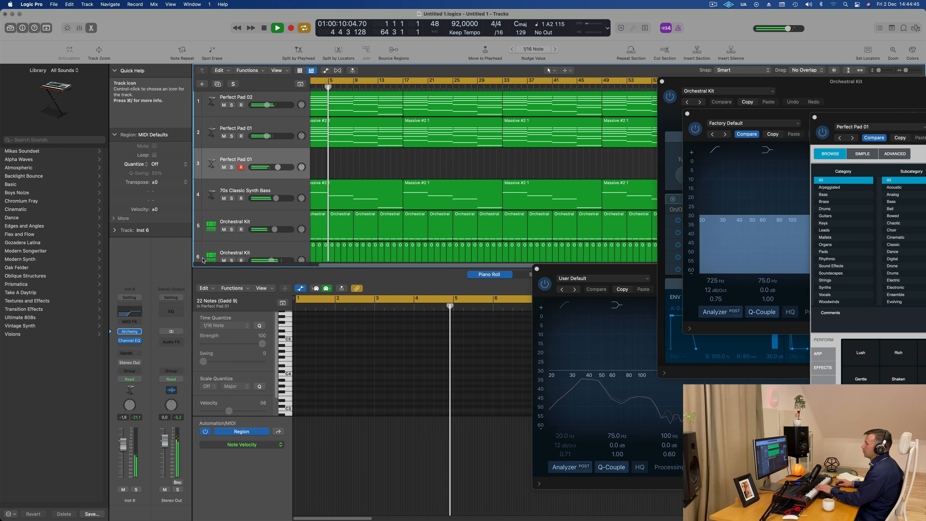
Audition Hollow and Rich, pick the Gentle snapshot in the duplicated pad's Alchemy, and set the track's volume to -0.4 dB.
left_click_drag(125, 446, 125, 444)
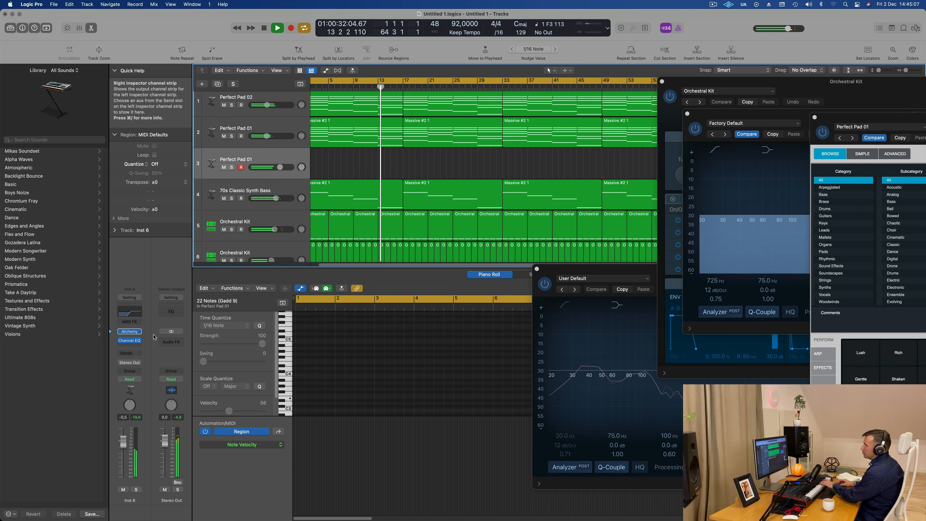
left_click(129, 332)
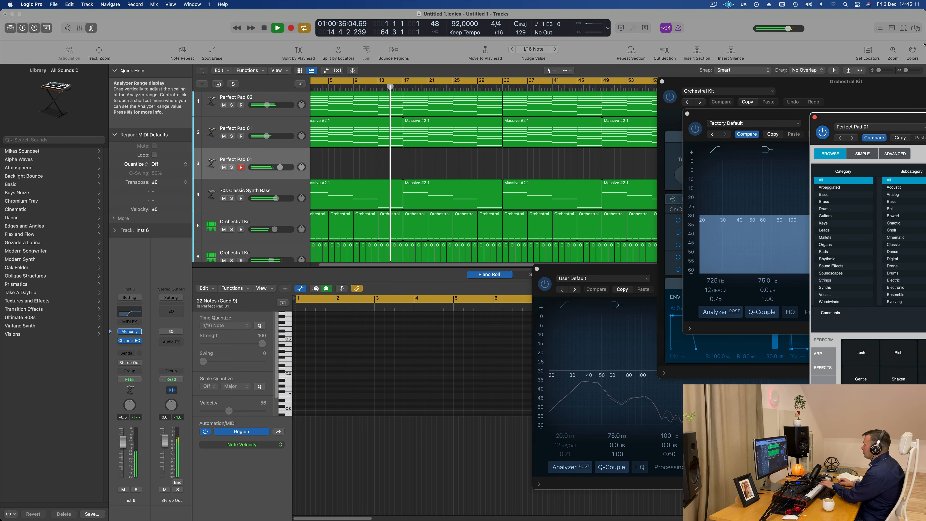
left_click_drag(875, 117, 306, 152)
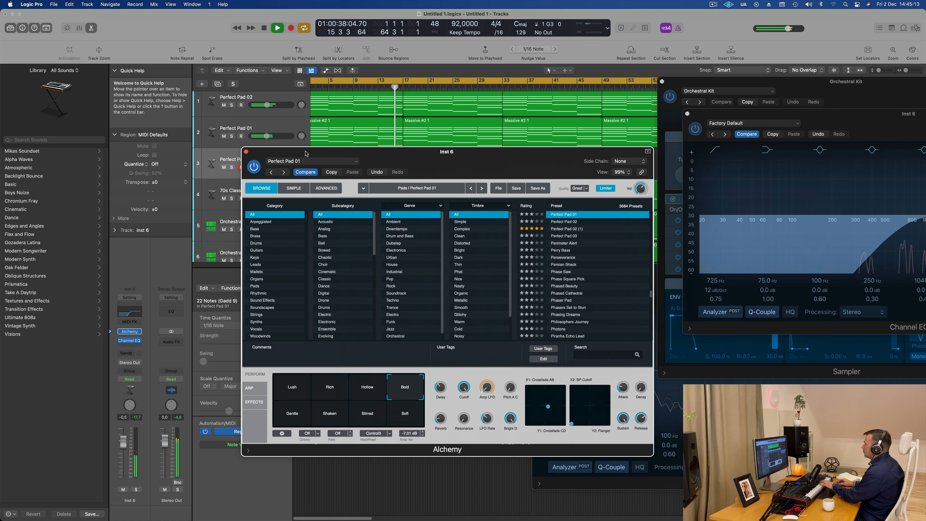
left_click(372, 396)
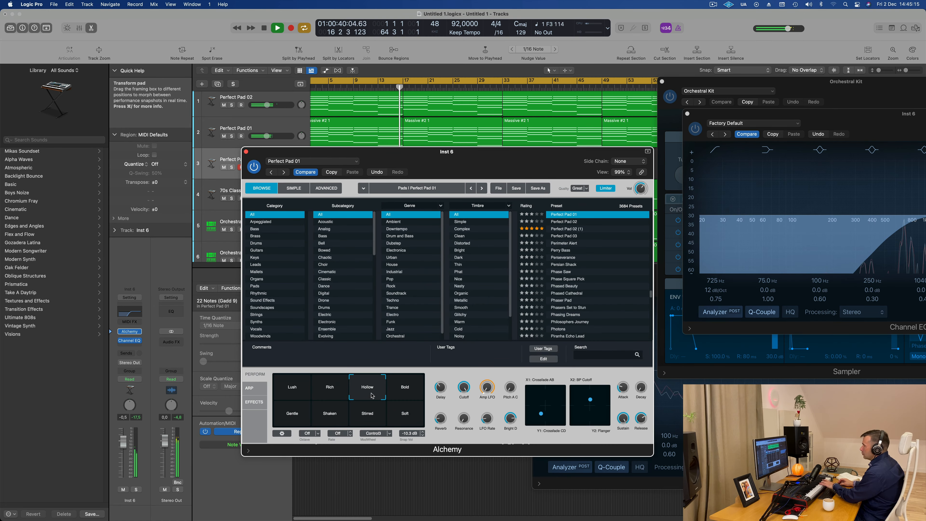
left_click(338, 395)
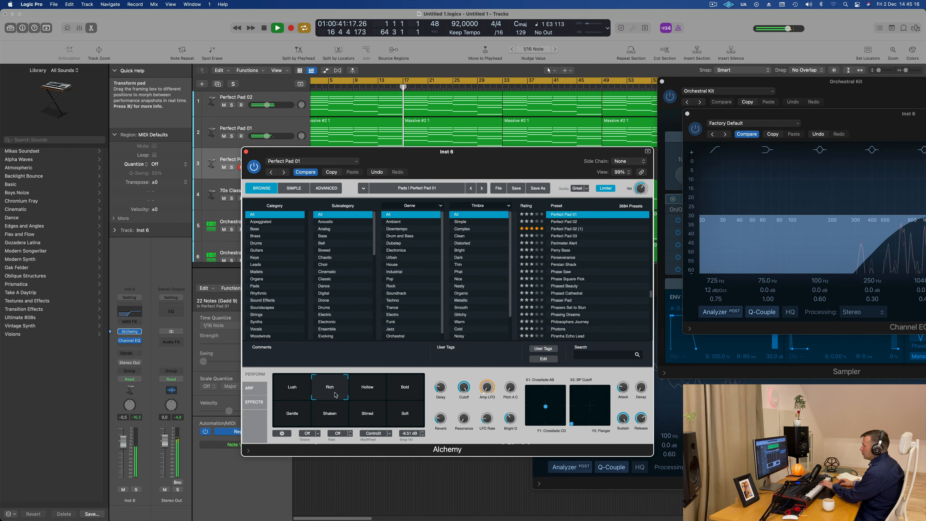
left_click(299, 418)
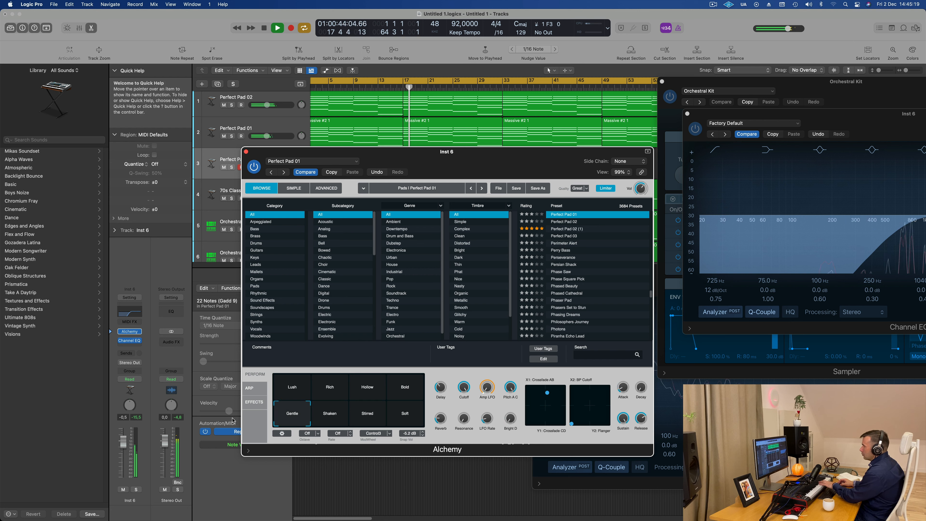
left_click(123, 442)
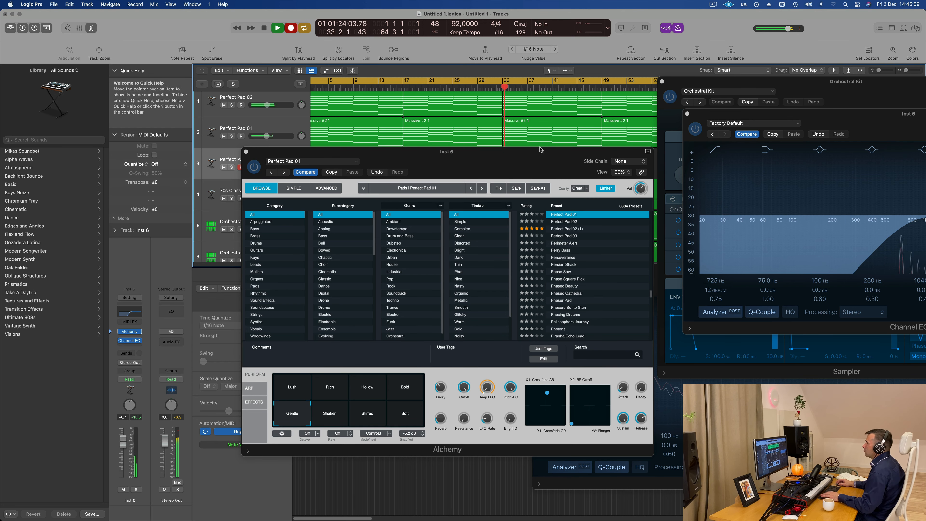
Stop recording the new lead take just after bar 33 and split its region at bar 29, splitting the crossing notes.
left_click_drag(263, 151, 667, 172)
key("space")
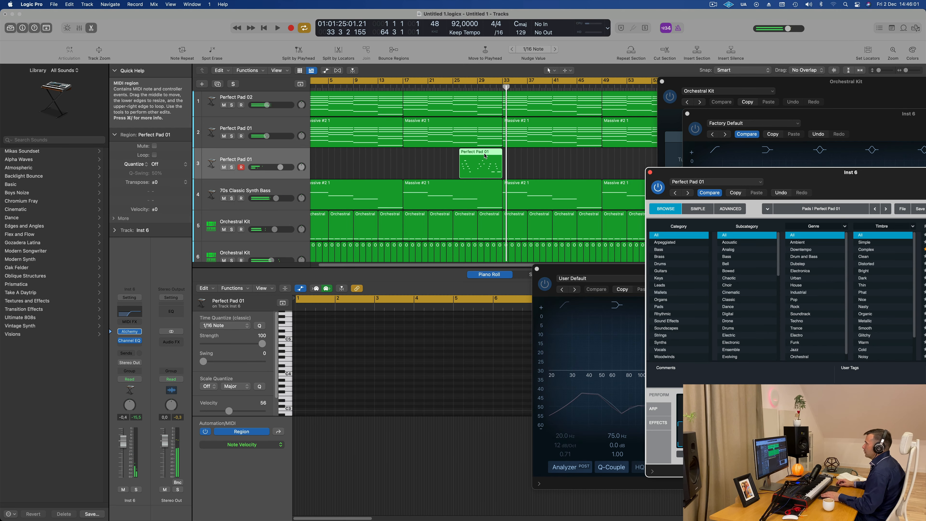
left_click_drag(478, 155, 459, 156)
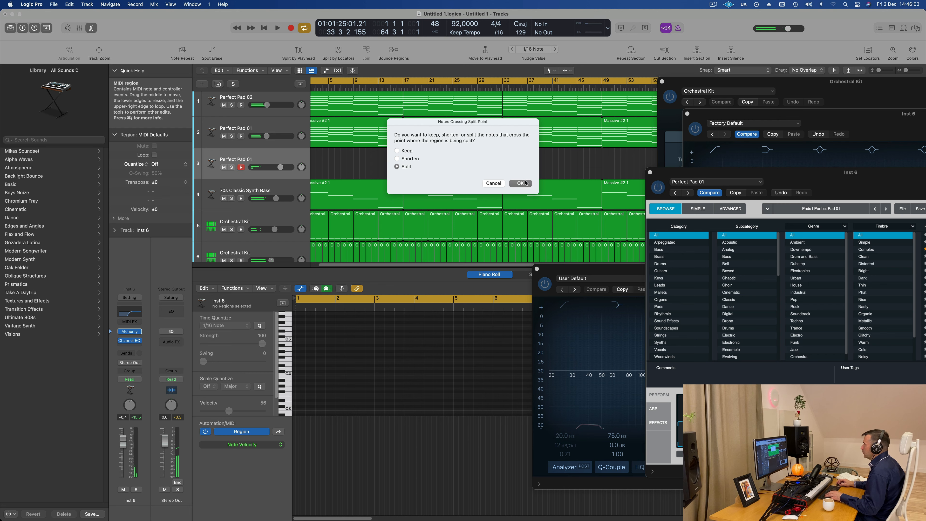
key("Return")
key("space")
Delete the first half of the split lead take and move the remaining region to bar 1.
left_click(482, 164)
key("space")
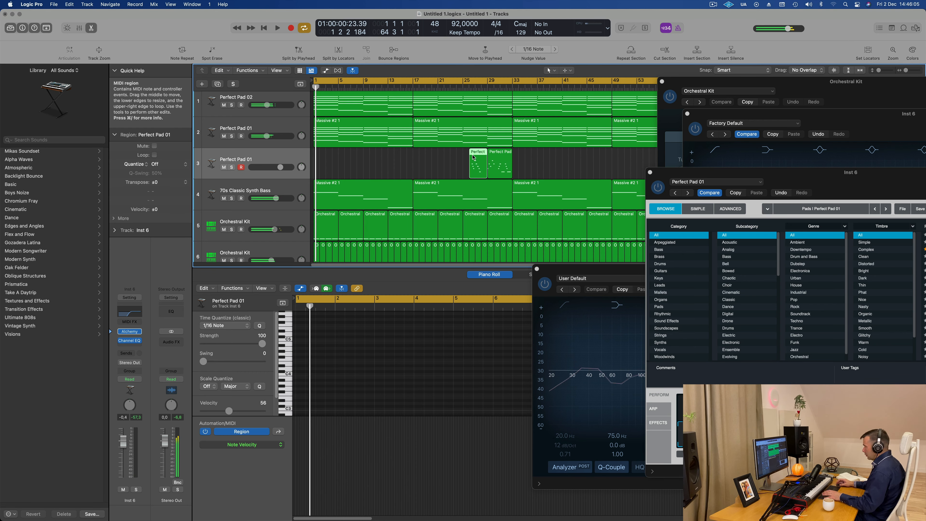
key("Delete")
left_click_drag(505, 159, 333, 159)
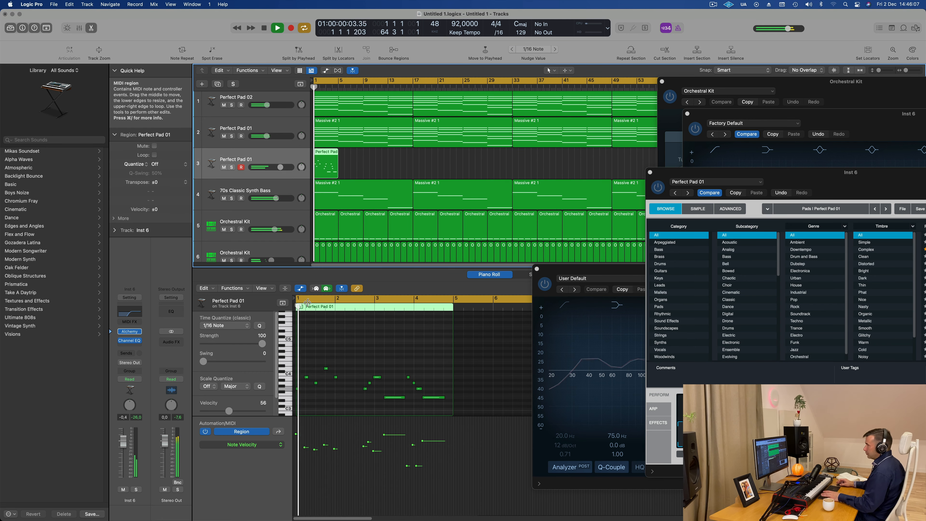
Nudge the second note of the lead region later by two 1/16 notes.
left_click(347, 389)
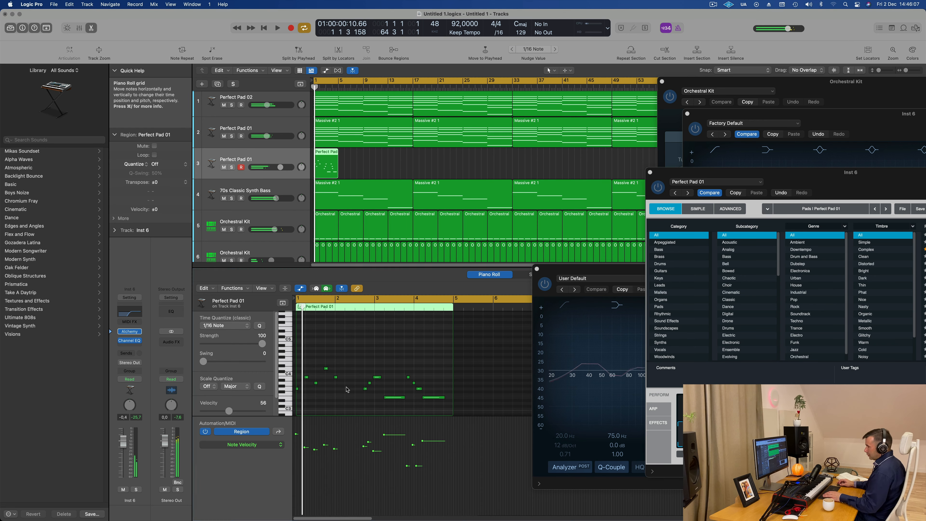
left_click(334, 401)
key("space")
key("super+Right")
key("super+Right")
key("super+Right")
scroll(346, 391, "left", 2)
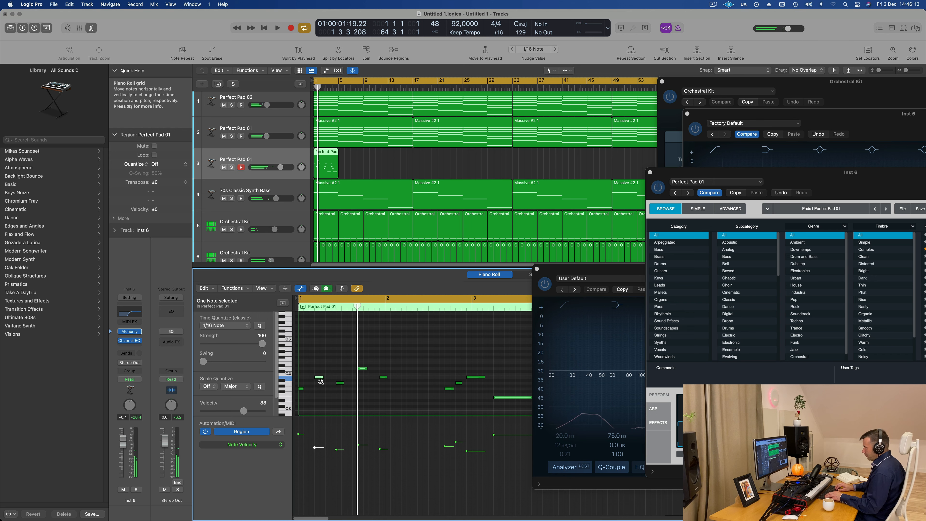
scroll(320, 381, "right", 1)
key("space")
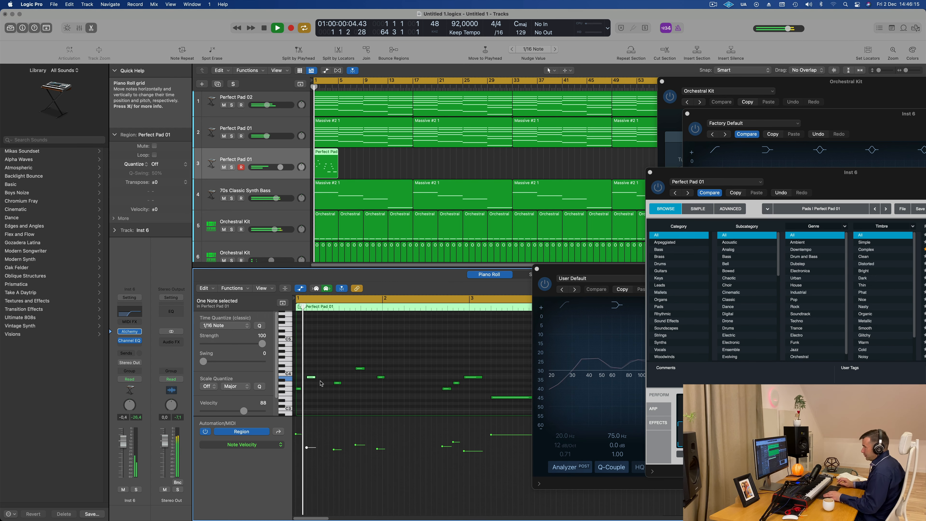
key("alt+Right")
key("alt+Right")
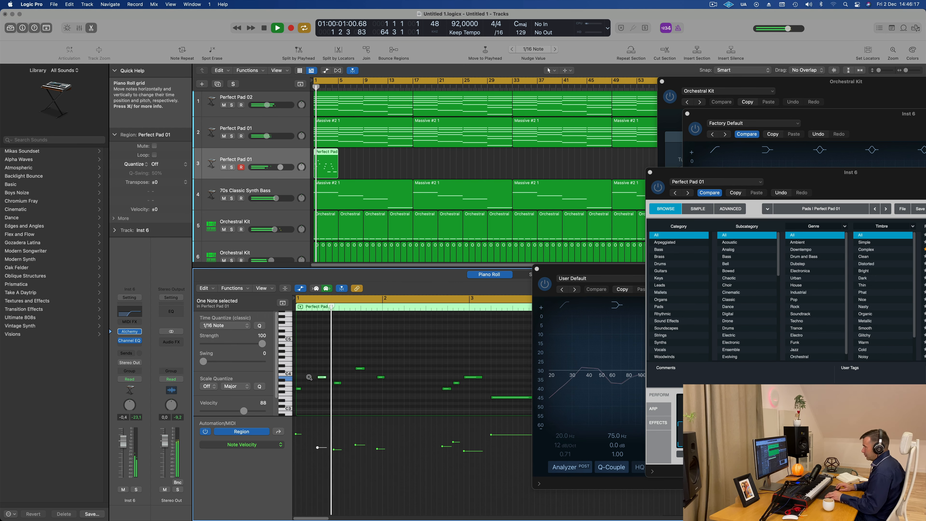
Nudge the third note of the lead region later by one 1/16 note and replay from bar 1.
key("space")
key("space")
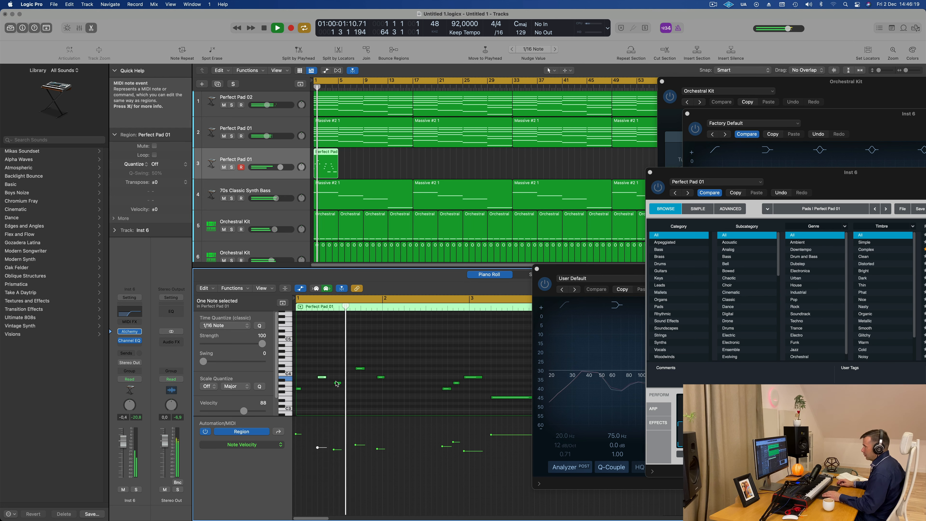
left_click_drag(332, 378, 339, 389)
key("alt+Right")
key("space")
key("space")
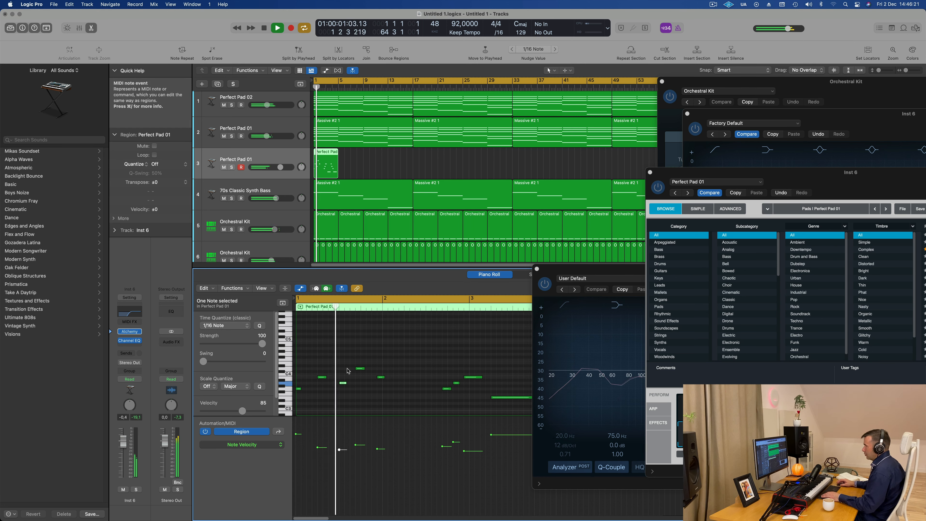
Nudge the fourth and fifth notes of the lead region later by one 1/16 note each.
key("space")
left_click_drag(352, 363, 381, 382)
key("alt+Right")
key("space")
key("space")
key("alt+Right")
key("space")
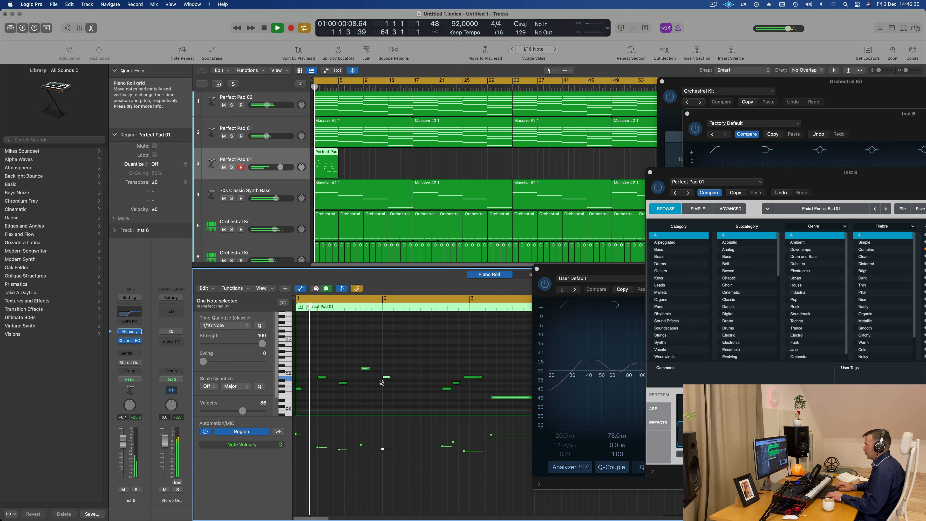
Shift the lead note just before bar 3 slightly later so it starts at bar 3.
scroll(426, 345, "down", 3)
scroll(407, 349, "up", 3)
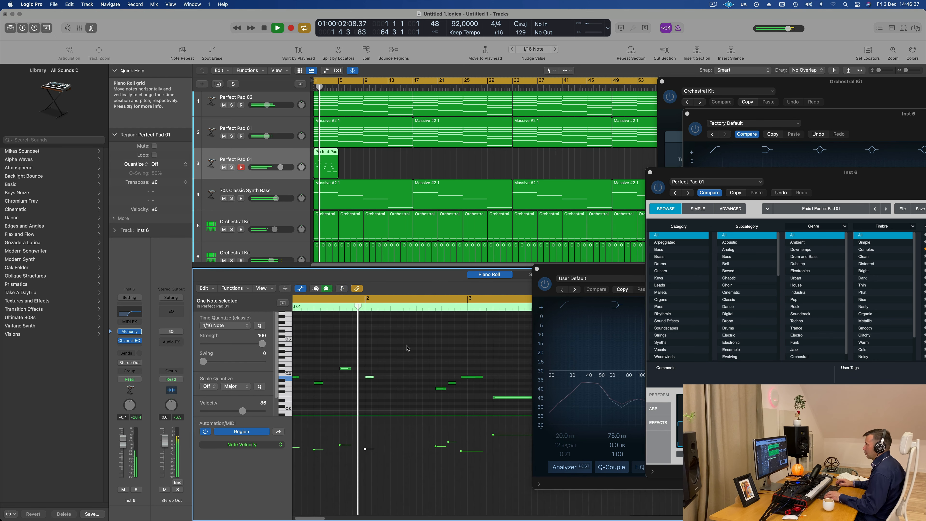
scroll(407, 348, "down", 2)
scroll(406, 348, "down", 1)
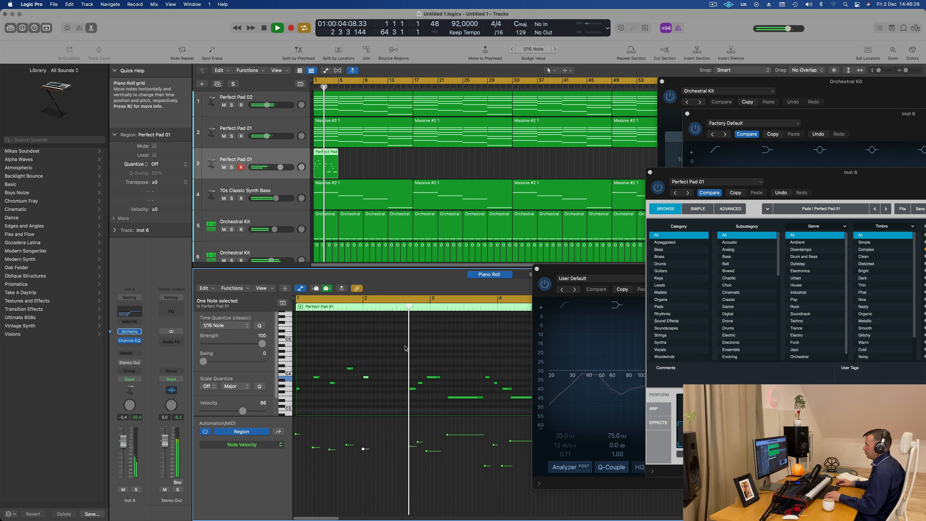
scroll(415, 358, "up", 2)
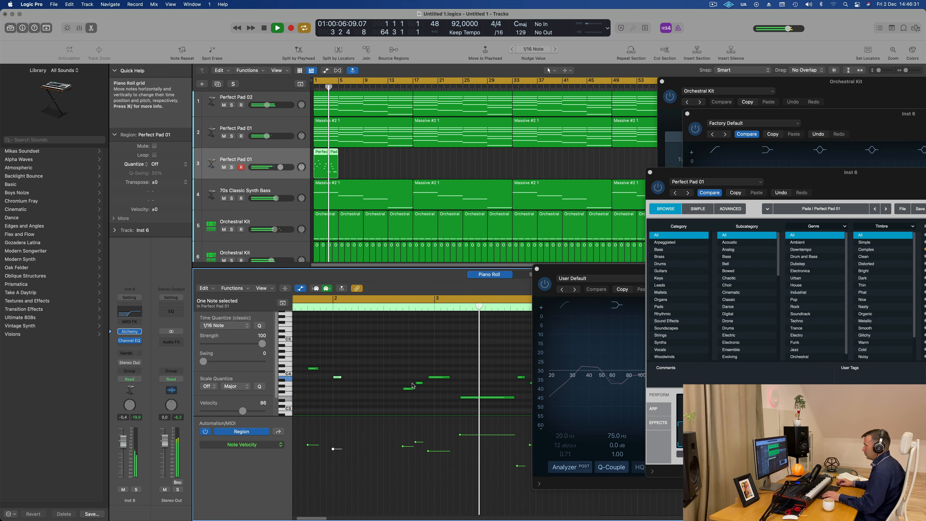
key("space")
left_click_drag(420, 386, 443, 379)
key("space")
Check the timing of the adjusted lead notes in the Piano Roll during playback from bar 1.
scroll(434, 390, "down", 5)
scroll(382, 385, "down", 2)
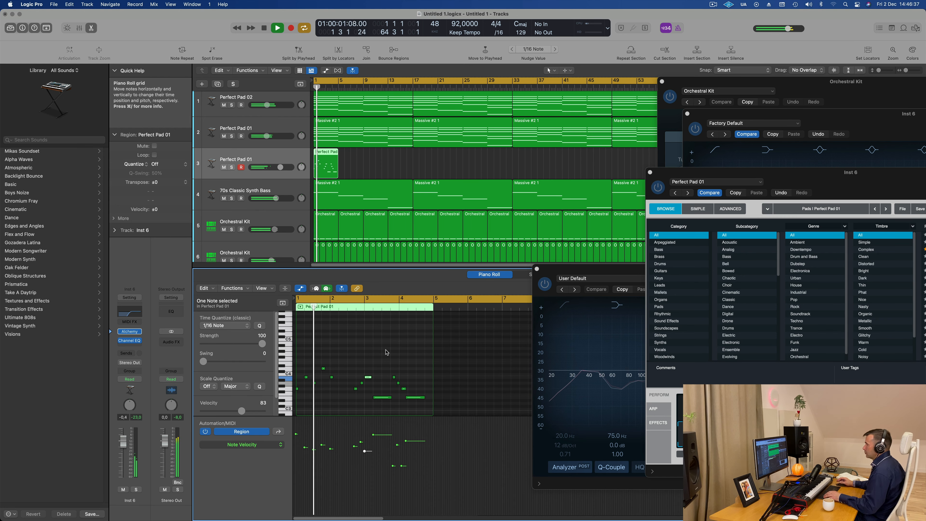
scroll(382, 385, "up", 6)
scroll(376, 356, "down", 2)
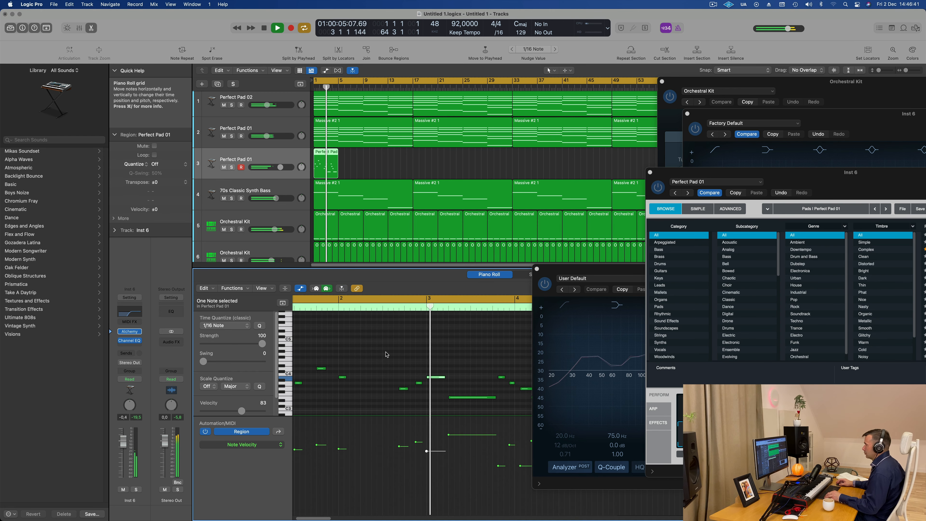
scroll(387, 355, "up", 4)
scroll(424, 355, "right", 4)
scroll(427, 356, "right", 9)
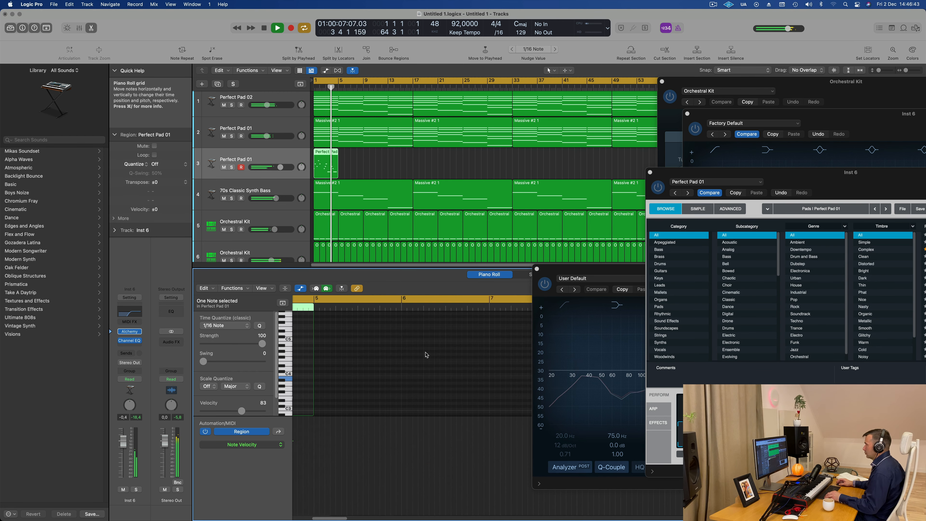
Shift the last four lead notes later so they begin at bar 4, and move the final long note to end at bar 5.
scroll(371, 354, "left", 8)
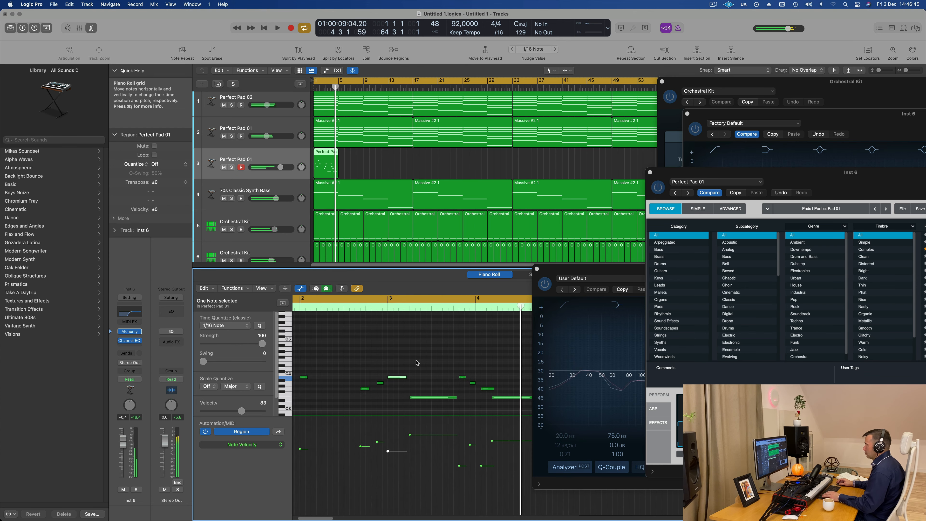
scroll(394, 353, "down", 3)
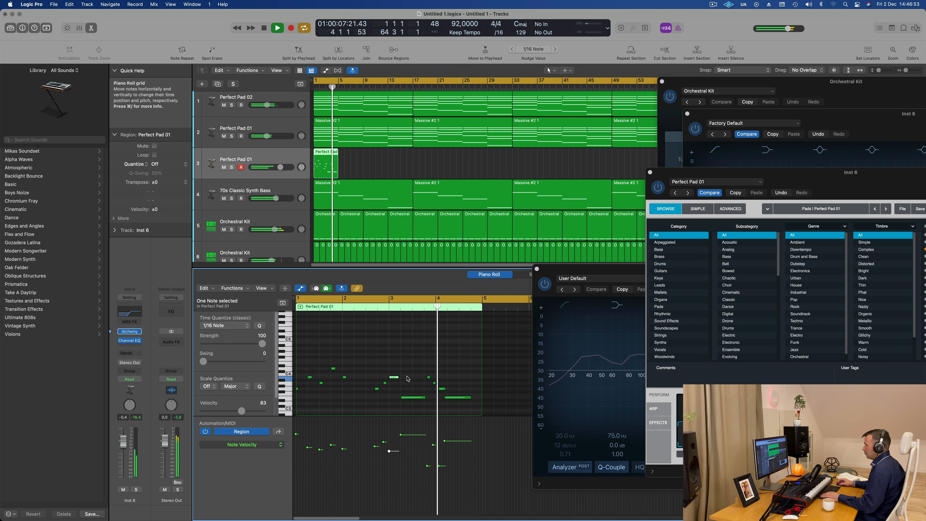
key("super+Right")
key("super+Right")
scroll(408, 372, "right", 3)
key("space")
left_click_drag(365, 368, 448, 420)
left_click_drag(369, 377, 390, 379)
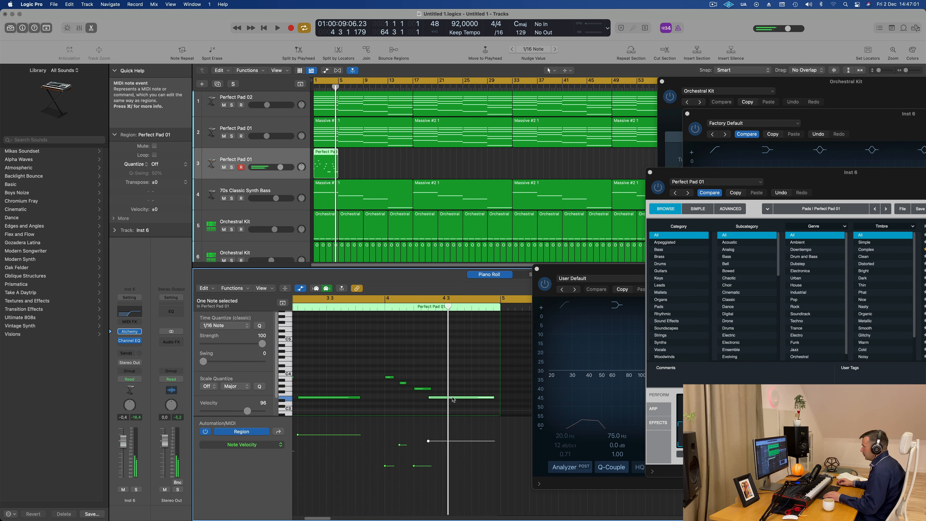
left_click_drag(462, 400, 499, 399)
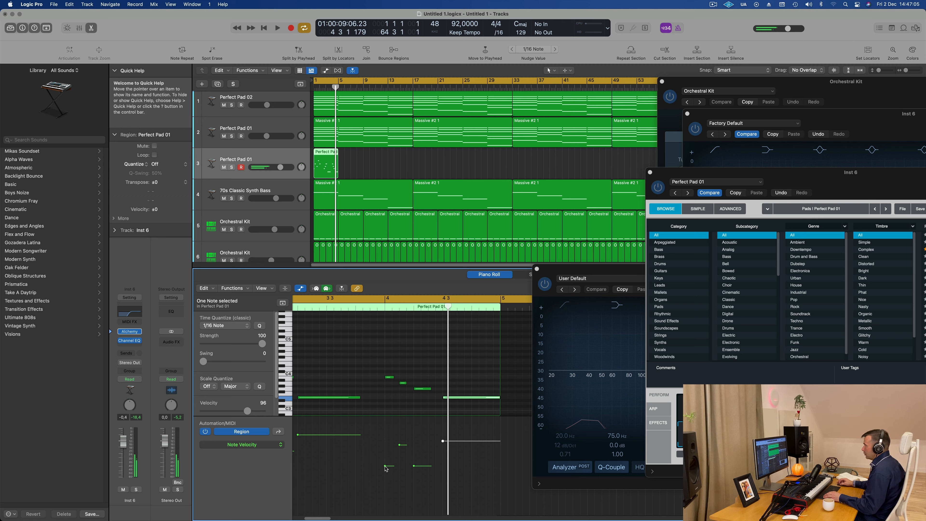
Raise the velocities of the quieter lead notes in bars 1, 3 and 4 to even out the melody.
left_click_drag(385, 467, 402, 442)
left_click(414, 466)
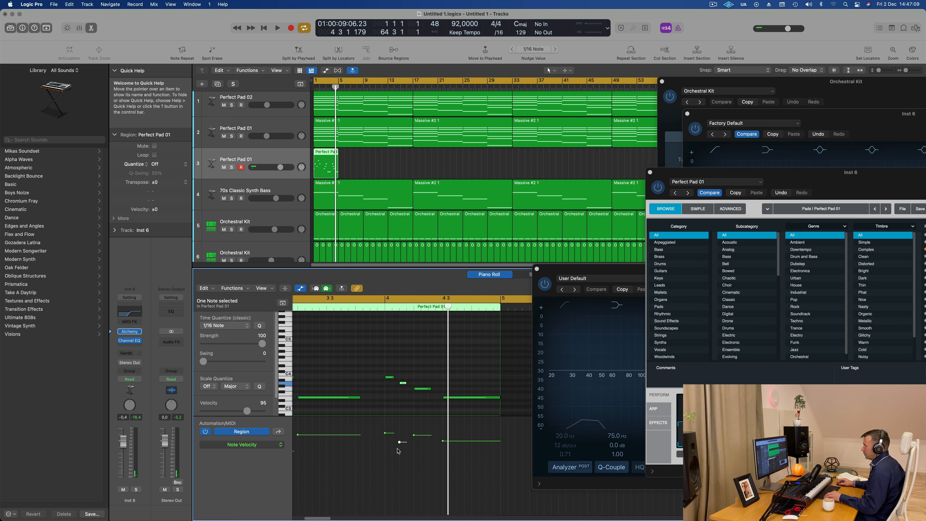
key("super+Left")
key("super+Left")
scroll(364, 444, "left", 5)
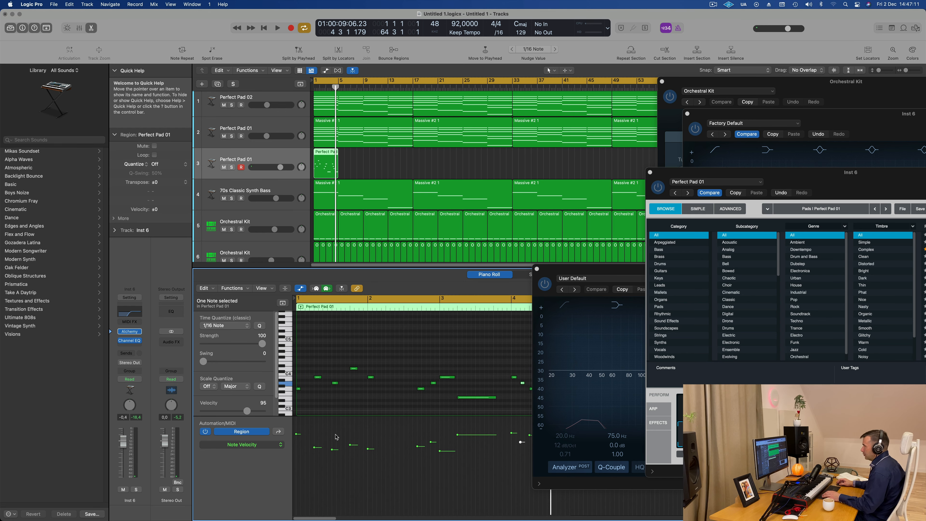
left_click_drag(316, 445, 517, 439)
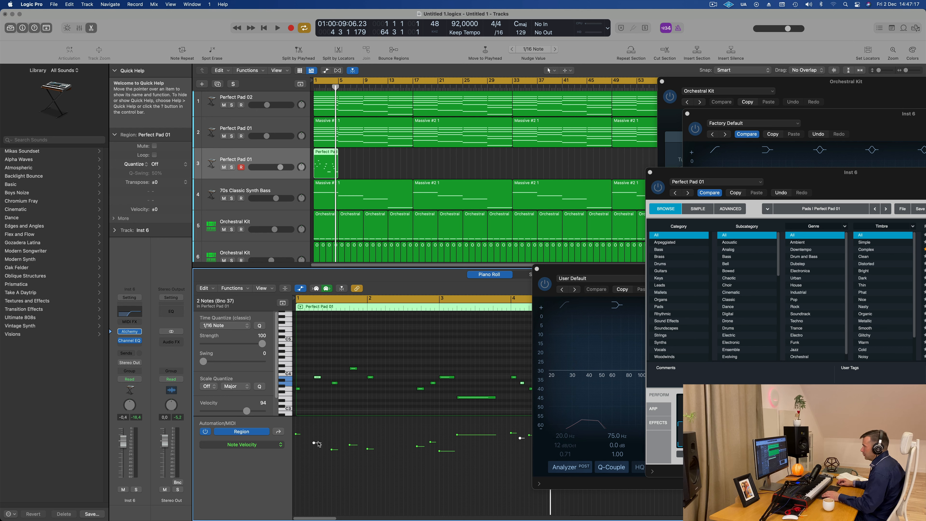
left_click_drag(334, 451, 334, 444)
key("space")
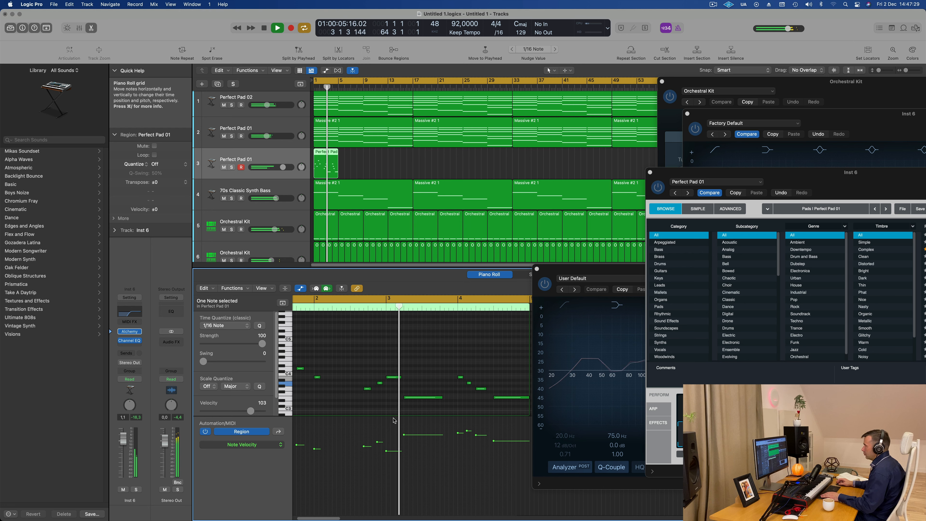
left_click_drag(387, 452, 403, 438)
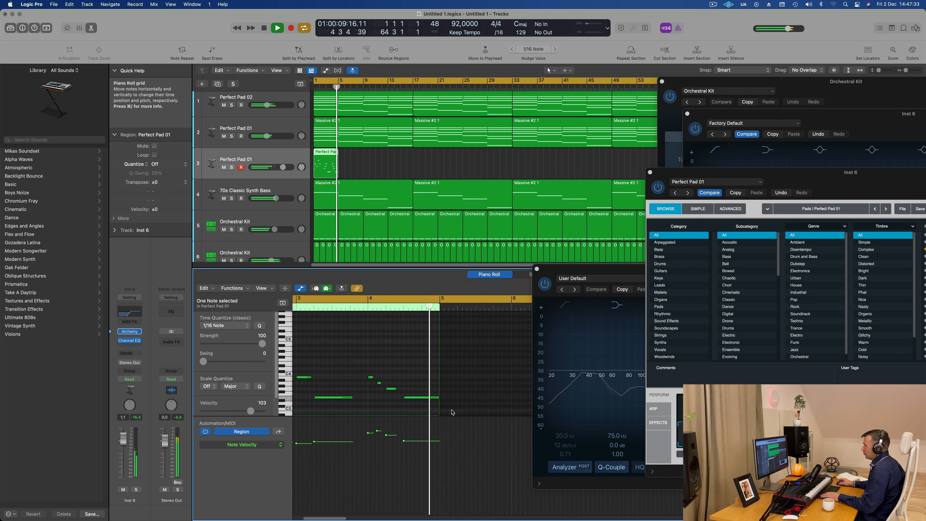
Replay the track from bar 1 to check the lead's adjusted timing and velocities.
scroll(432, 412, "left", 5)
left_click_drag(389, 160, 310, 166)
key("space")
key("Return")
key("space")
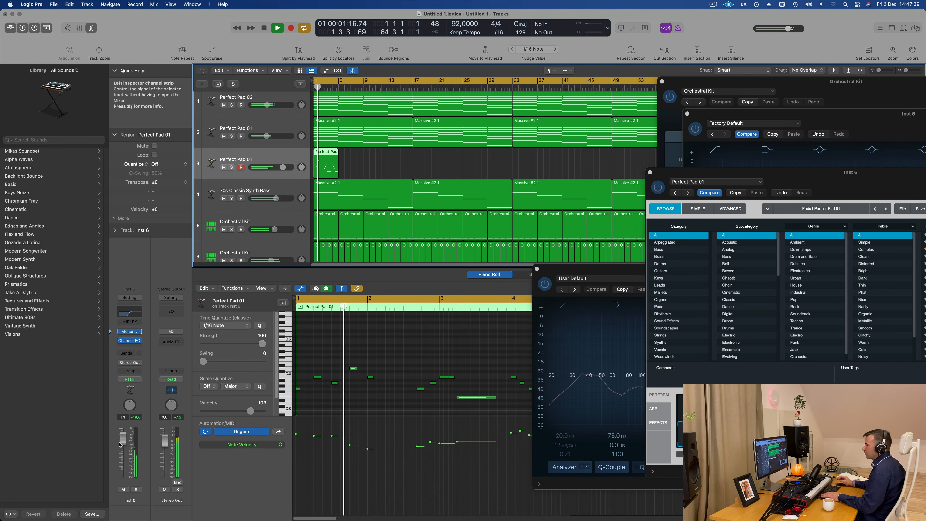
Lower the low-cut frequency of the lead track's Channel EQ to 212 Hz and move the plug-in window clear of the arrangement.
left_click(129, 340)
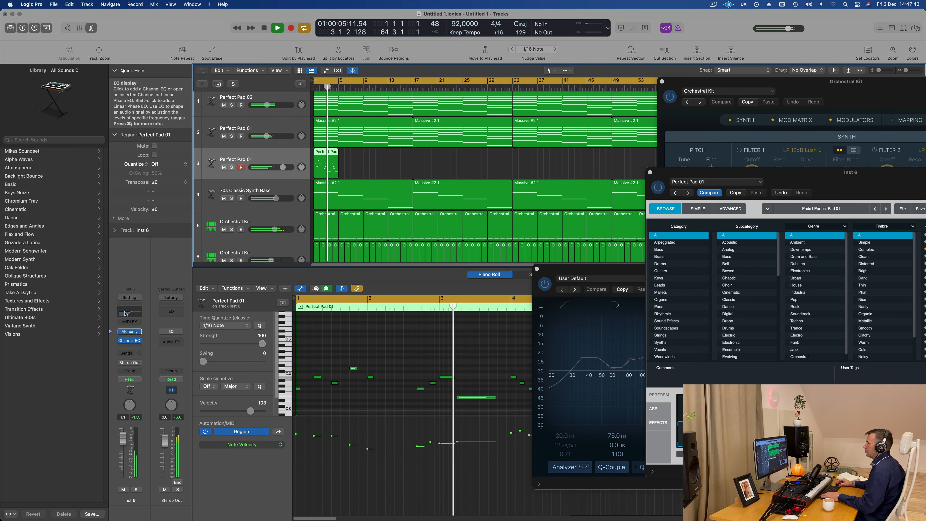
left_click(130, 340)
left_click_drag(784, 114, 461, 128)
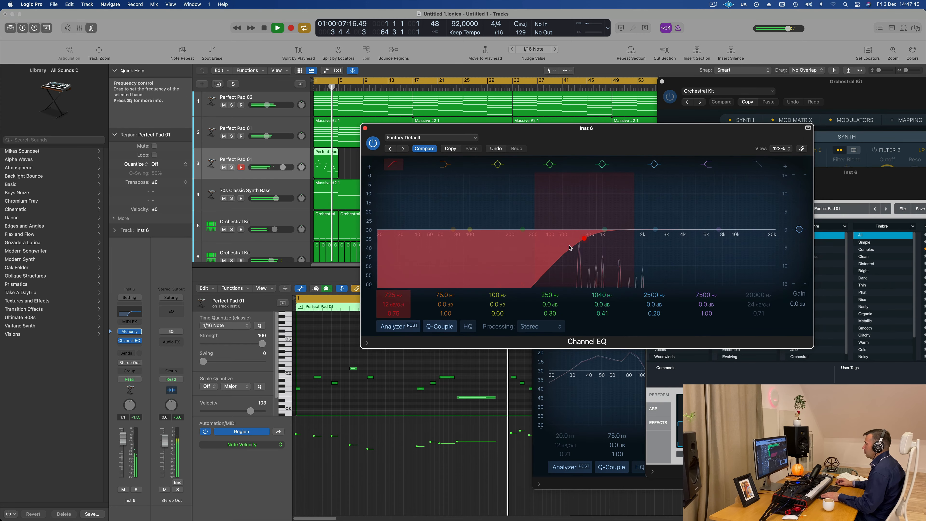
left_click_drag(573, 250, 515, 240)
left_click_drag(632, 137, 912, 148)
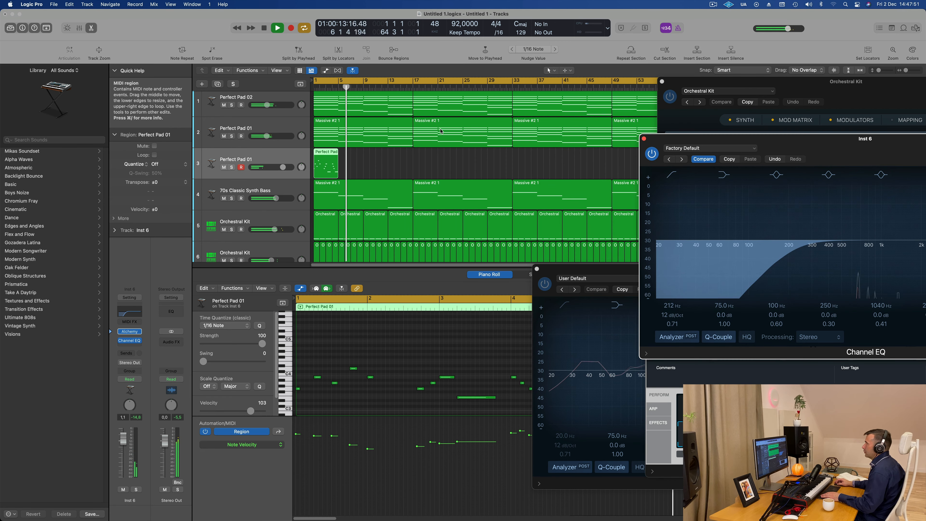
Copy the four-bar lead region to bar 9 on the same track.
left_click(368, 170)
left_click(335, 157)
key("Return")
left_click_drag(335, 156, 385, 161, "alt")
key("super+Left")
key("super+Left")
key("super+Left")
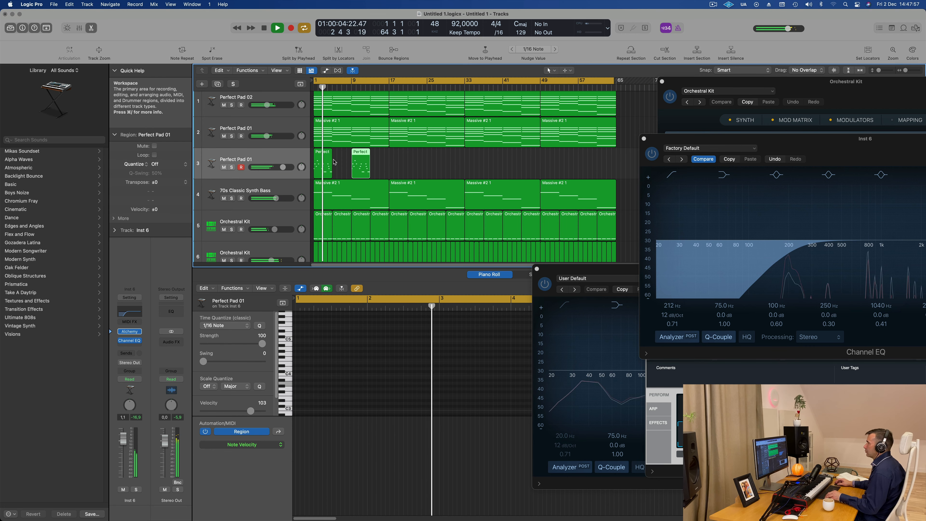
Duplicate the lead track with its settings and copy both lead regions onto the new track.
left_click(292, 159)
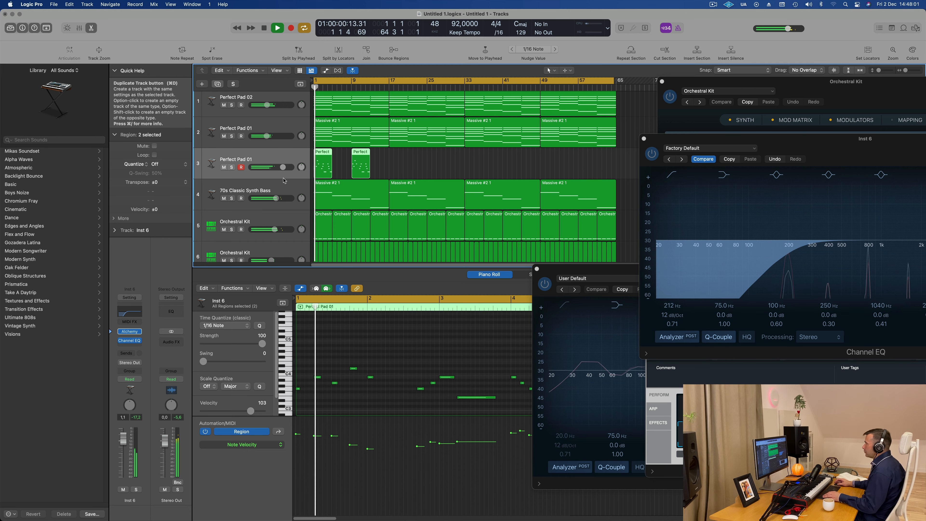
key("super+d")
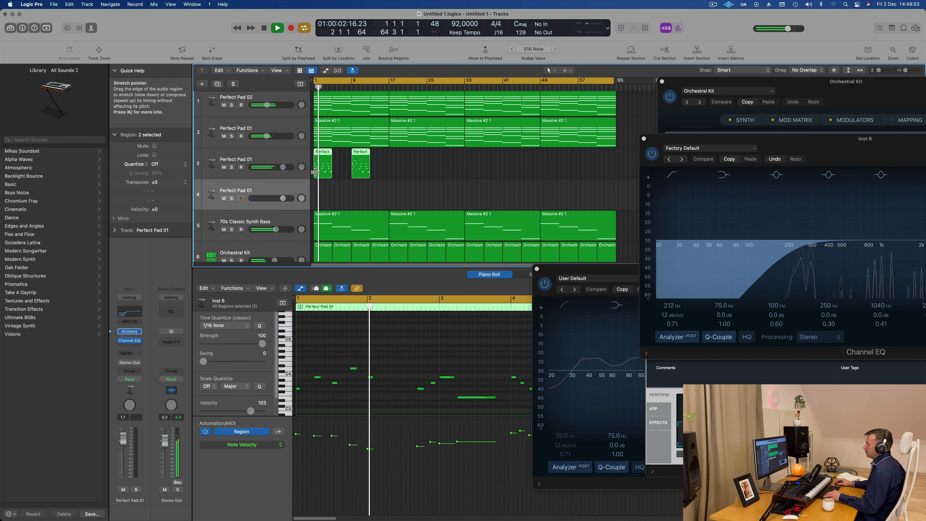
left_click_drag(315, 189, 315, 187)
mouse_move(322, 154)
left_mouse_down()
mouse_move(321, 185)
mouse_move(323, 159)
left_mouse_up()
key("space")
key("space")
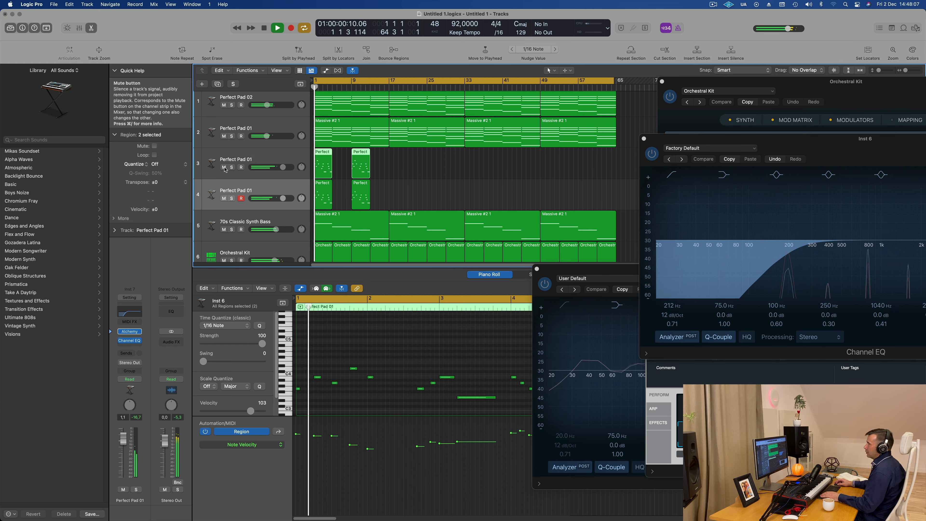
Mute the original lead track and restart playback to hear only the duplicate.
left_click(224, 167)
key("space")
key("space")
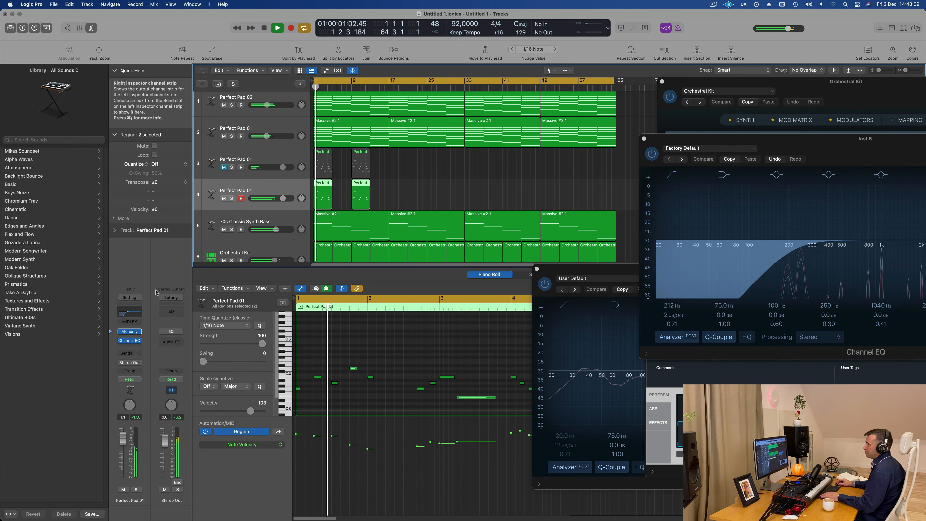
Try Sculpture as the instrument on the duplicated lead track and audition its default sound.
left_click(138, 332)
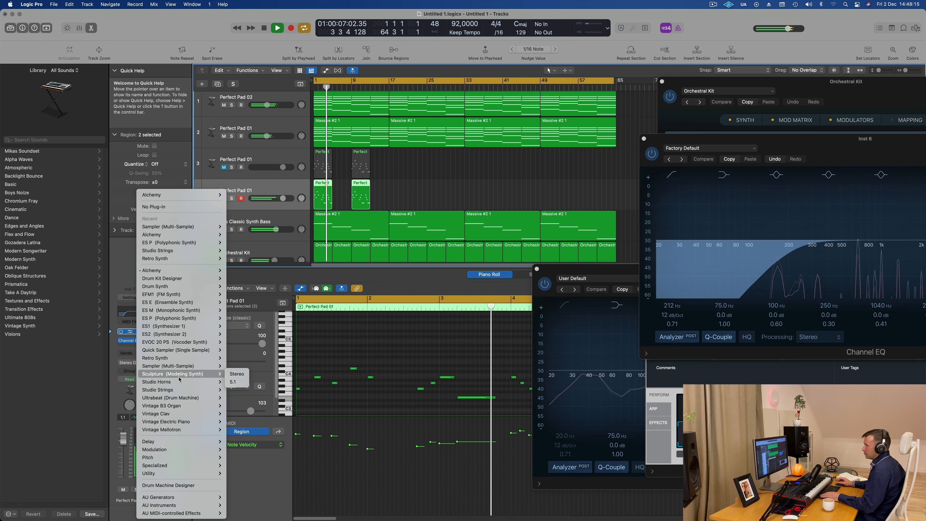
mouse_move(181, 369)
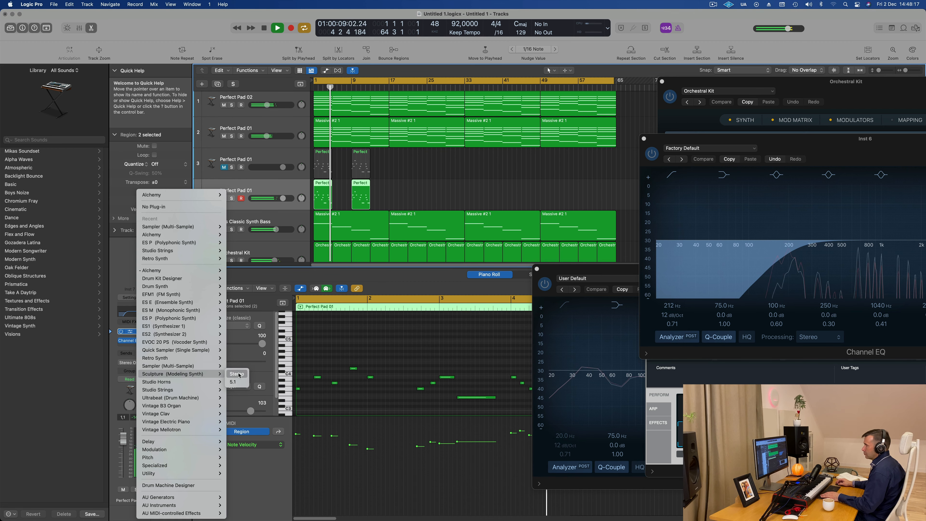
left_click(285, 284)
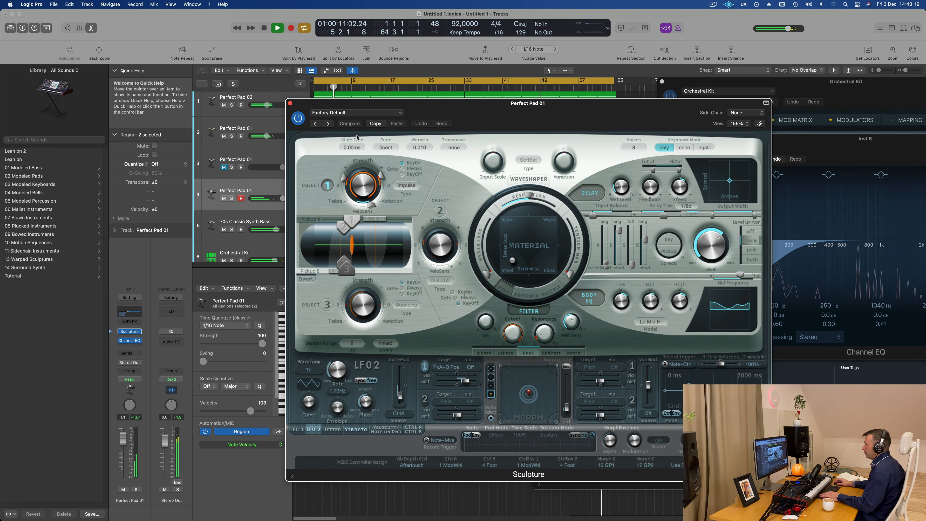
key("space")
left_click_drag(523, 102, 812, 122)
key("space")
left_click(243, 191)
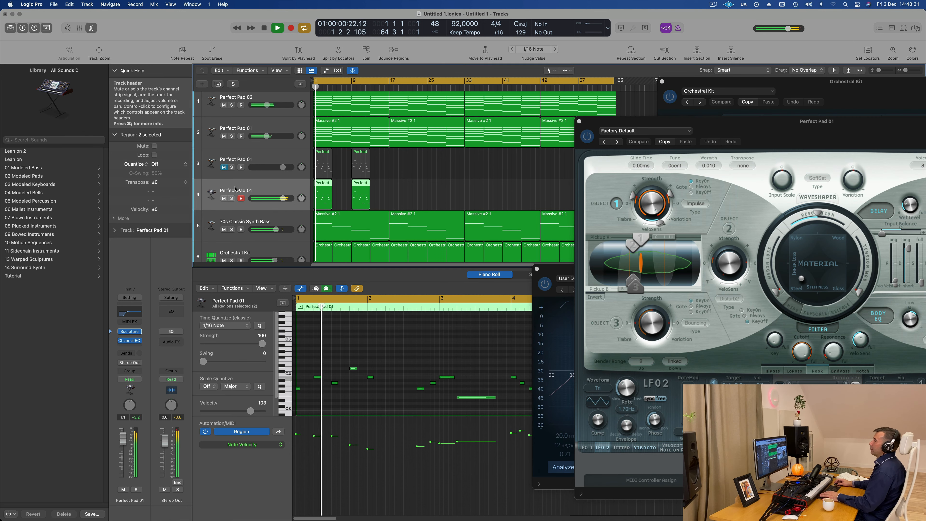
key("space")
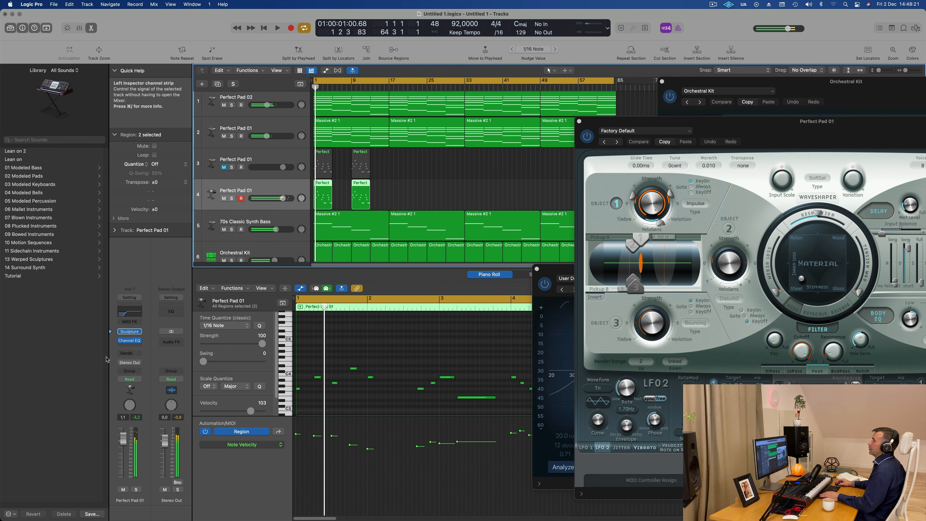
Load Sampler with the Yamaha Grand Piano preset on the duplicated lead track and audition it in playback.
left_click(140, 332)
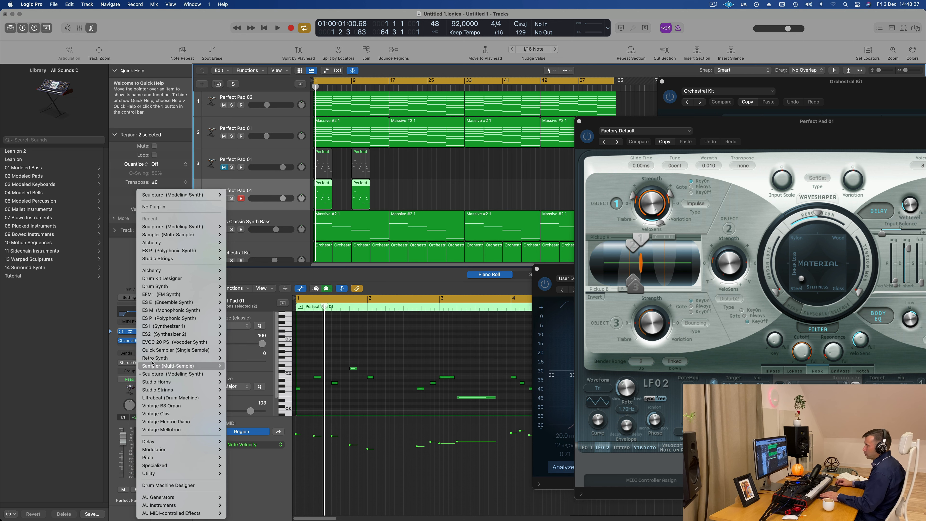
mouse_move(189, 361)
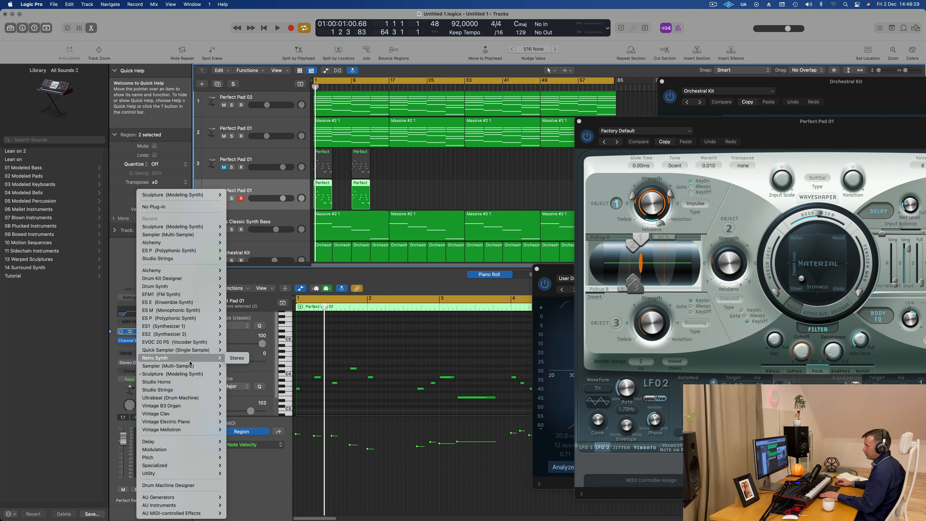
left_click(240, 375)
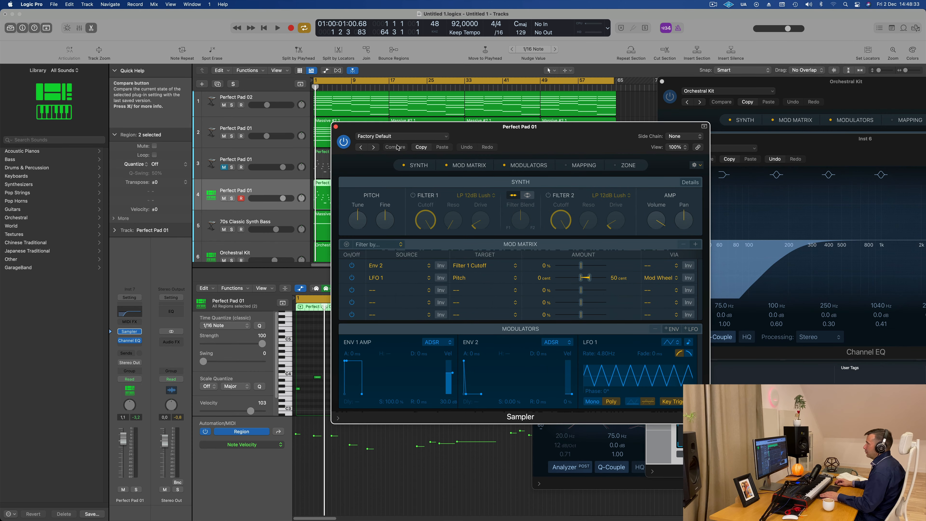
left_click(401, 136)
mouse_move(456, 306)
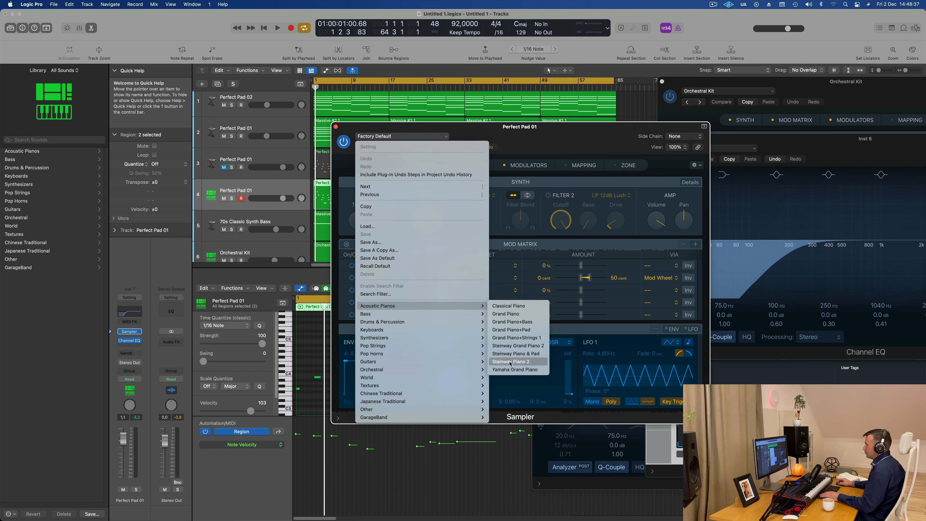
left_click(509, 372)
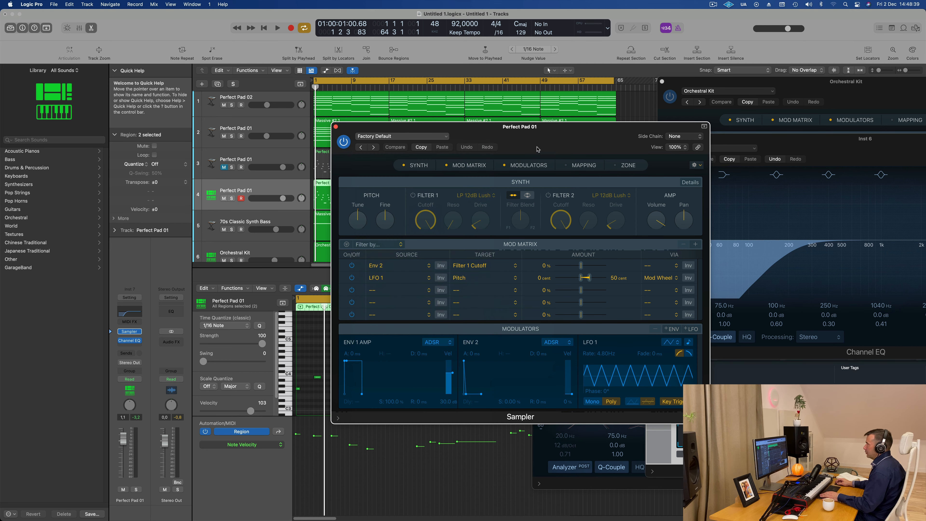
left_click_drag(550, 137, 687, 135)
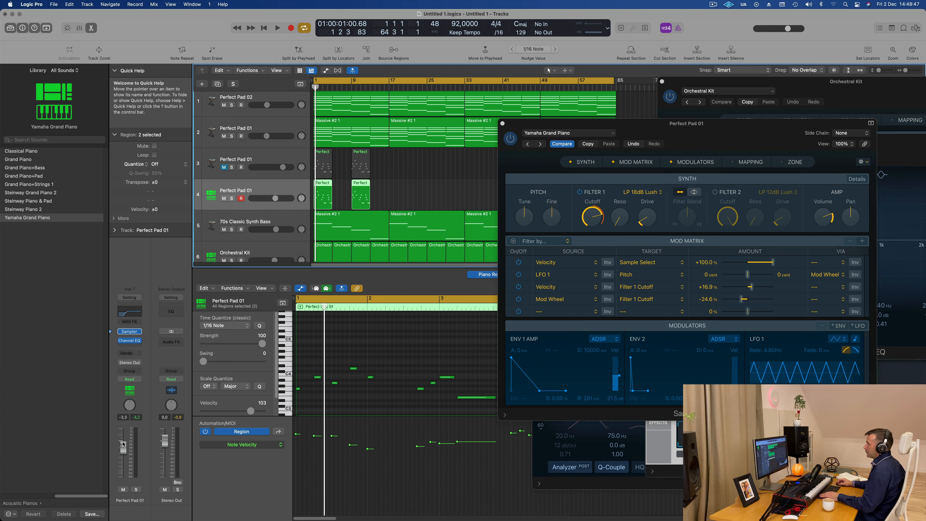
key("space")
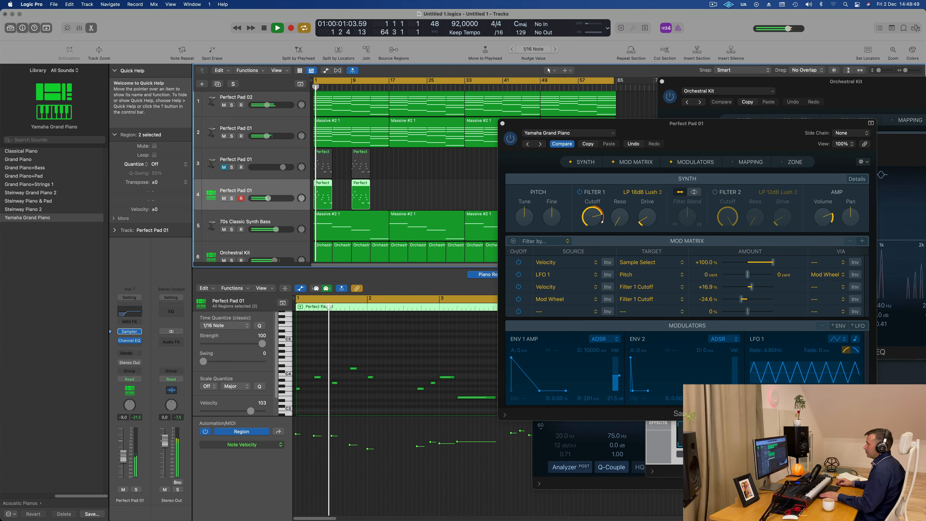
Send the piano track to Bus 1 and load the SilverVerb reverb on the bus's aux channel.
left_click(128, 354)
mouse_move(131, 365)
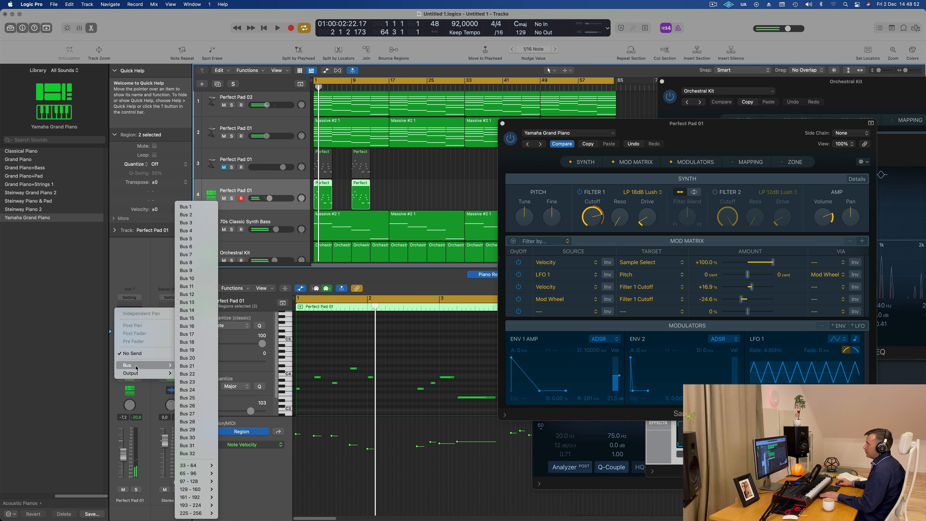
left_click(203, 207)
left_click(171, 337)
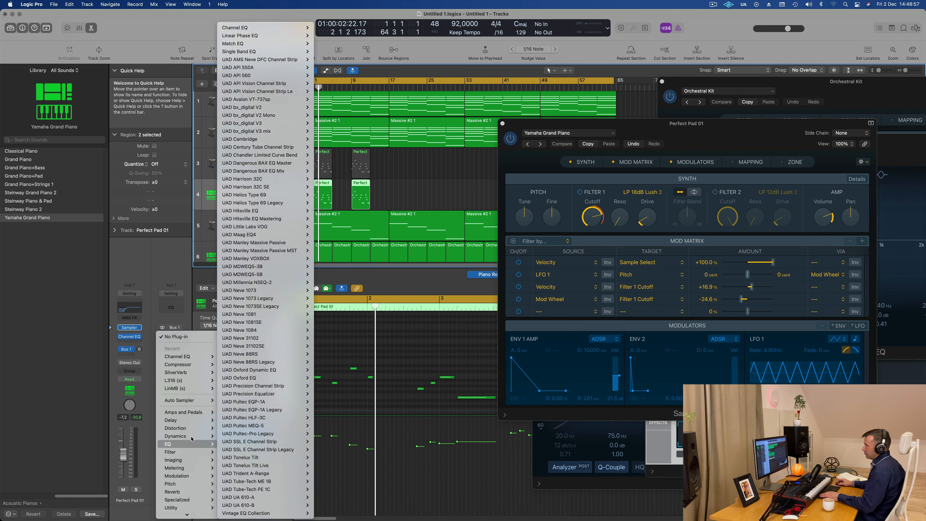
mouse_move(191, 433)
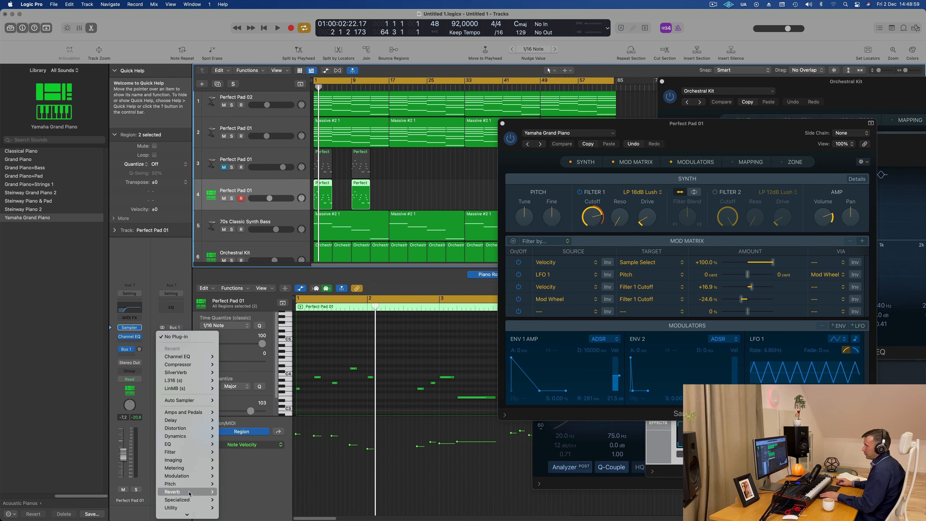
mouse_move(190, 492)
mouse_move(260, 395)
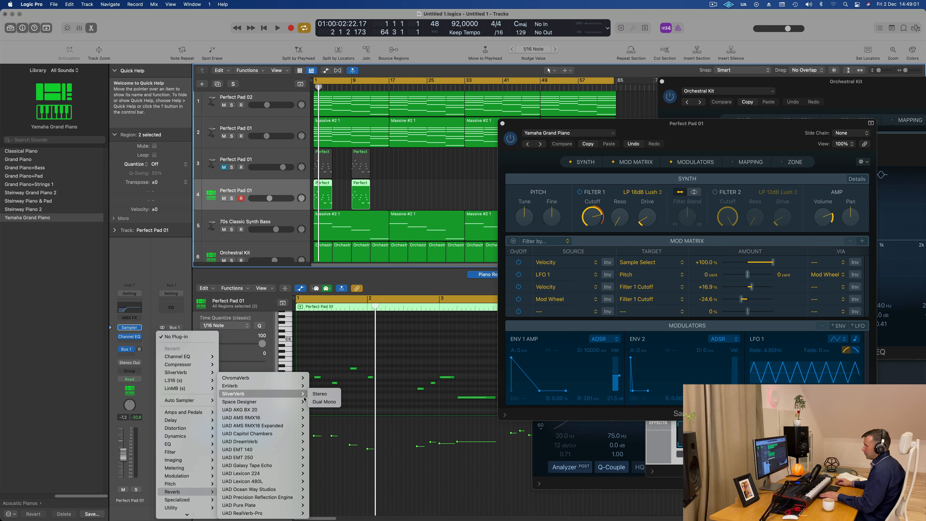
left_click(321, 398)
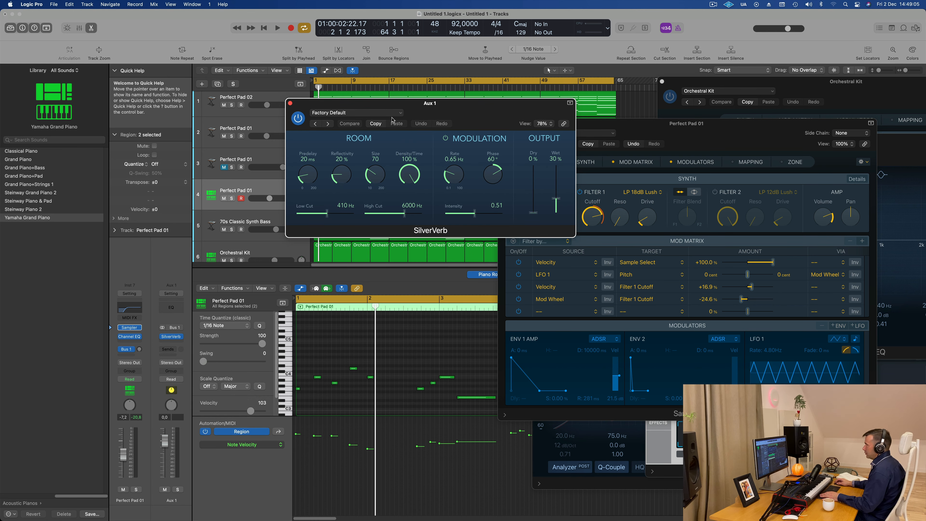
Set the SilverVerb to Reflectivity 92%, Size 162, Low Cut 280 Hz, High Cut 12000 Hz and Wet 94%, and close its window.
left_click(392, 115)
left_click(358, 265)
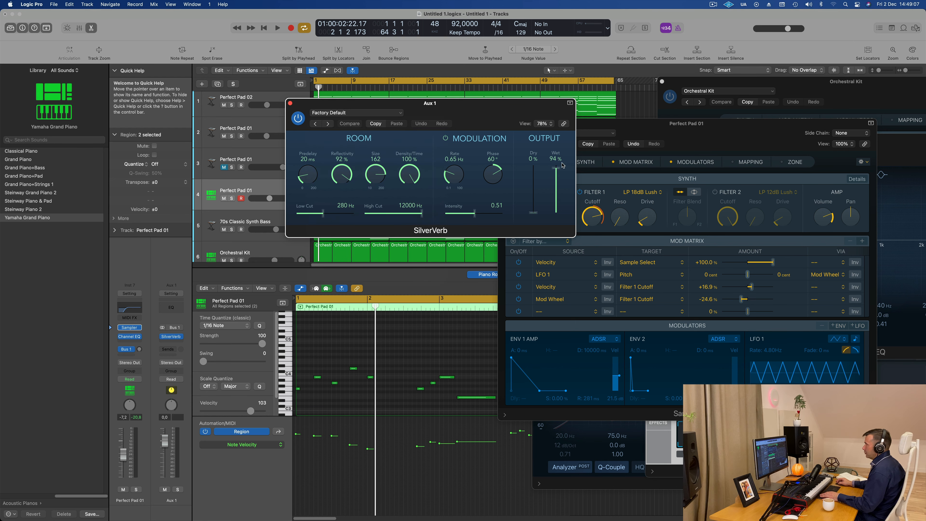
left_click(290, 103)
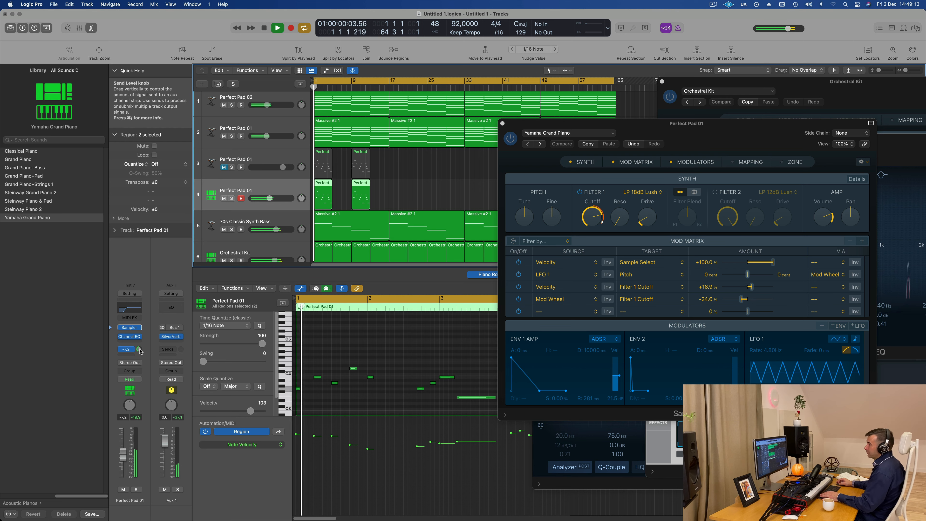
Set the piano track's Bus 1 send to about -6.3 dB during playback and move the Sampler window off the regions.
key("space")
left_click_drag(140, 351, 140, 348)
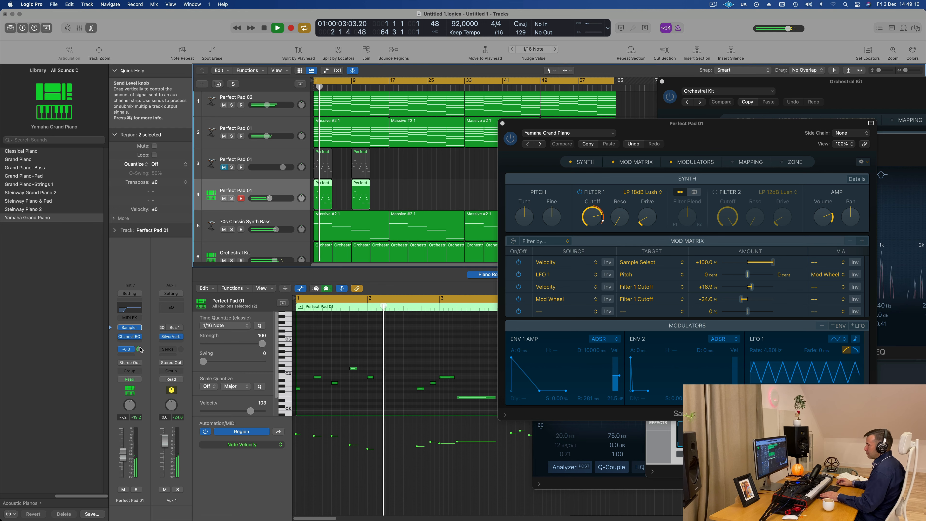
left_click(425, 193)
left_click_drag(683, 132, 846, 98)
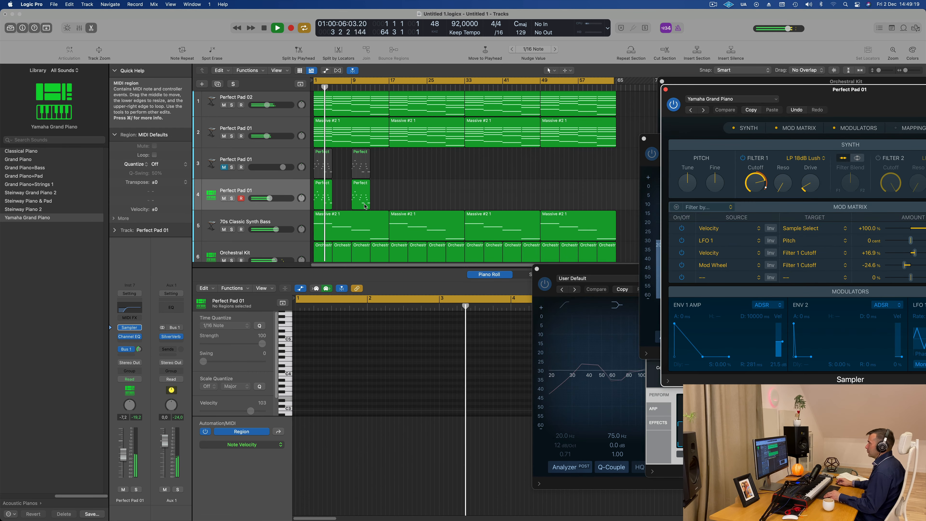
Restart playback from the beginning and unmute the original lead track above the piano.
scroll(377, 201, "up", 5)
scroll(377, 201, "down", 1)
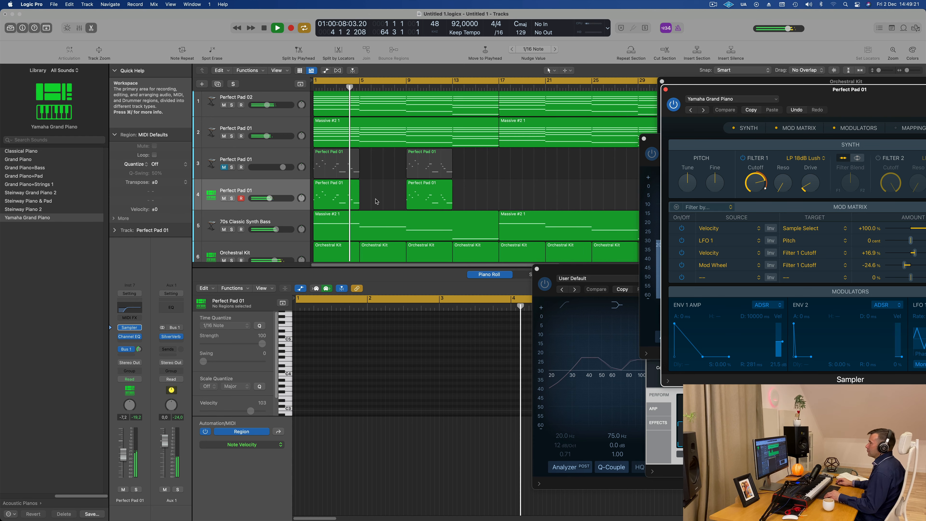
scroll(377, 202, "down", 3)
scroll(377, 202, "up", 2)
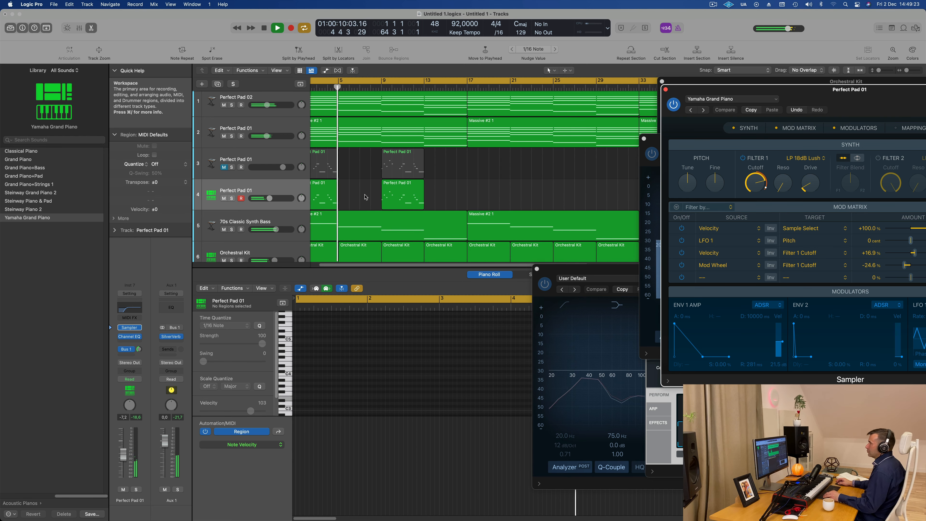
key("Return")
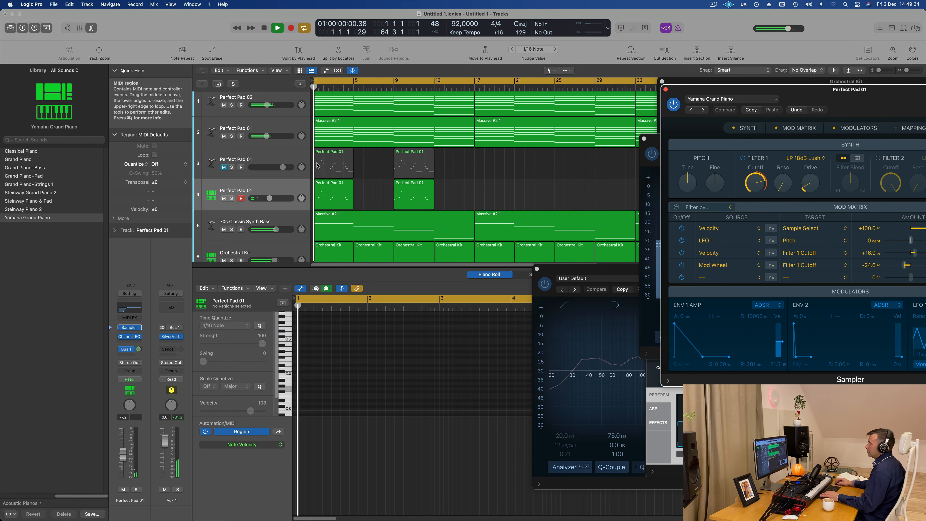
left_click(224, 167)
left_click(215, 174)
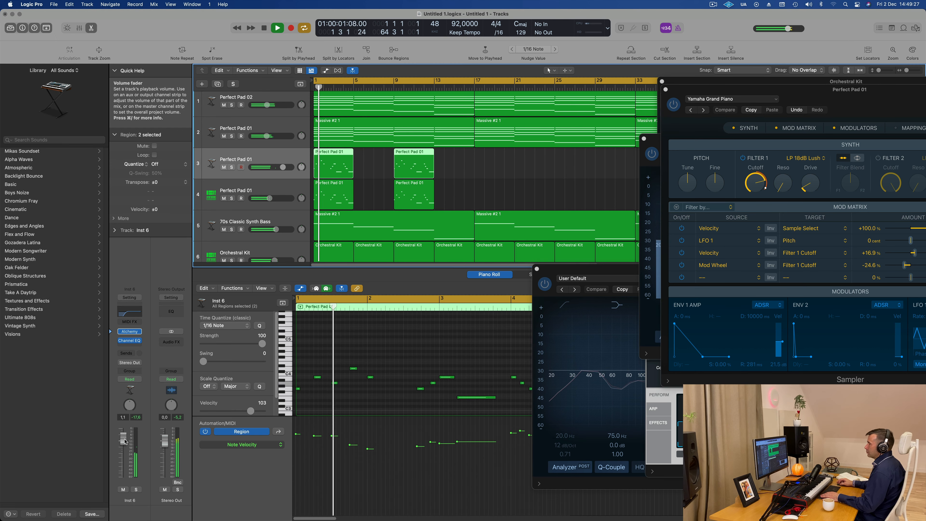
Balance the two melody layers by setting the lead track to -1.0 dB and the piano track to about -6 dB.
left_click_drag(121, 451, 121, 454)
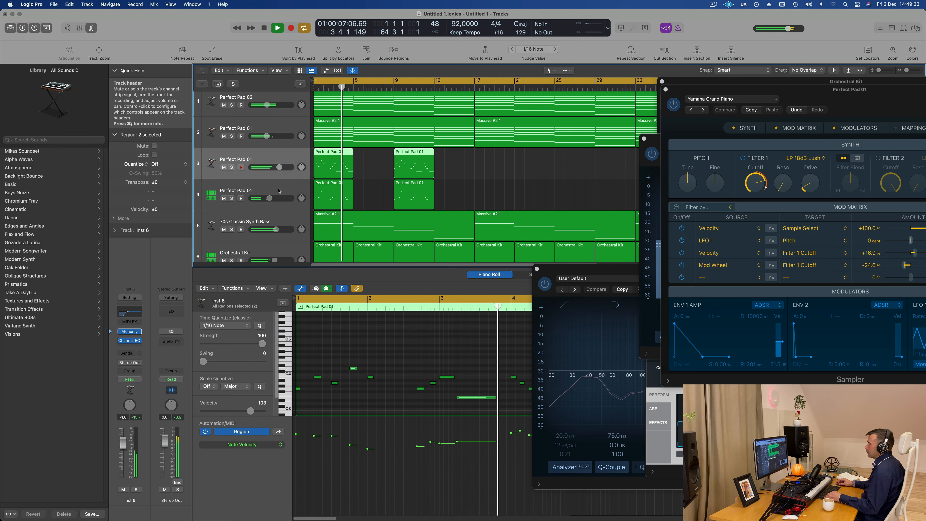
key("Down")
left_click_drag(124, 455, 123, 453)
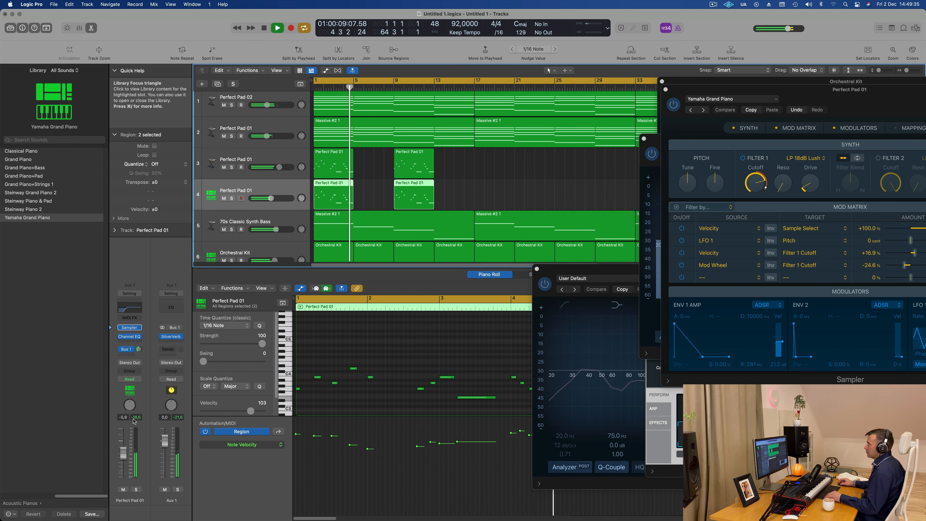
Copy the lead and piano regions to bars 17 and 25, and repeat all four pairs from bar 33 to fill the 64 bars.
key("super+Left")
key("super+Left")
left_click_drag(411, 200, 398, 160)
left_click_drag(465, 161, 326, 200)
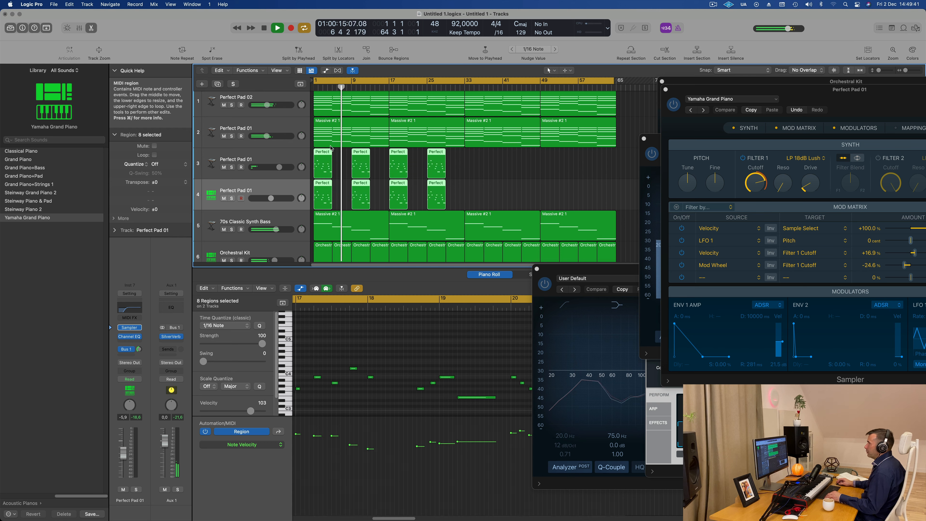
left_click_drag(325, 153, 474, 159)
scroll(458, 164, "up", 2)
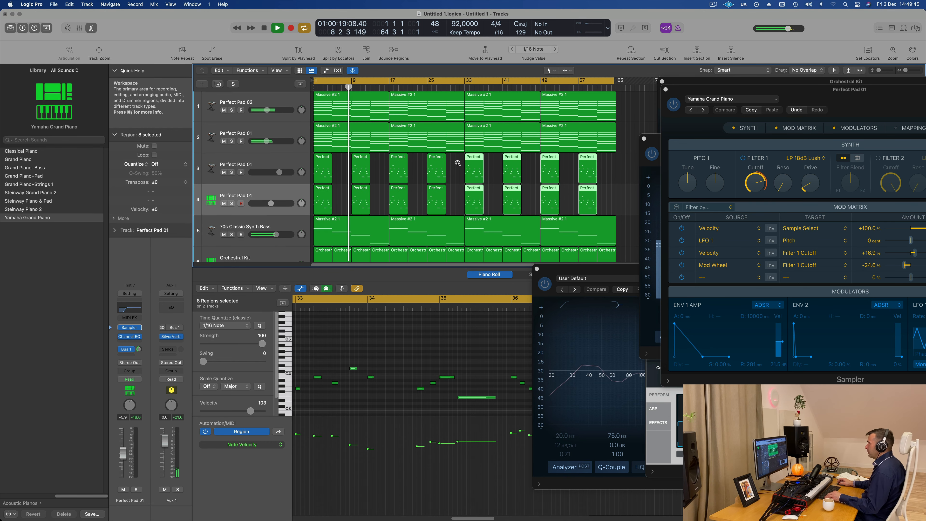
Hide the Piano Roll and close the Sampler, Orchestral Kit, lead Channel EQ and Alchemy windows.
key("e")
left_click(666, 90)
left_click(662, 81)
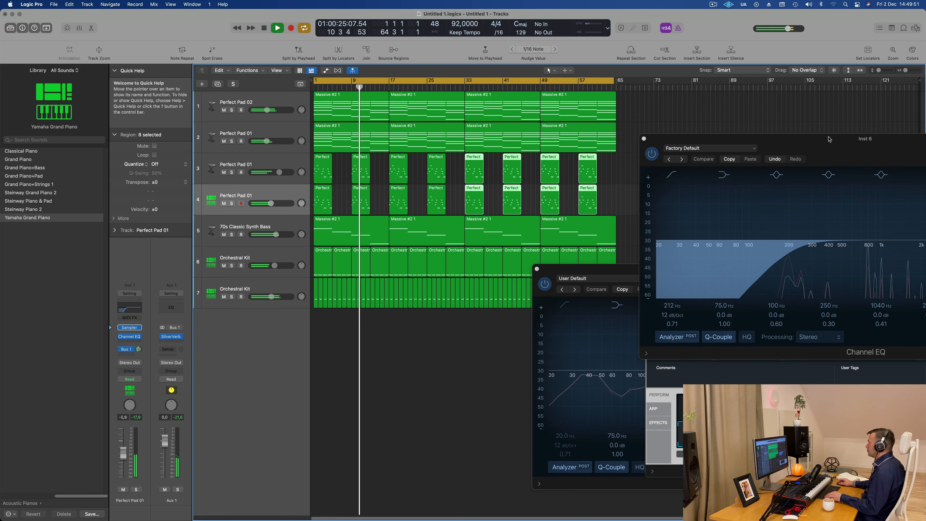
left_click_drag(829, 139, 513, 175)
left_click(327, 176)
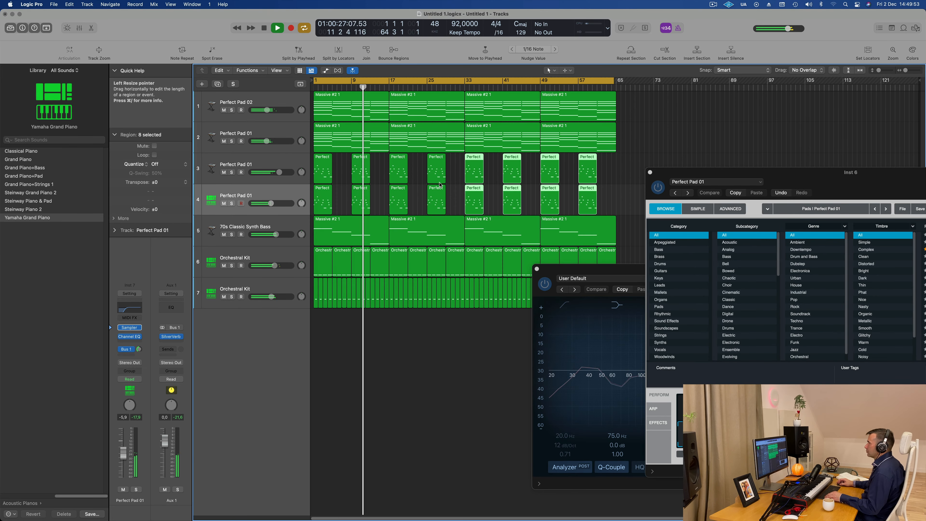
left_click_drag(750, 177, 490, 198)
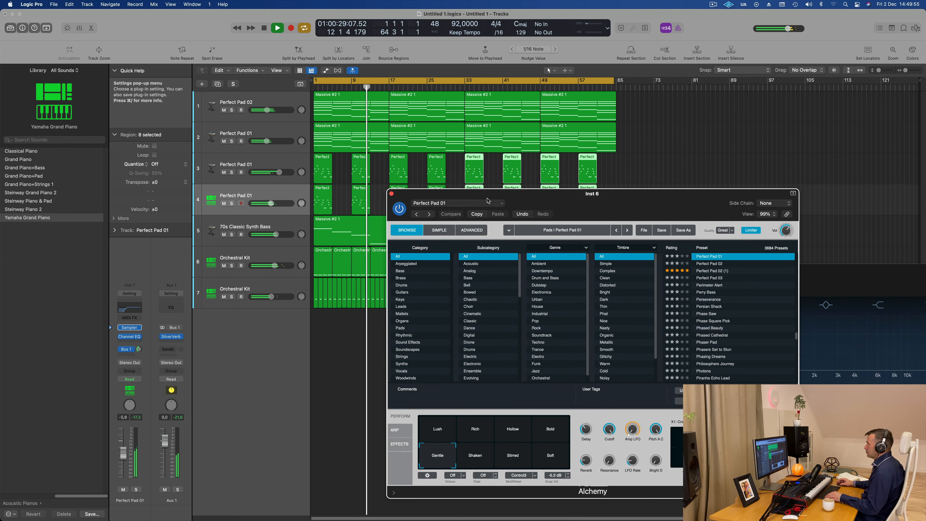
left_click(391, 194)
Duplicate the last Orchestral Kit track as an empty track 8, set it to -14.6 dB and audition kit sounds over playback.
left_click(255, 290)
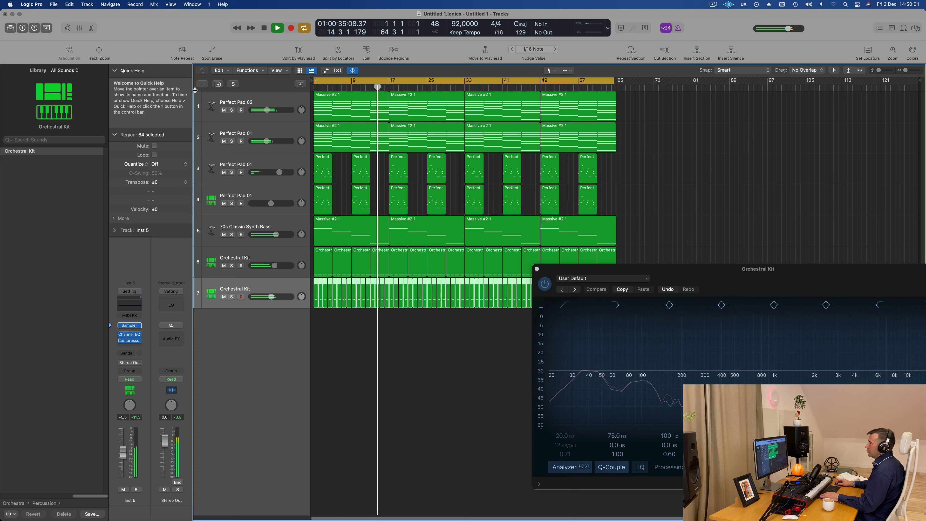
key("super+d")
key("Return")
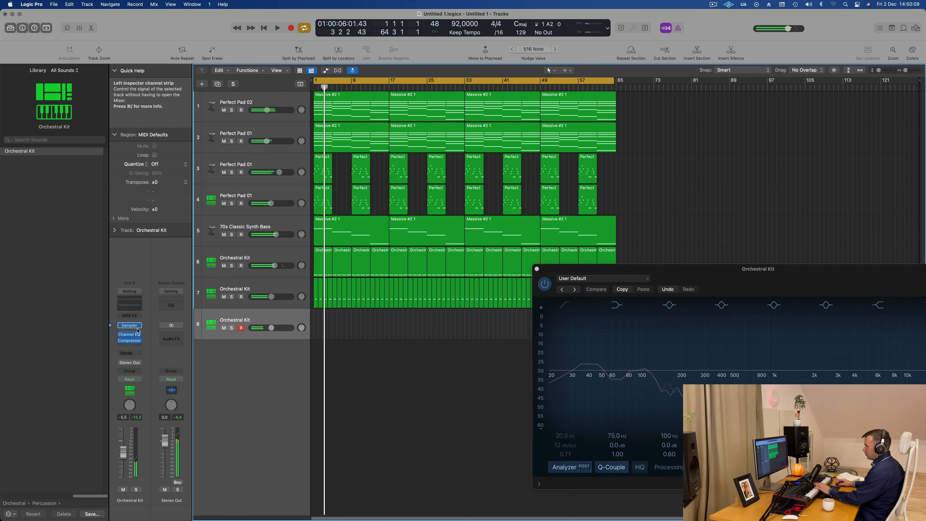
key("Return")
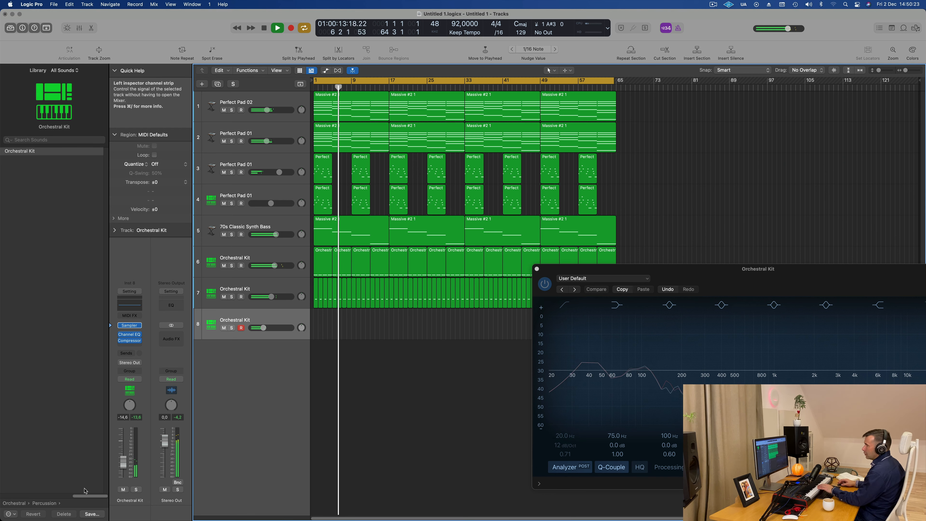
Copy the first region of track 6 to bar 1 of track 8 and open the copy in the Piano Roll.
left_click(328, 268)
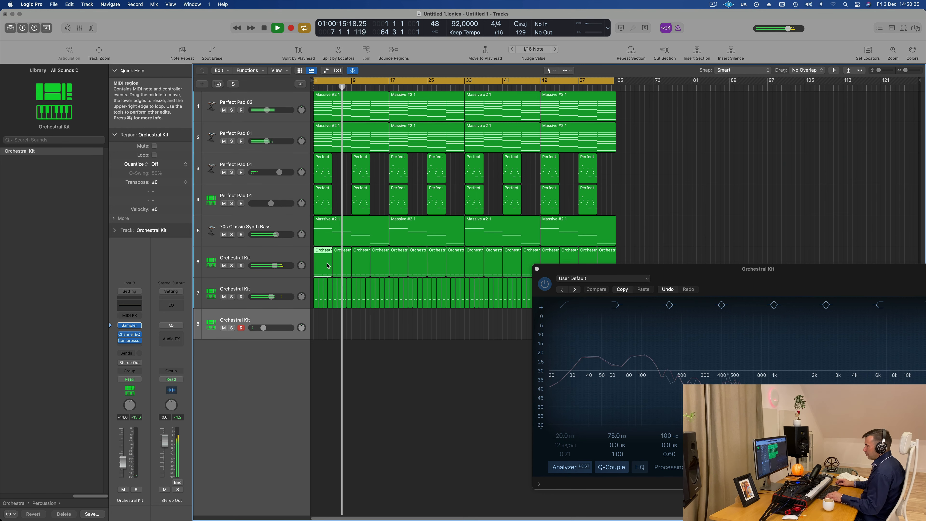
left_click_drag(328, 266, 323, 323)
double_click(322, 317)
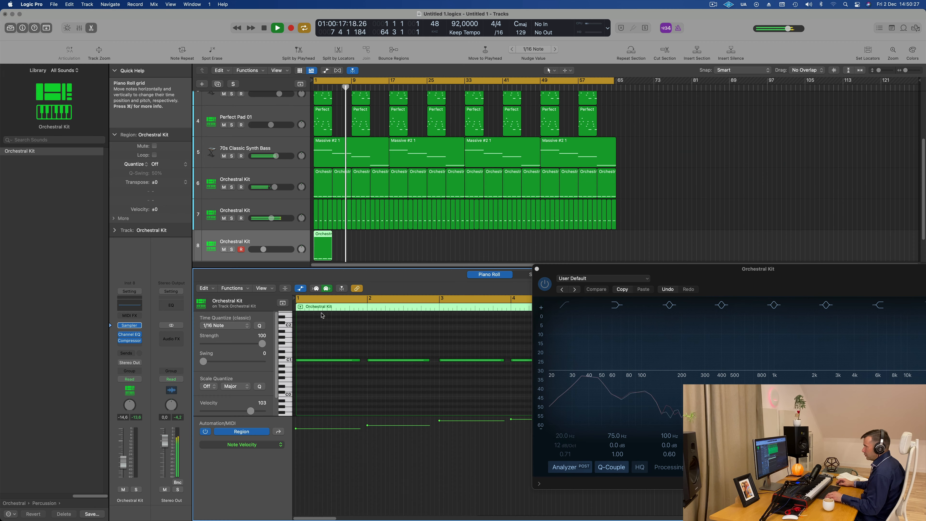
Move the first note of the copied region from C1 up to the Cymbal Roll pitch.
scroll(302, 370, "up", 10)
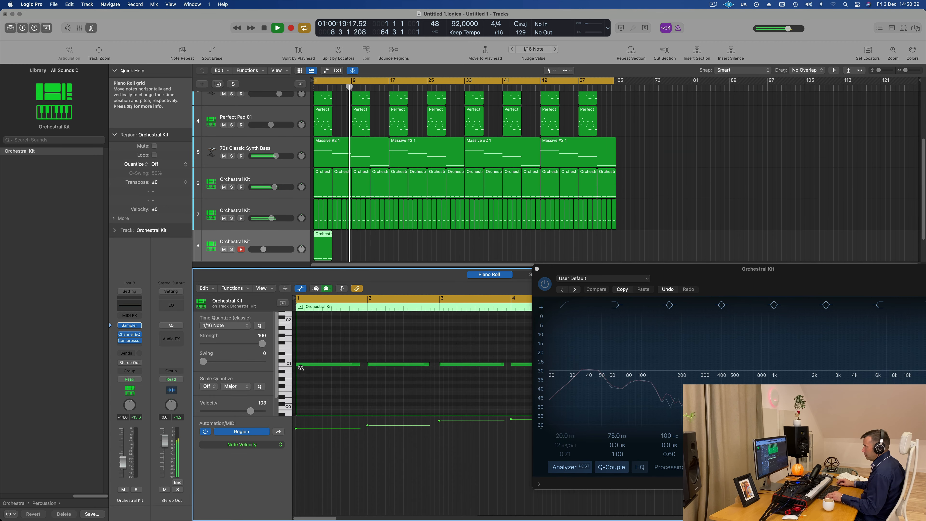
scroll(283, 369, "up", 5)
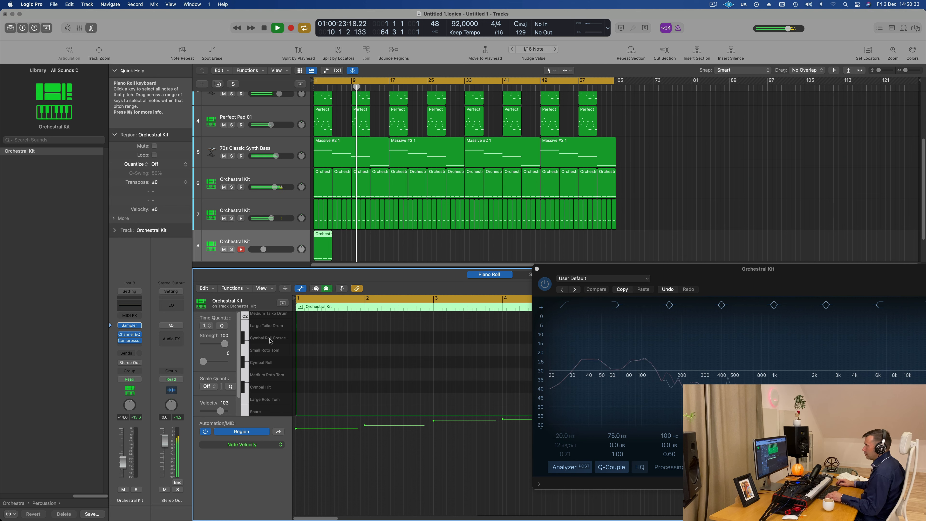
scroll(305, 356, "down", 4)
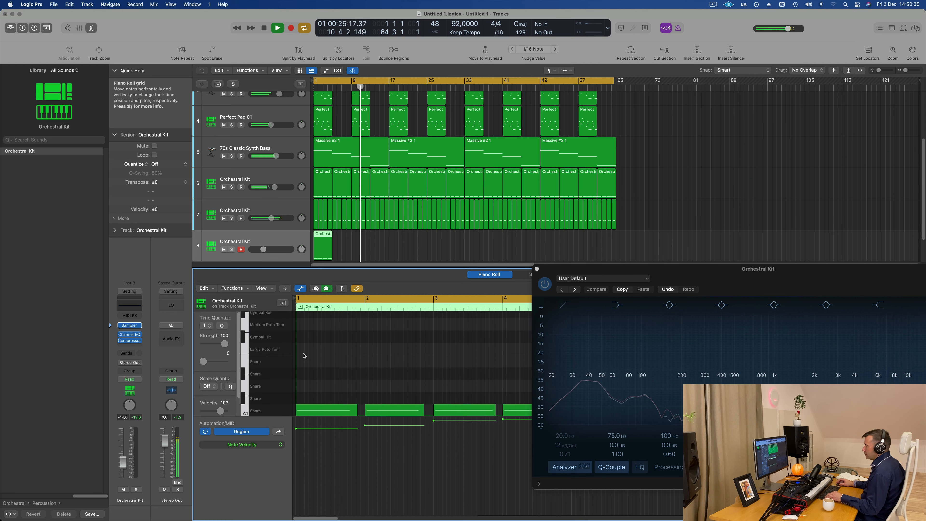
scroll(326, 393, "up", 1)
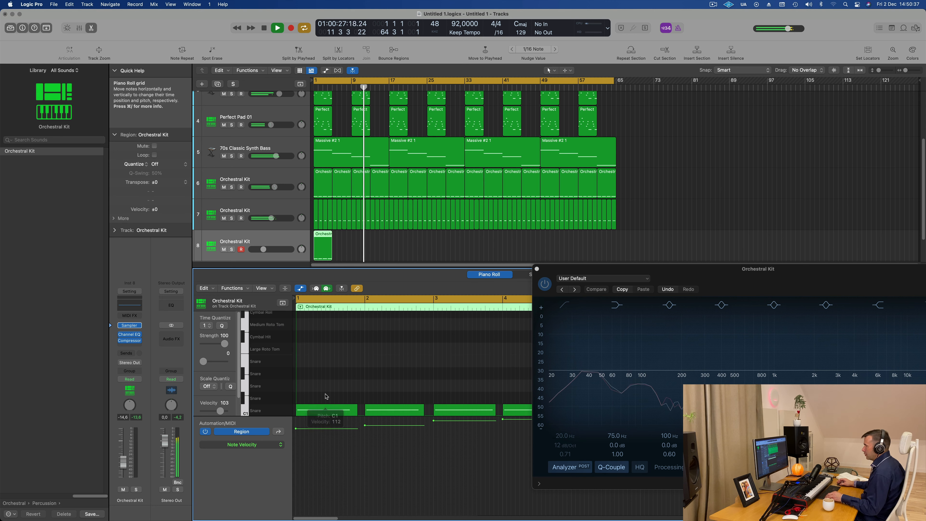
left_click_drag(323, 409, 326, 318)
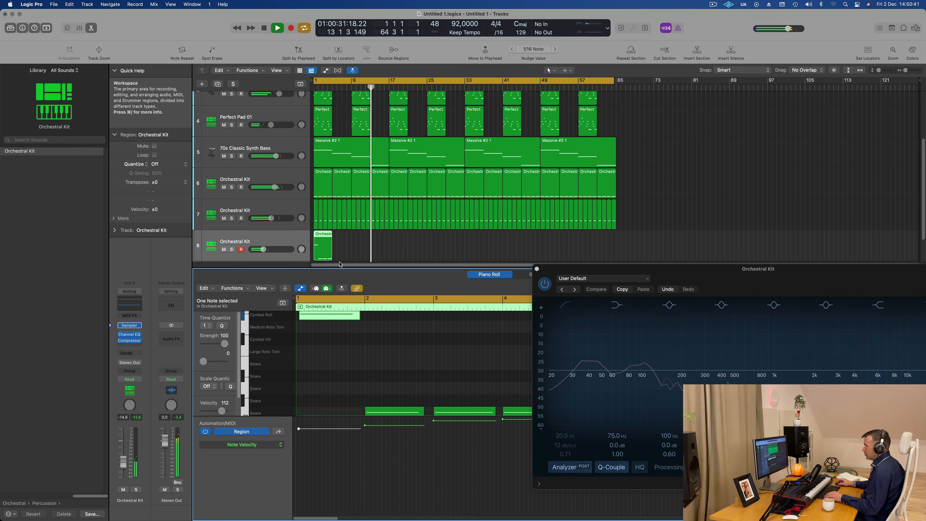
Split the copied region at bar 2 and delete the part holding the remaining snare notes.
double_click(318, 235, "super")
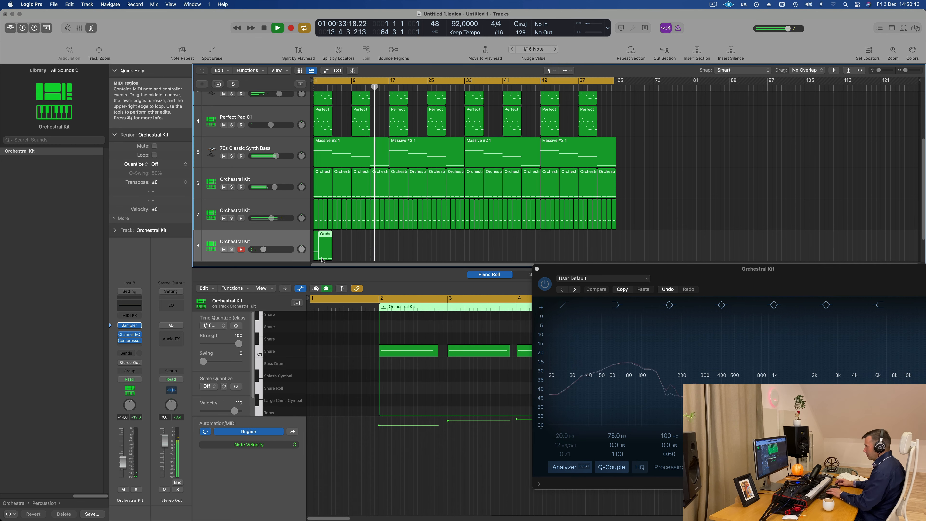
key("Delete")
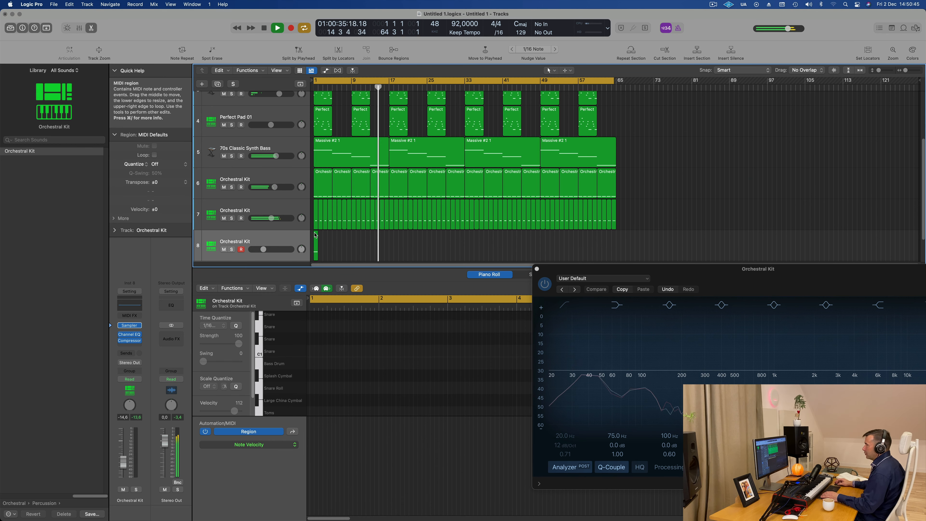
Move the cymbal region to bar 5, extend it to bar 9, and replay from the start with cycle on.
left_click_drag(316, 236, 349, 256)
left_click_drag(354, 215, 354, 215)
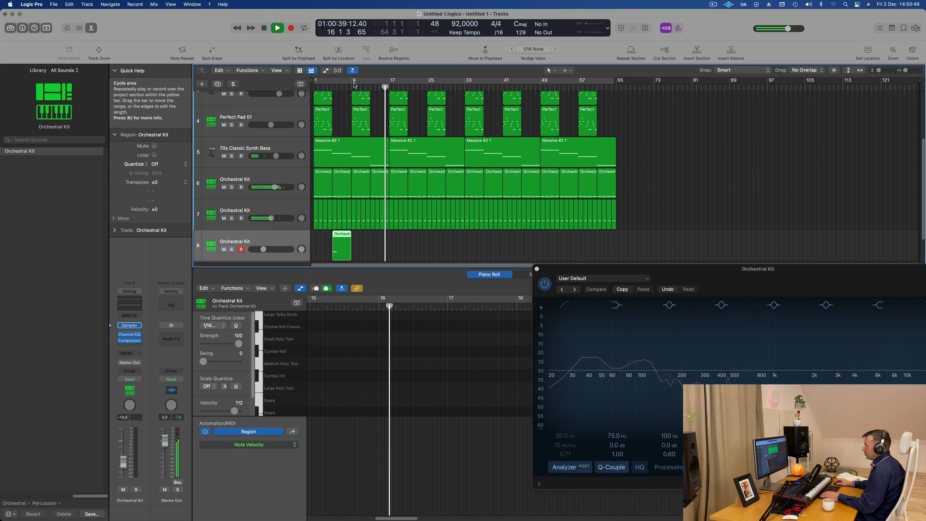
key("c")
key("Return")
scroll(357, 248, "up", 2)
scroll(357, 248, "up", 5)
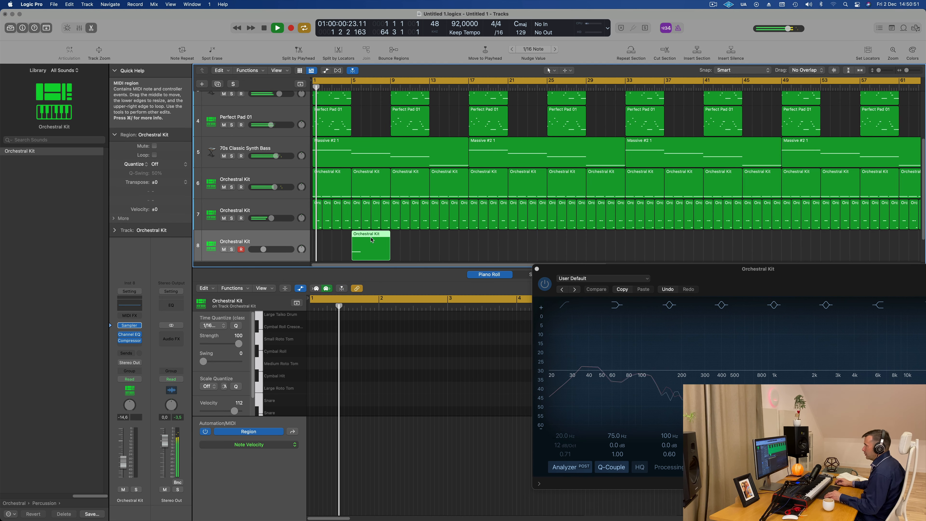
Close the remaining EQ window, hide the Piano Roll and lower the cymbal track's volume to -19.5 dB.
double_click(390, 234)
double_click(398, 316)
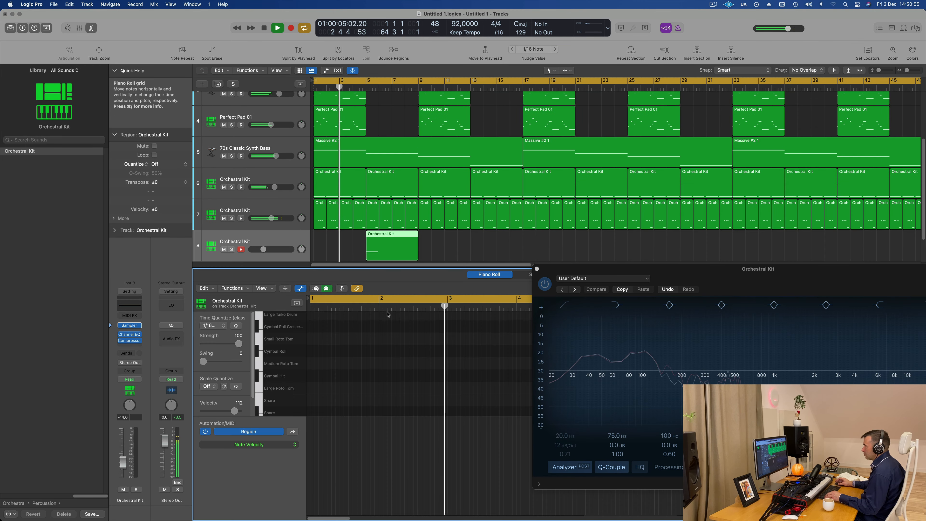
left_click(537, 269)
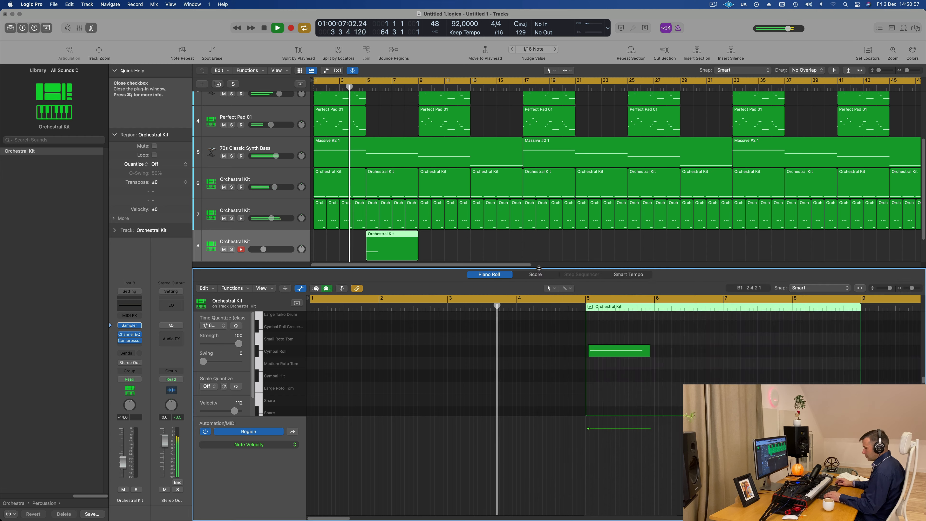
key("x")
key("x")
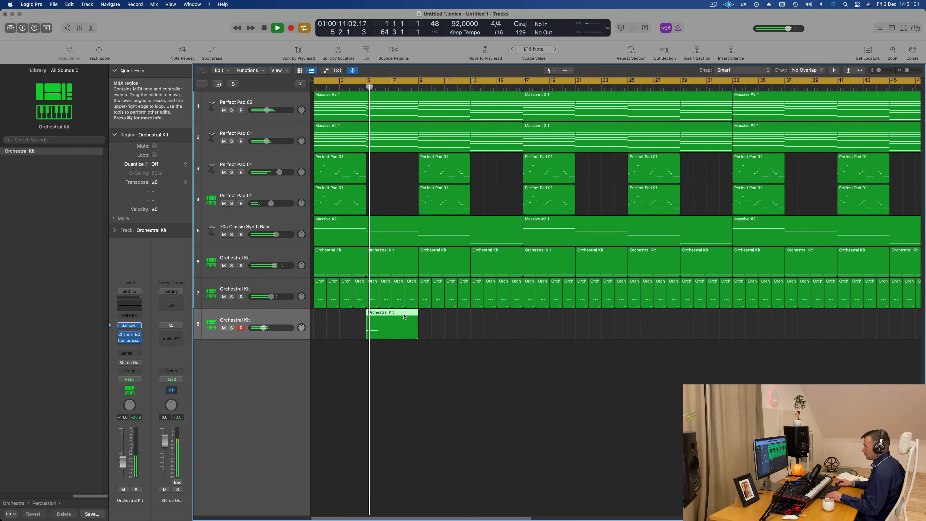
left_click_drag(263, 327, 259, 328)
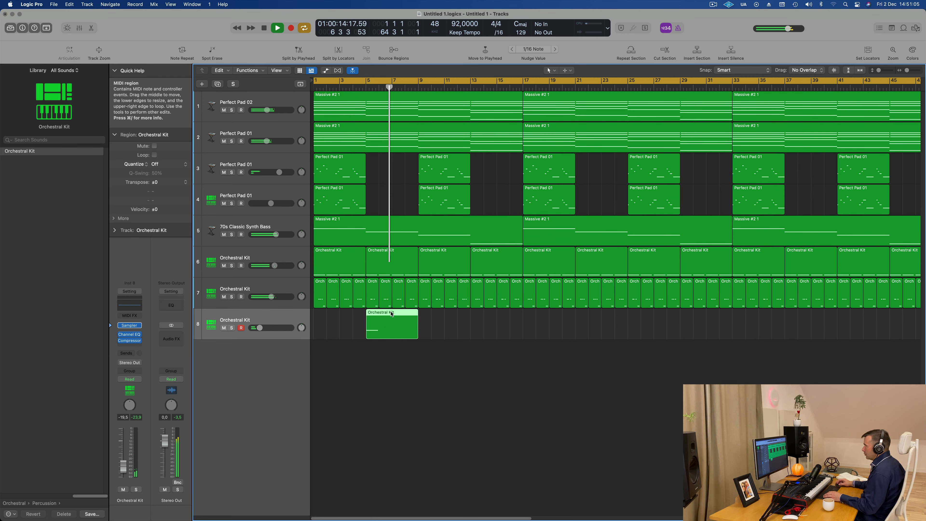
Adjust the cymbal roll note to run from bar 5 to bar 7 in the Piano Roll and stop playback.
key("e")
left_click(616, 355)
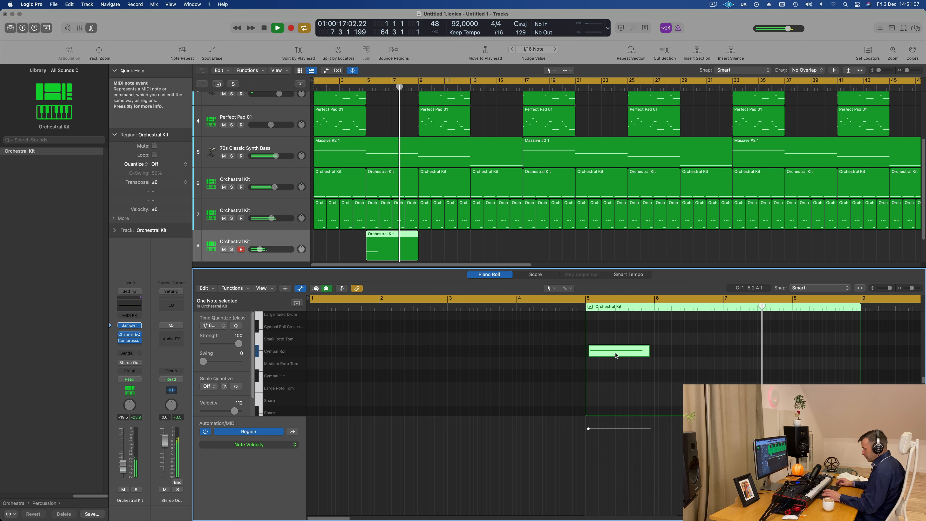
left_click_drag(618, 354, 723, 353)
key("space")
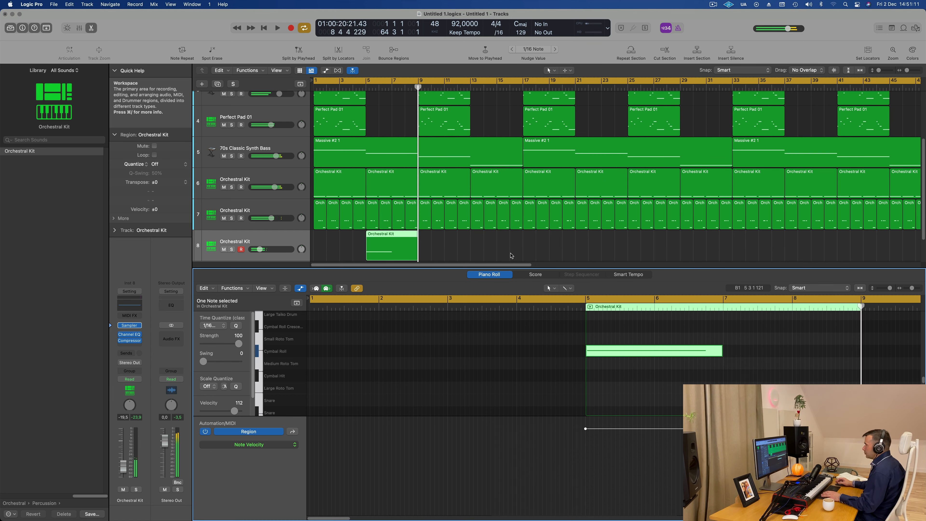
Play the track from the start, add a Bus 1 reverb send to the cymbal track and raise its send level.
key("space")
scroll(422, 244, "down", 3)
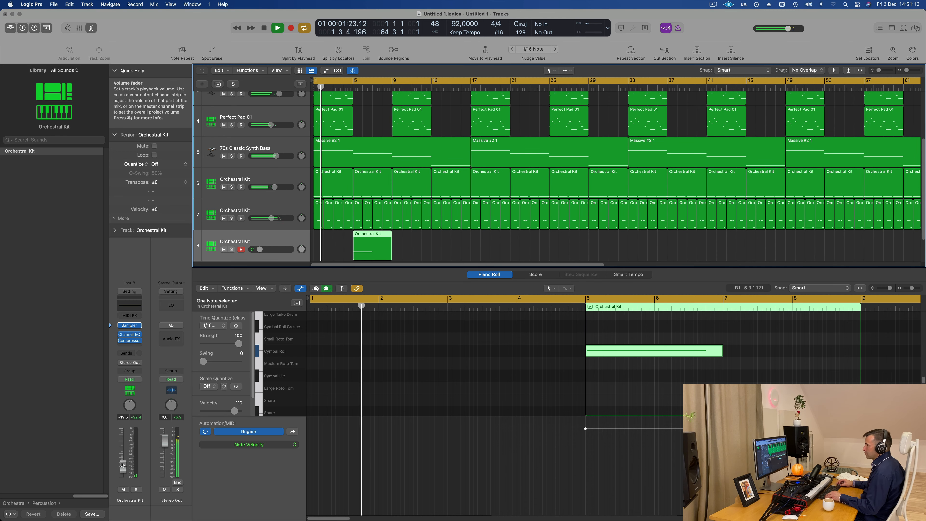
left_click(130, 353)
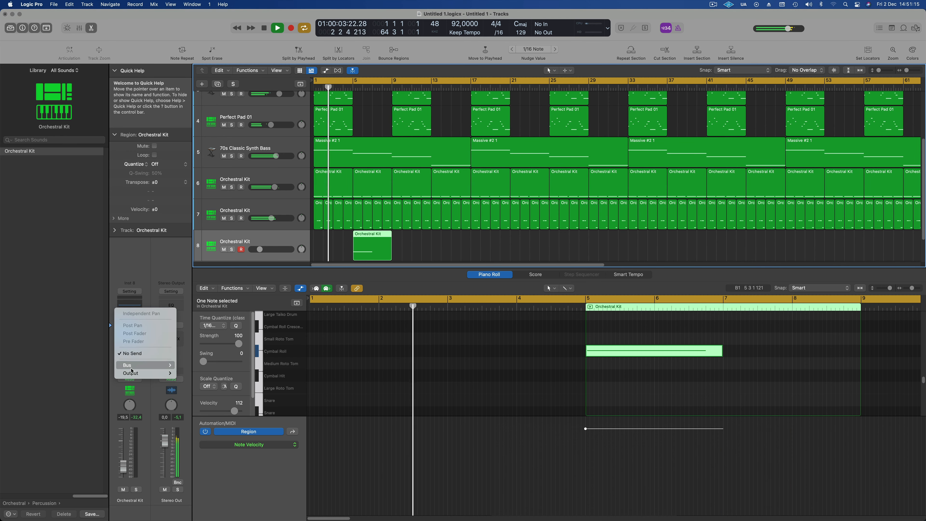
mouse_move(131, 365)
left_click(191, 207)
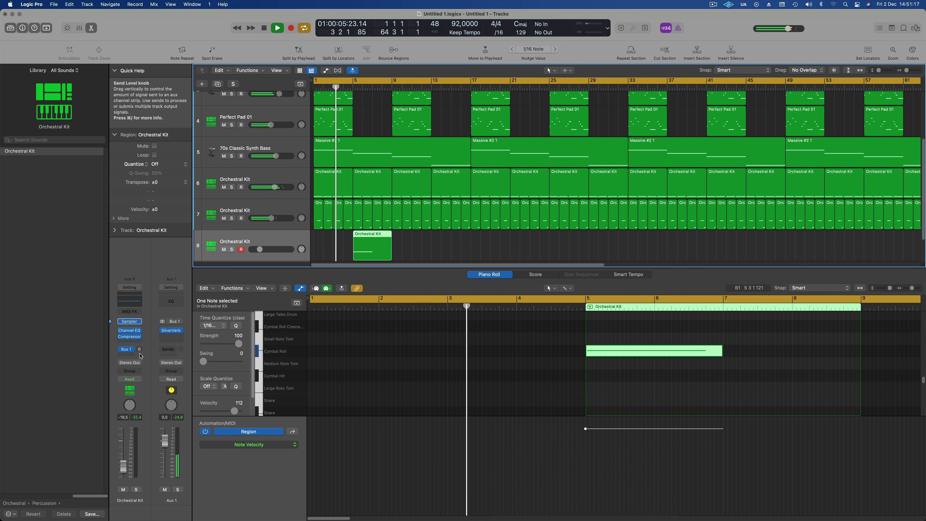
left_click_drag(140, 353, 142, 340)
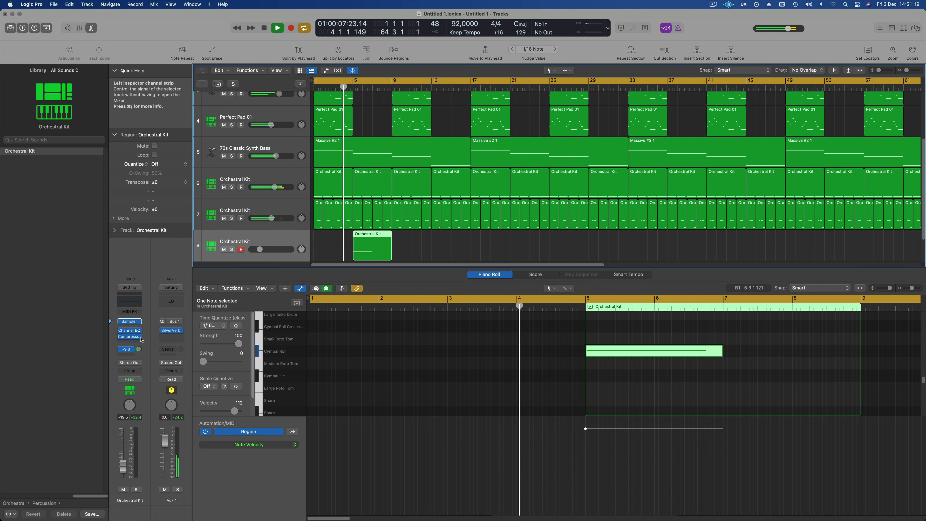
Set the cymbal track's volume to -21.5 dB while listening, deselect its region and hide the Piano Roll.
scroll(437, 237, "up", 2)
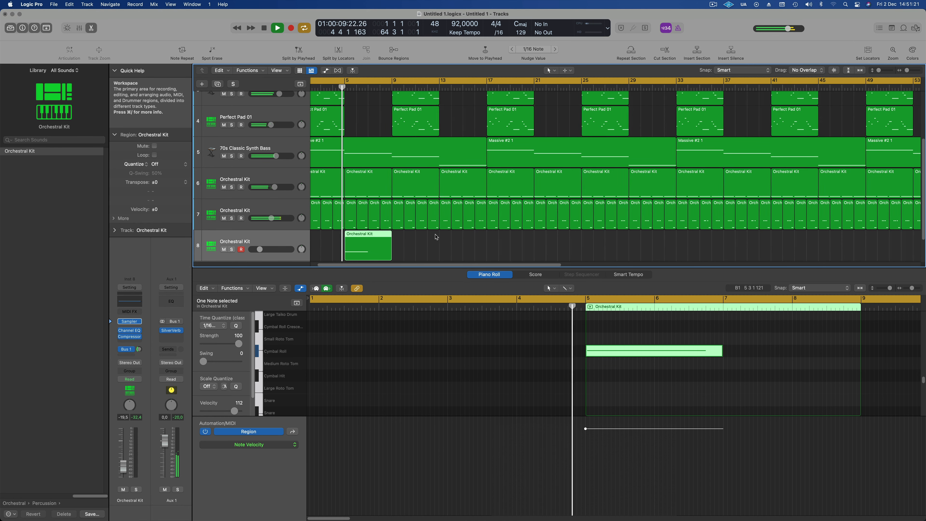
scroll(437, 237, "down", 1)
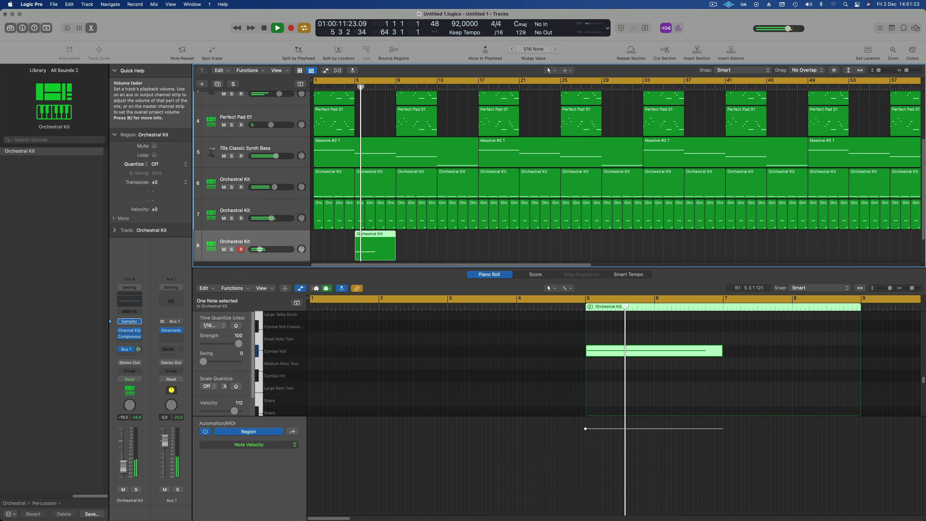
left_click_drag(126, 464, 126, 464)
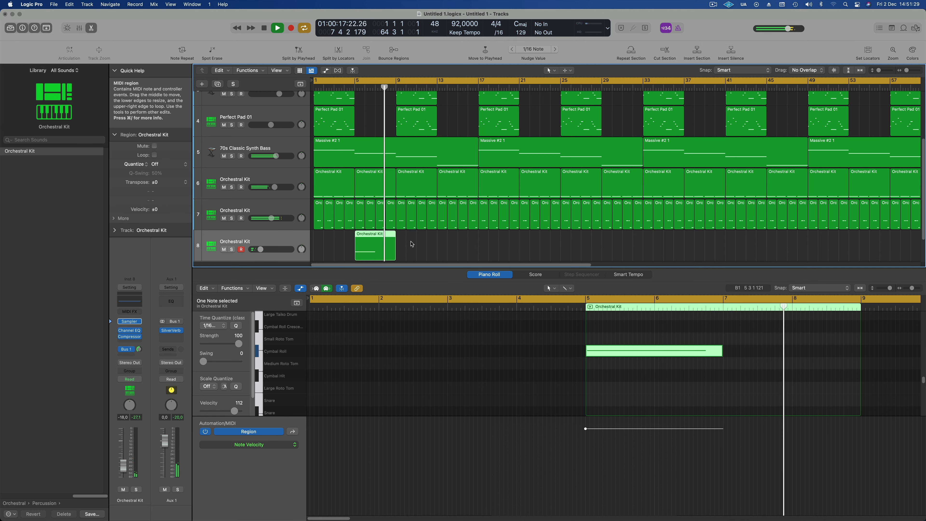
left_click_drag(124, 465, 125, 467)
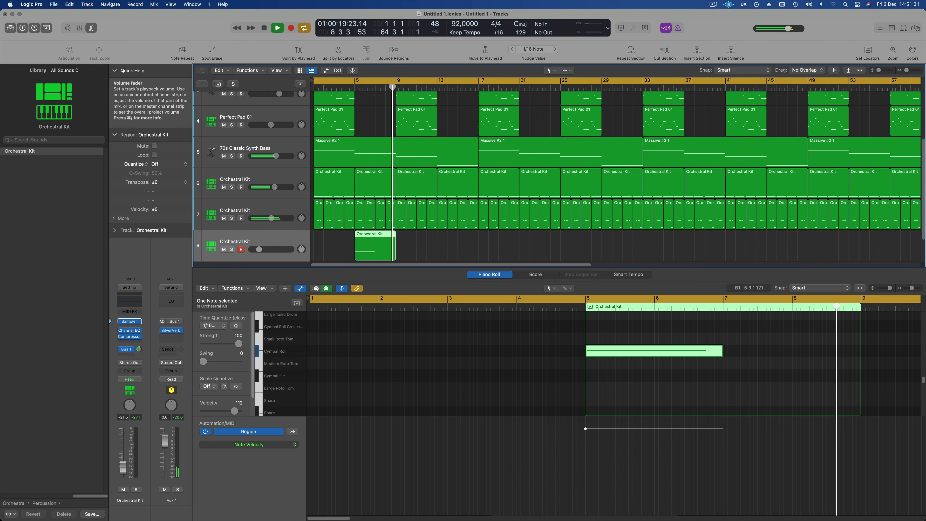
left_click(480, 239)
key("x")
key("x")
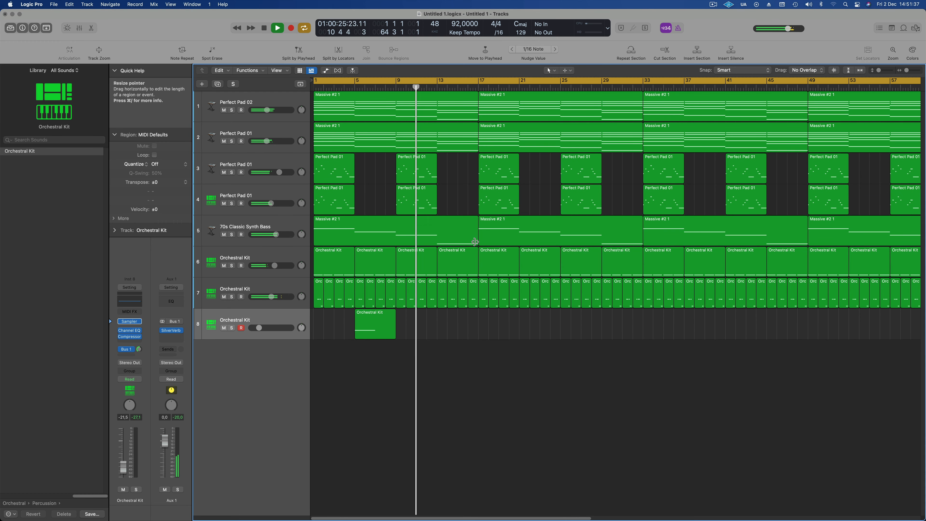
Solo the 70s Classic Synth Bass track to check its sound during playback, and unsolo it.
scroll(449, 241, "down", 2)
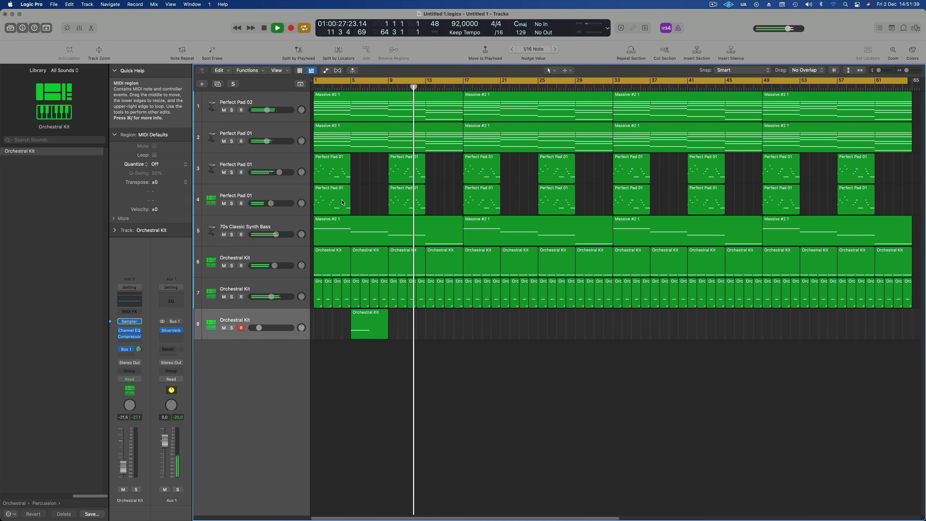
scroll(337, 206, "up", 2)
scroll(337, 206, "down", 1)
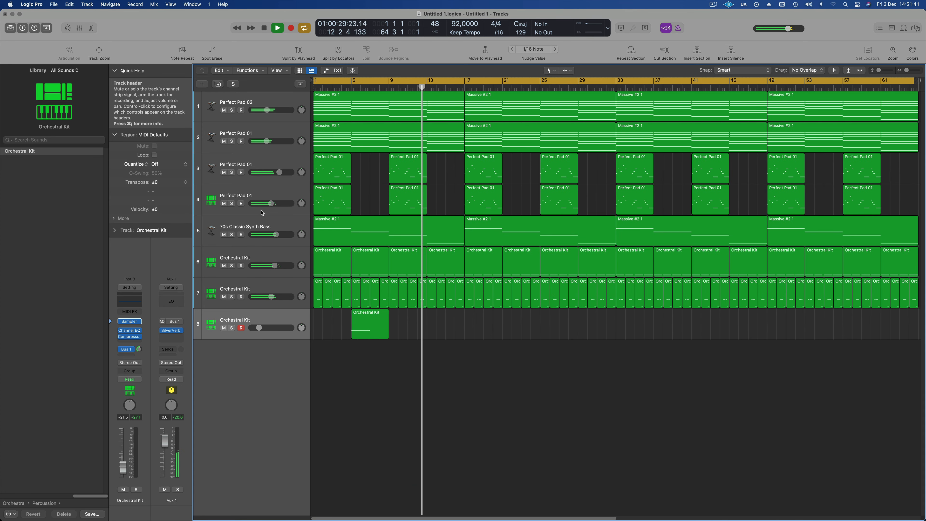
scroll(233, 221, "up", 1)
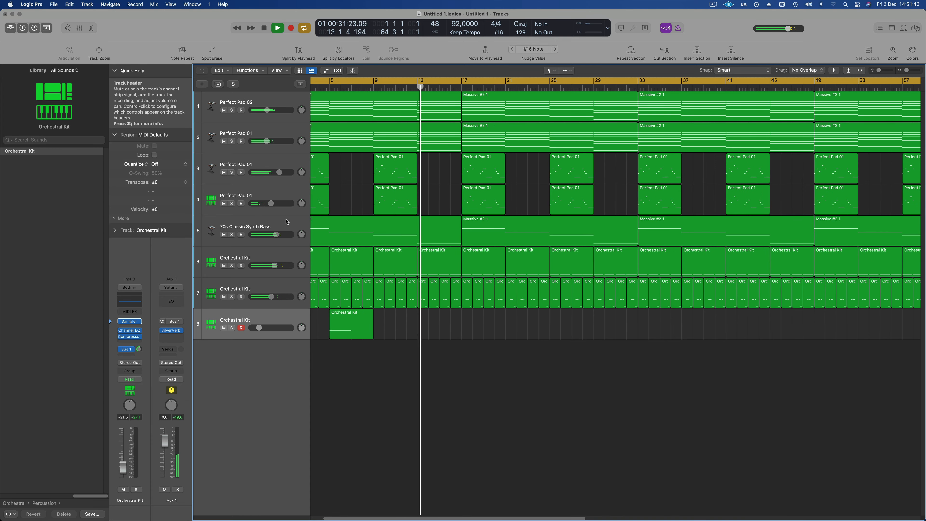
left_click(241, 237)
left_click(136, 490)
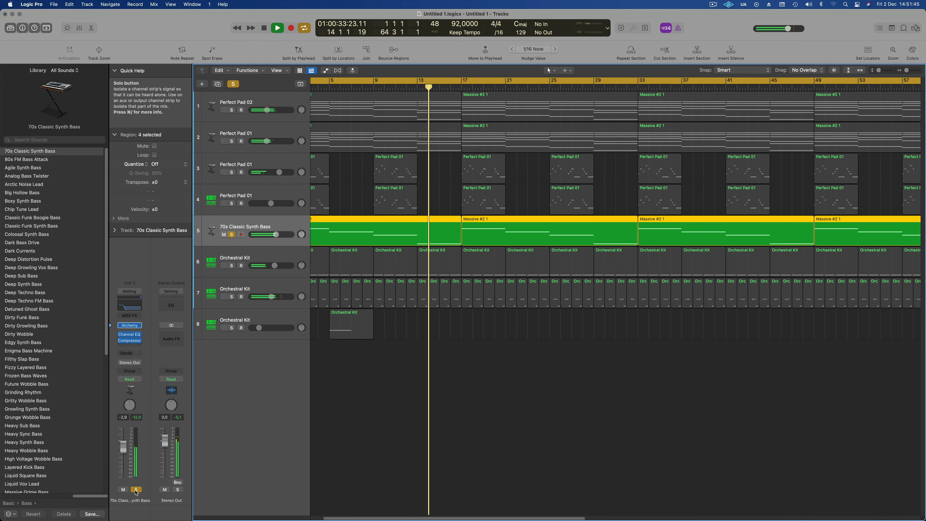
left_click(136, 489)
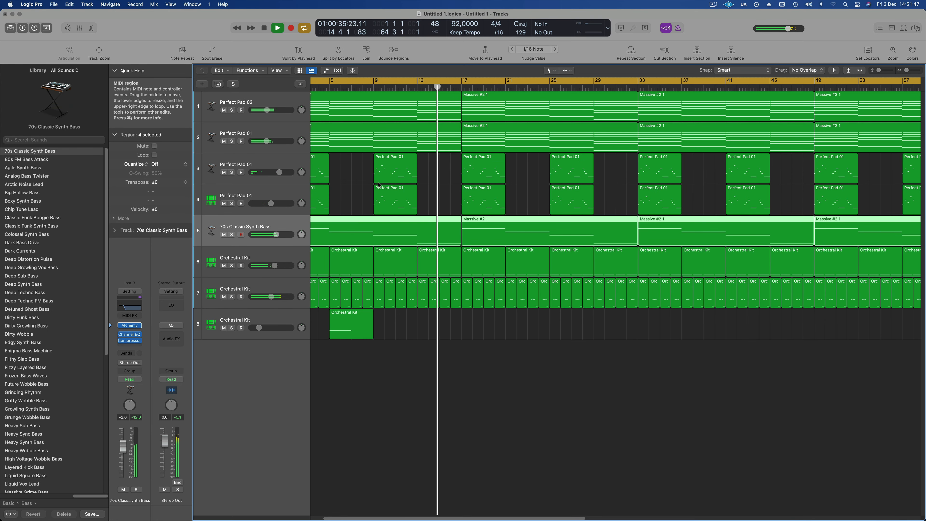
scroll(319, 166, "left", 2)
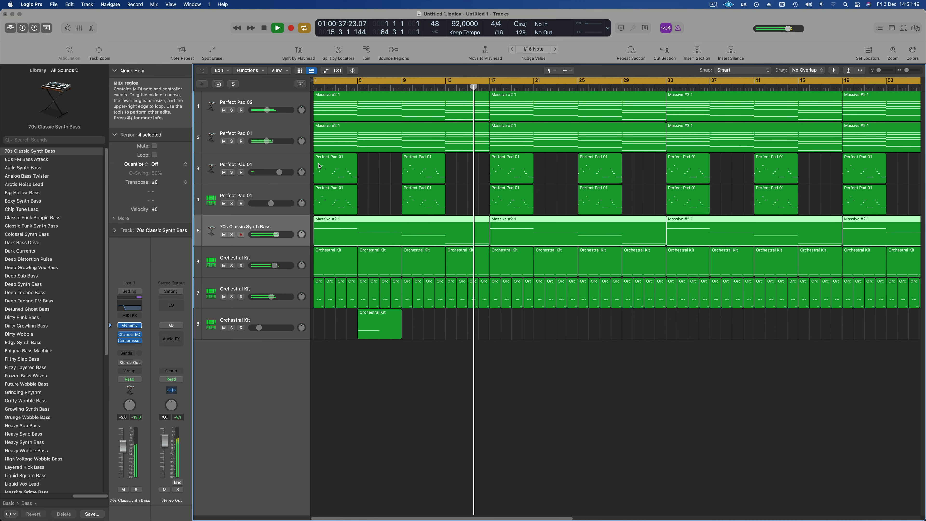
Add a Bus 1 send at -5.8 dB to the second pad track, Perfect Pad 01, and close its Alchemy window.
left_click(278, 132)
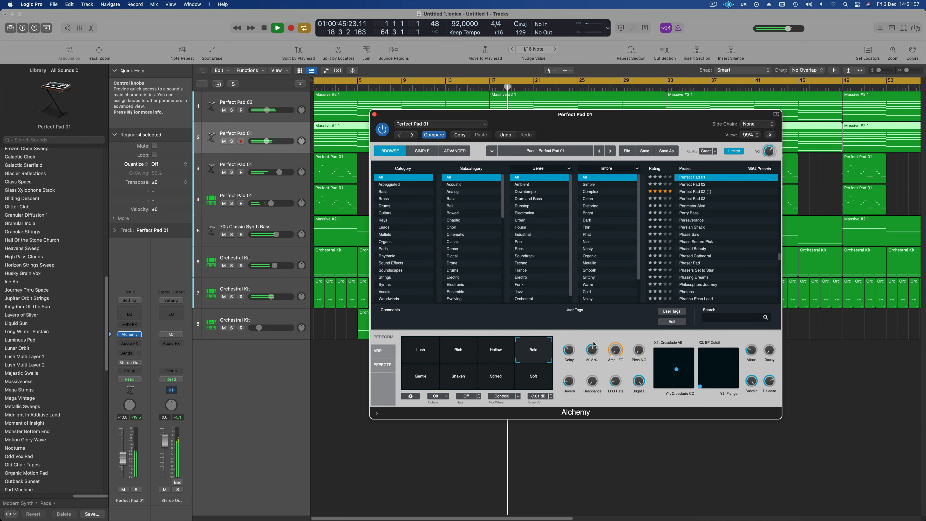
left_click(126, 353)
mouse_move(146, 366)
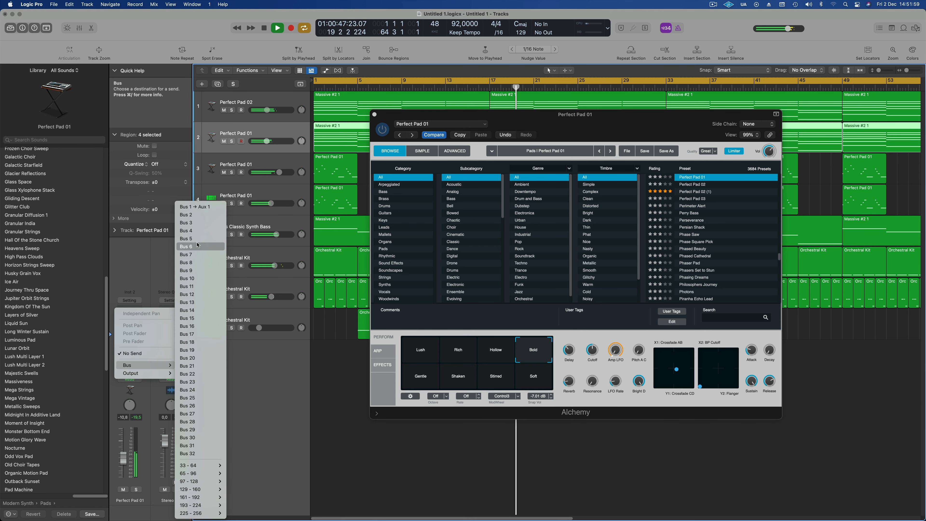
left_click(203, 207)
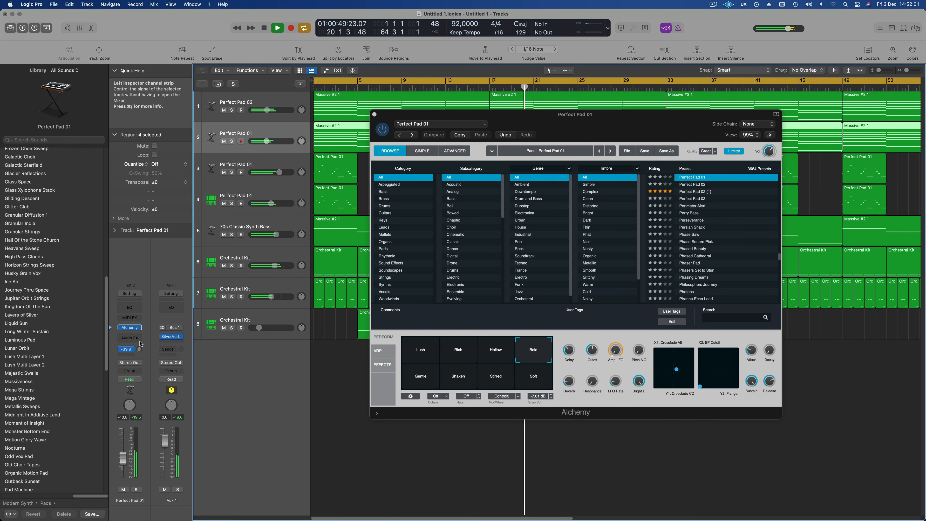
left_click_drag(141, 351, 141, 350)
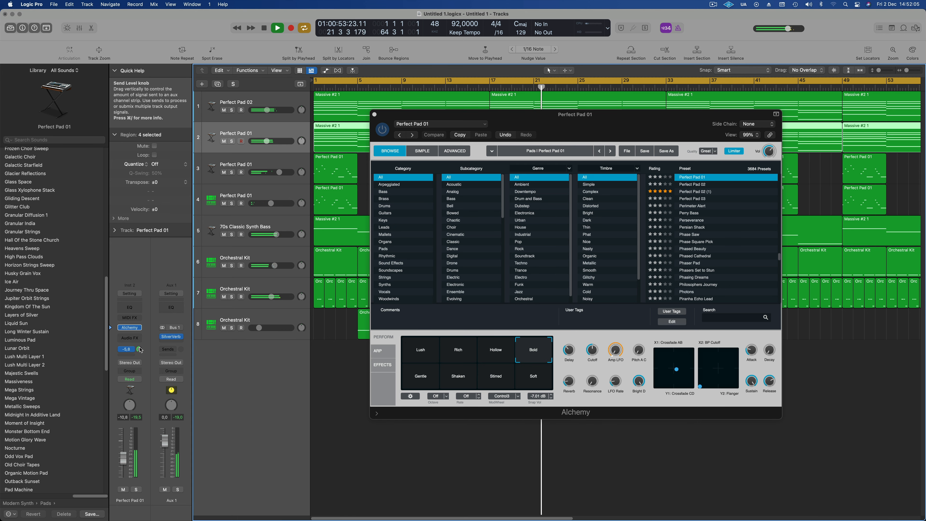
left_click(375, 114)
Copy the cymbal roll region from bar 5 to every eighth bar through bar 61 on its own track.
scroll(366, 347, "down", 3)
scroll(366, 347, "down", 2)
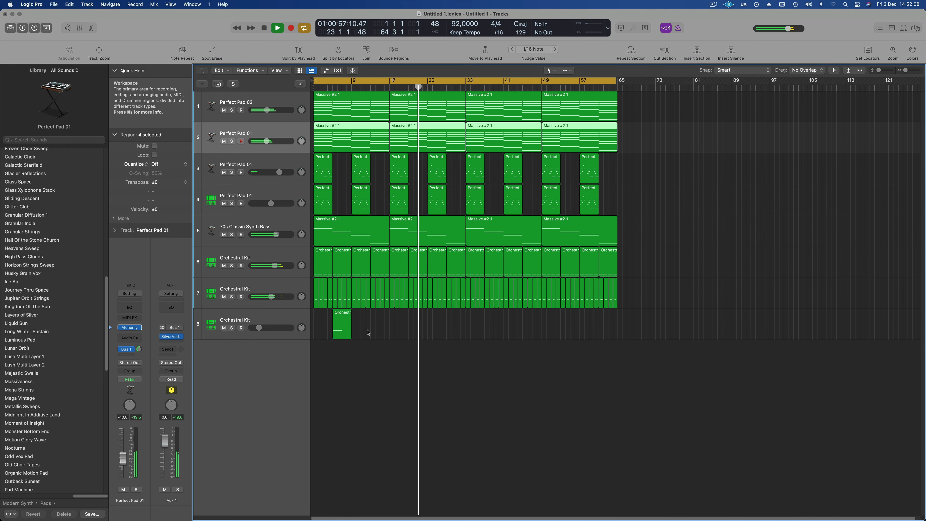
left_click_drag(343, 316, 422, 317)
left_click(339, 317, "shift")
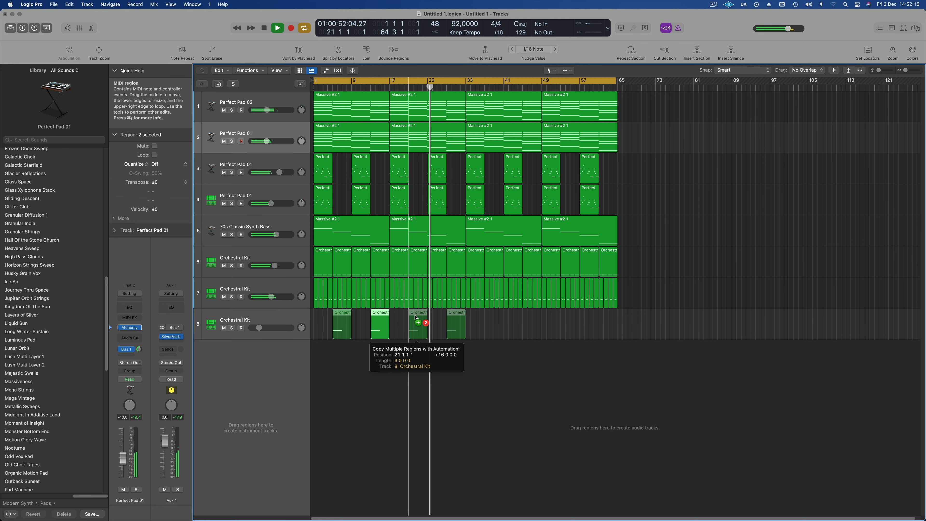
left_click_drag(415, 315, 415, 315)
left_click_drag(315, 321, 569, 330)
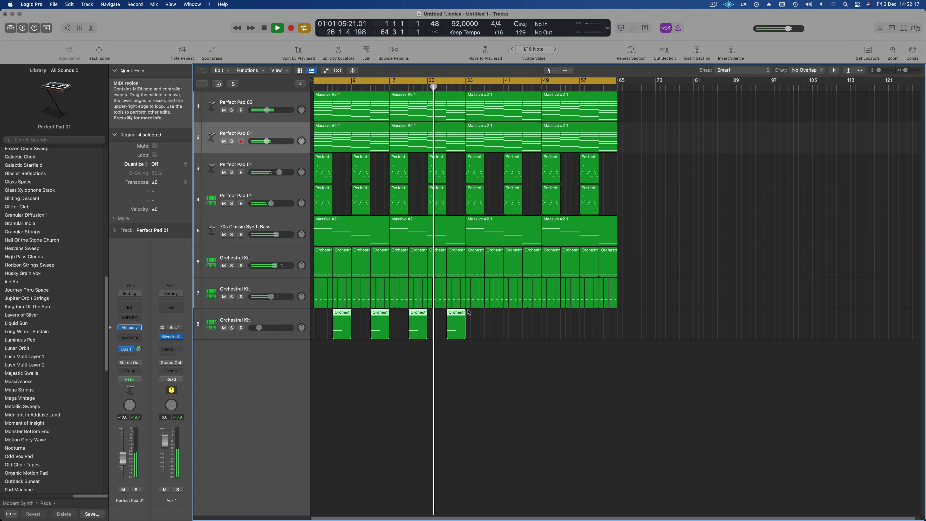
left_click_drag(469, 313, 615, 316)
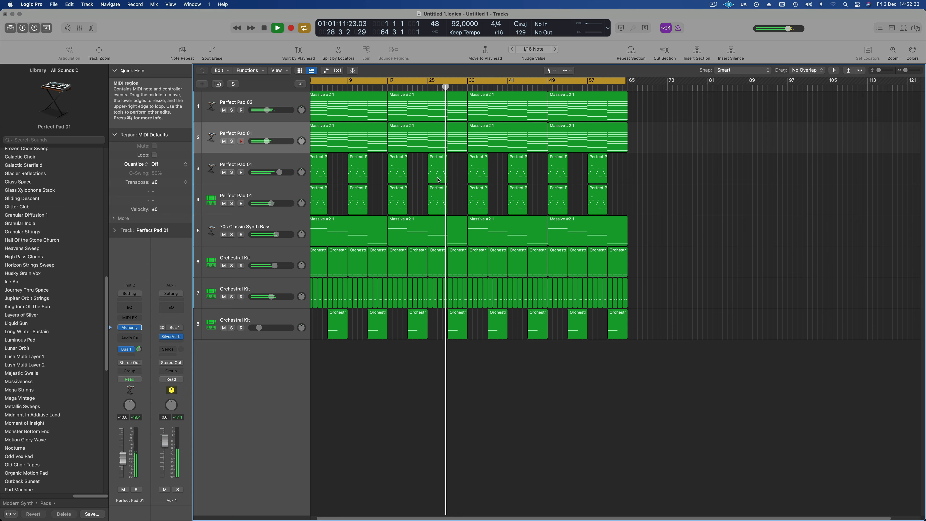
scroll(441, 180, "down", 2)
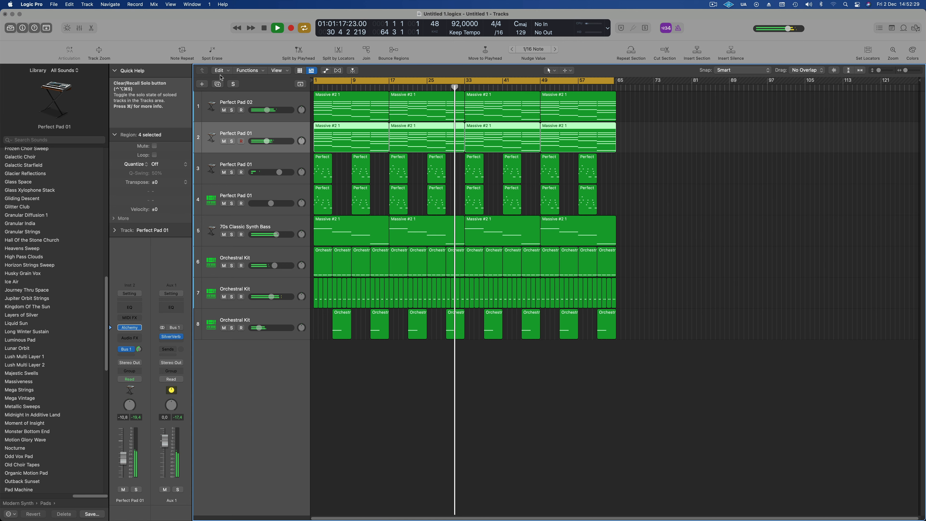
Duplicate the second Perfect Pad 01 track and copy its first Massive #2 region to bar 1 of the new track.
key("super+d")
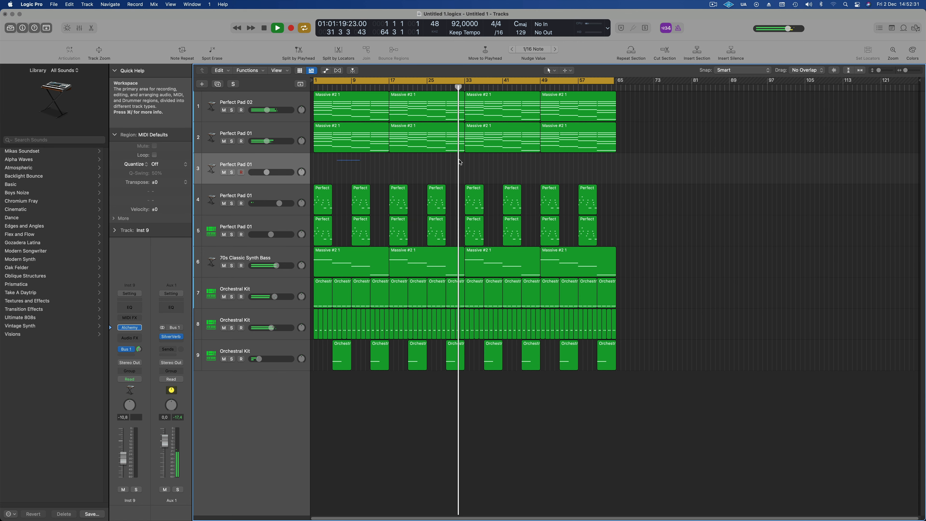
left_click_drag(338, 156, 637, 157)
left_click_drag(368, 171, 472, 162)
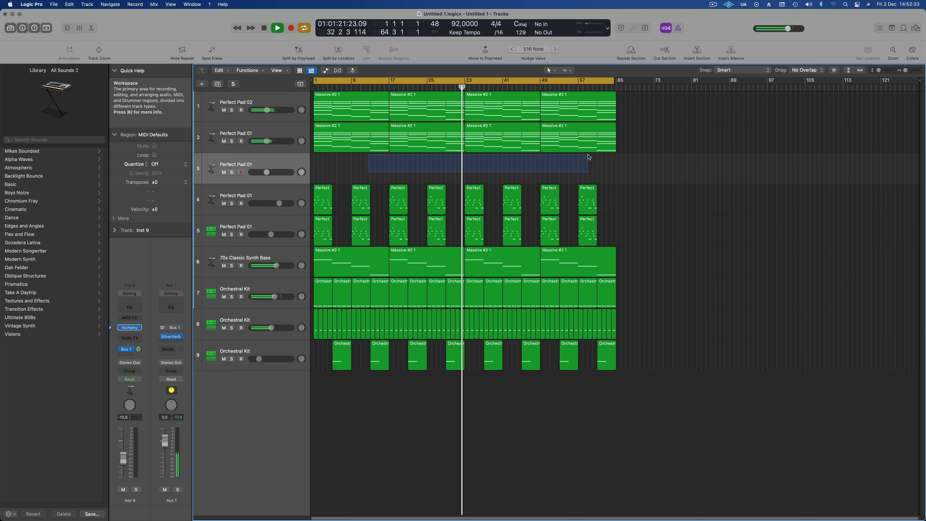
left_click(352, 148)
left_click_drag(347, 164, 348, 166)
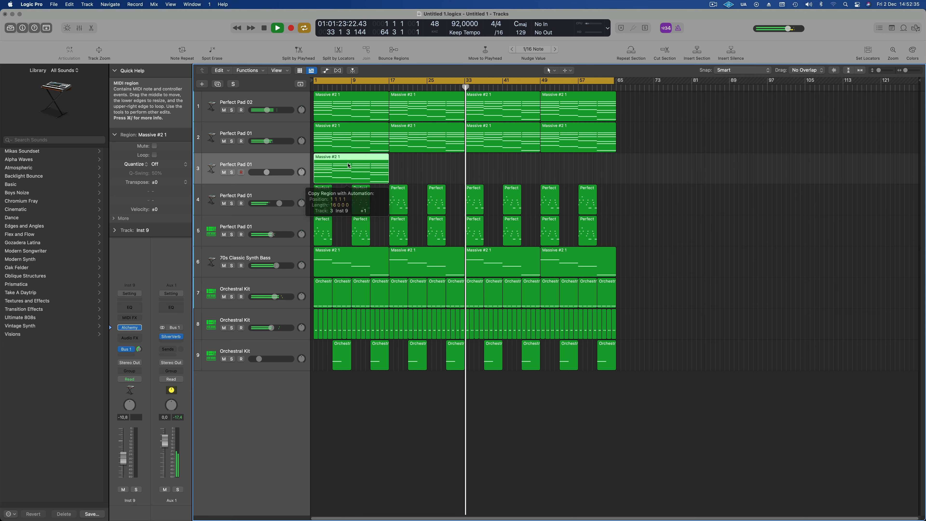
Stop playback and replace the Alchemy instrument on the new track with the stereo Sampler (Multi-Sample).
key("space")
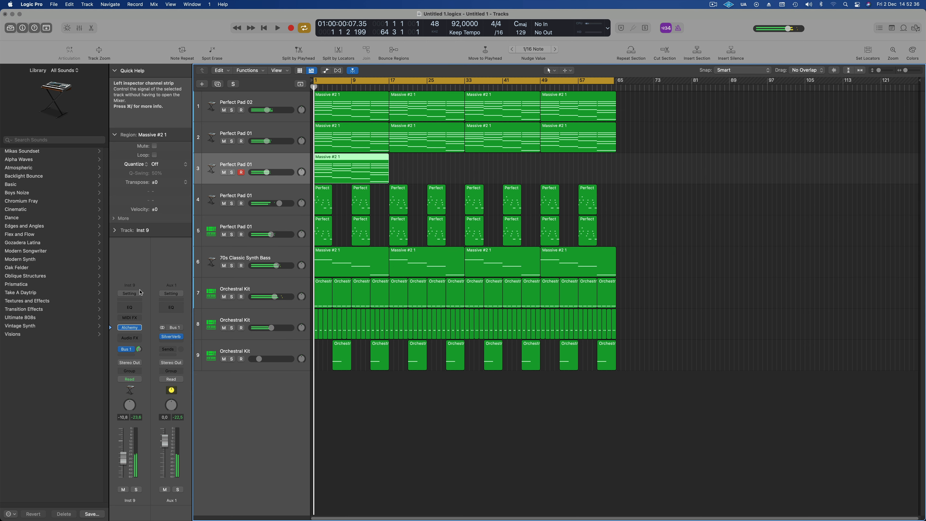
left_click(140, 329)
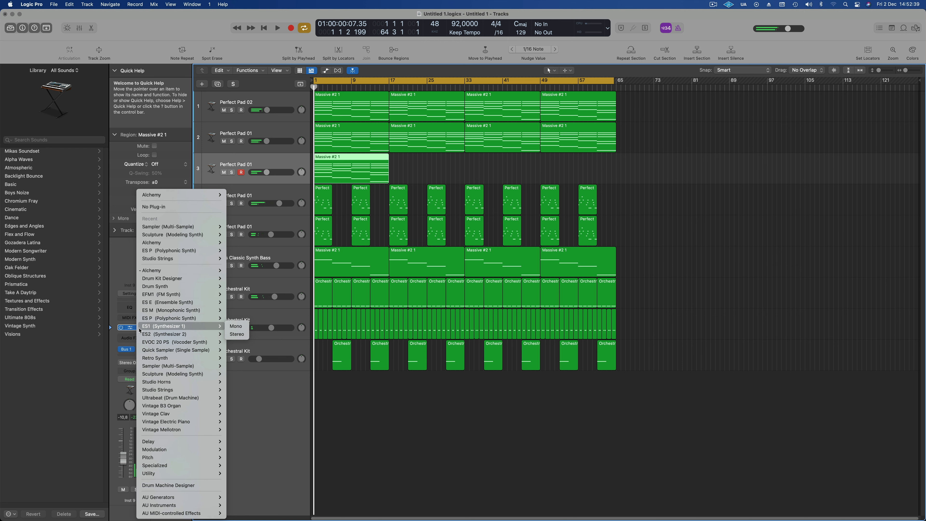
mouse_move(159, 369)
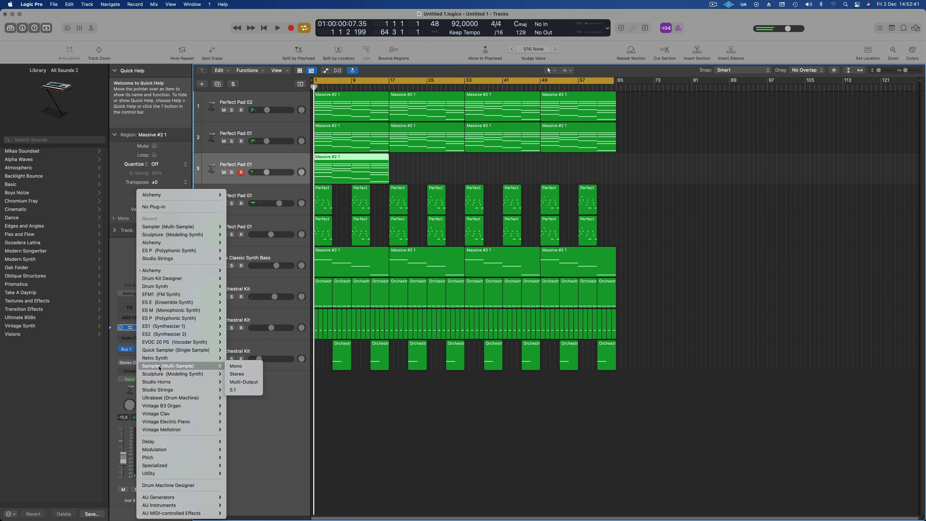
left_click(236, 374)
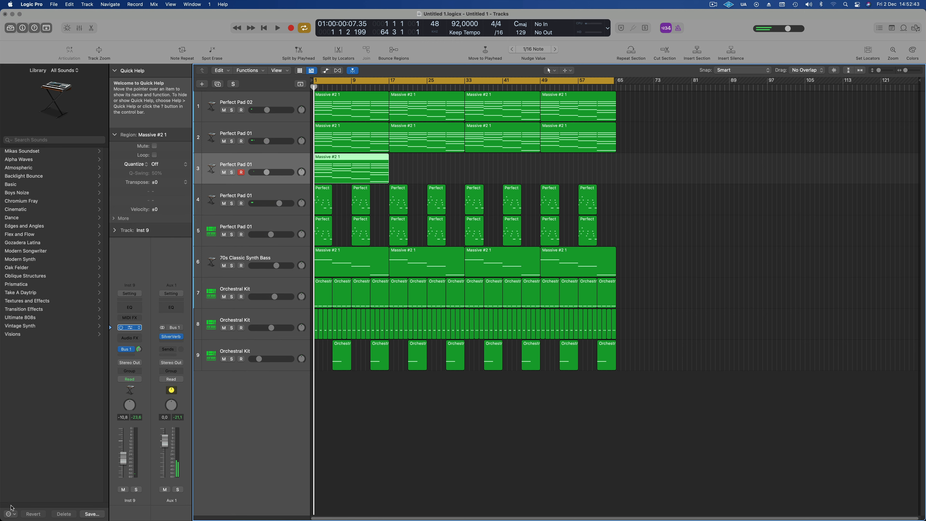
left_click(9, 513)
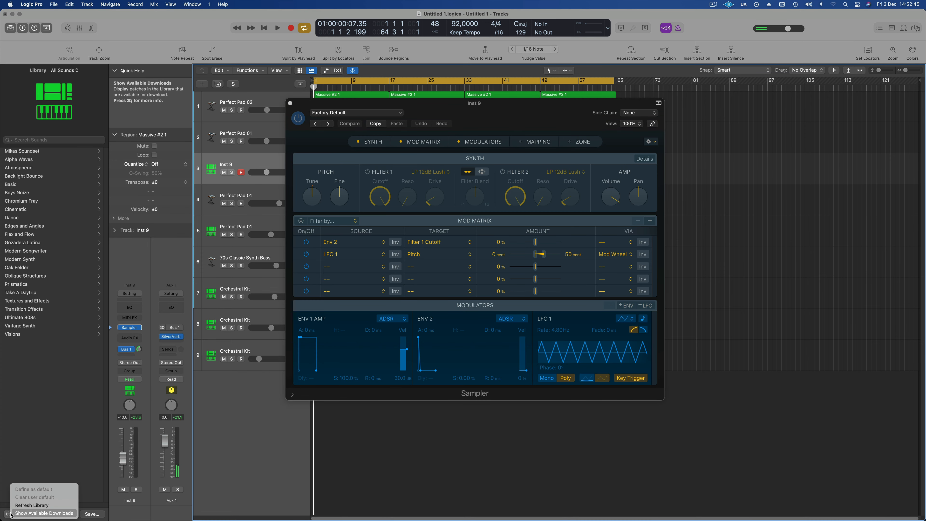
left_click(14, 514)
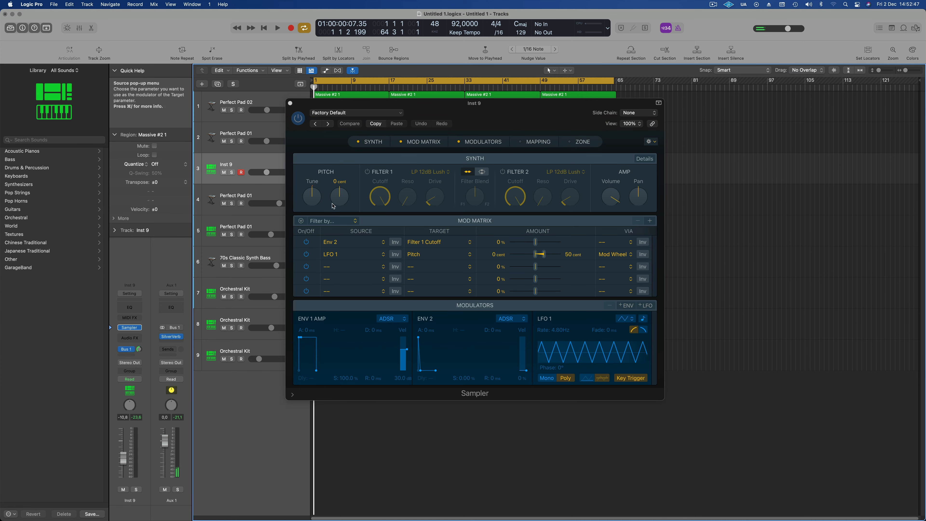
Load the French Horn Solo preset from the Orchestral Brass sounds in Sampler and audition the new track.
left_click(356, 113)
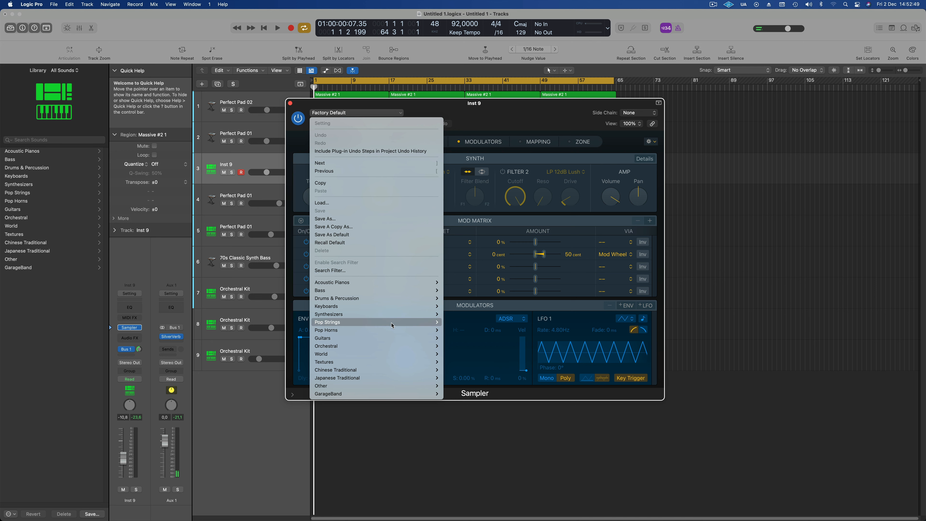
mouse_move(390, 357)
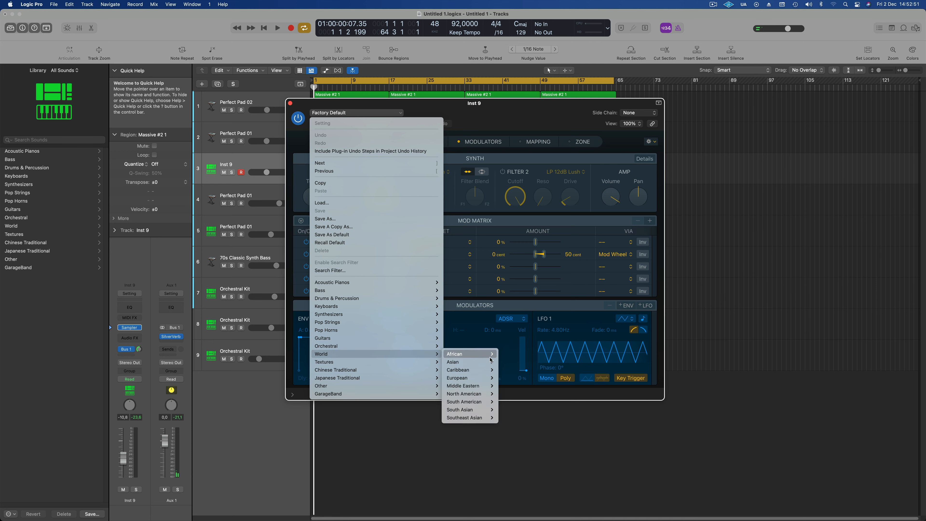
mouse_move(490, 358)
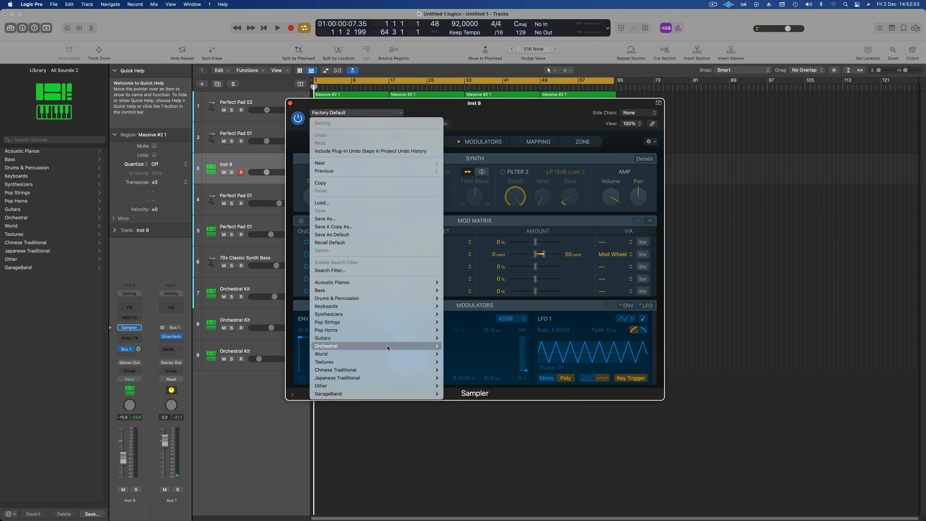
mouse_move(398, 330)
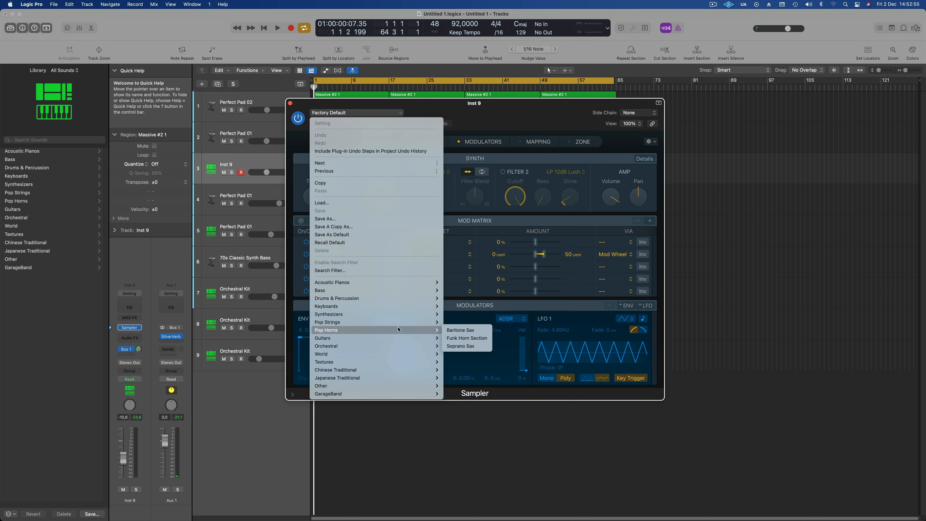
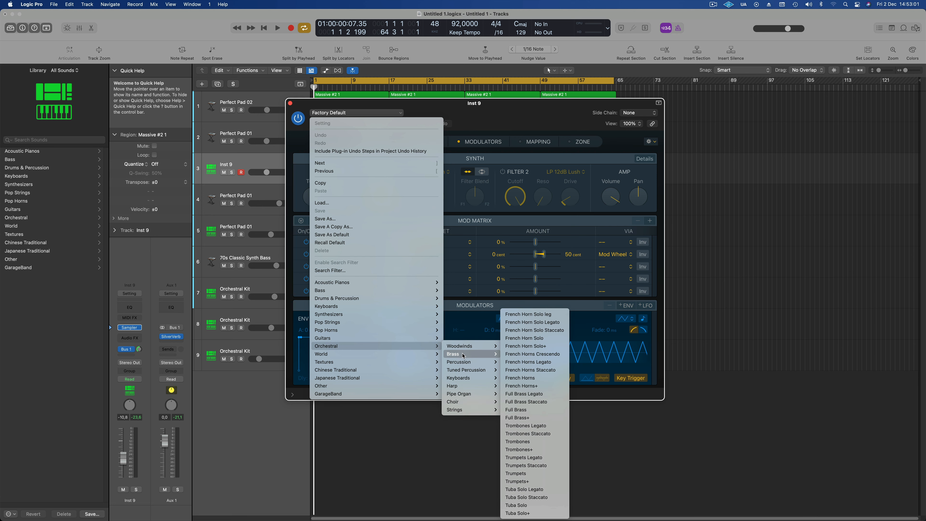
left_click(540, 338)
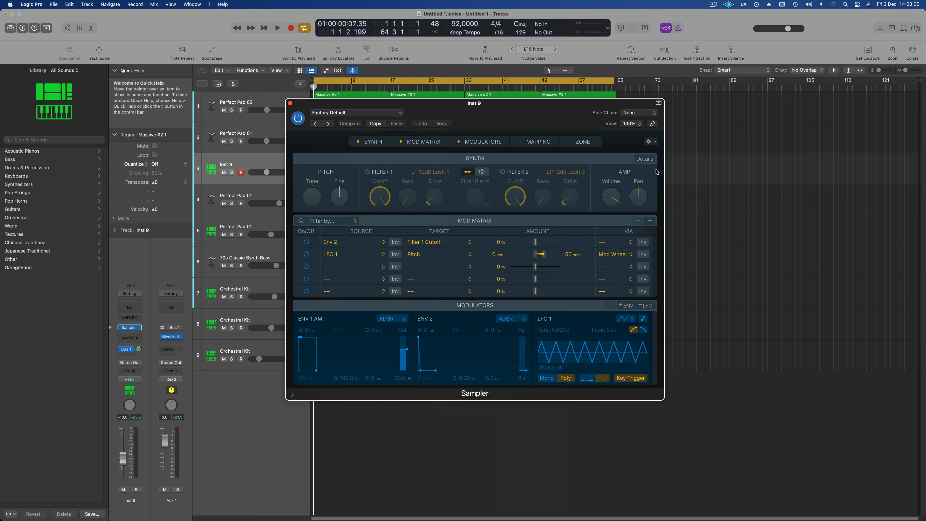
left_click_drag(515, 106, 726, 198)
key("space")
key("space")
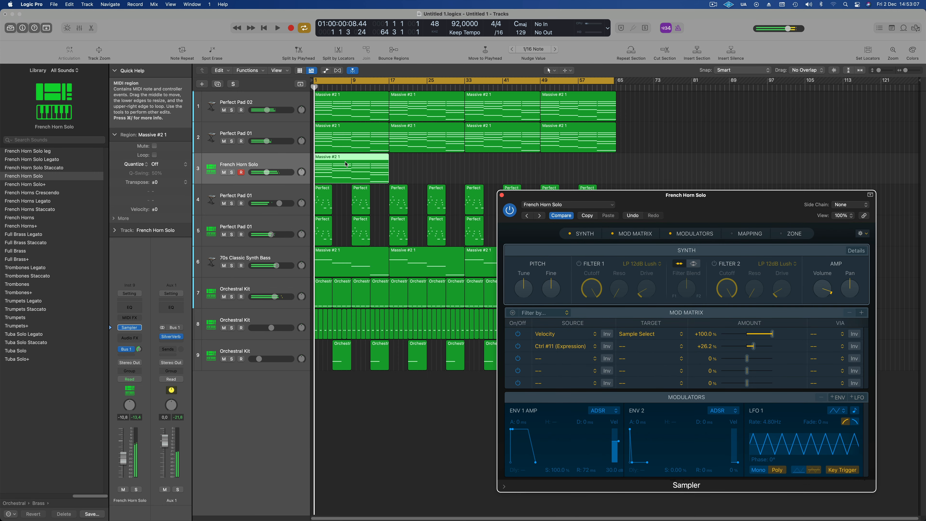
Open the French Horn Solo region in the Piano Roll and delete the upper notes of its chords.
double_click(349, 161)
key("space")
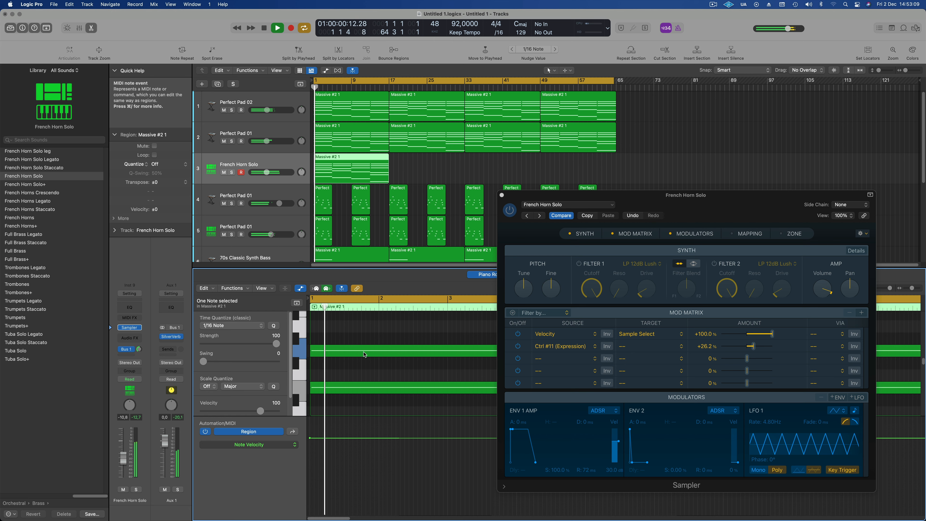
left_click(365, 344, "ctrl+alt")
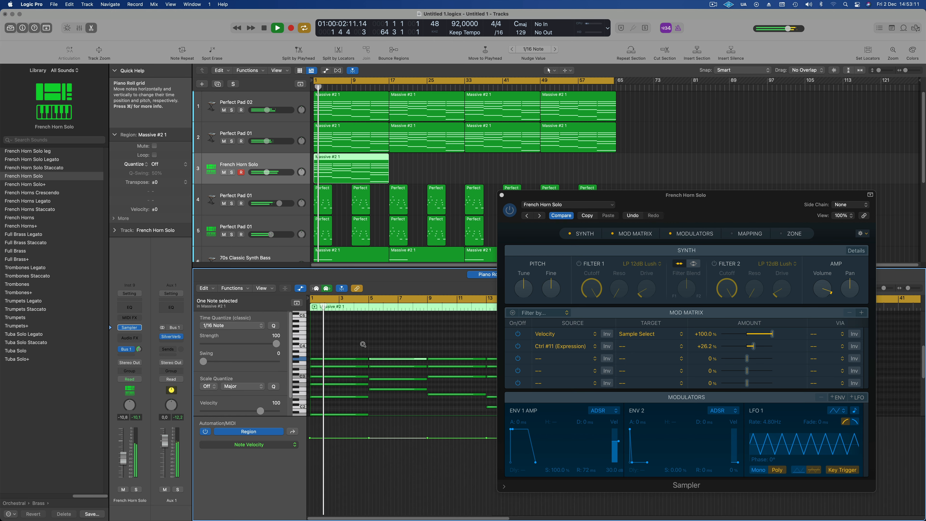
scroll(346, 346, "left", 3)
key("space")
left_click_drag(325, 342, 451, 381)
key("Delete")
Delete the remaining lower notes, keeping only the descending four-note line, and select those four notes.
scroll(423, 376, "down", 3)
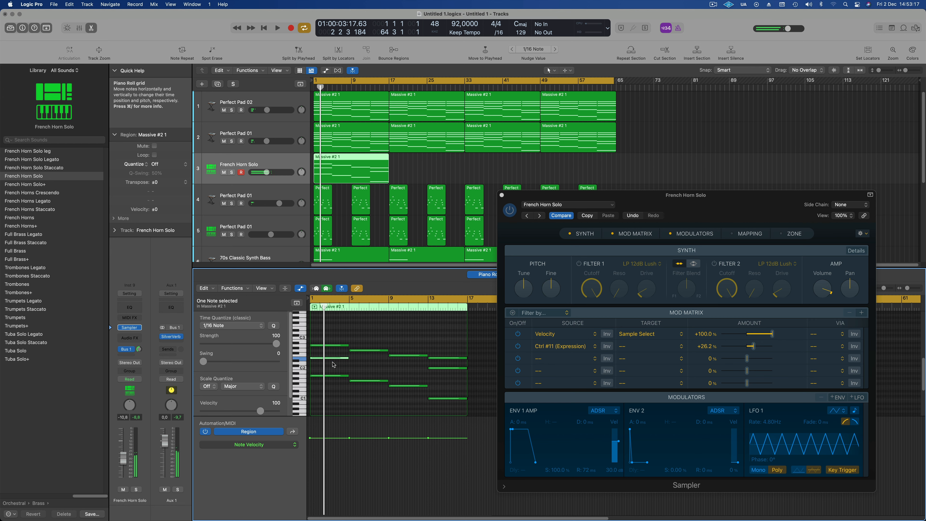
left_click_drag(327, 395, 454, 384)
left_click_drag(331, 368, 470, 419)
key("Delete")
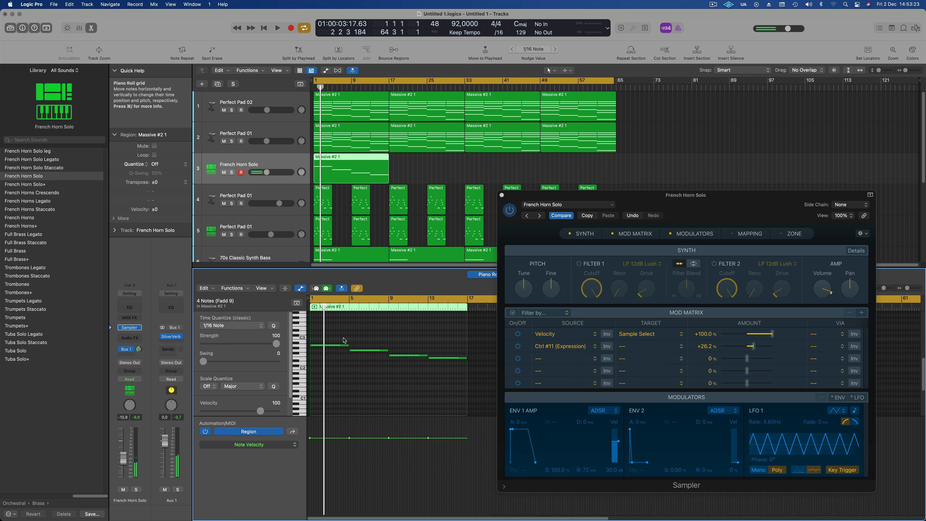
left_click_drag(333, 337, 470, 378)
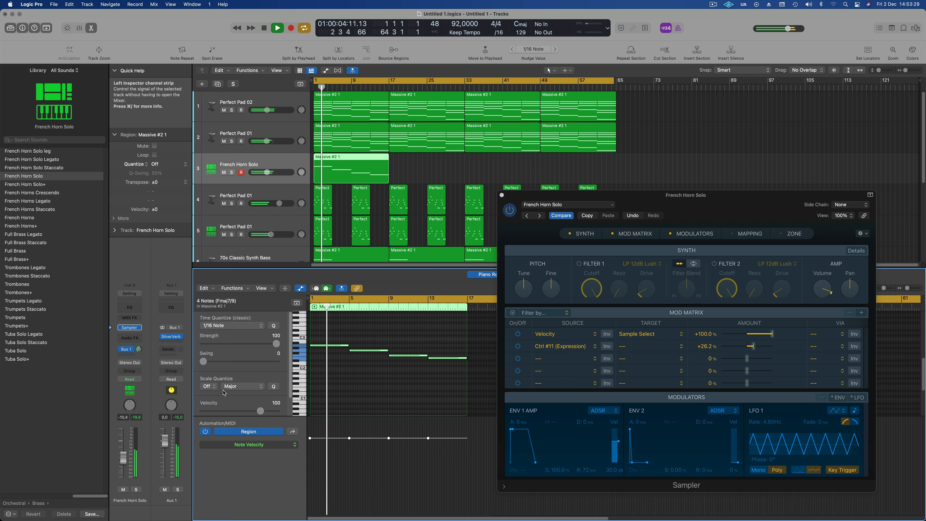
Close the Sampler window, then set the French Horn Solo track's volume to -11.4 dB and offset its pan slightly.
left_click_drag(511, 195, 339, 217)
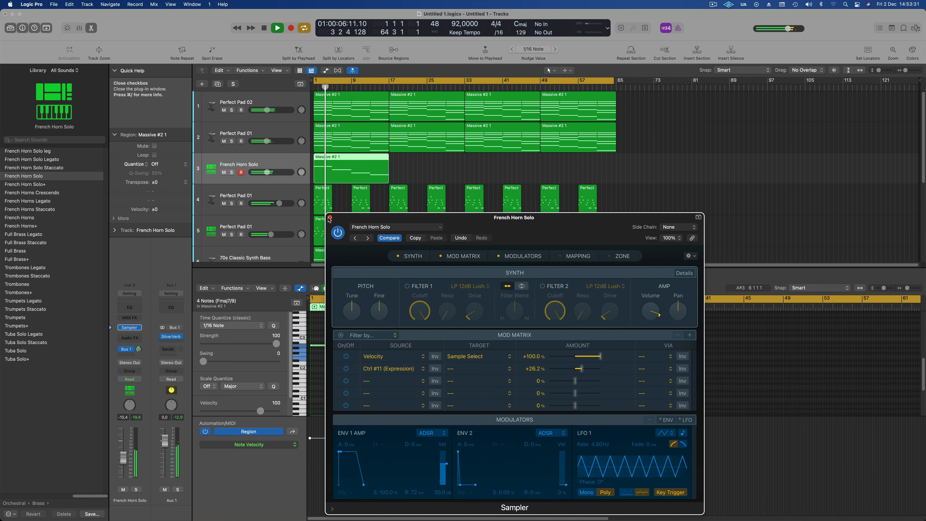
left_click(330, 218)
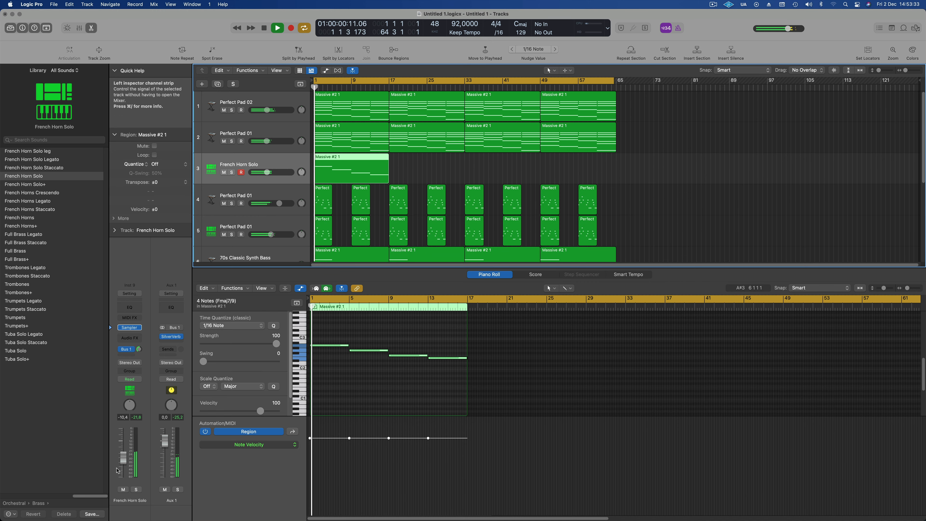
left_click_drag(123, 462, 124, 467)
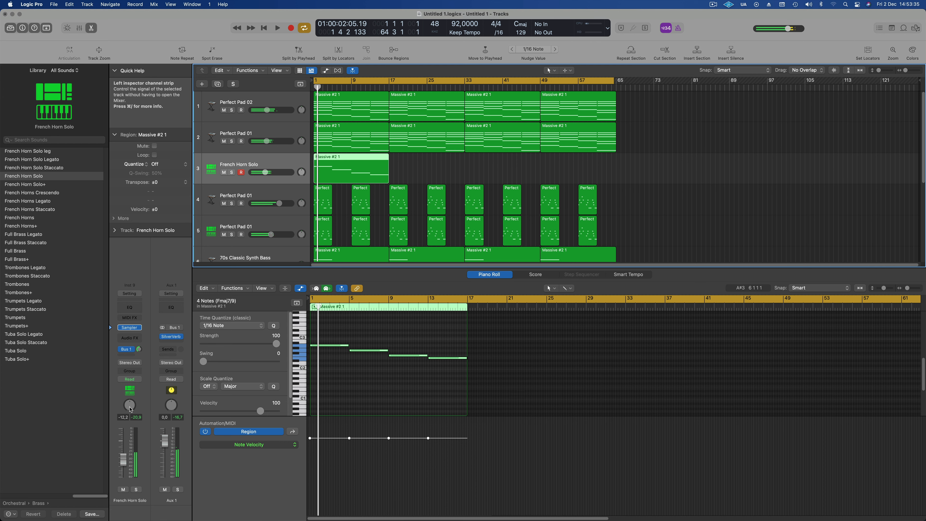
left_click_drag(130, 405, 130, 410)
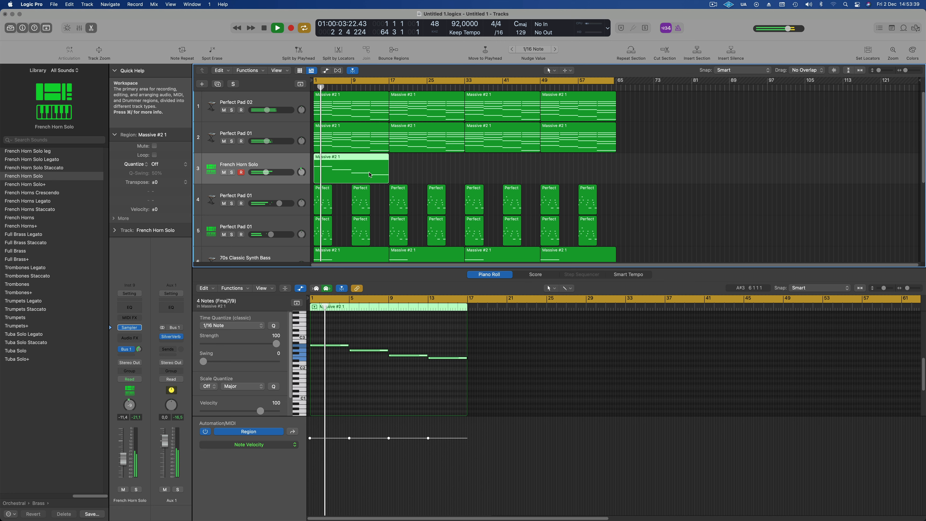
Repeat the French Horn Solo region three times so it fills the track up to bar 65.
key("super+r")
key("super+r")
key("super+r")
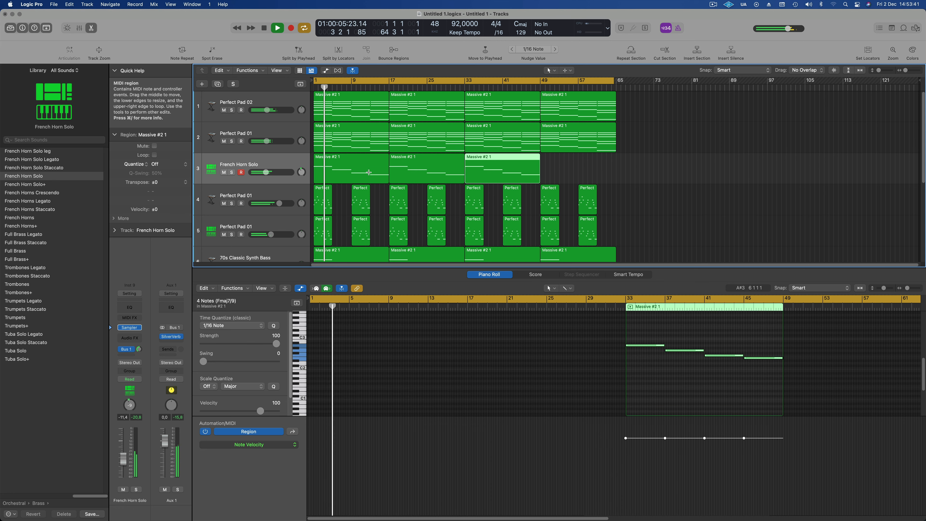
left_click(652, 175)
Review the arrangement across all tracks during playback and check the levels and plug-ins in the Mixer.
scroll(652, 177, "up", 5)
scroll(653, 176, "down", 1)
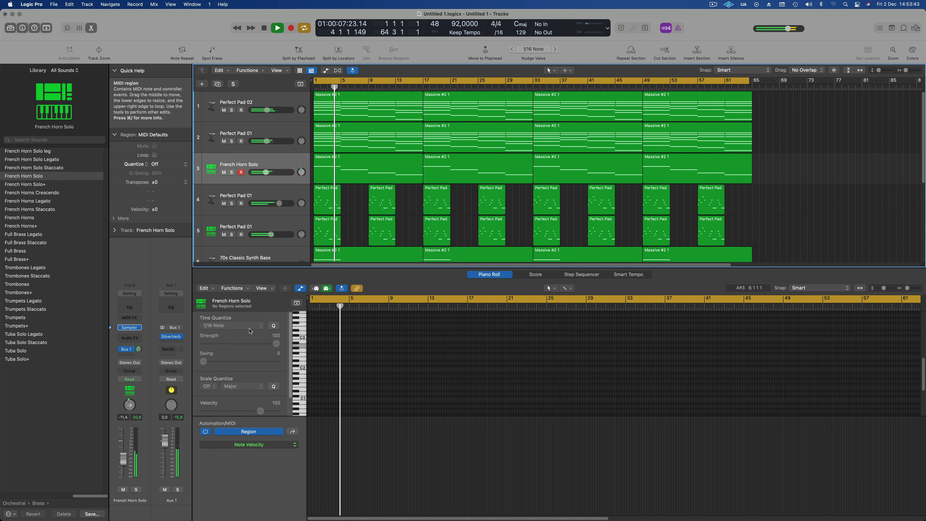
scroll(348, 221, "down", 2)
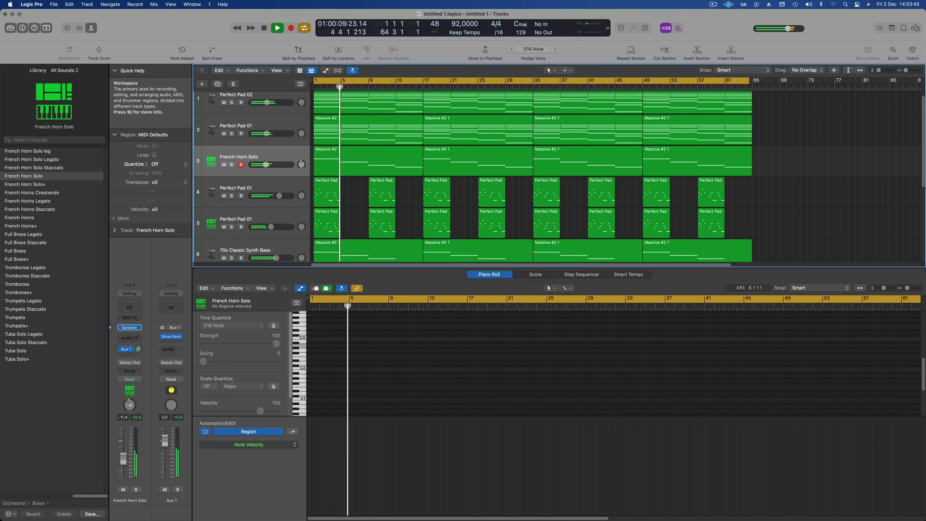
scroll(355, 220, "up", 1)
scroll(369, 215, "up", 2)
scroll(371, 214, "up", 2)
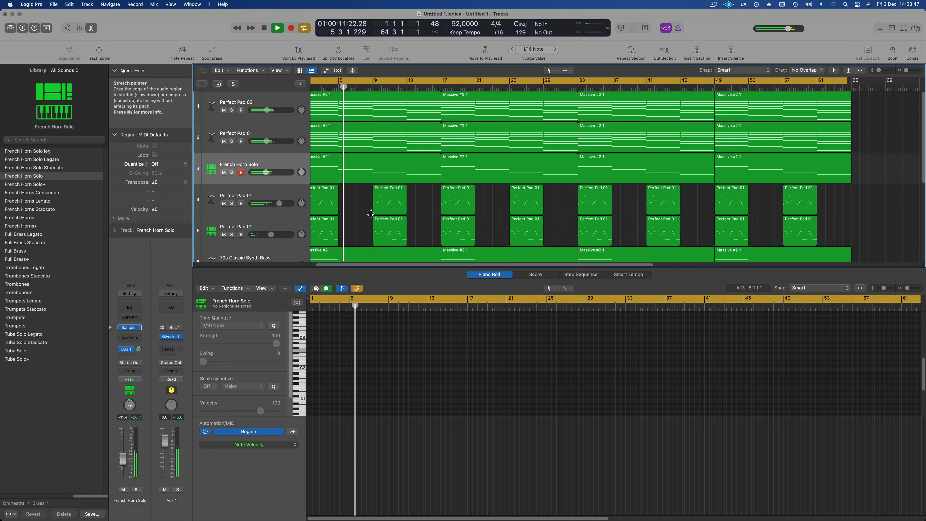
scroll(375, 215, "down", 3)
scroll(376, 217, "down", 2)
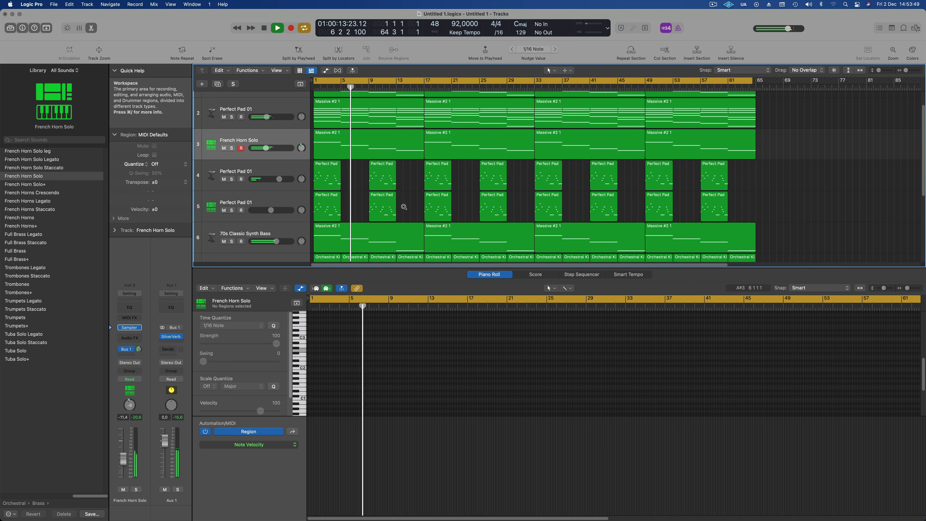
key("x")
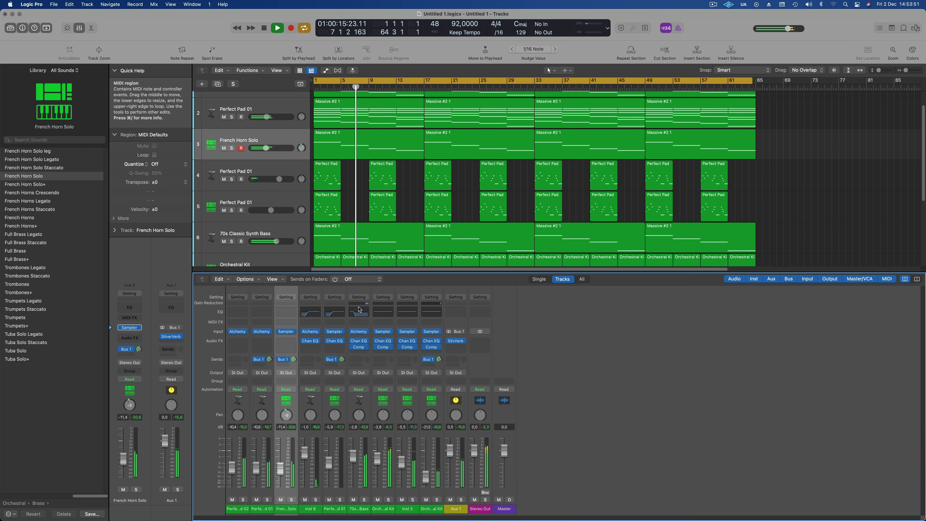
key("x")
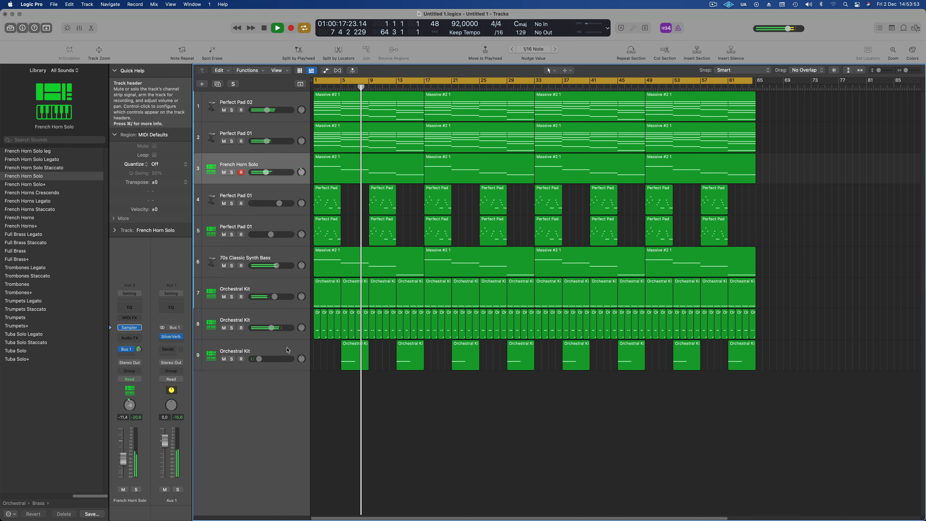
Adjust the volumes of the first two Orchestral Kit tracks, setting the first one to -3.9 dB.
left_click(284, 321)
left_click(263, 288)
left_click_drag(123, 453, 123, 449)
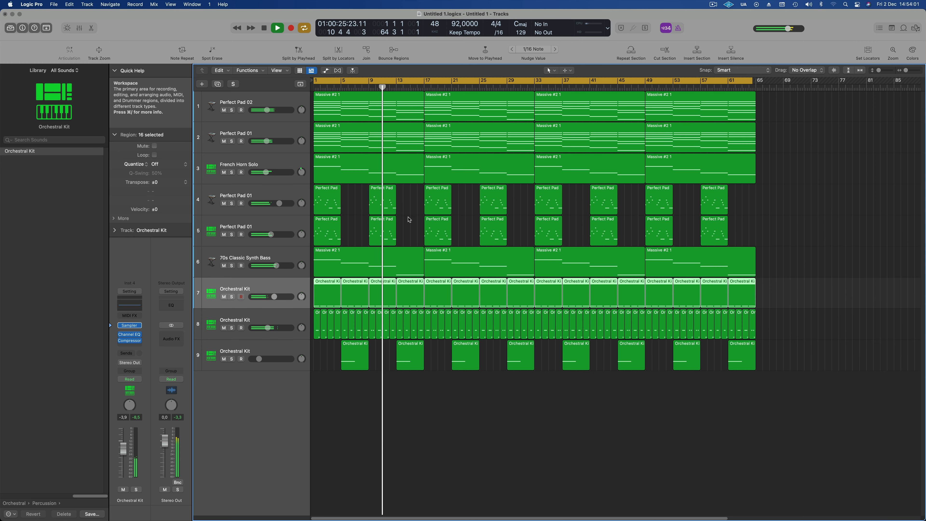
Enlarge the arrangement horizontally so all regions from bar 1 to bar 65 span the Tracks area for review.
key("super+Right")
key("super+Right")
key("super+Right")
key("super+Right")
key("super+Right")
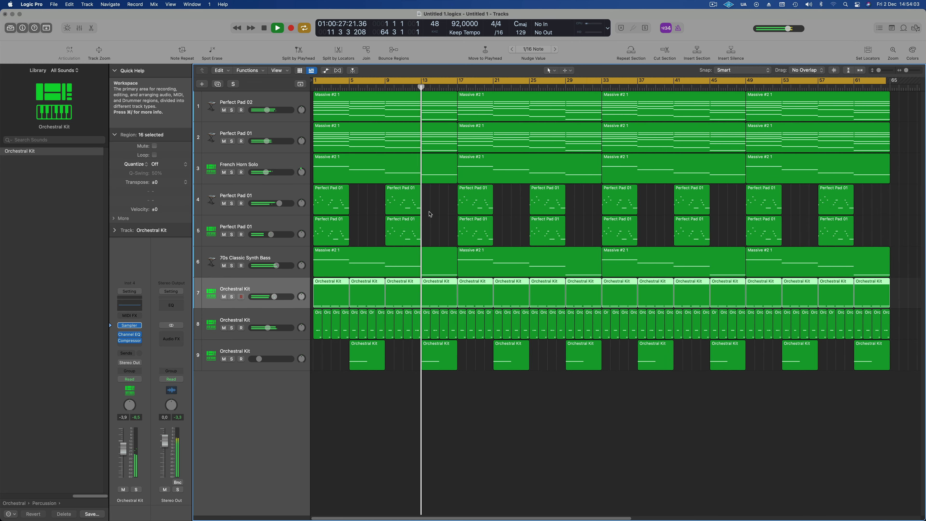
key("super+Right")
key("super+Left")
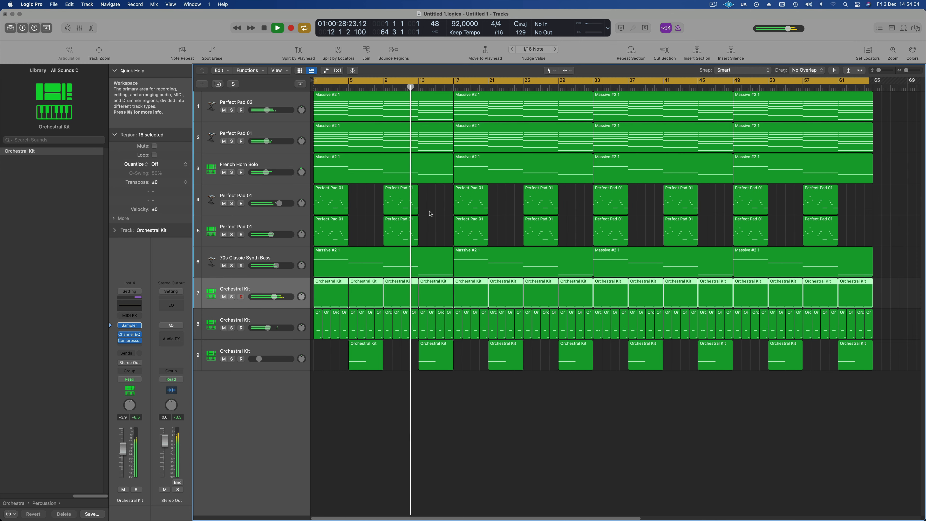
Duplicate the second pad track, Perfect Pad 01, with its settings onto a new track directly below it.
left_click(261, 170)
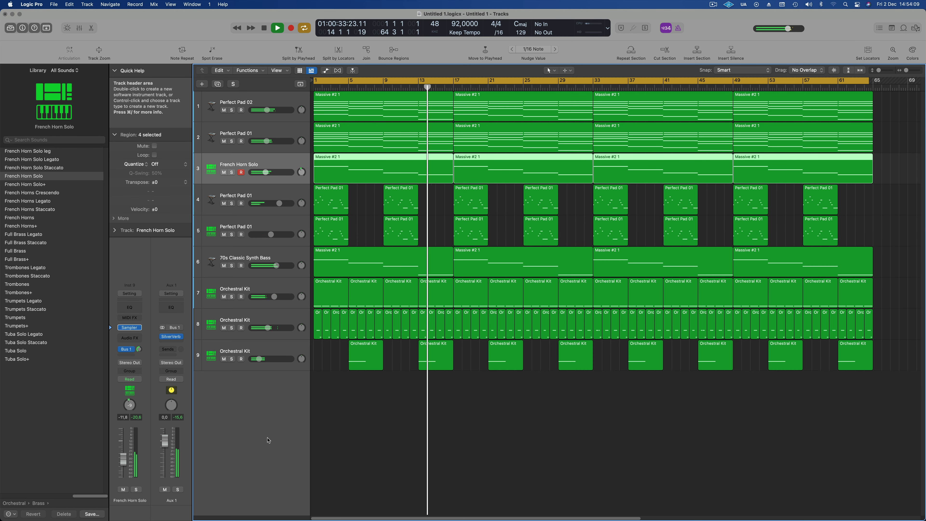
key("super+Left")
left_click(261, 148)
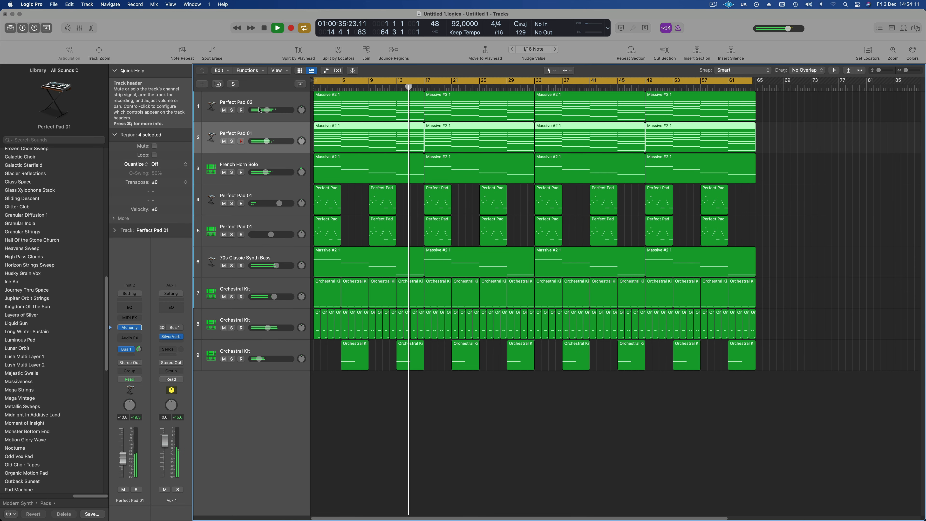
key("super+d")
Copy the first Massive #2 1 region of the second track onto the new track and repeat it three times up to bar 65.
left_click(374, 136)
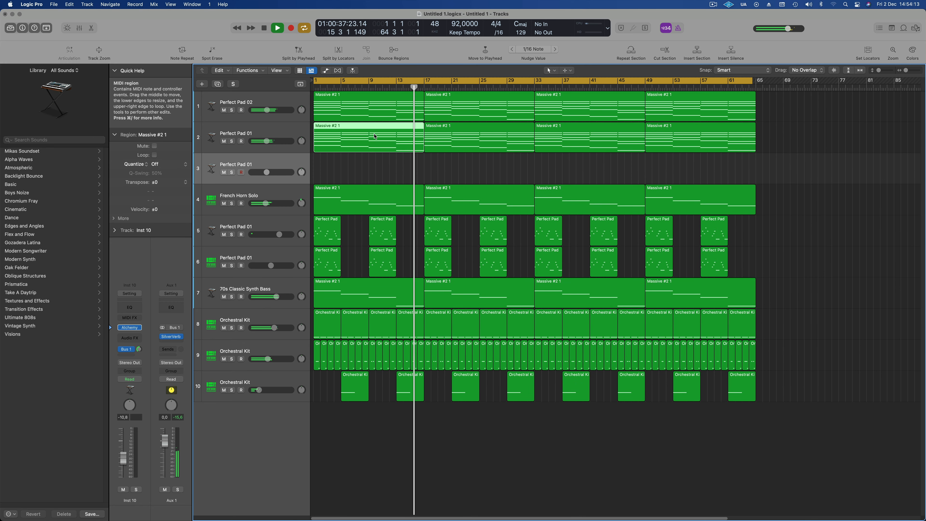
left_click_drag(374, 136, 369, 167)
key("super+r")
key("super+r")
key("super+r")
left_click(262, 164)
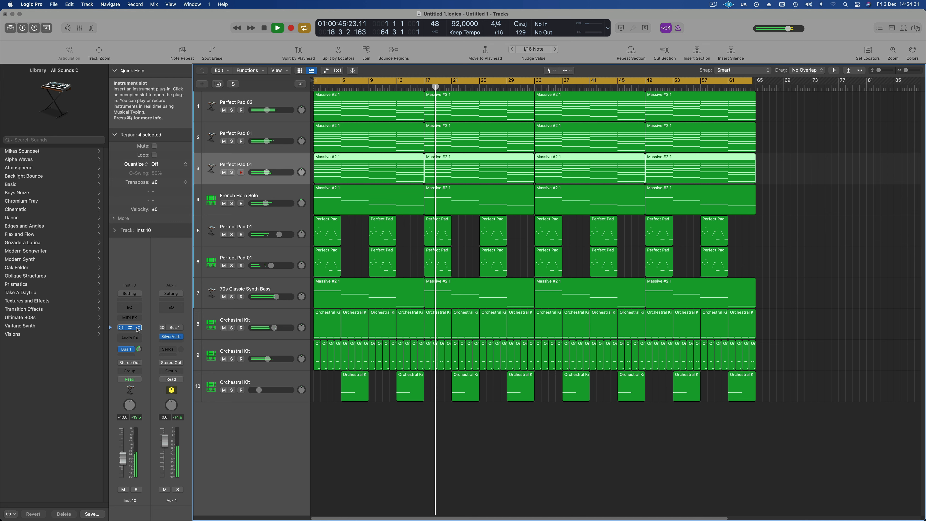
left_click(139, 329)
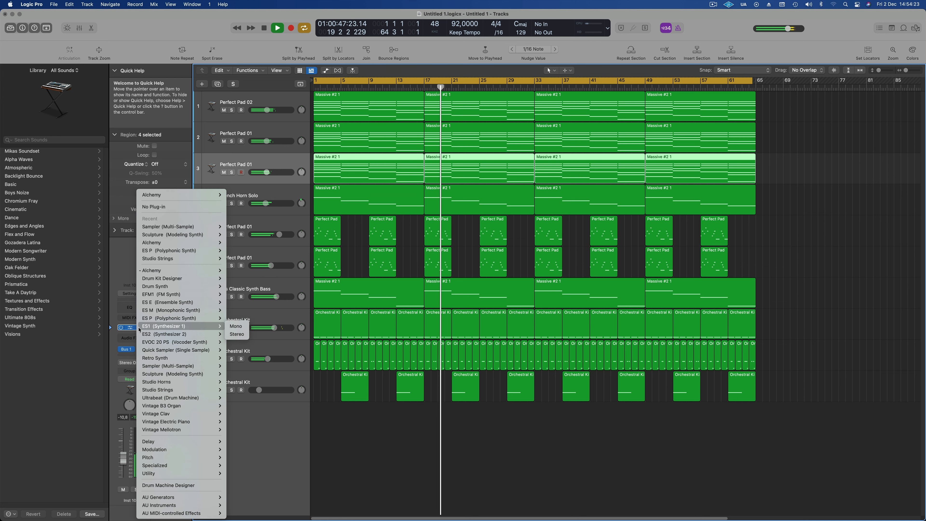
left_click(272, 189)
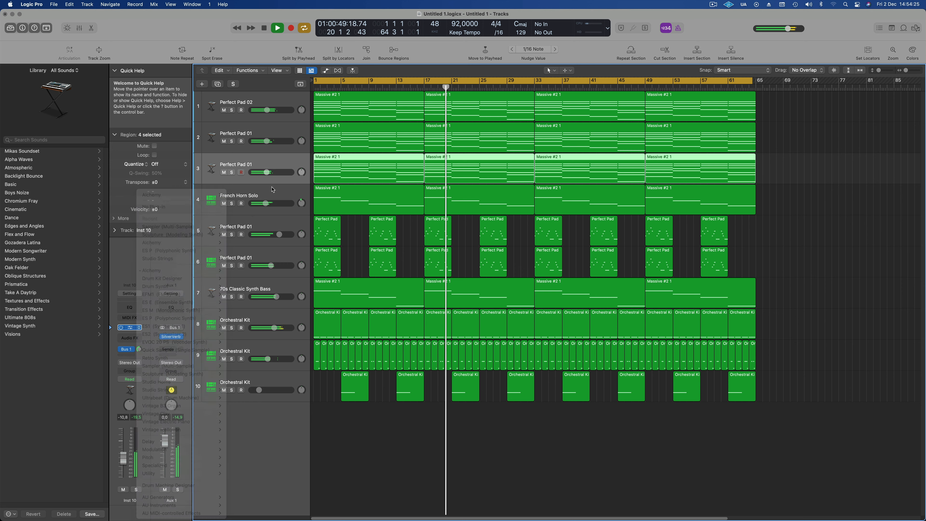
left_click(281, 197)
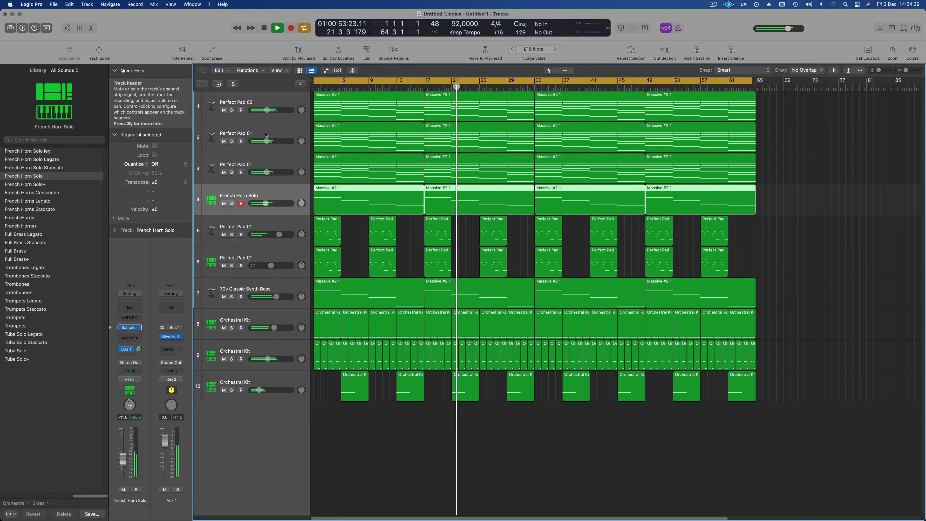
Transpose all notes in the four regions of the duplicated pad on track 3 up one octave in the Piano Roll.
left_click(276, 166)
key("space")
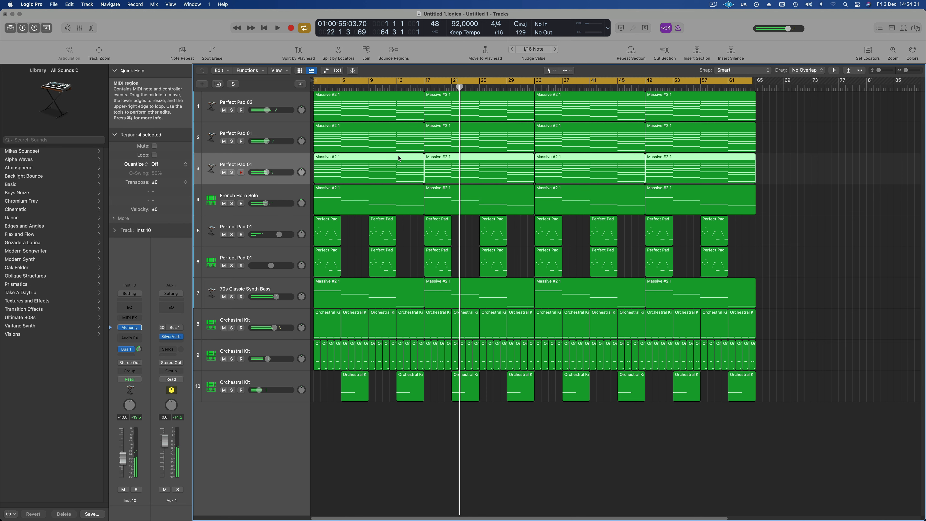
double_click(400, 159)
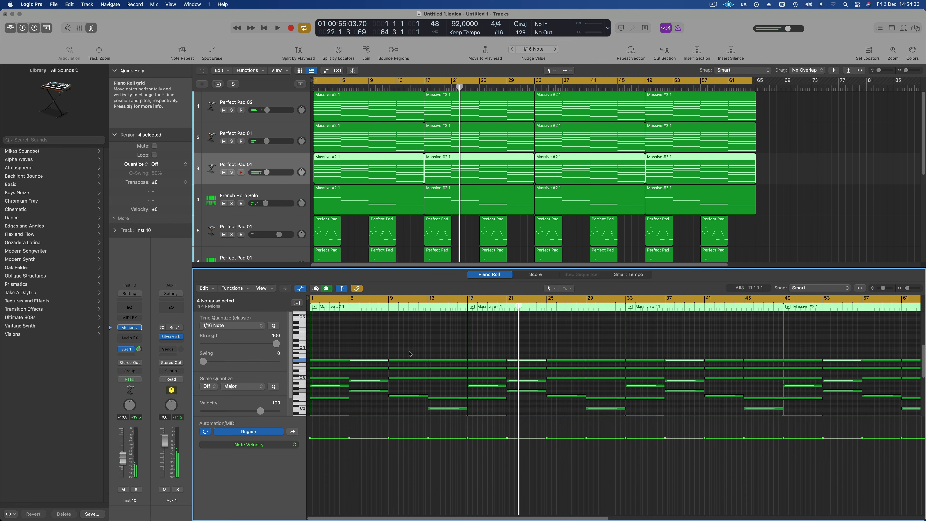
scroll(410, 354, "down", 3)
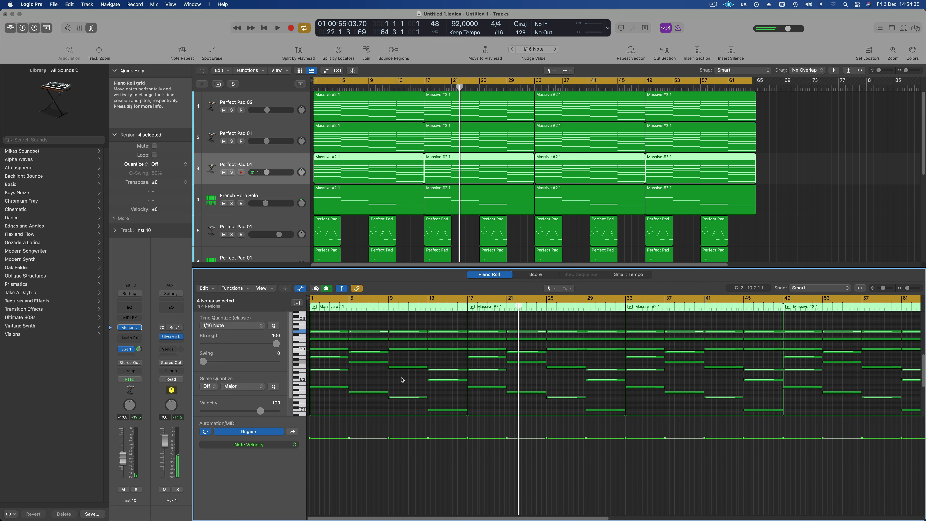
key("super+a")
key("alt+shift+Up")
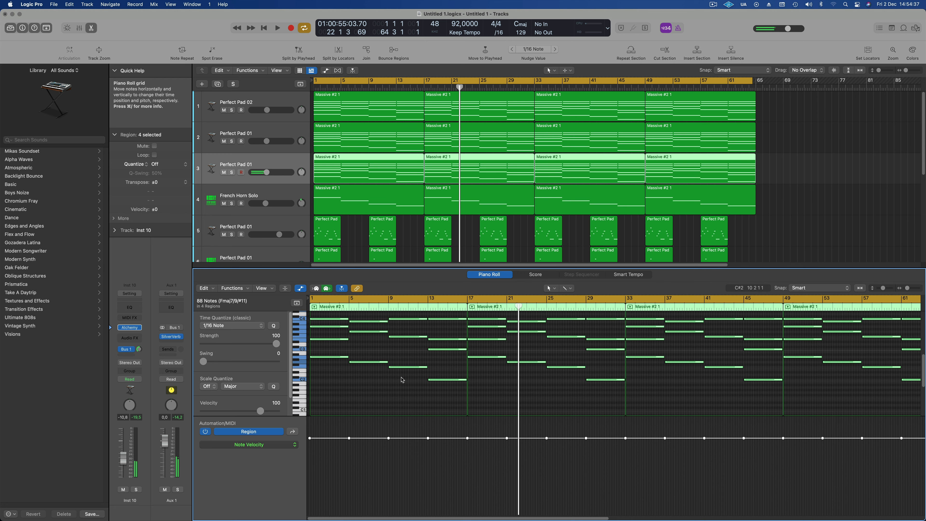
Play from the start and add a Channel EQ to the duplicated pad on track 3 with a low cut at about 406 Hz.
key("space")
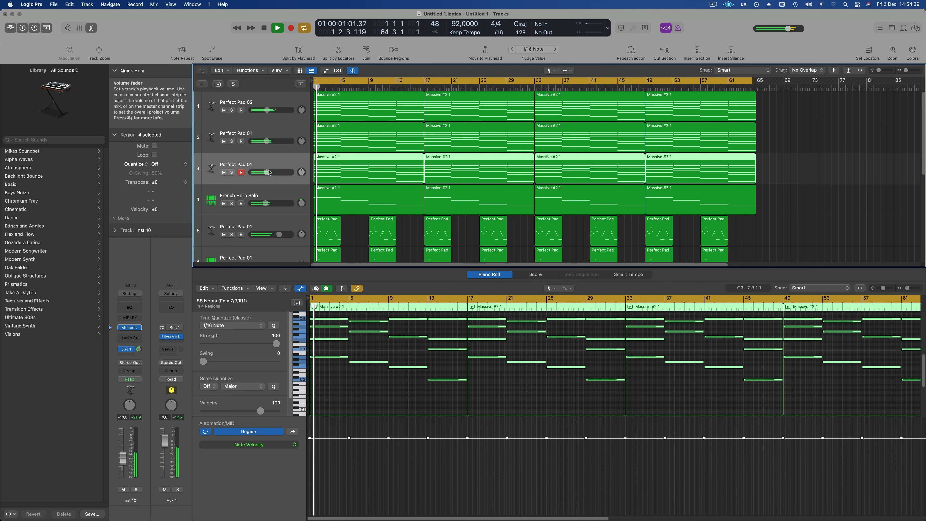
key("Return")
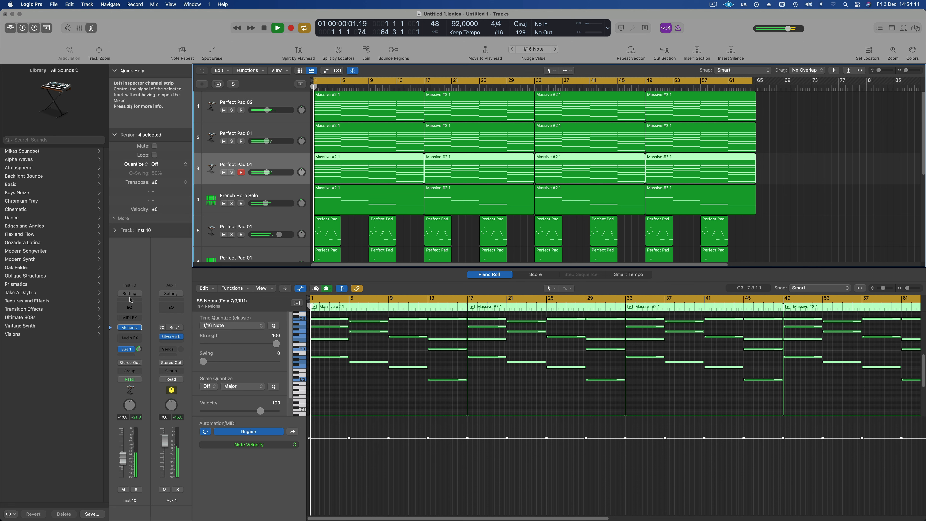
left_click(130, 307)
left_click(319, 139)
mouse_move(326, 193)
left_mouse_down()
mouse_move(472, 180)
mouse_move(481, 214)
left_mouse_up()
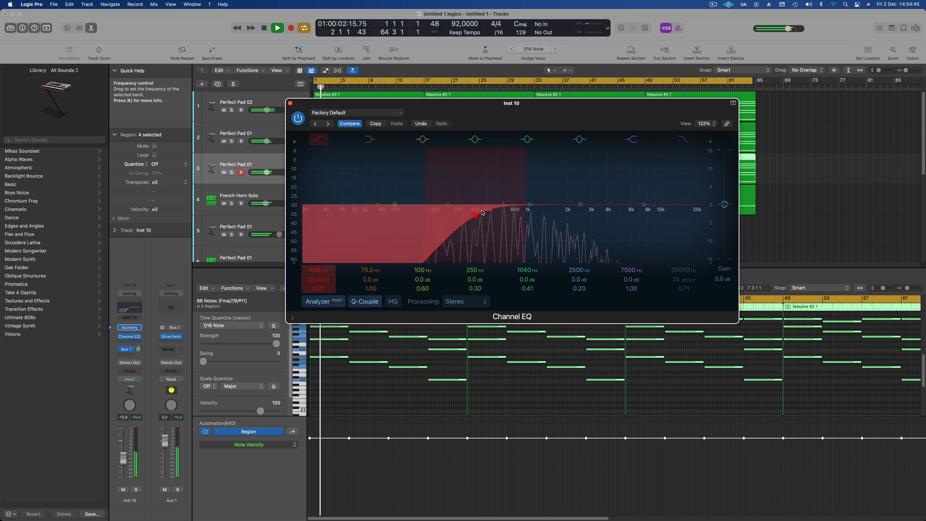
left_click(291, 103)
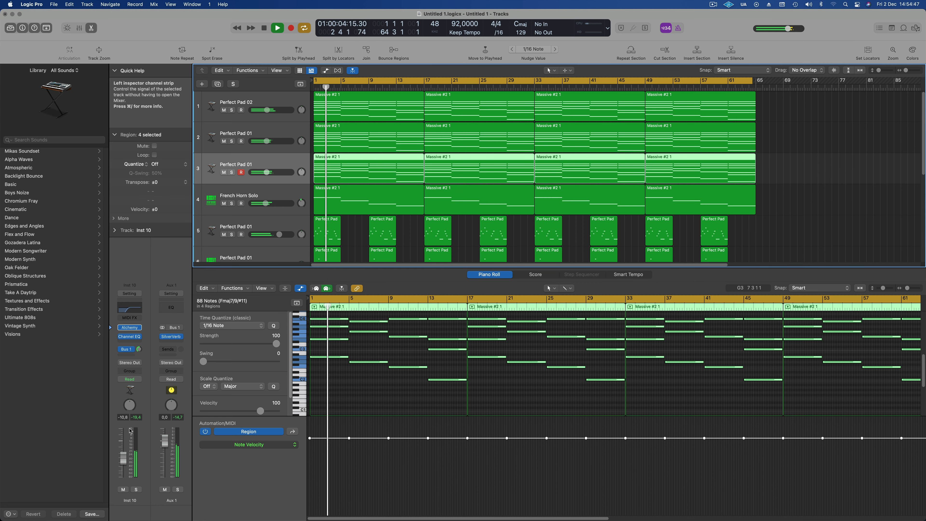
Audition the second pad track briefly in solo and set its volume to -13.4 dB.
left_click(278, 132)
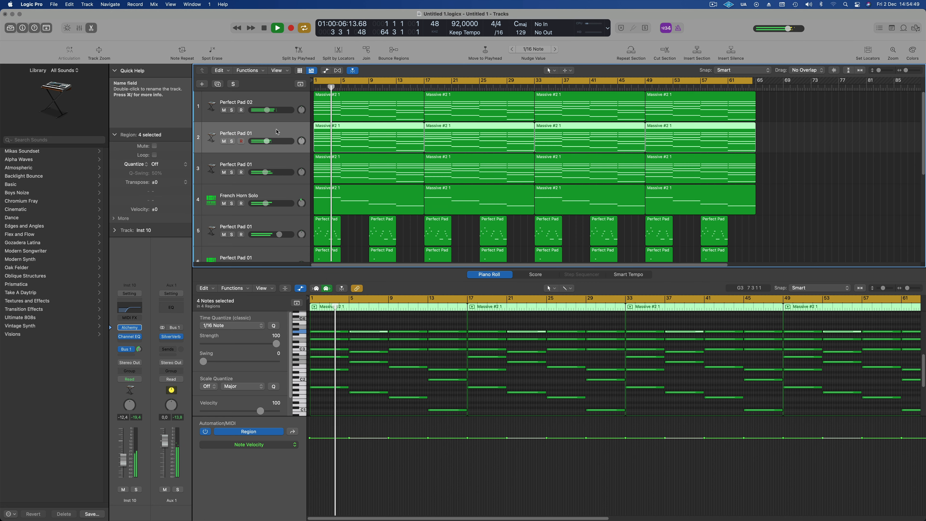
left_click(136, 489)
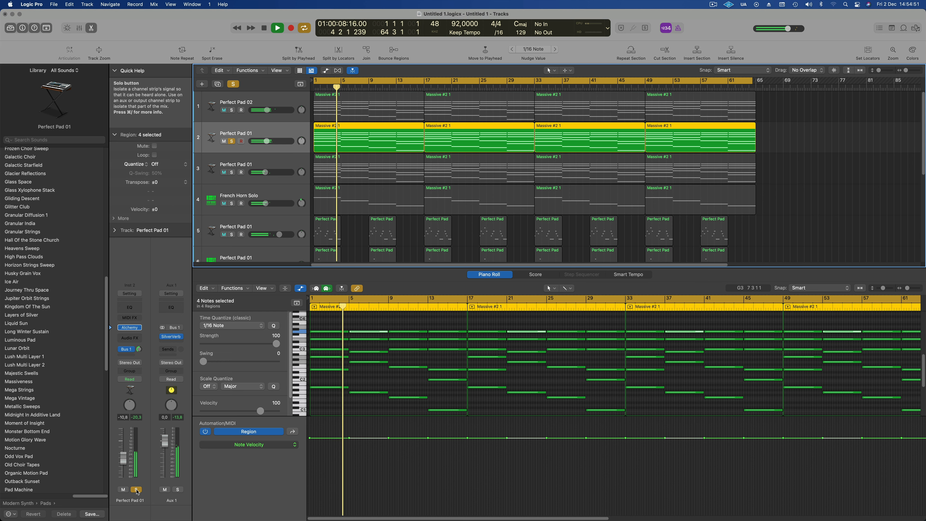
left_click(136, 490)
left_click_drag(123, 459, 123, 465)
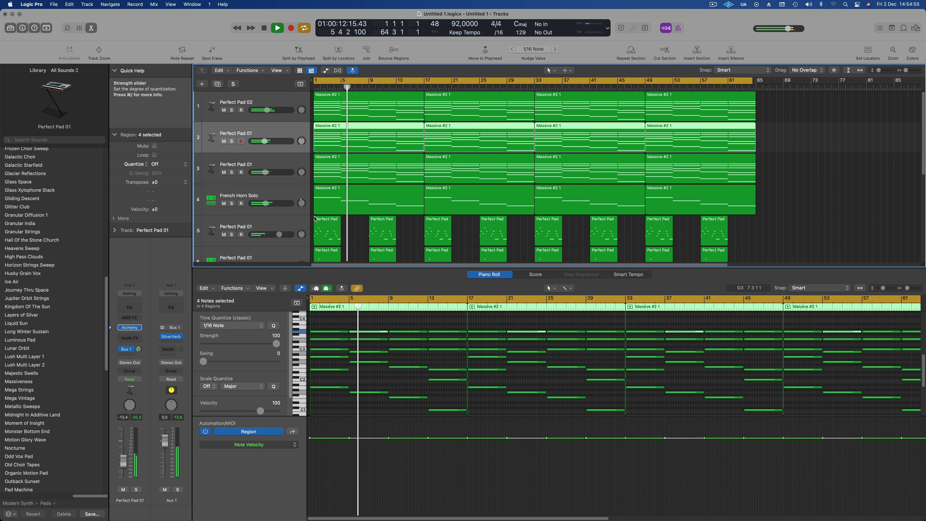
Audition the pad on track 3 and the Perfect Pad 02 track in solo, one after the other.
left_click(232, 172)
left_click(232, 173)
left_click(231, 110)
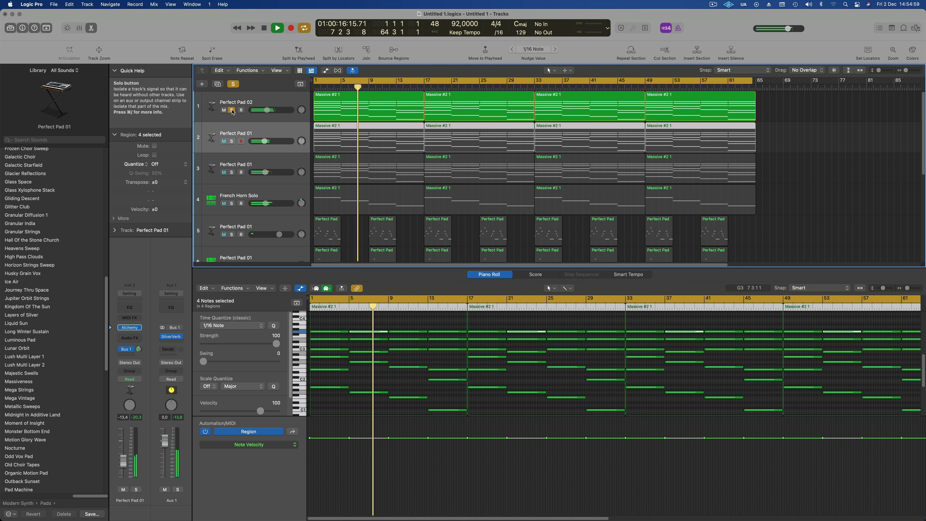
left_click(232, 110)
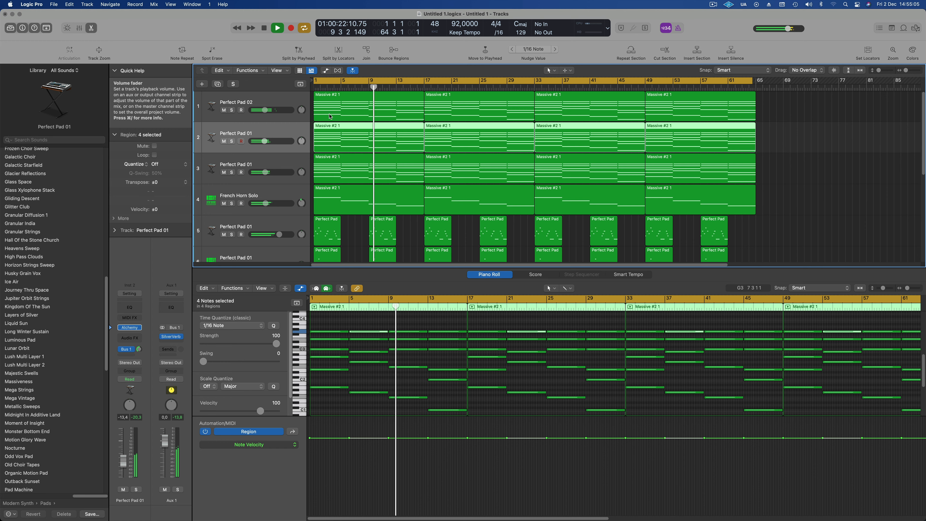
Color and name all regions in the project by their tracks, and clear the selection.
key("super+a")
right_click(393, 127)
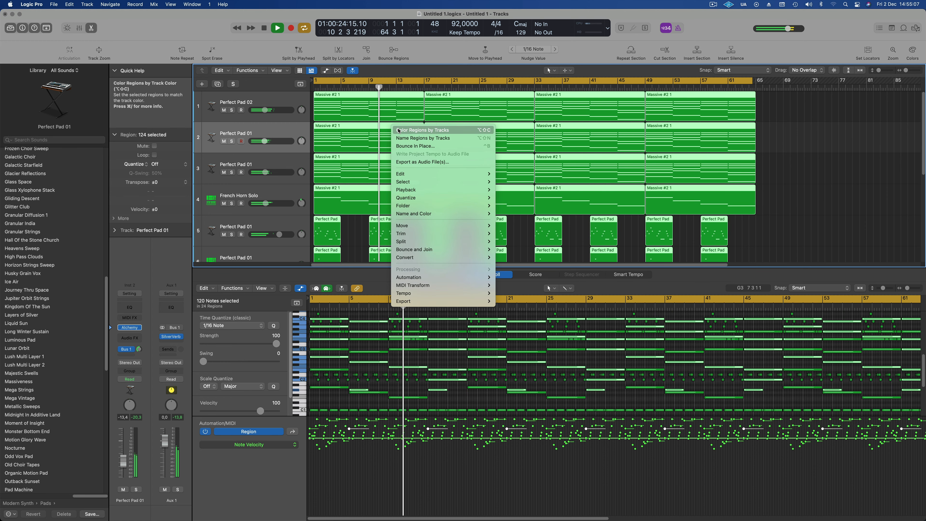
left_click(399, 131)
right_click(403, 127)
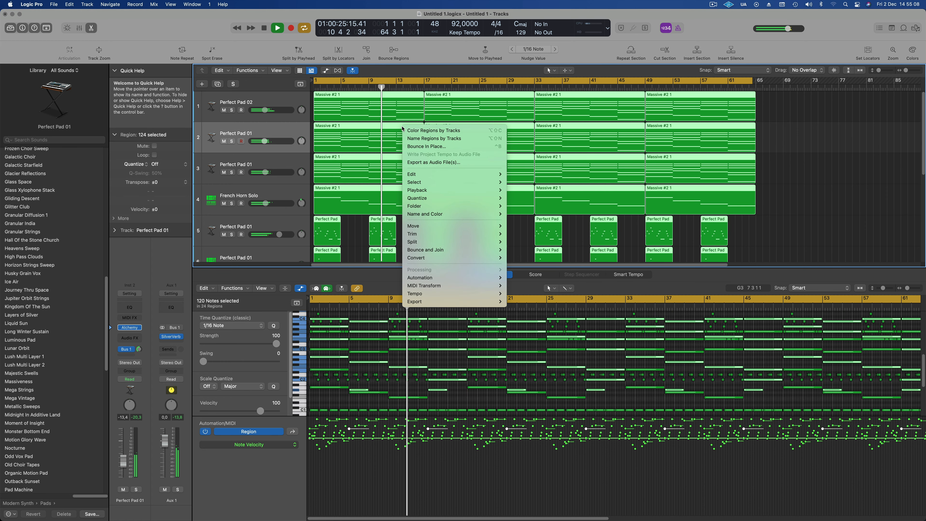
left_click(414, 138)
left_click(770, 198)
key("super+Left")
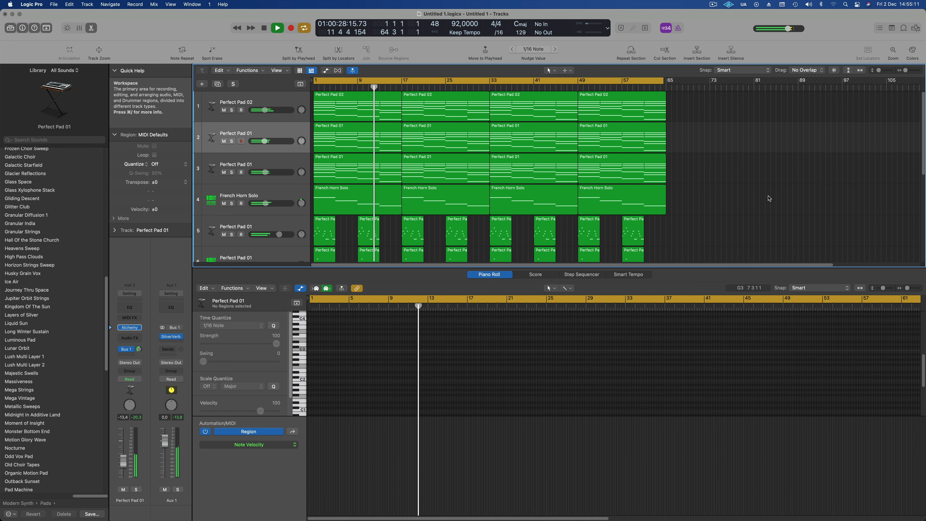
key("super+Right")
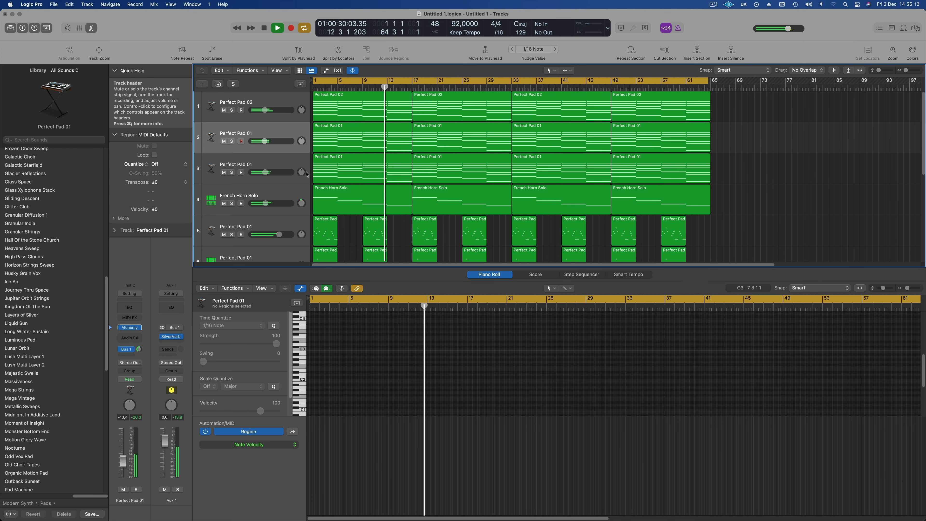
Duplicate the French Horn Solo track and copy the first Perfect Pad 01 region from track 3 onto the new track.
left_click(288, 204)
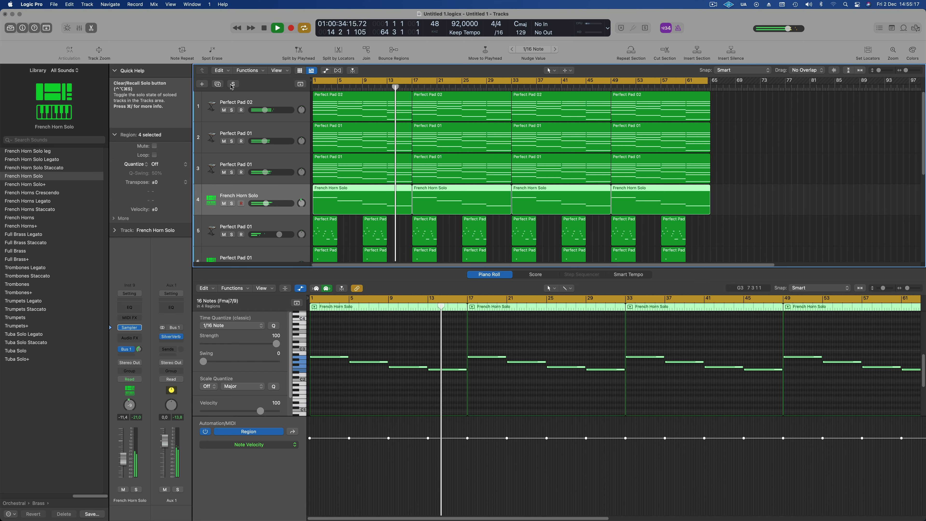
left_click(218, 84)
left_click(359, 166)
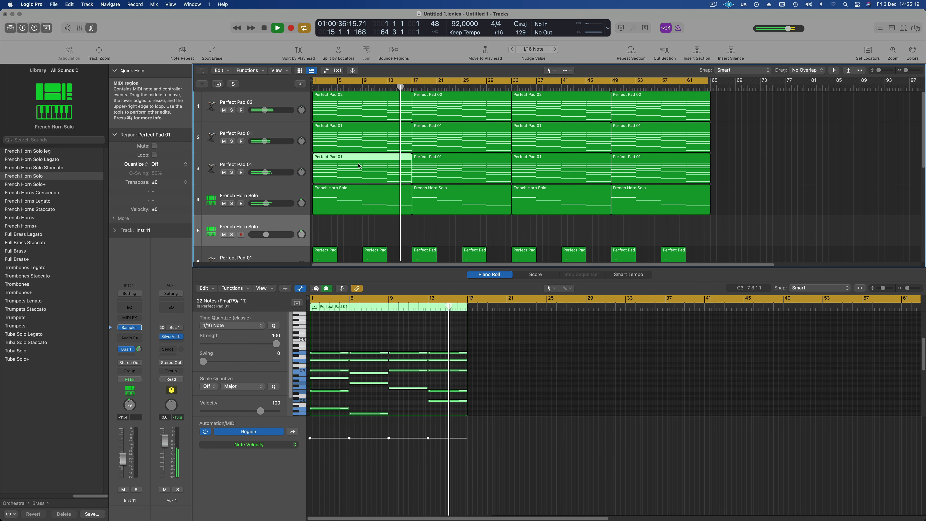
left_click_drag(359, 166, 359, 228)
key("space")
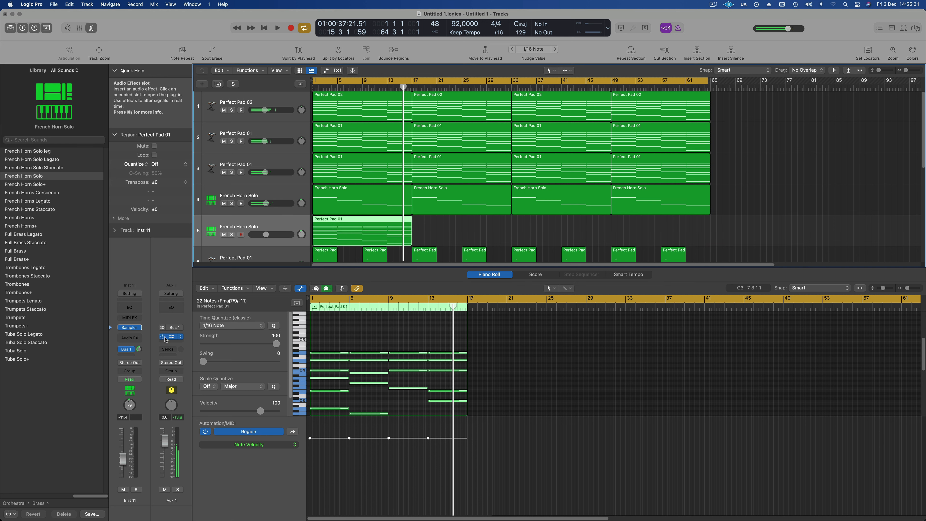
Load the orchestral strings setting Full Strings Legato in the Sampler of the duplicated horn track.
left_click(132, 330)
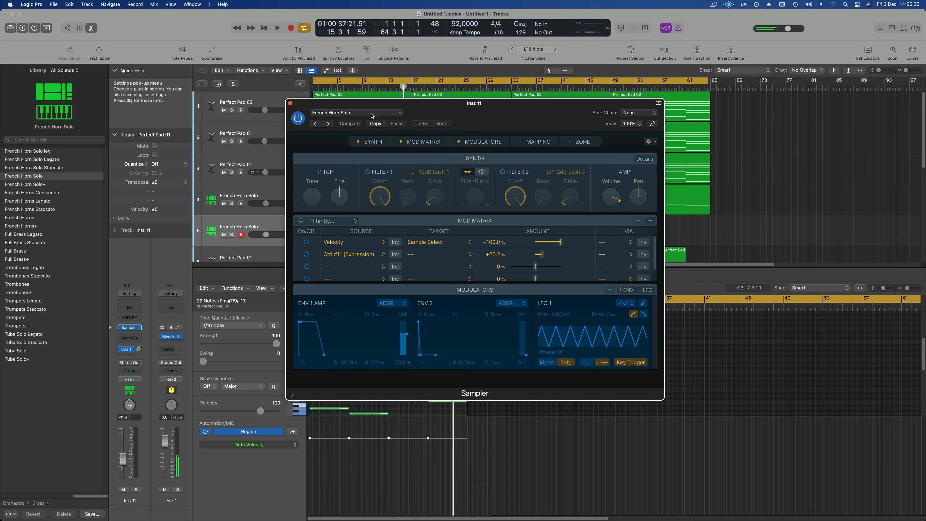
left_click_drag(435, 114, 404, 116)
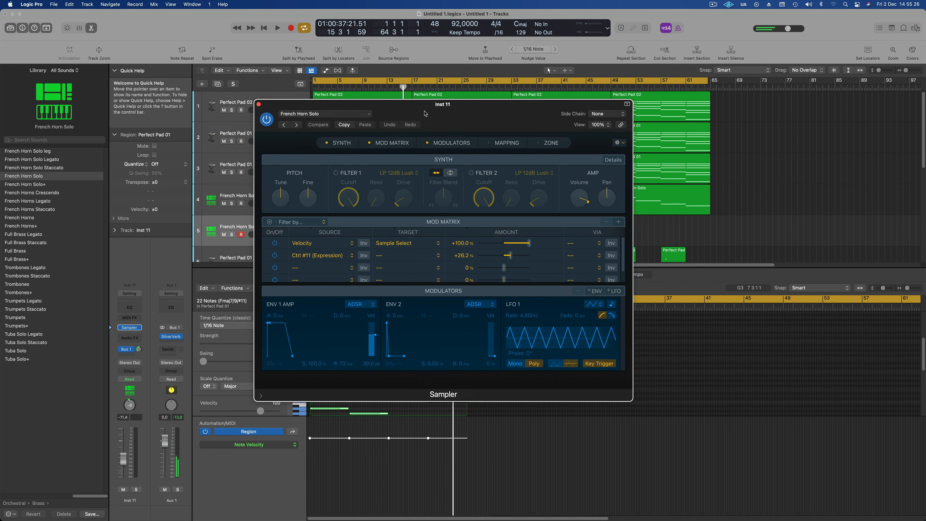
left_click(355, 114)
mouse_move(337, 351)
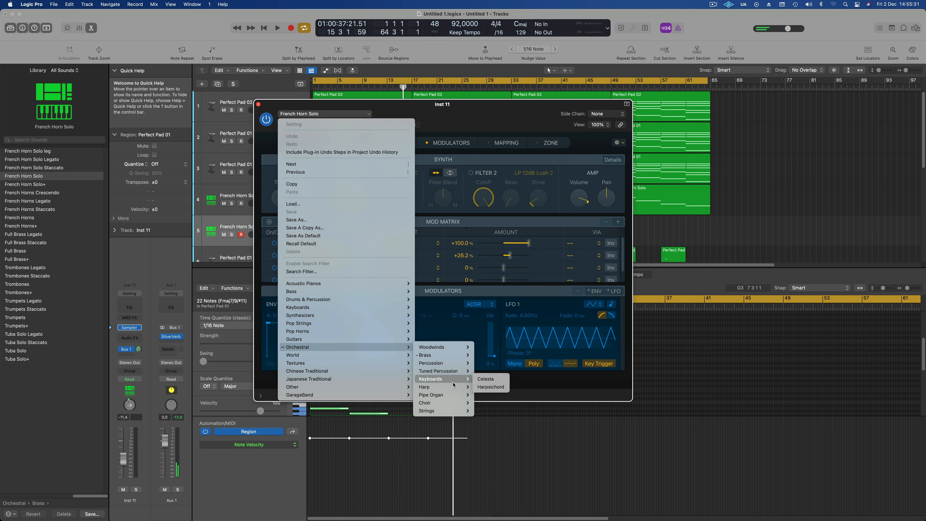
mouse_move(452, 404)
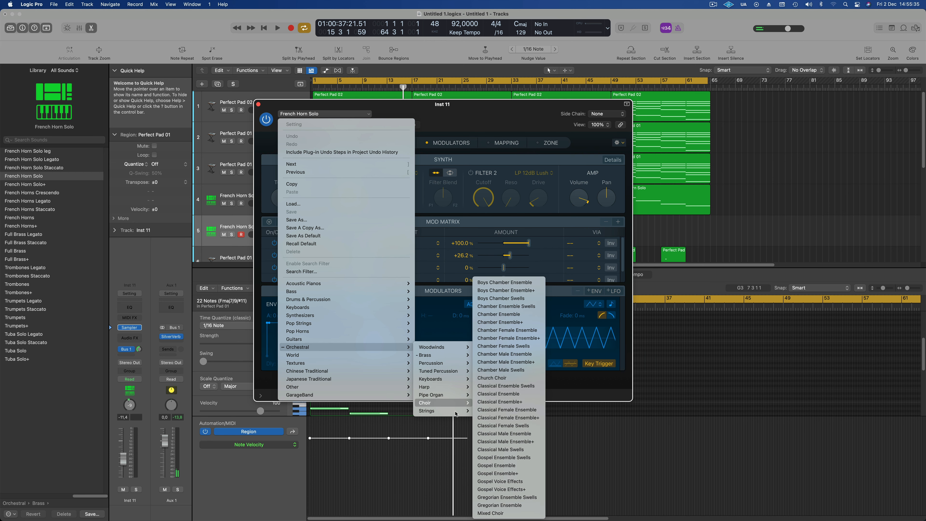
mouse_move(456, 413)
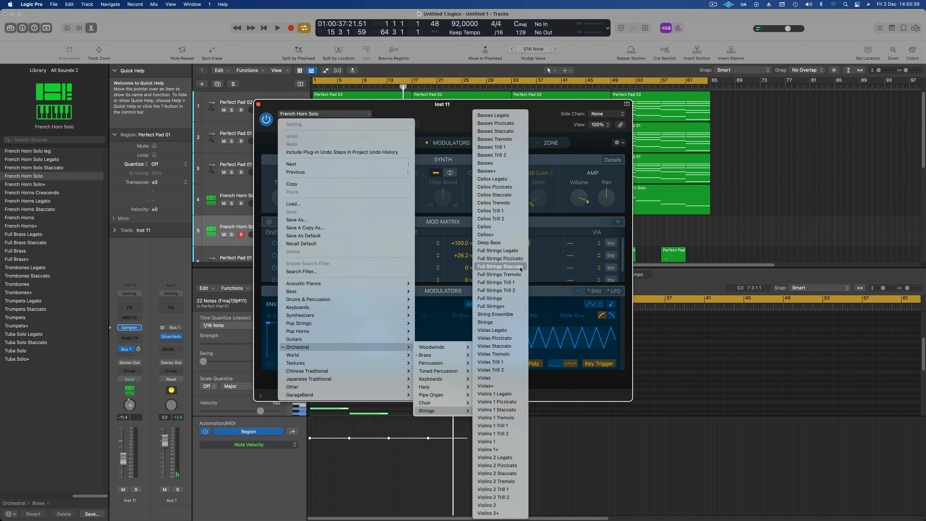
left_click(515, 251)
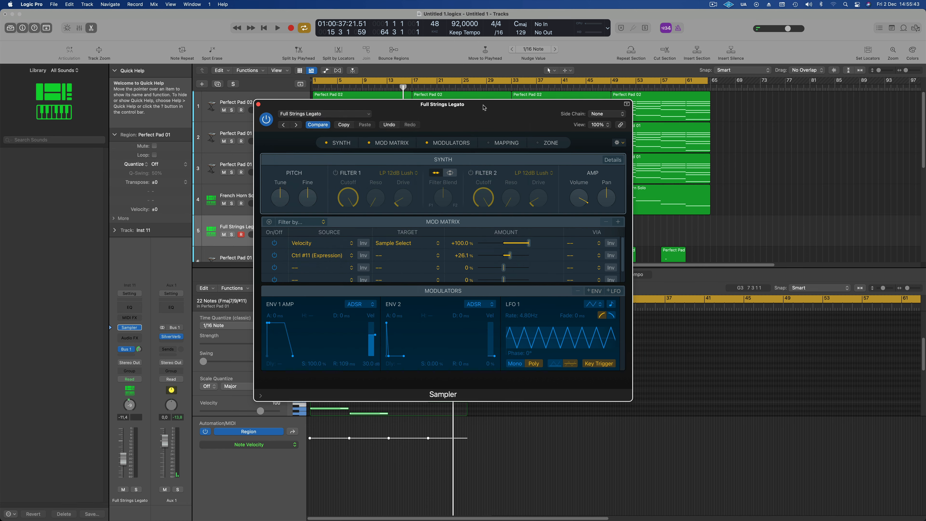
Play the arrangement from the start with the strings and set the Full Strings Legato track volume to -19.0 dB.
left_click_drag(488, 106, 706, 130)
key("space")
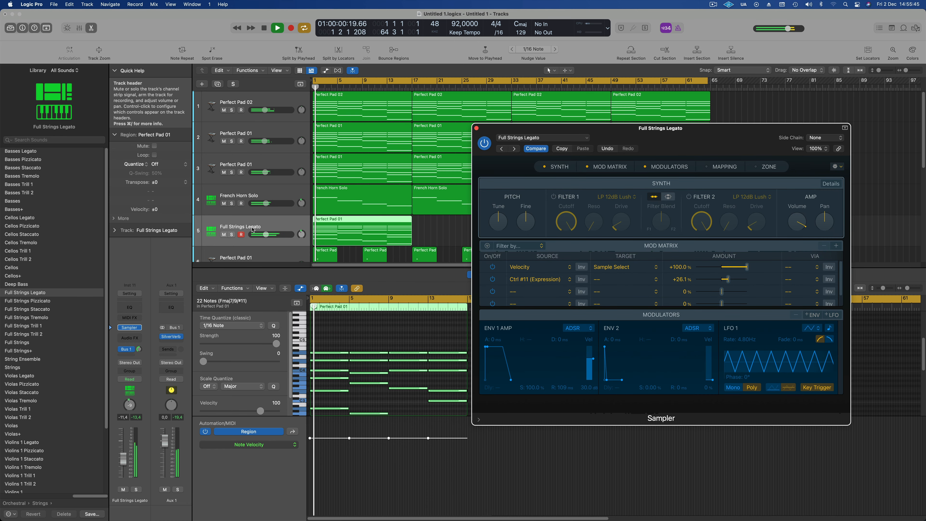
left_click_drag(123, 463, 123, 468)
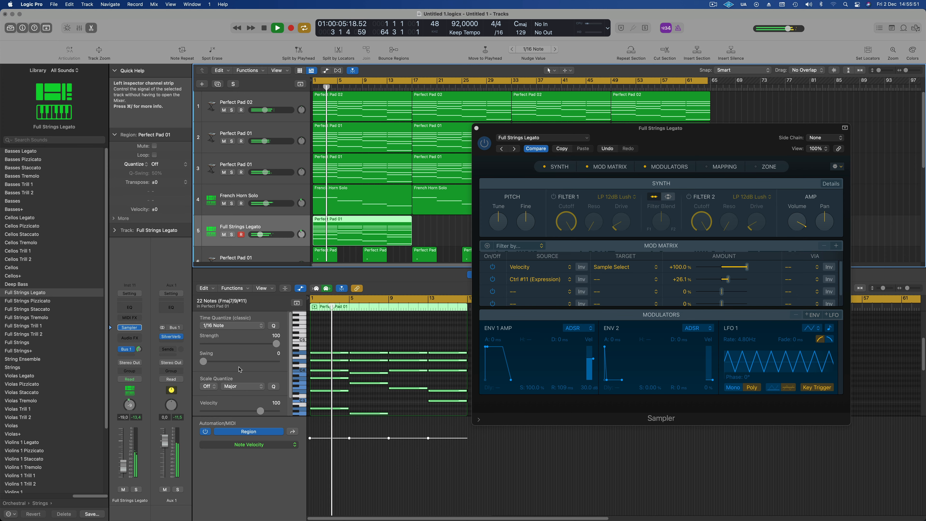
Close the Sampler window and repeat the Perfect Pad 01 region on the Full Strings Legato track three times.
left_click_drag(675, 133, 621, 149)
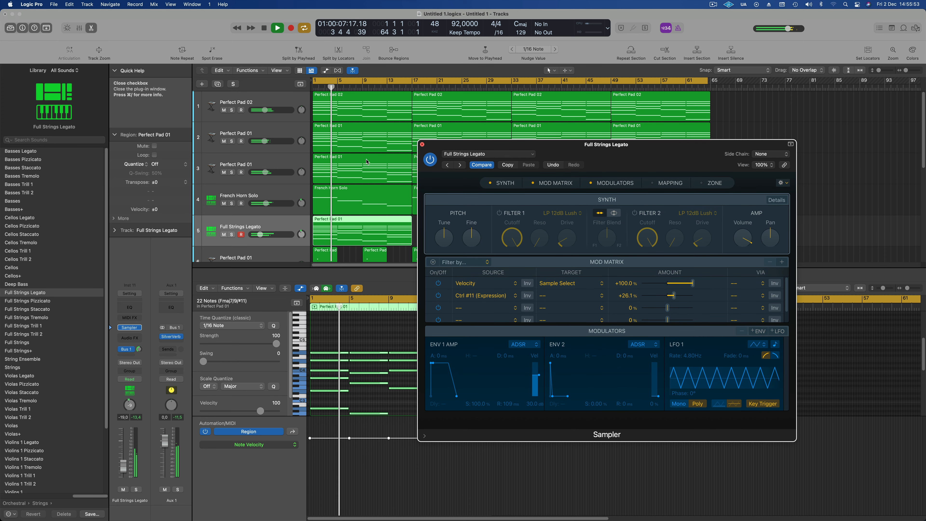
left_click(422, 144)
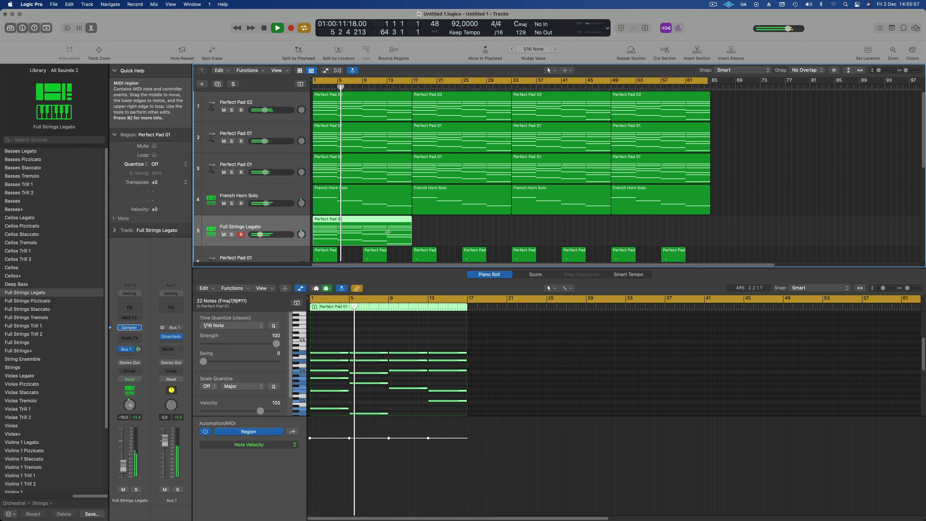
key("super+r")
key("super+r")
key("super+r")
scroll(531, 195, "down", 1)
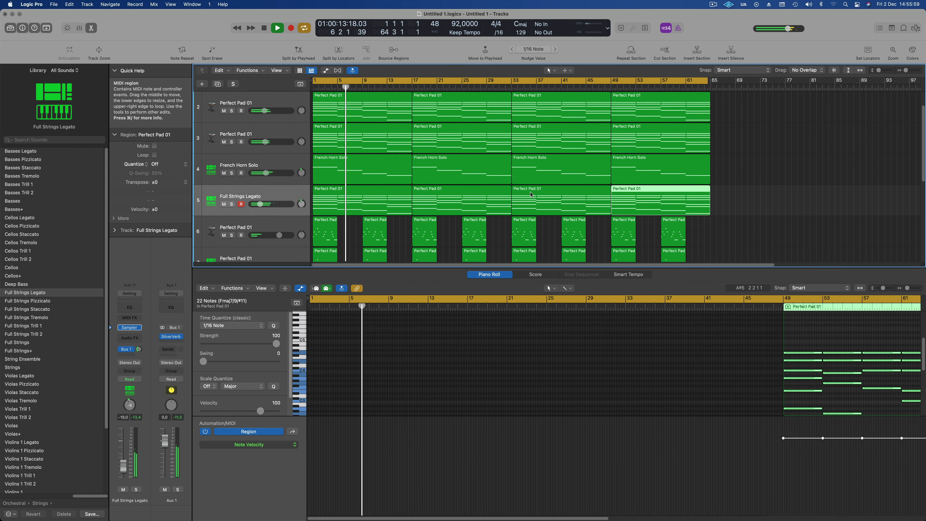
Play from the start, check the grand piano track 7 against the mix, and set its volume to -4.9 dB.
scroll(531, 194, "down", 3)
key("Return")
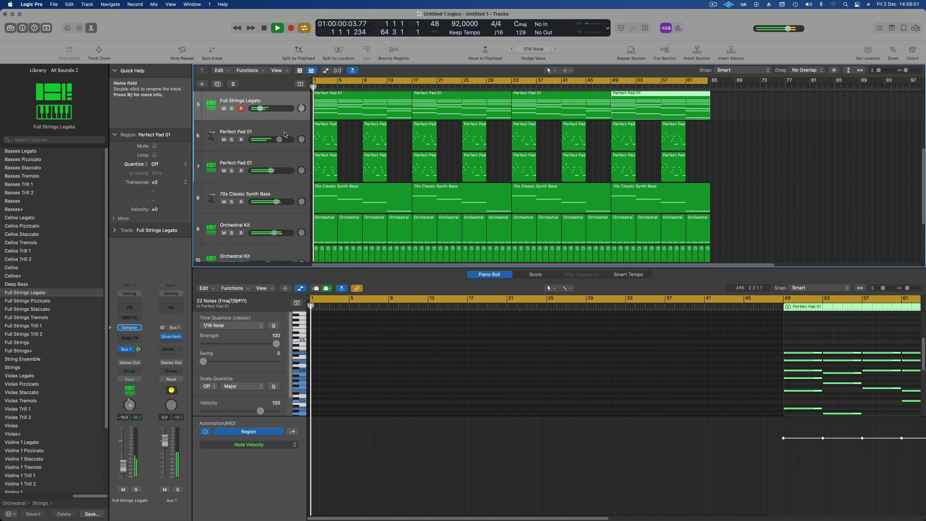
left_click(255, 162)
key("space")
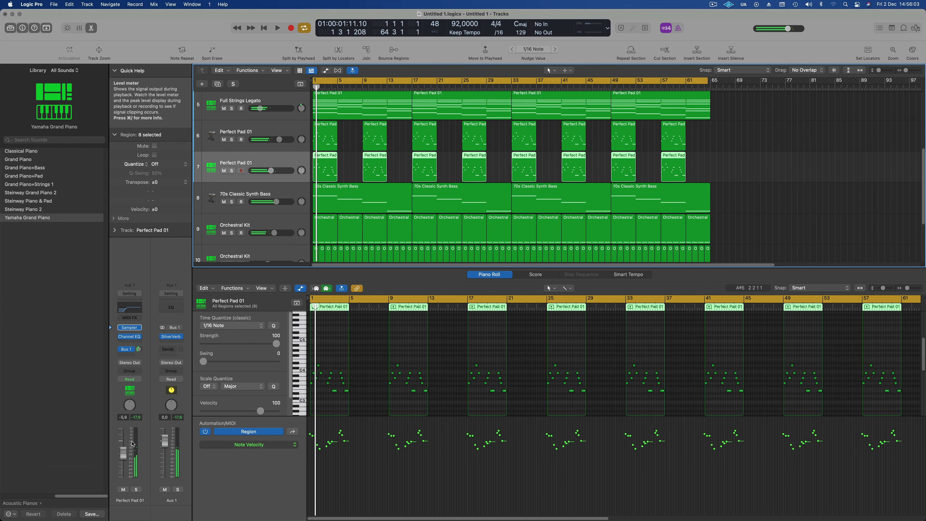
key("space")
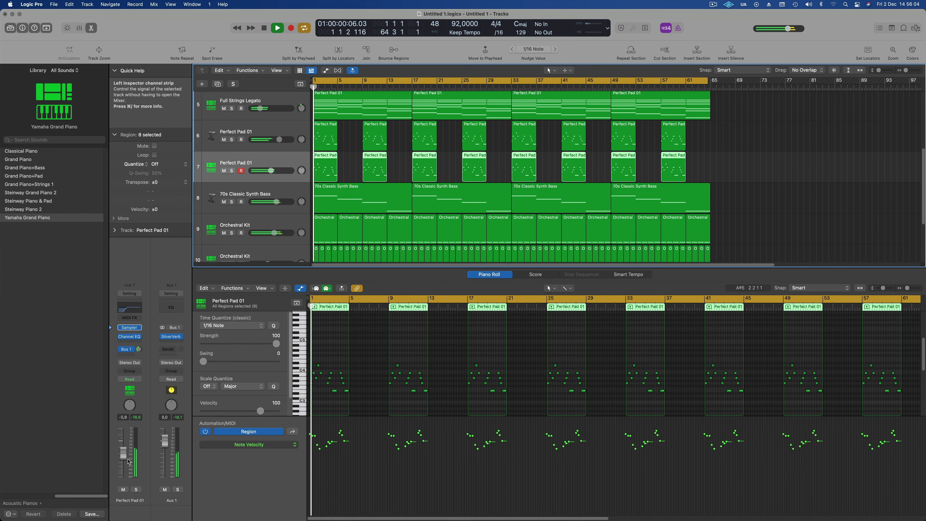
left_click(135, 490)
left_click(136, 489)
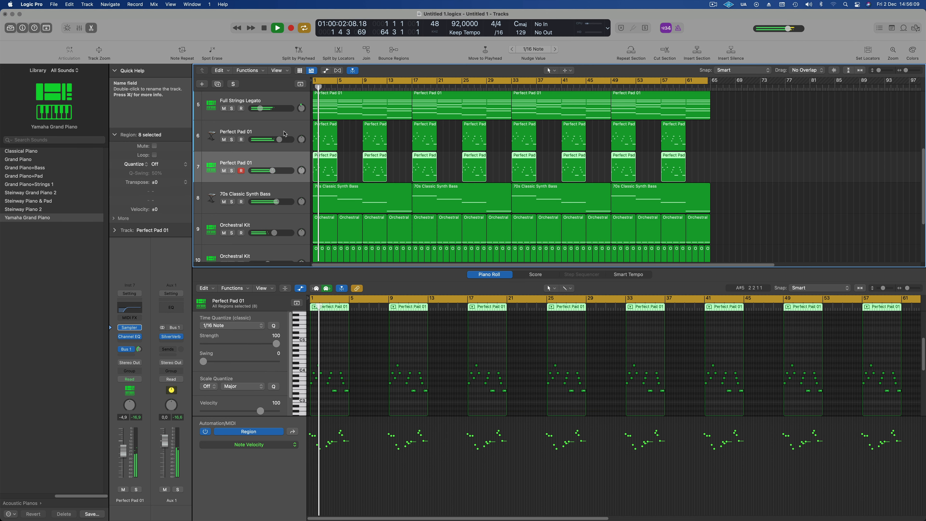
Audition the Full Strings Legato track in solo and in the full mix, and set its volume to -19.5 dB.
key("Up")
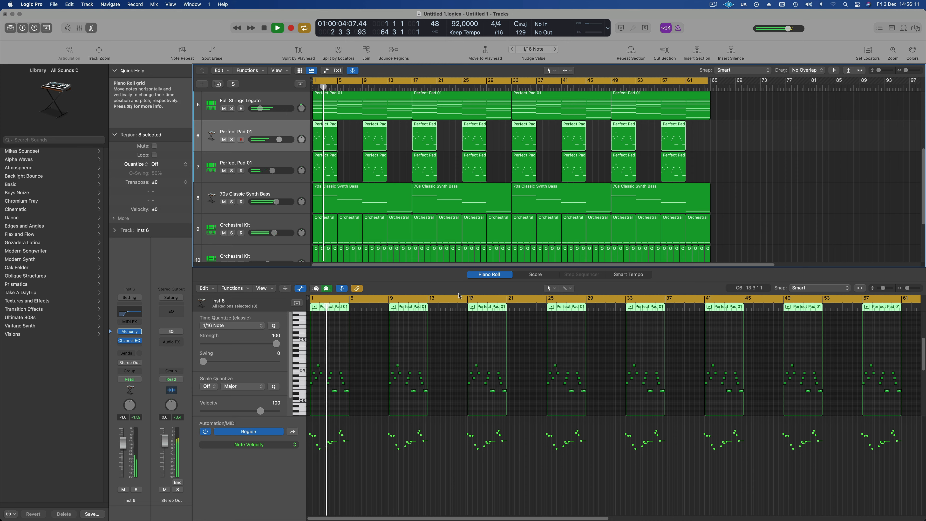
scroll(396, 217, "up", 5)
scroll(397, 218, "up", 1)
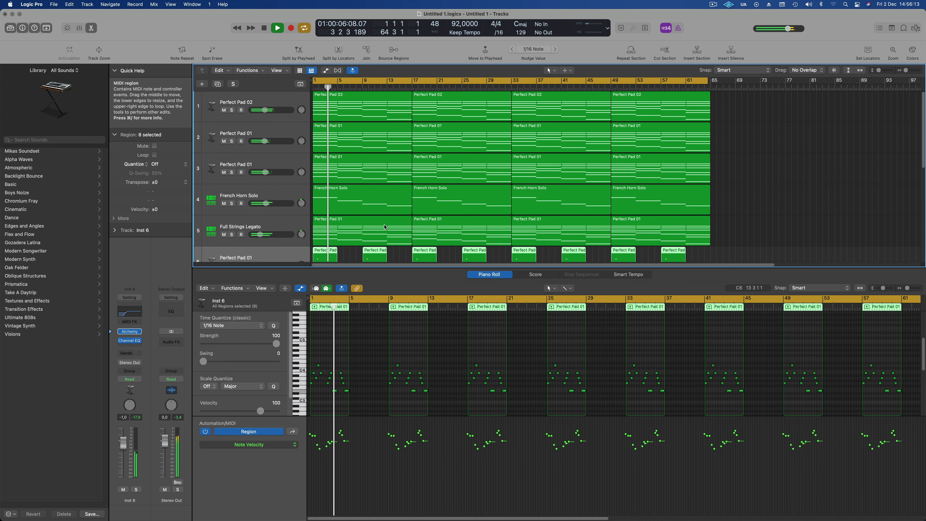
key("super+Right")
key("super+Left")
left_click(231, 235)
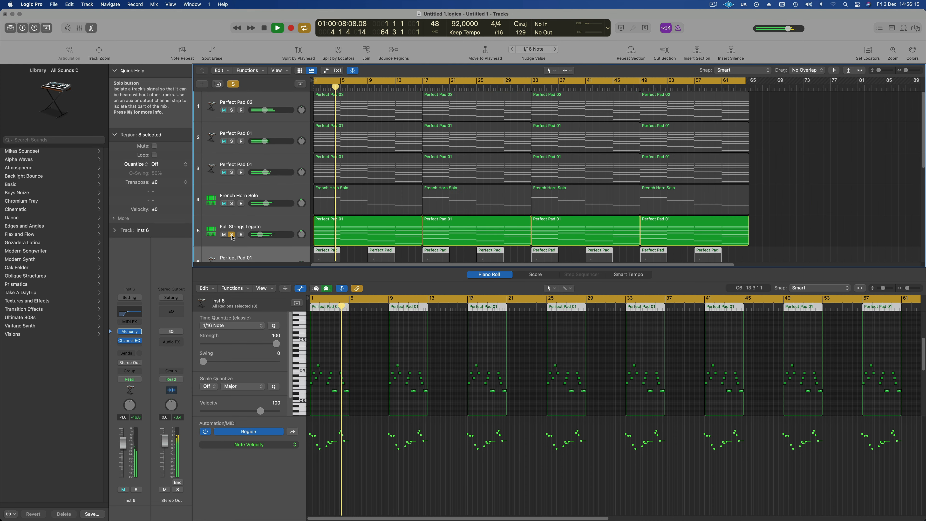
left_click(231, 235)
left_click(223, 242)
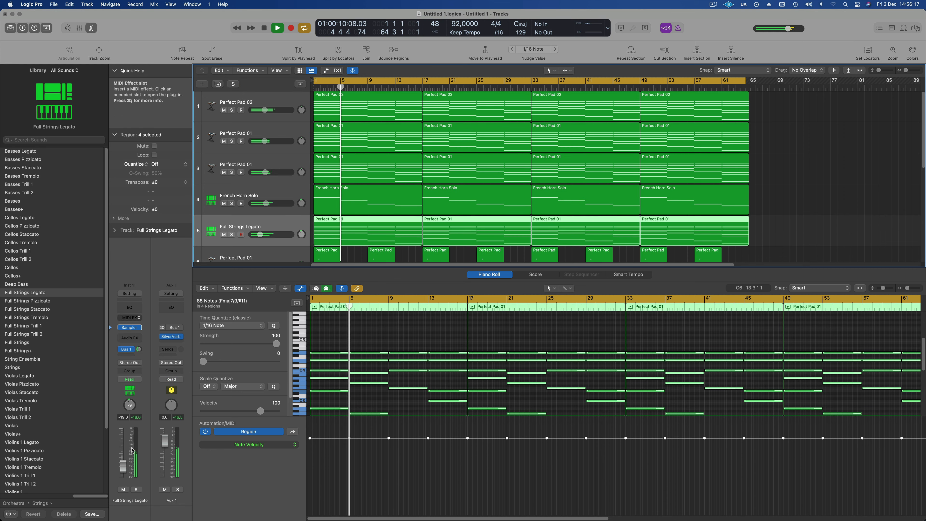
scroll(237, 219, "down", 2)
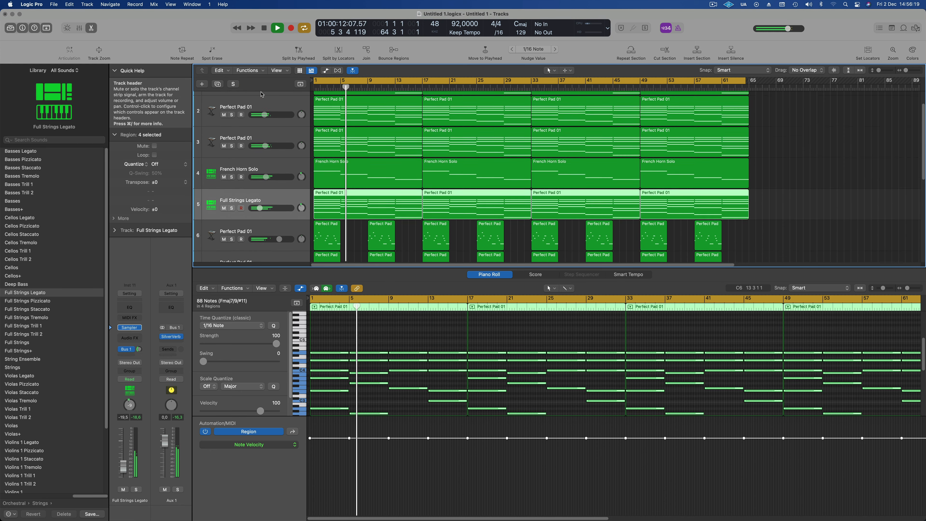
Duplicate the Full Strings Legato track and copy its first Perfect Pad 01 region onto the new track.
scroll(236, 190, "up", 1)
left_click(220, 87)
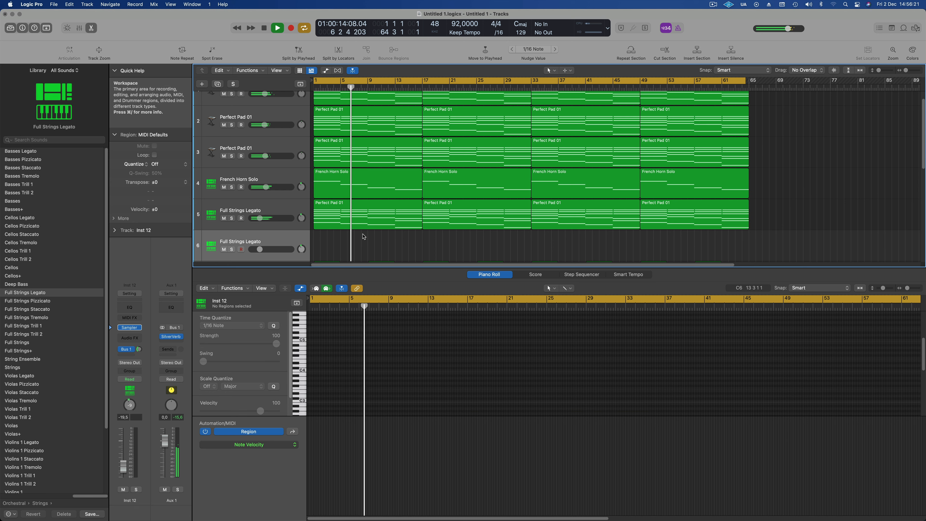
left_click_drag(362, 224, 364, 242)
key("space")
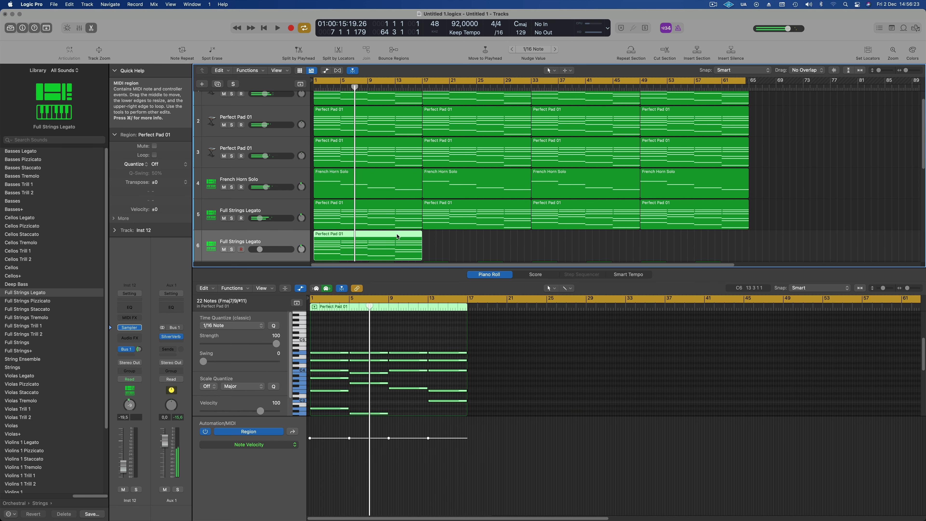
Repeat the copied region on the duplicated strings track three times to match the length of the other tracks.
key("super+r")
key("super+r")
key("super+r")
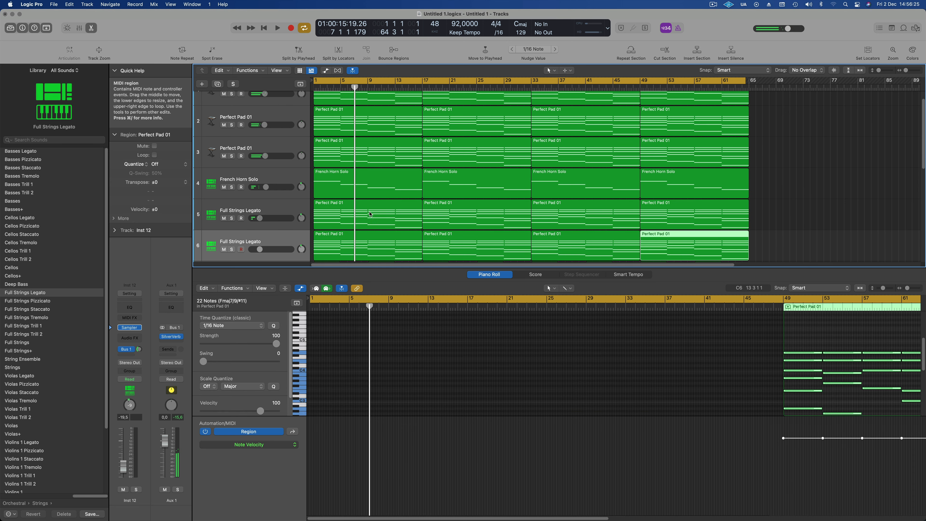
Play the arrangement from the start, look over the mixer channels, and close the lower area to show all tracks.
left_click(285, 240)
key("Return")
key("space")
key("super+Left")
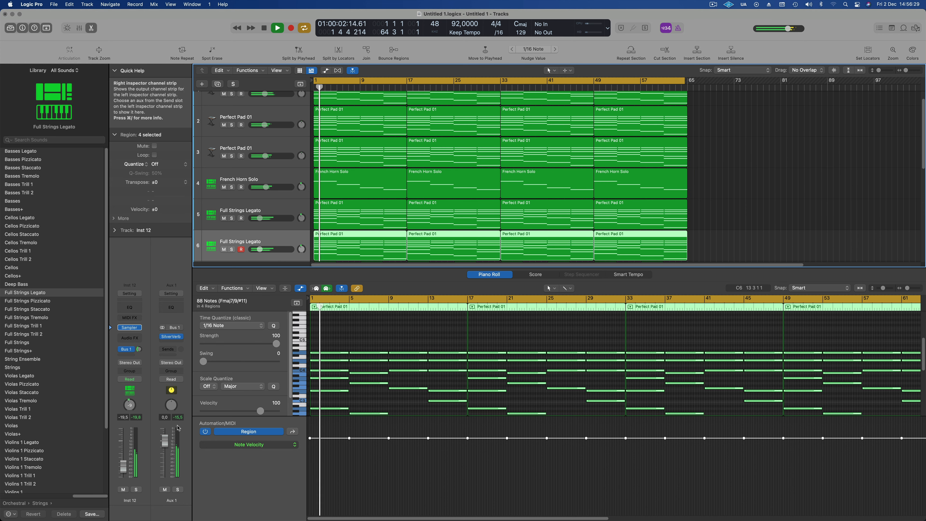
key("x")
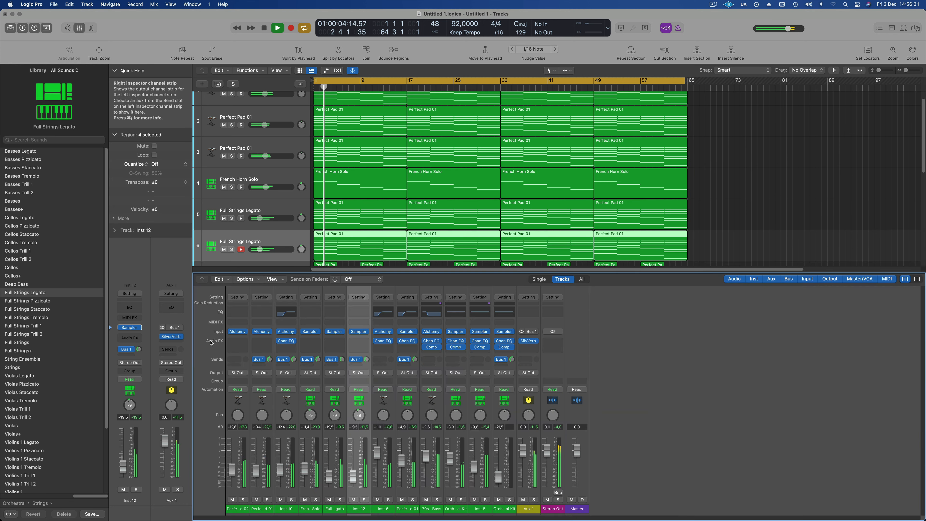
key("x")
left_click(211, 351)
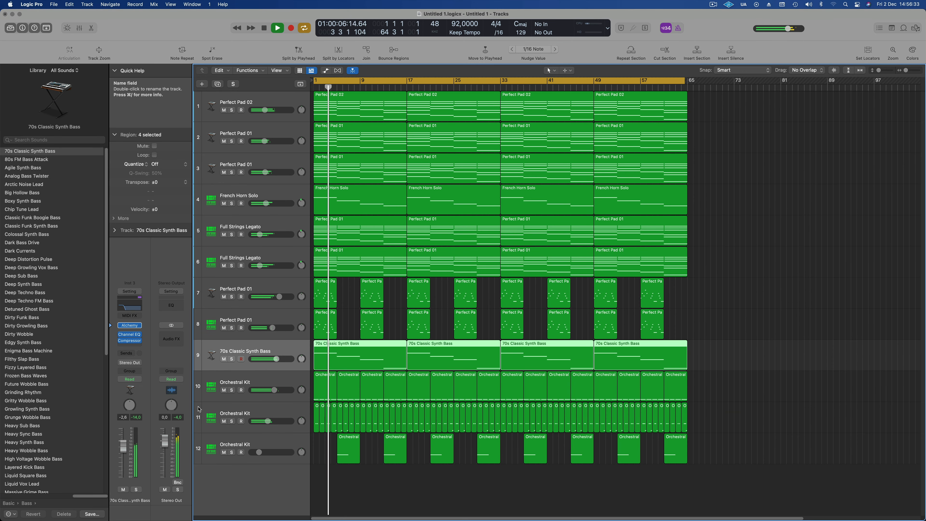
Load the orchestral choir setting Gospel Voice Effects in the Sampler of the duplicated strings track 6.
left_click(287, 261)
key("Return")
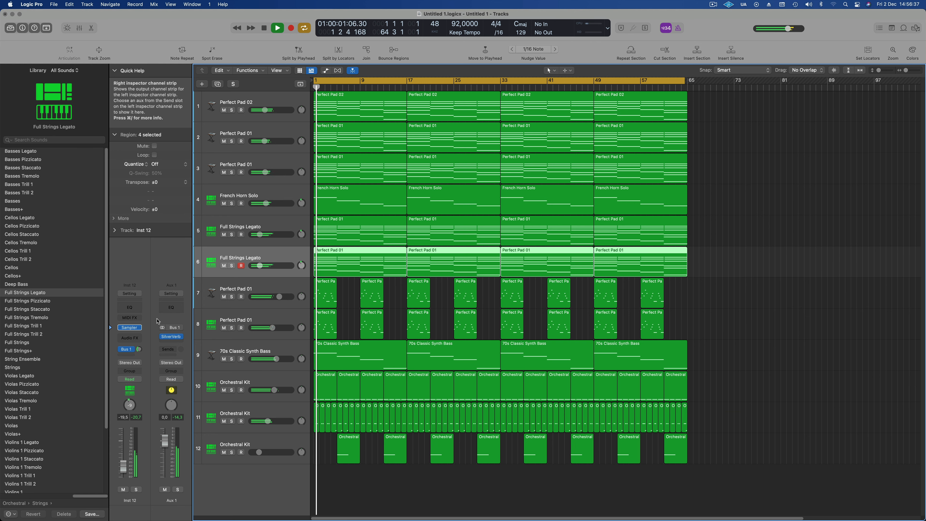
left_click(129, 329)
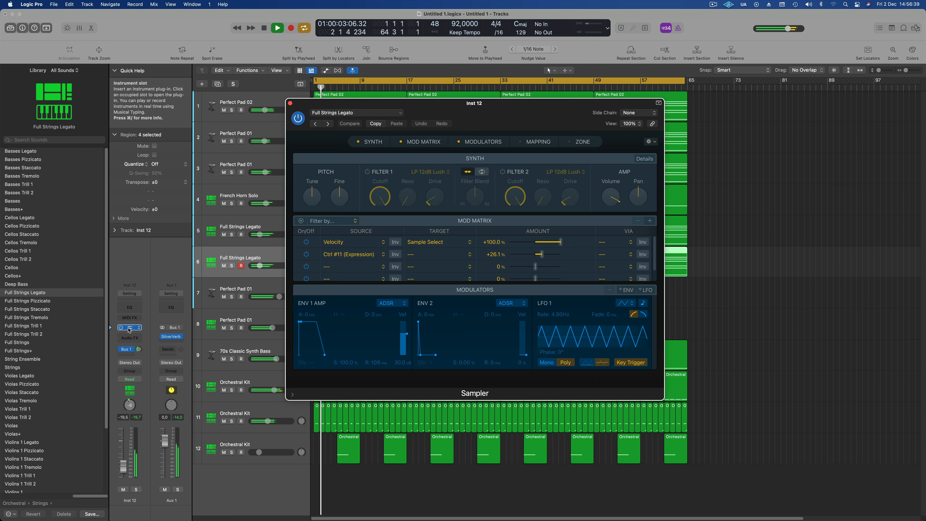
left_click(366, 112)
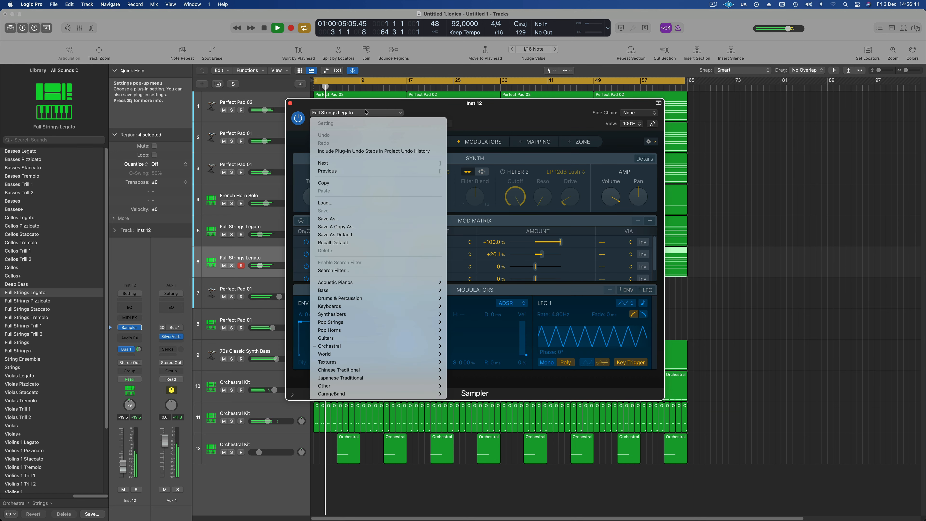
mouse_move(366, 349)
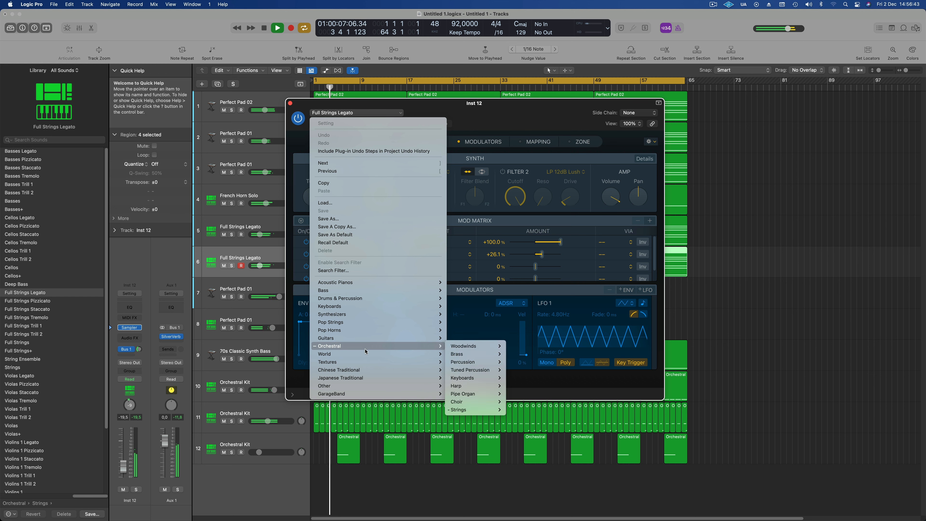
mouse_move(471, 403)
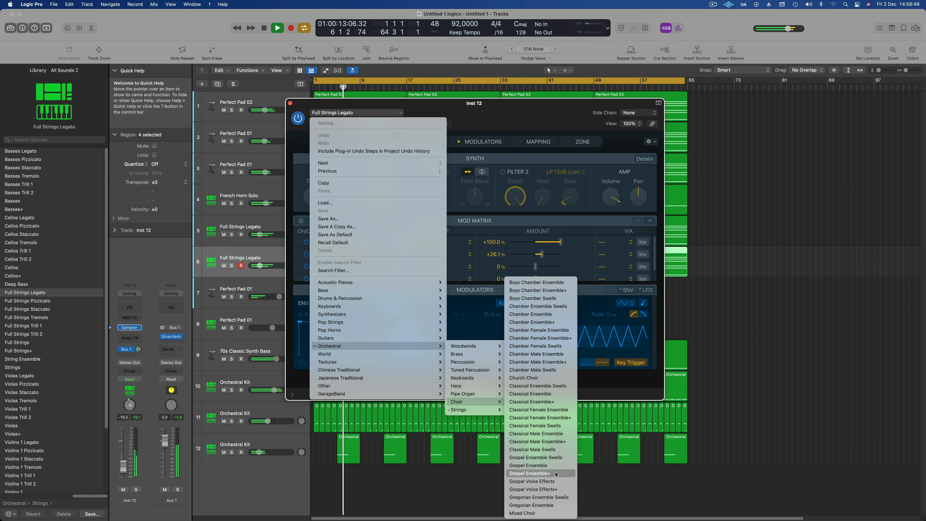
left_click(555, 483)
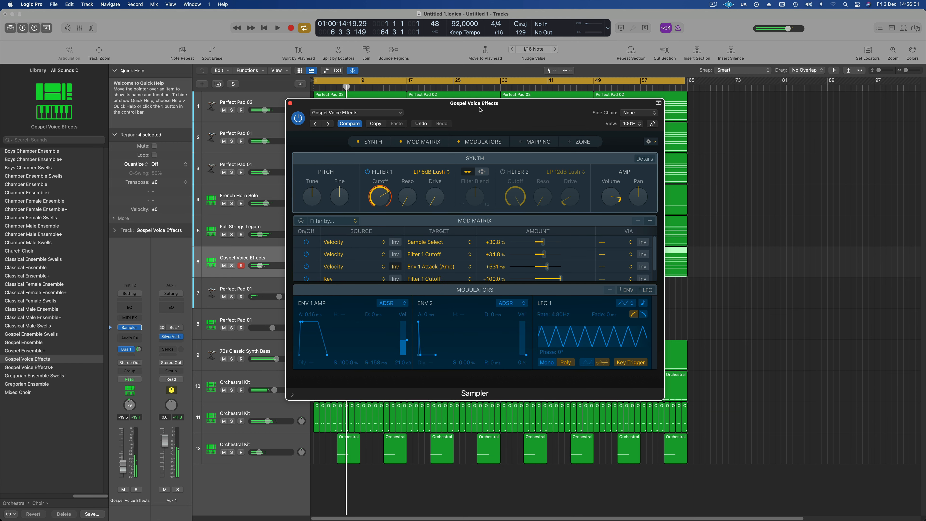
Play from the start with the choir sound and set the Gospel Voice Effects track volume to -14.4 dB.
left_click_drag(485, 110, 687, 93)
key("space")
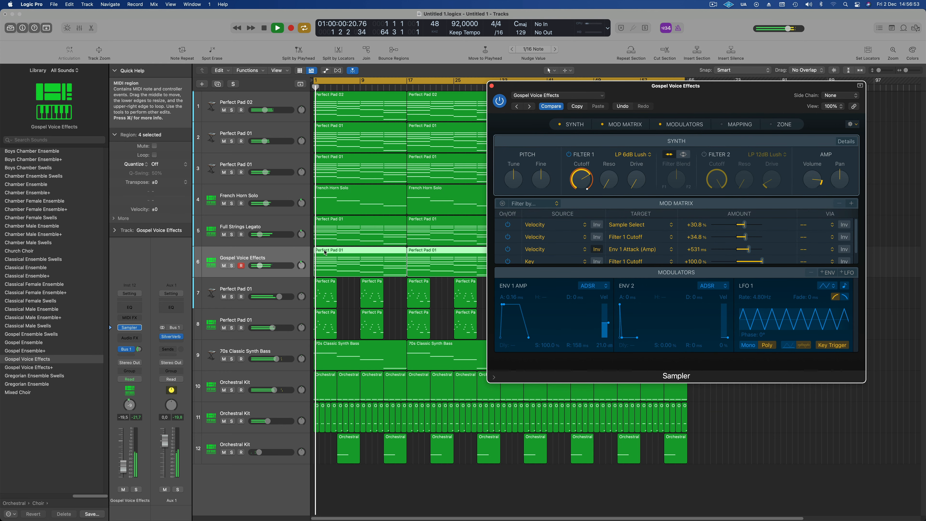
left_click(155, 402)
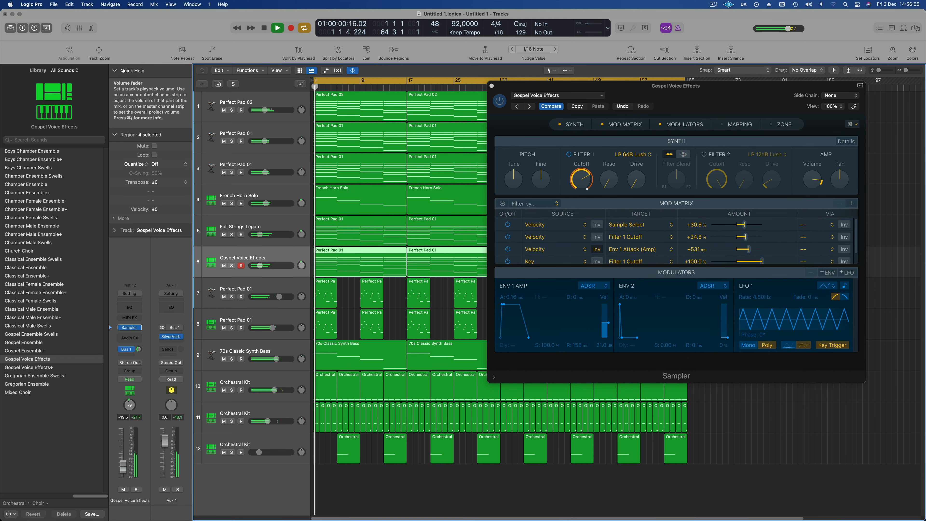
left_click_drag(123, 467, 123, 462)
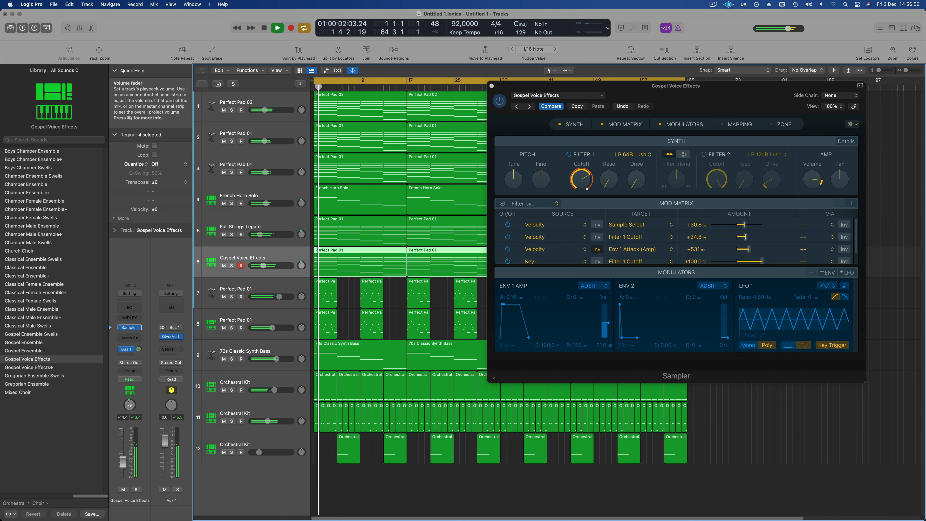
Solo the Gospel Voice Effects track and close its Sampler window.
left_click(136, 490)
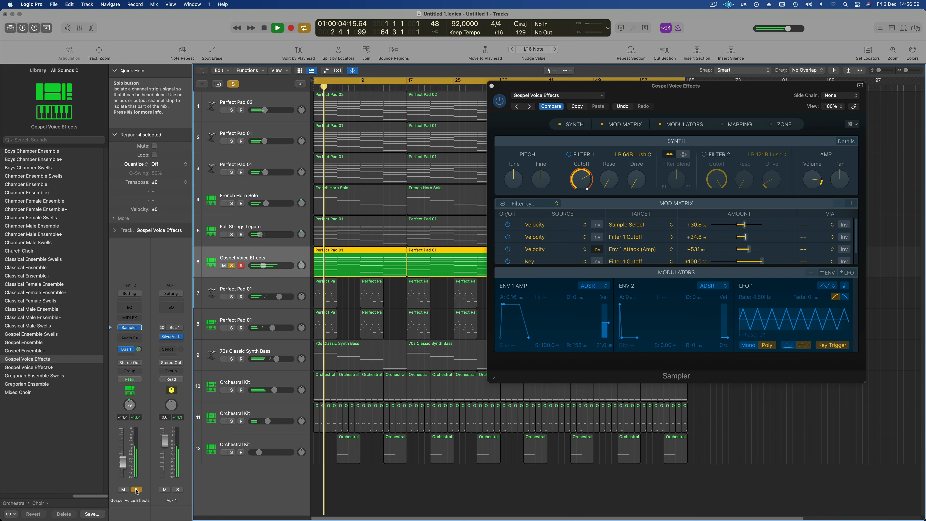
left_click_drag(510, 87, 521, 86)
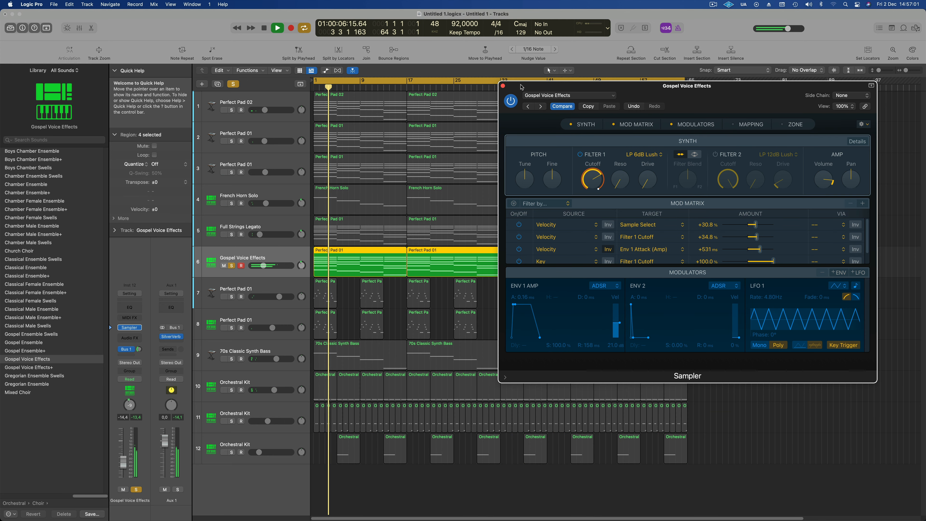
left_click(503, 87)
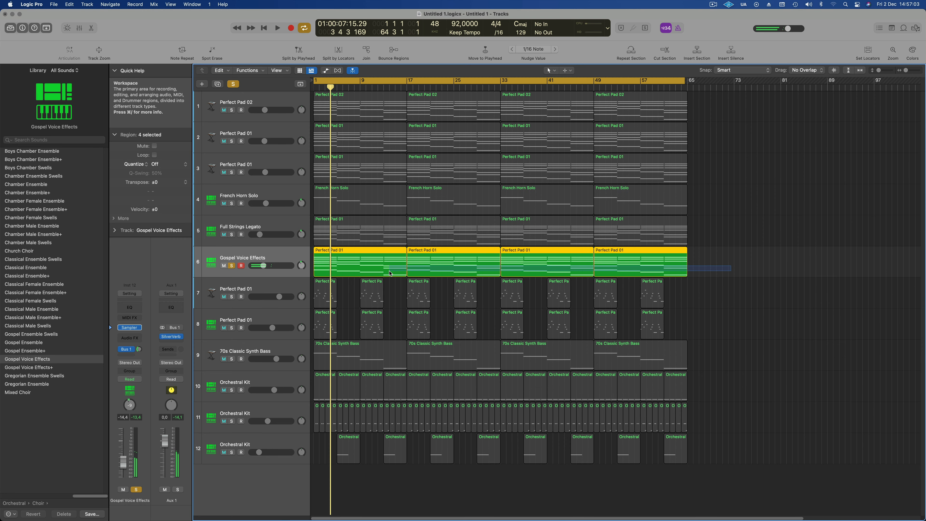
Replace the regions on the Gospel Voice Effects track with a copy of the first Perfect Pad 01 region from track 2.
key("Delete")
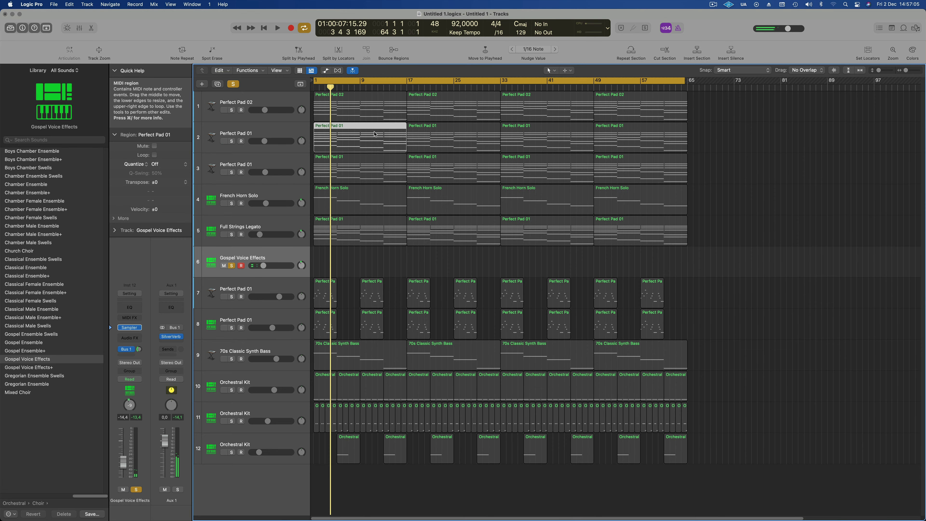
left_click_drag(375, 134, 361, 256)
key("space")
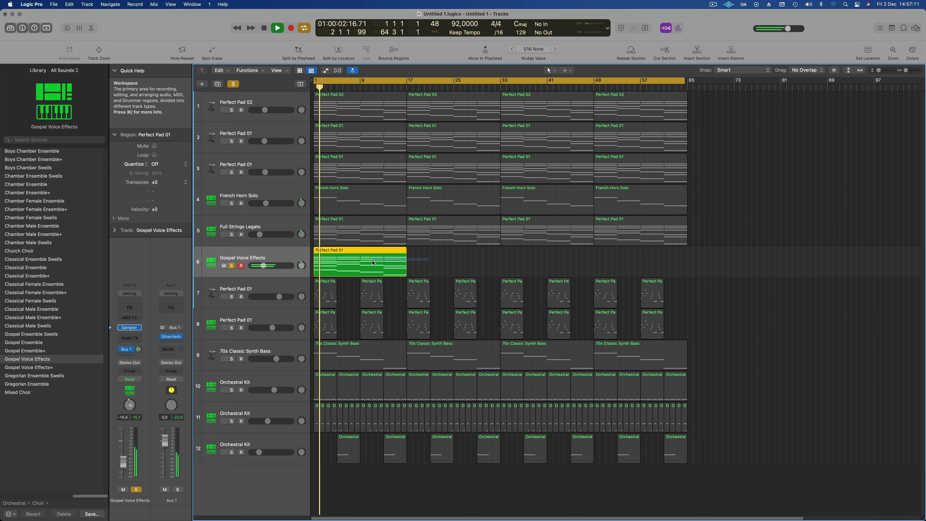
Repeat the new Perfect Pad 01 region on the Gospel Voice Effects track three times.
key("super+r")
key("super+r")
key("super+r")
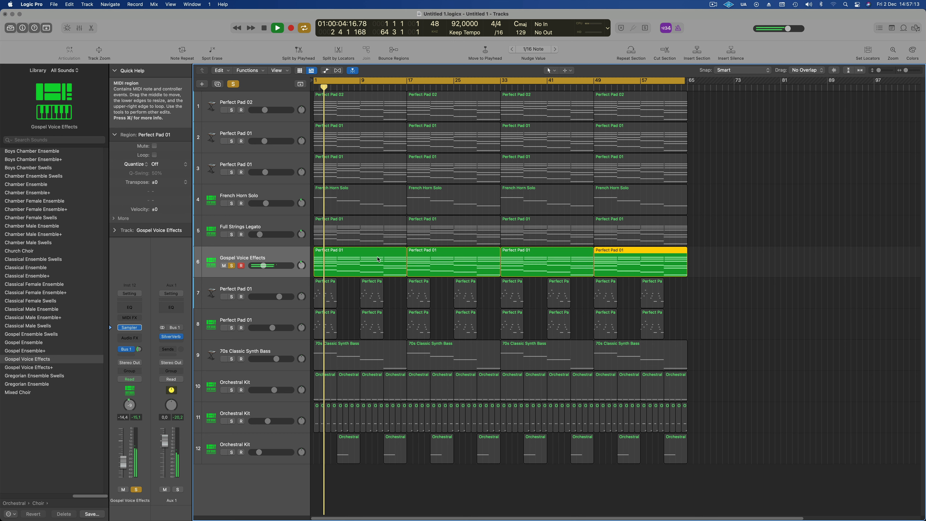
Turn off solo on the Gospel Voice Effects track, play the full mix from the start, and set its volume to -14.8 dB.
left_click(232, 265)
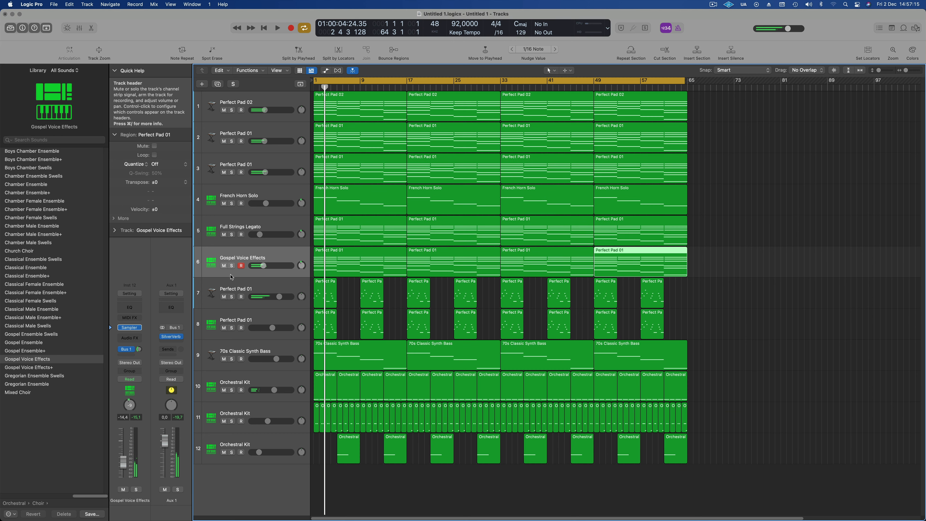
key("space")
left_click(228, 274)
left_click_drag(124, 463, 125, 464)
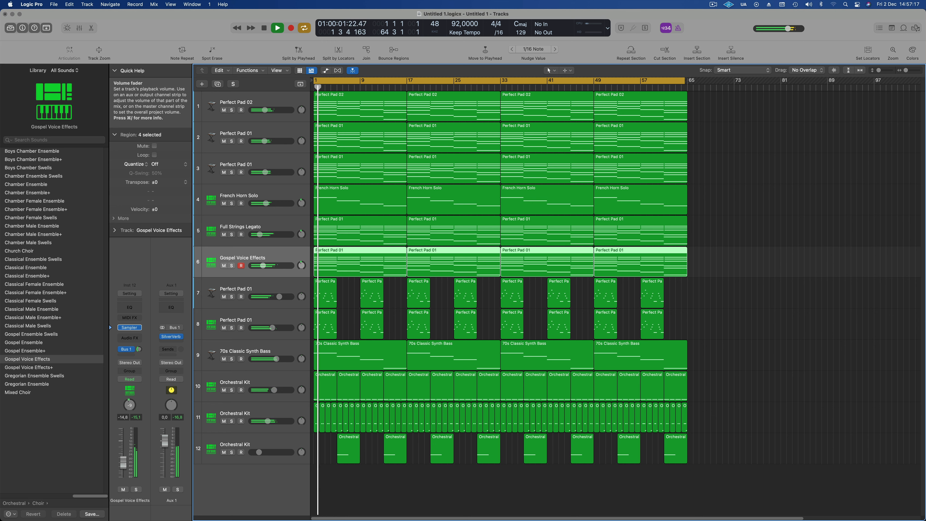
Load the Gospel Voice Effects+ choir preset in the Sampler of the Gospel Voice Effects track while the mix plays from the start.
key("Return")
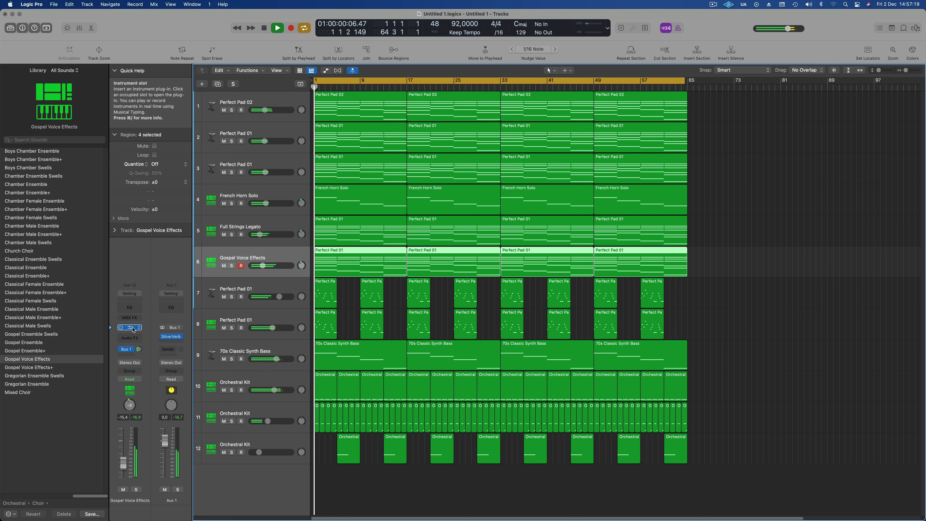
left_click(132, 328)
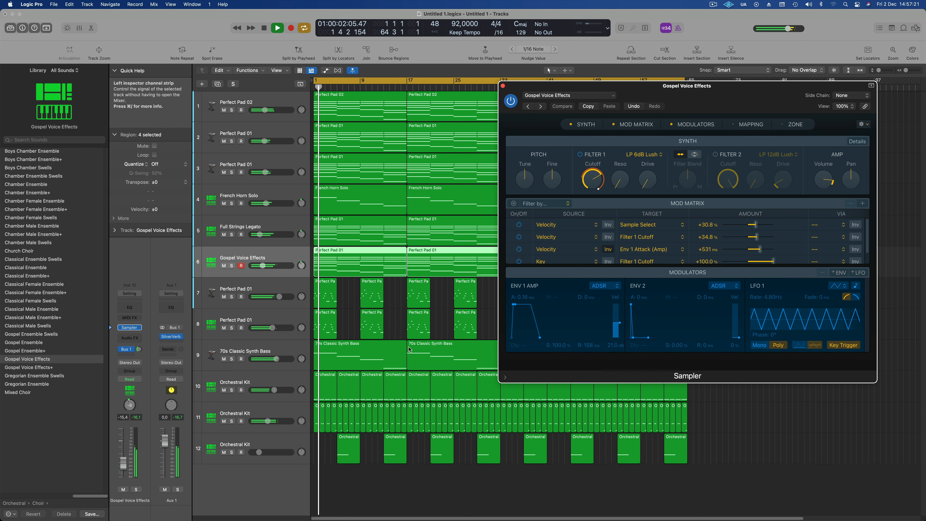
left_click_drag(738, 89, 675, 105)
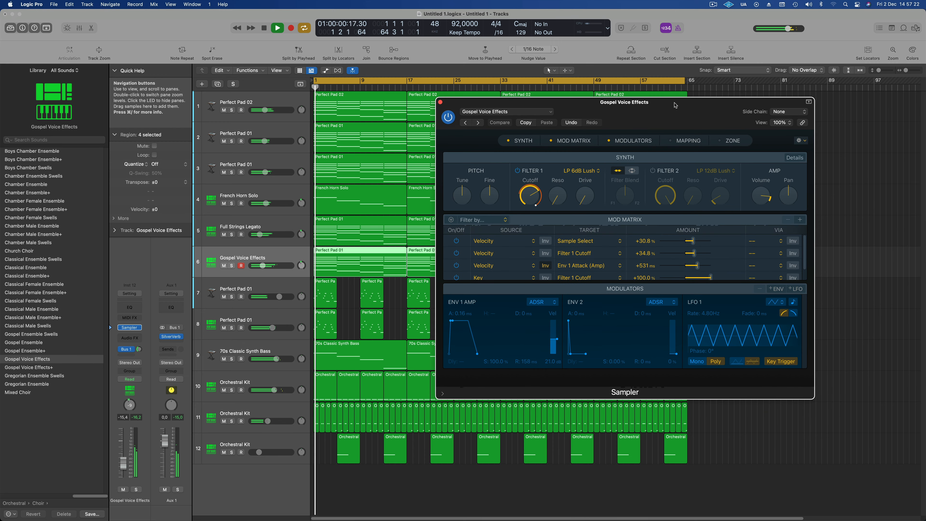
left_click(544, 111)
mouse_move(552, 344)
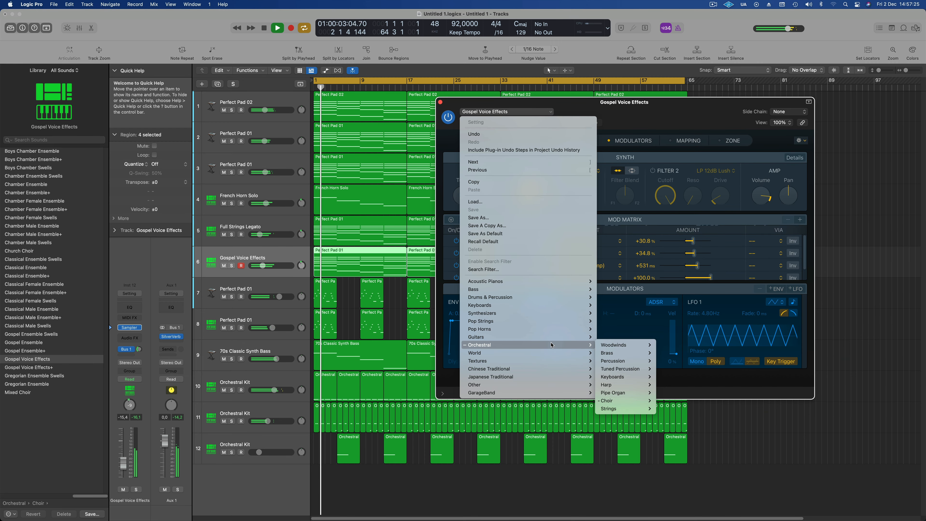
mouse_move(616, 402)
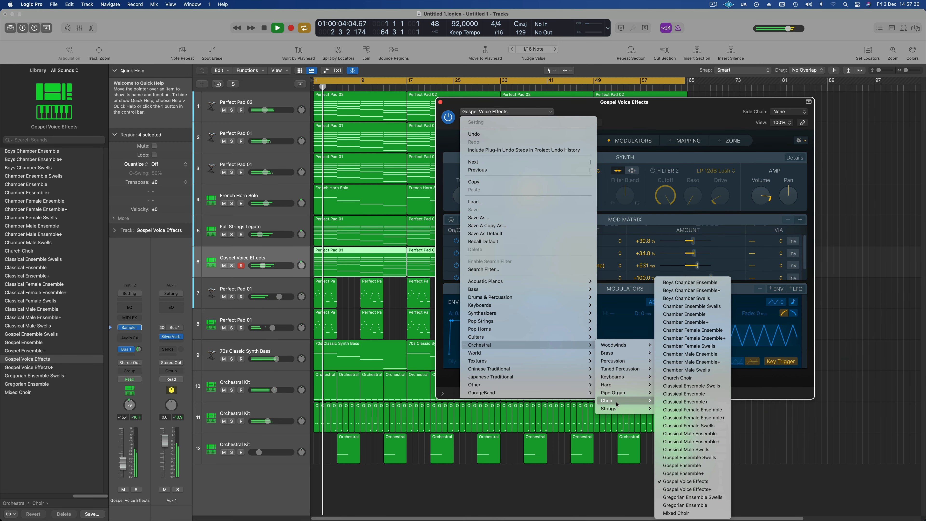
left_click(683, 490)
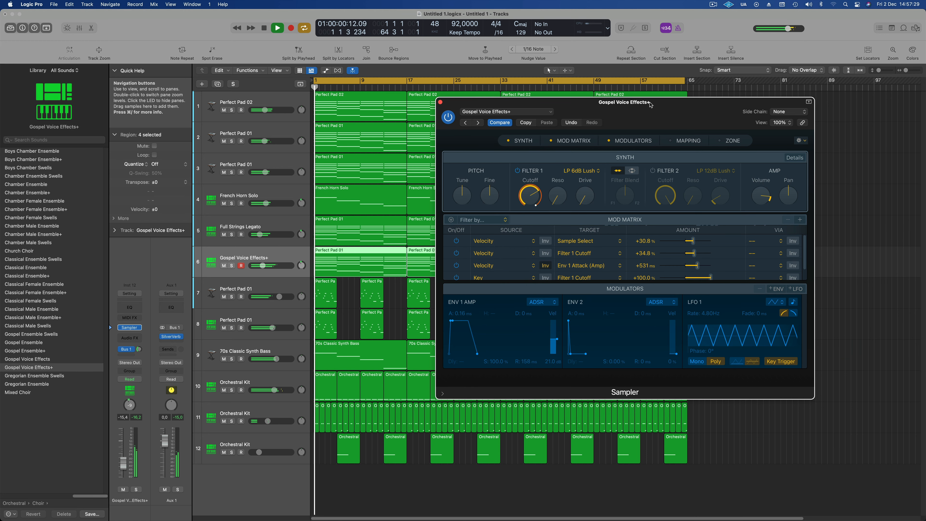
left_click_drag(653, 104, 691, 113)
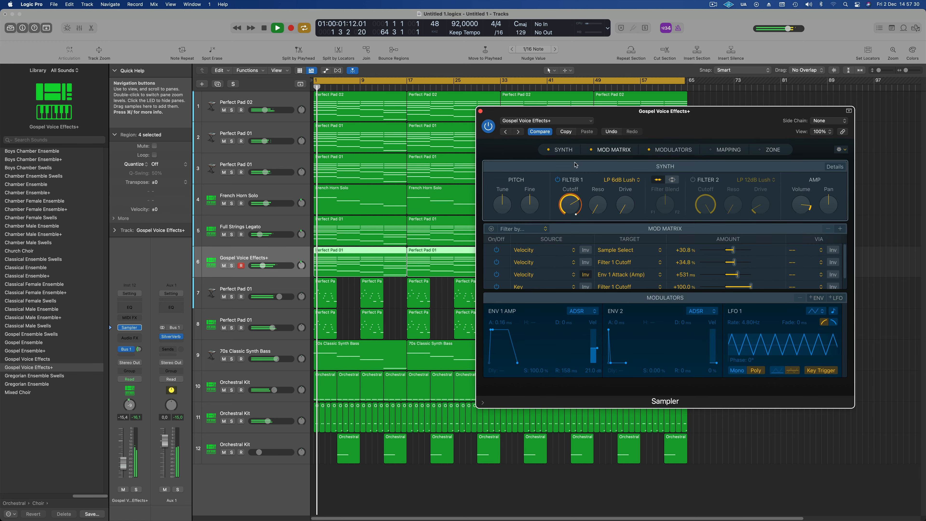
Check the choir track briefly in solo and switch its Sampler preset to Gospel Ensemble+.
left_click(232, 266)
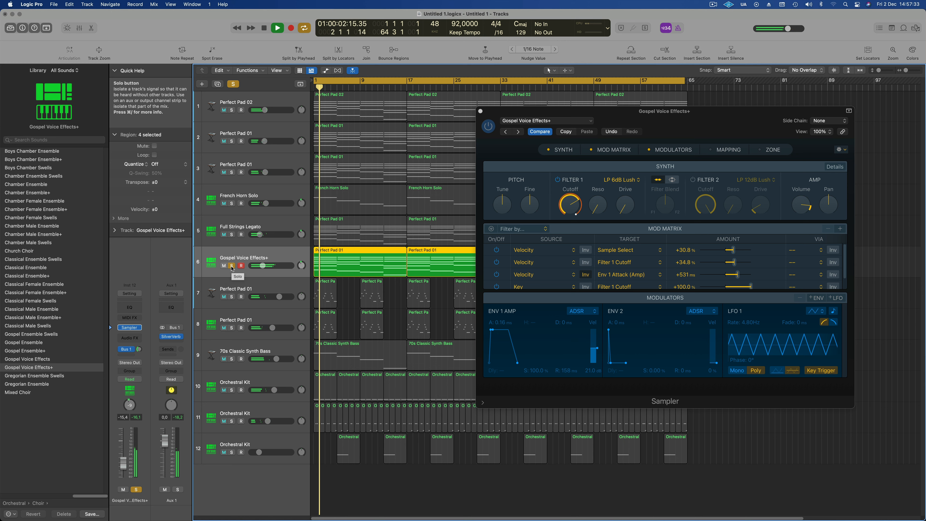
left_click(232, 266)
key("space")
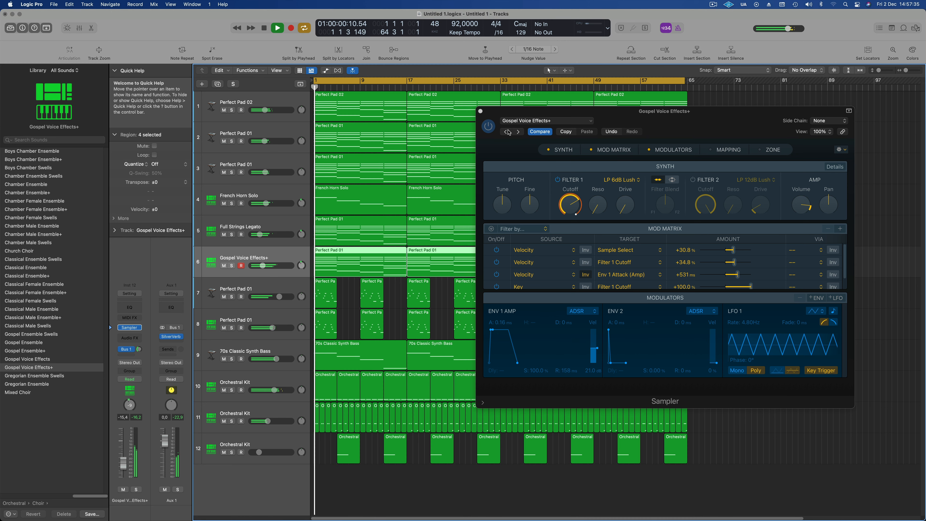
left_click(507, 132)
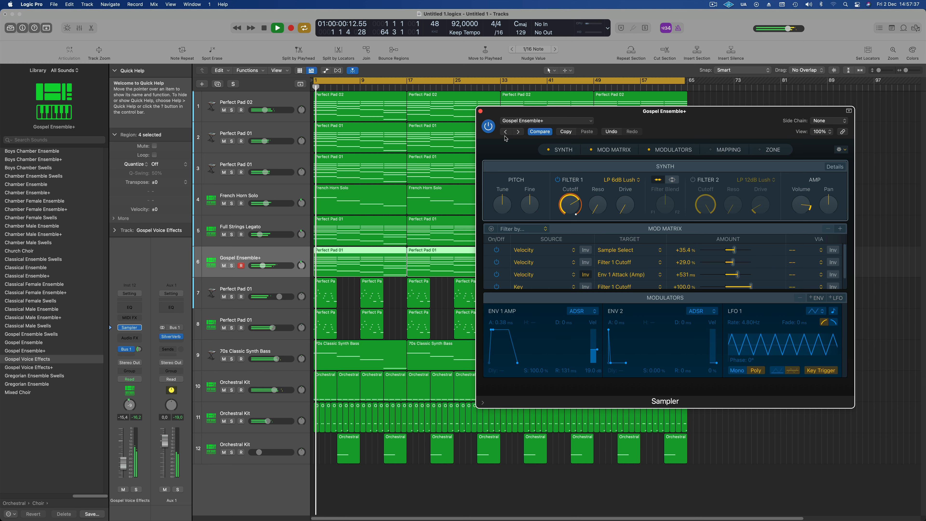
left_click_drag(673, 113, 665, 114)
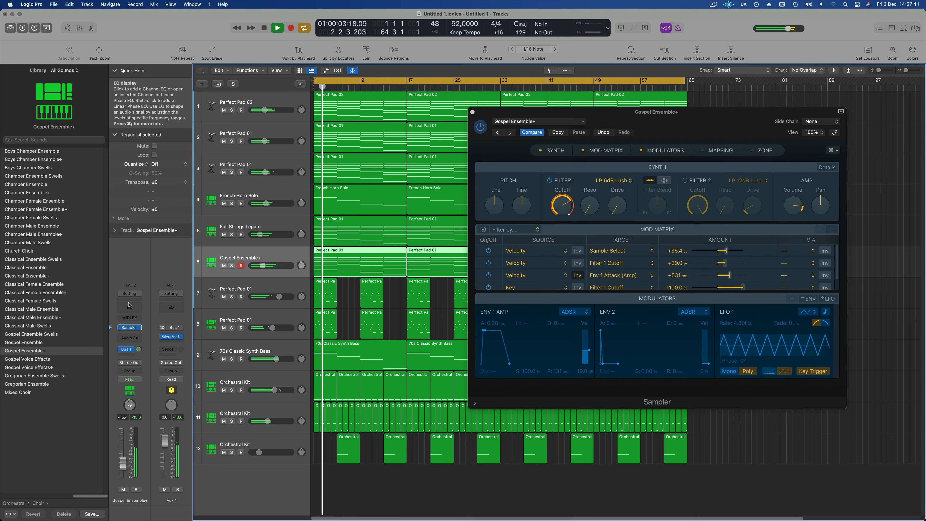
Add a Channel EQ to the Gospel Ensemble+ track with a 12 dB/Oct low cut at 530 Hz and band 5 at 1110 Hz.
left_click(135, 308)
left_click(318, 140)
left_click_drag(317, 184, 503, 157)
mouse_move(530, 203)
left_mouse_down()
mouse_move(536, 180)
mouse_move(534, 204)
left_mouse_up()
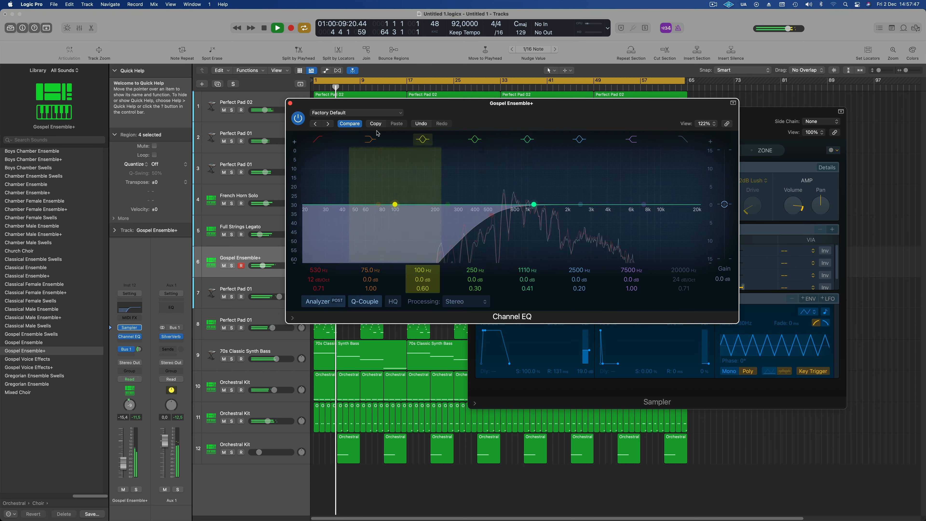
left_click(291, 104)
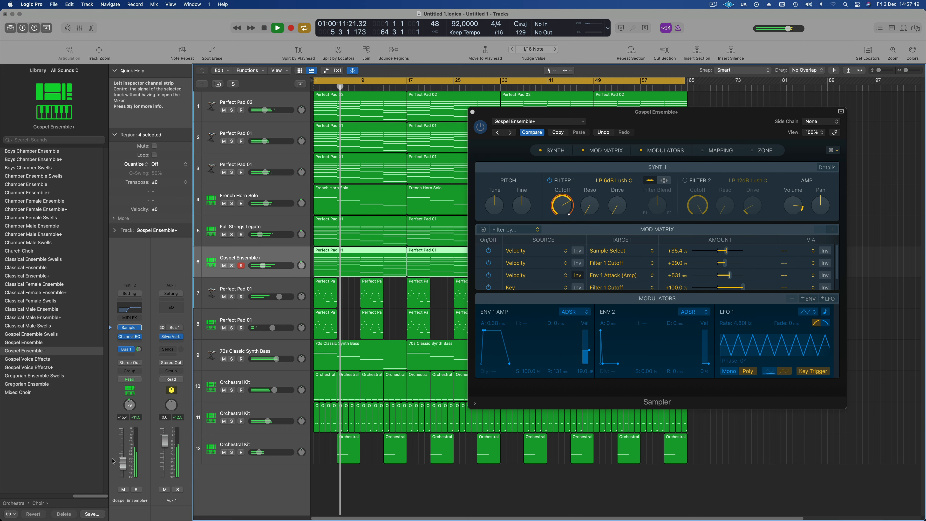
Audition the Gospel Ensemble+ track in solo, set its volume to -14.8 dB and centre its pan.
left_click(136, 489)
left_click(137, 489)
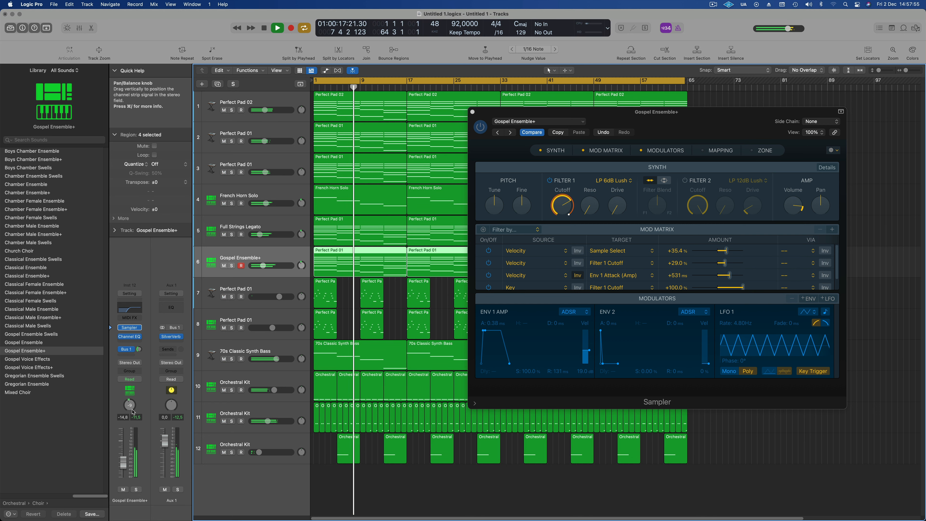
left_click_drag(129, 404, 130, 402)
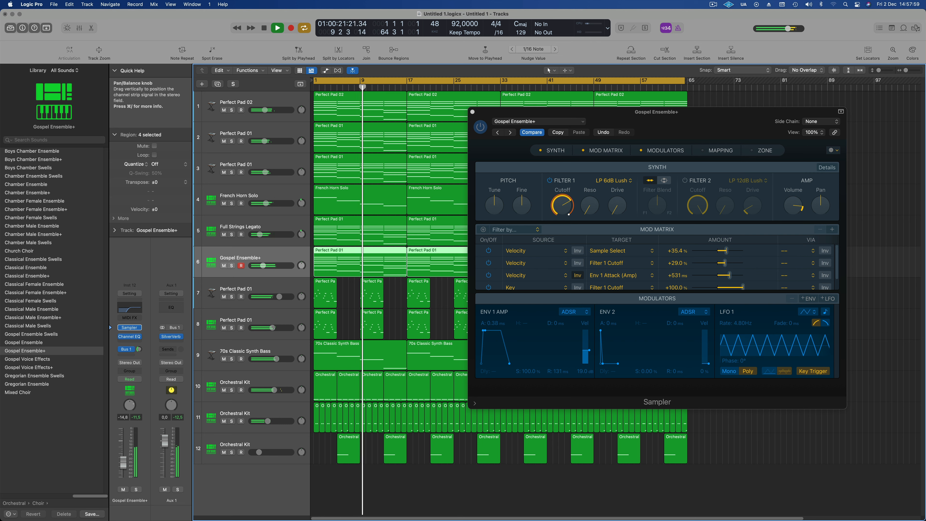
Select the Full Strings Legato track, play from the start and listen to it briefly in solo.
key("Up")
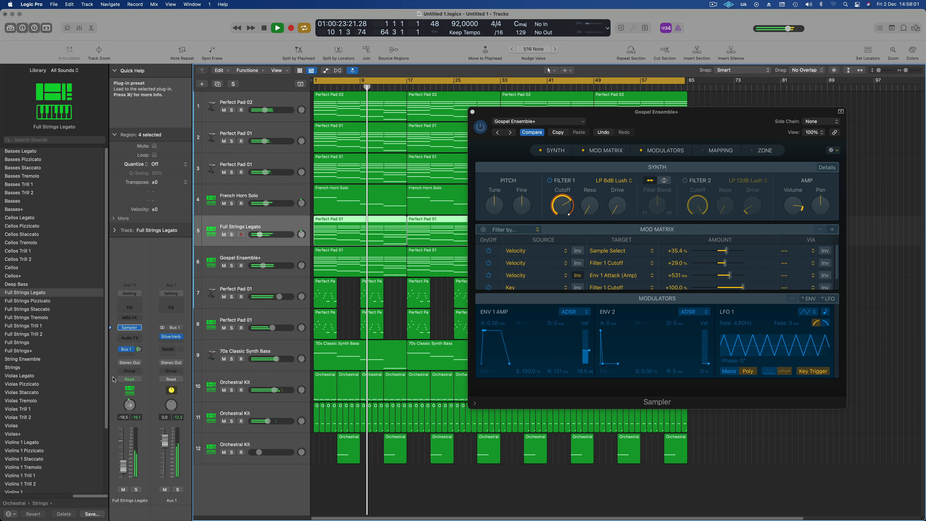
key("Return")
key("space")
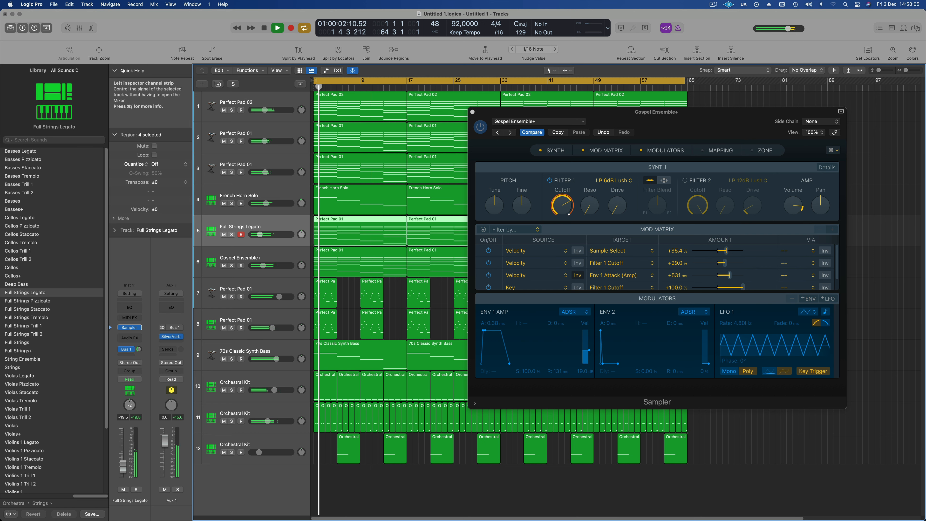
left_click(136, 490)
left_click(136, 490)
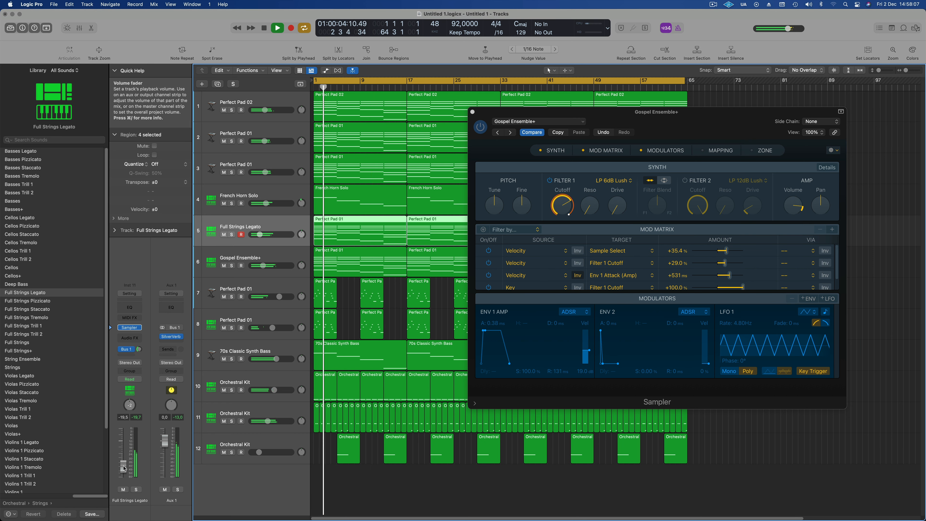
Audition the French Horn Solo track in solo and raise its volume to -4.6 dB.
left_click(285, 199)
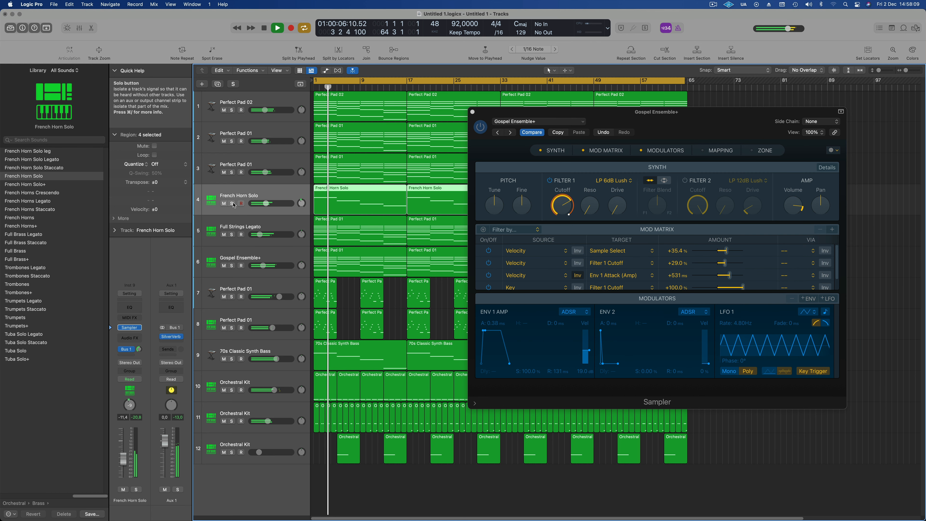
left_click(232, 203)
left_click(232, 203)
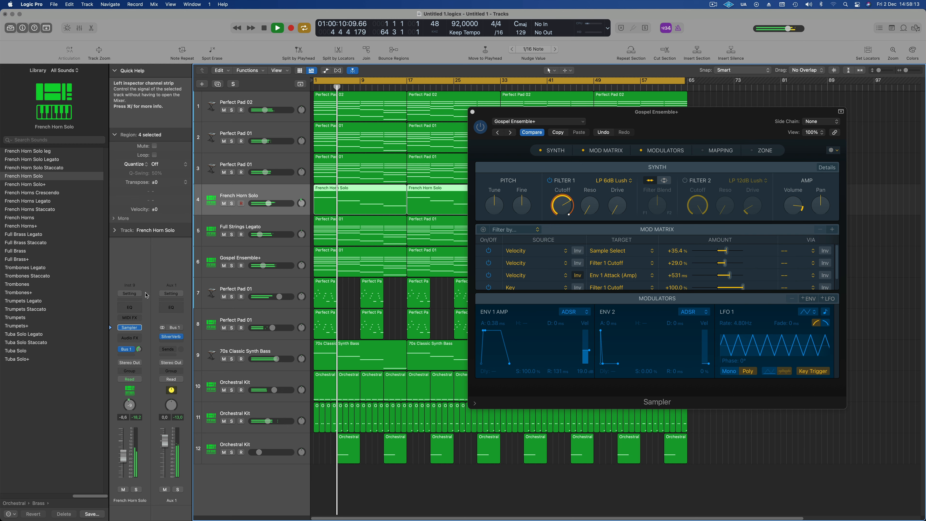
Add a Channel EQ to French Horn Solo: 420 Hz 12 dB/Oct low cut, band 5 at 1040 Hz, and a +2.0 dB boost at 3400 Hz.
left_click(130, 308)
left_click(316, 139)
left_click_drag(331, 186, 493, 176)
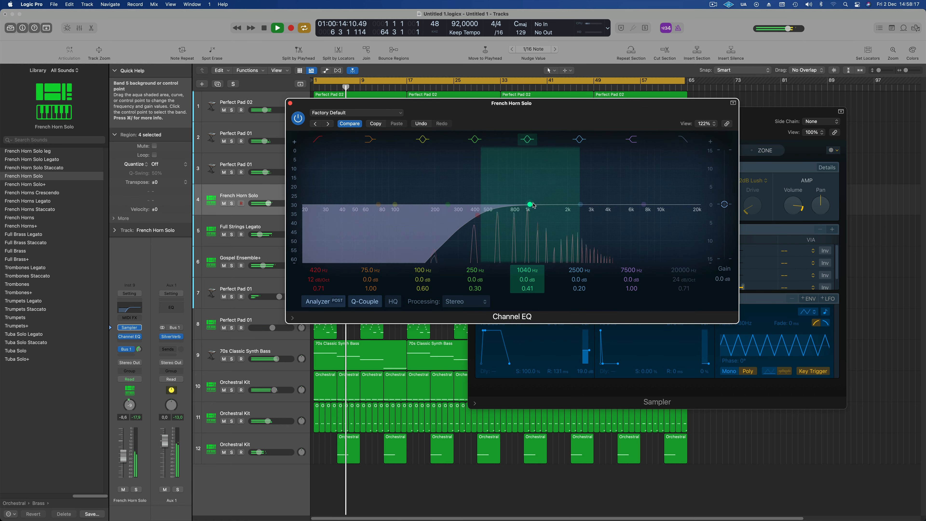
left_click_drag(580, 205, 599, 198)
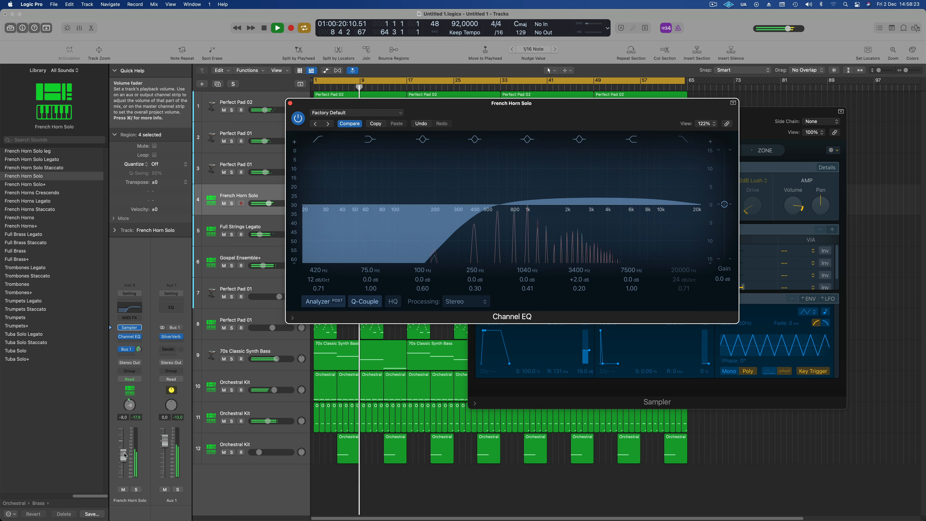
Lower the French Horn Solo volume slightly and close the Channel EQ and Sampler windows.
left_click(124, 456)
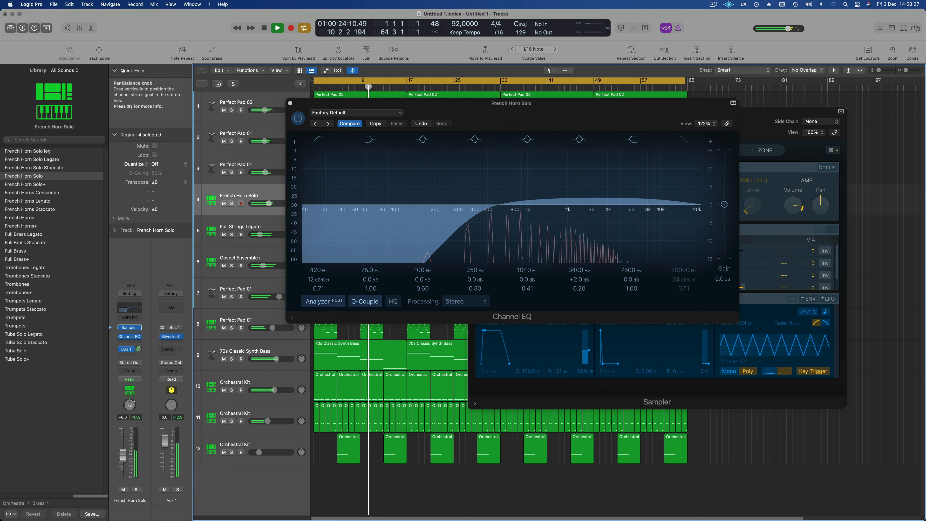
left_click(290, 104)
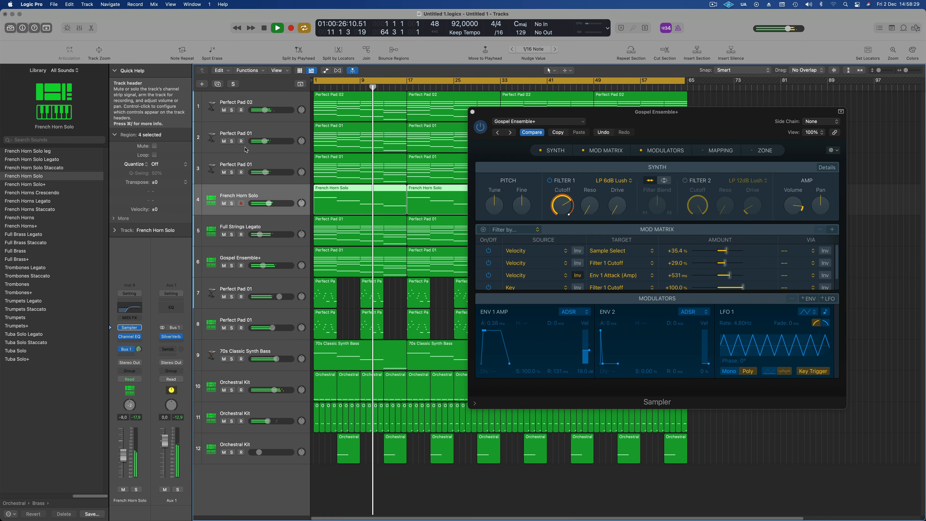
left_click(473, 112)
Mute the Perfect Pad 01 tracks 7 and 8 and delete all their regions before bar 33.
key("Return")
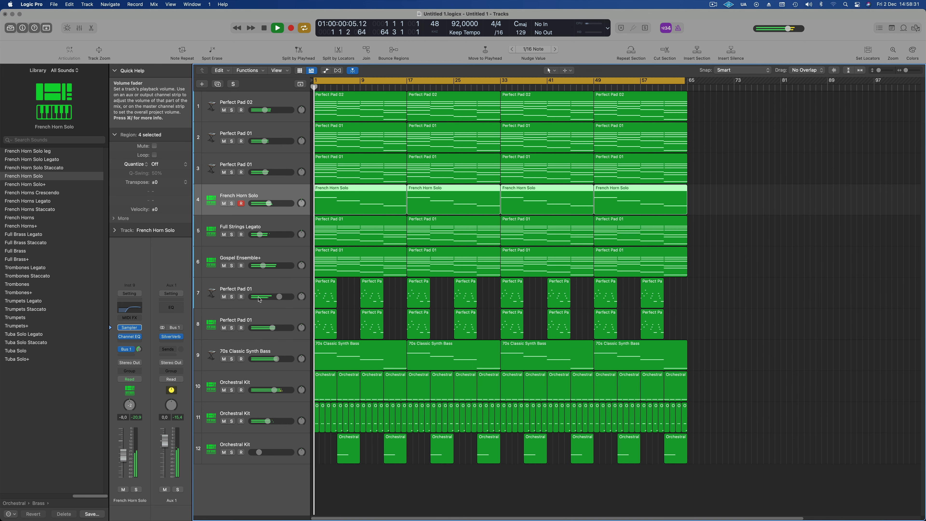
left_click(224, 297)
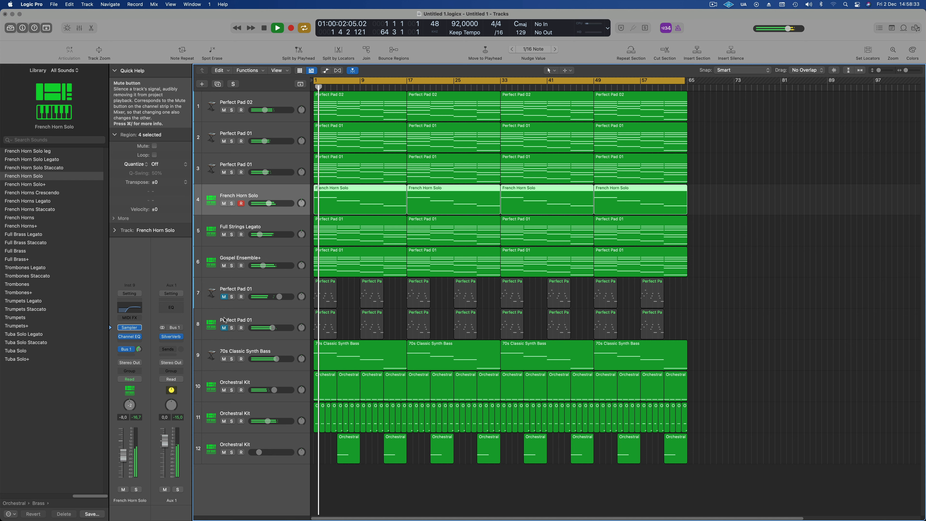
left_click(223, 328)
left_click_drag(483, 297, 318, 320)
key("Delete")
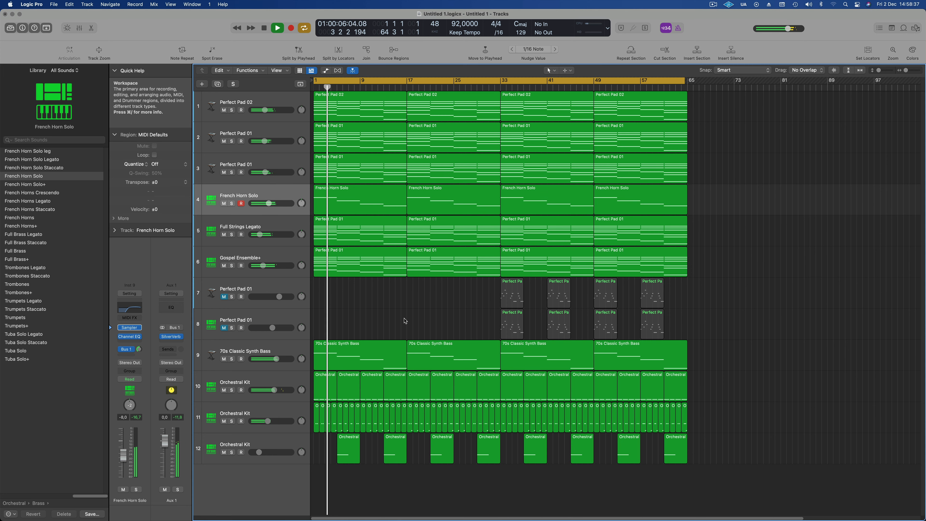
left_click(405, 319, "ctrl+alt")
scroll(405, 319, "down", 3)
Replay from the start, solo-check Gospel Ensemble+ and Full Strings Legato, and set the Full Strings Legato volume to -24.0 dB.
key("Return")
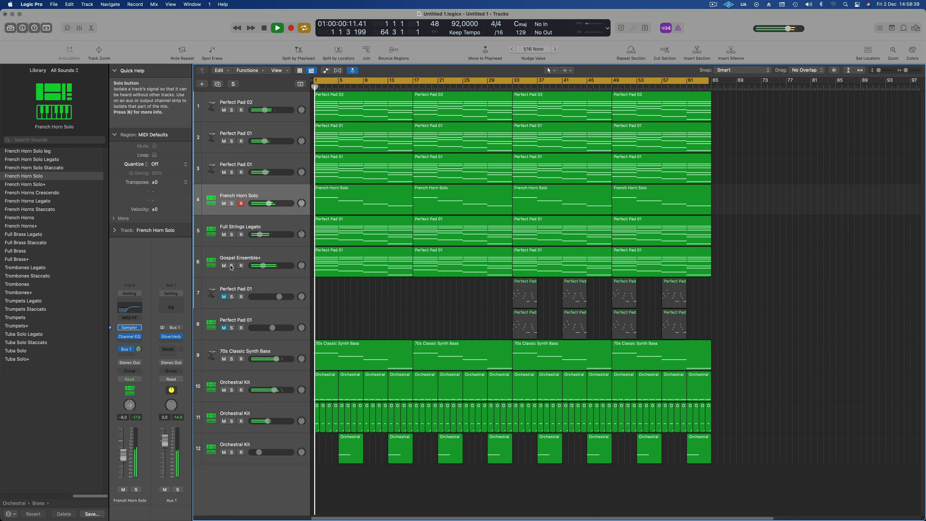
left_click(231, 266)
left_click(231, 266)
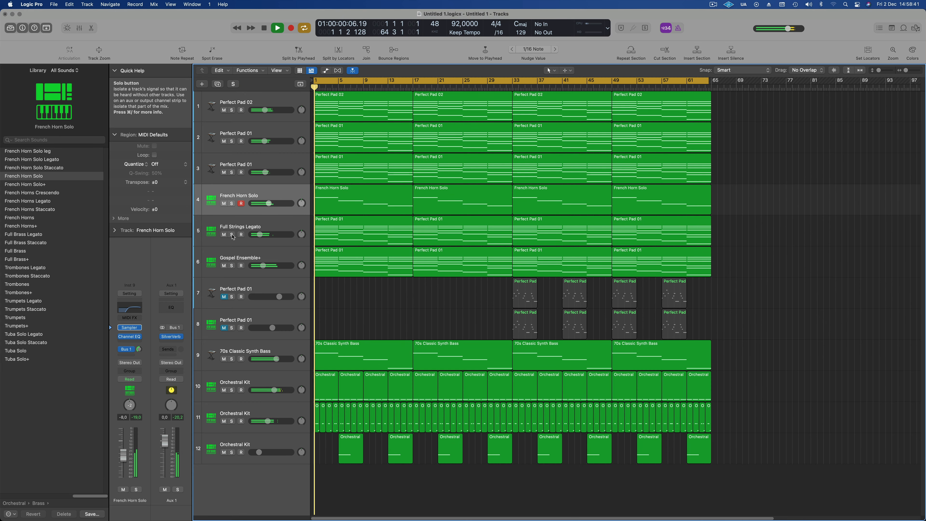
left_click(231, 235)
left_click(231, 235)
left_click(255, 242)
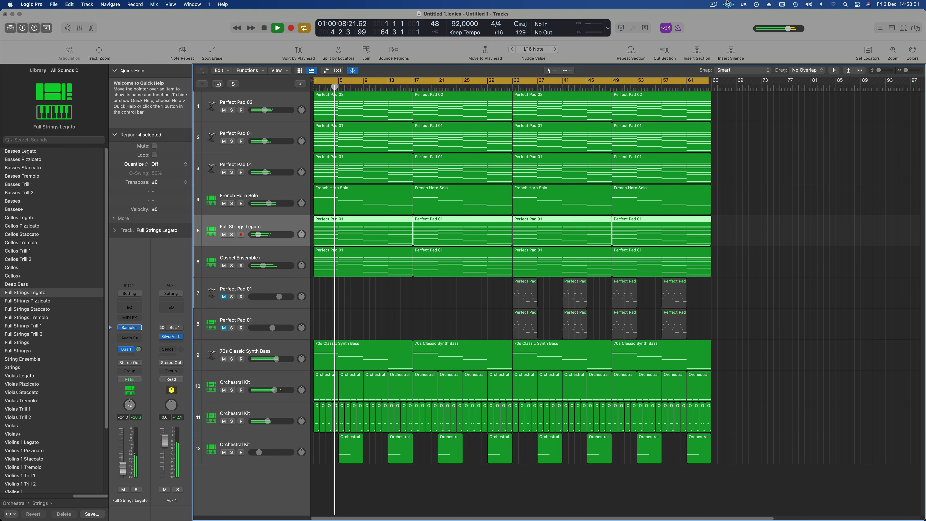
left_click(713, 8)
left_click(692, 21)
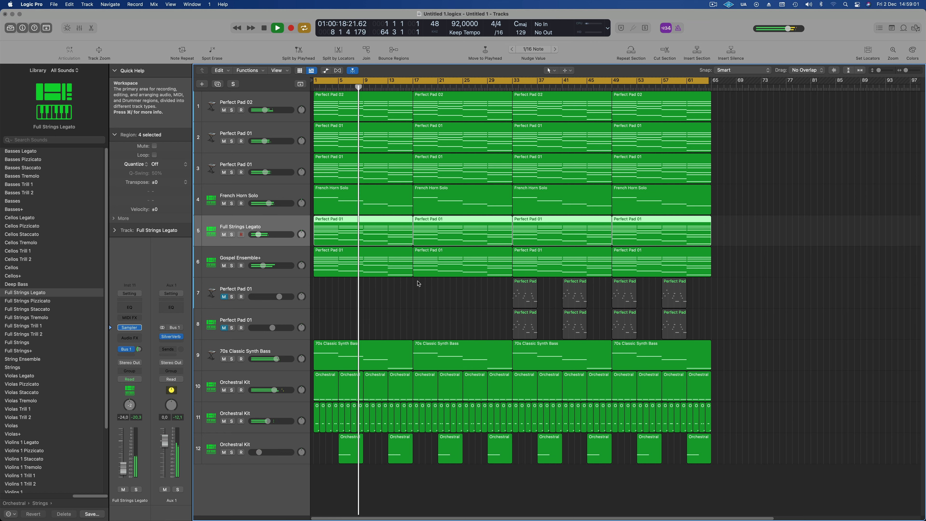
left_click(409, 298)
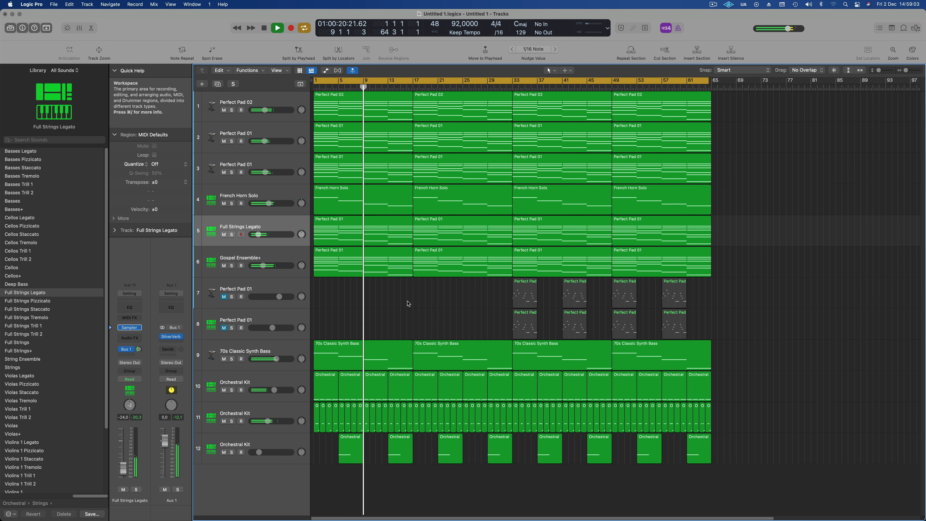
Duplicate the Gospel Ensemble+ track and copy its first Perfect Pad 01 region to the start of the new track.
left_click(289, 263)
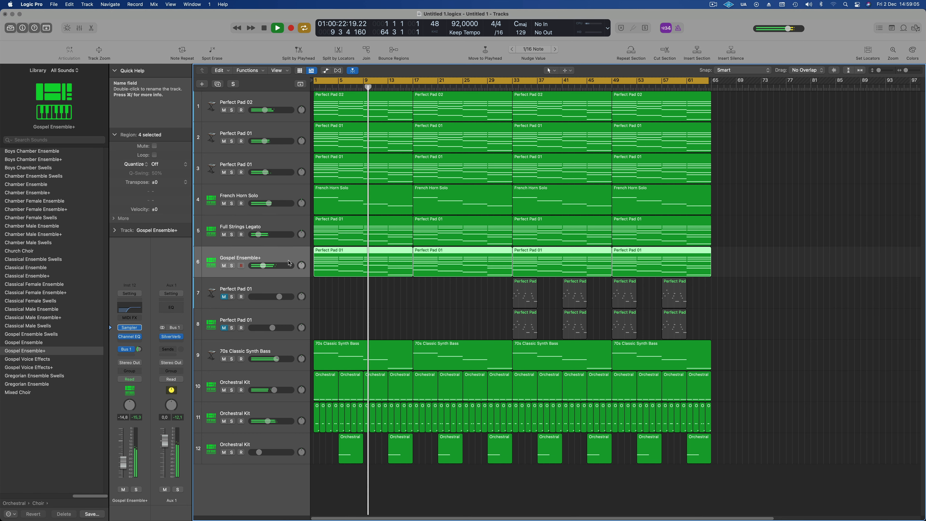
key("Return")
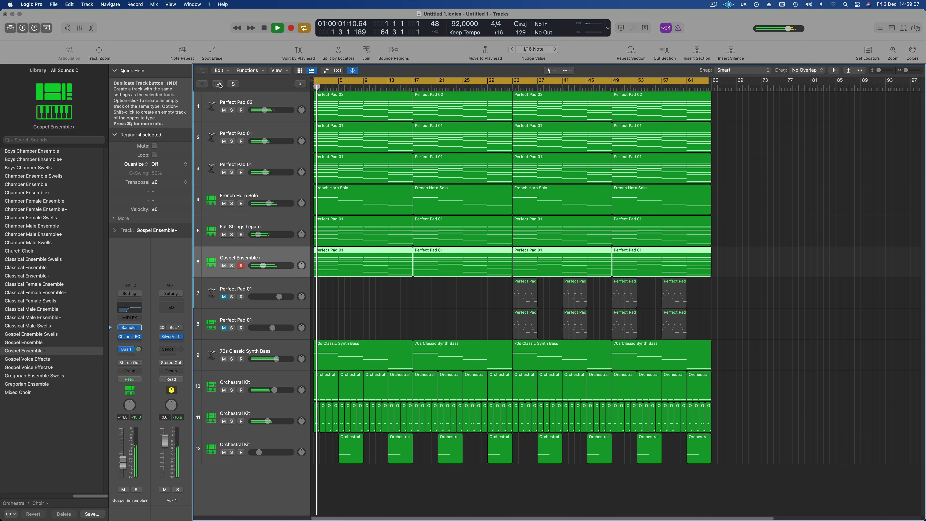
left_click(219, 84)
left_click_drag(364, 268, 298, 294)
key("space")
key("space")
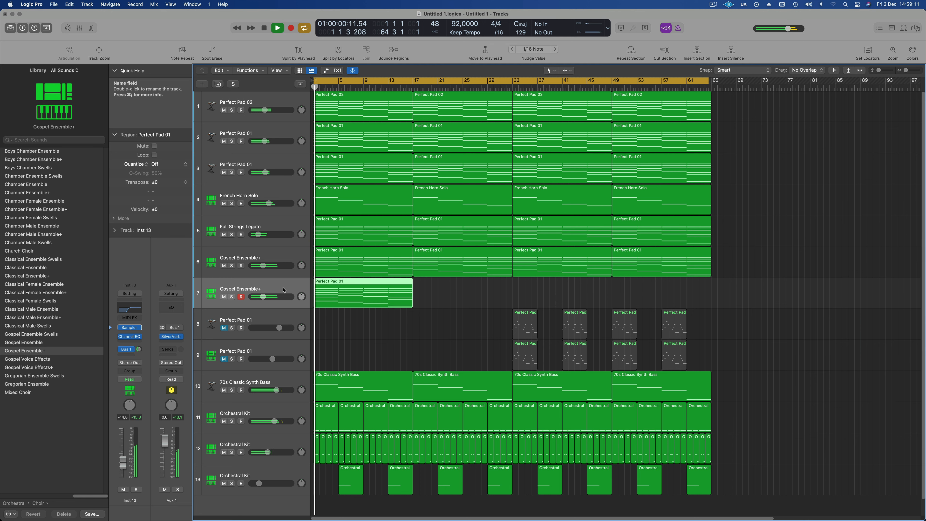
Lower the low-cut frequency in the duplicated Gospel Ensemble+ track's Channel EQ to 78.5 Hz and close the EQ.
left_click(130, 308)
left_click_drag(472, 219, 384, 223)
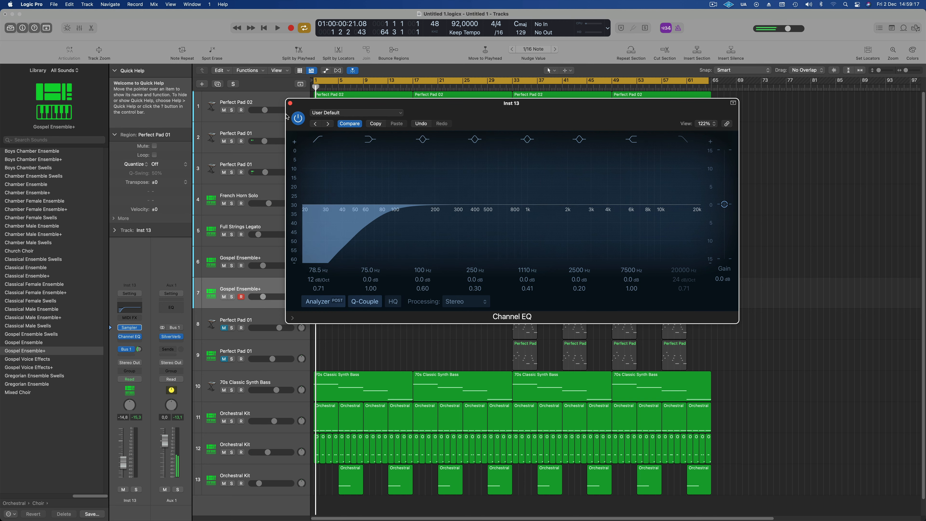
left_click(290, 103)
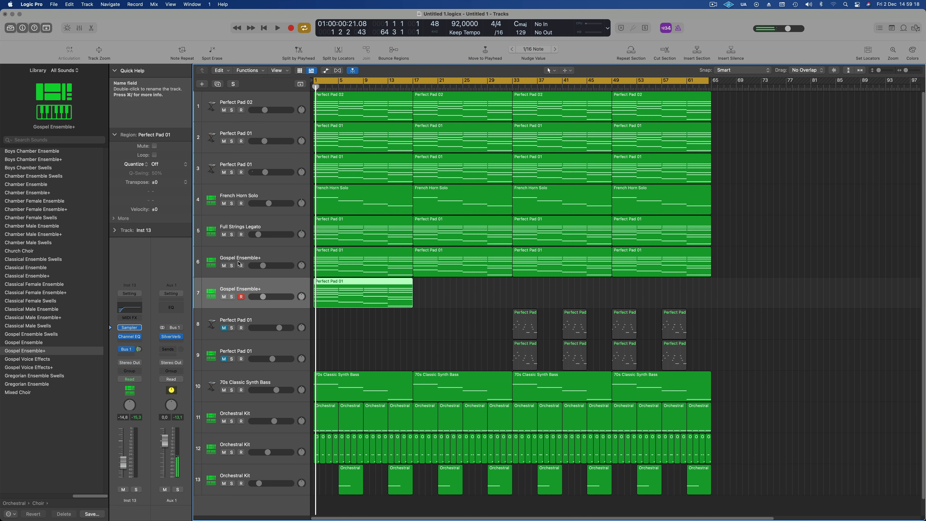
Replace track 7's Sampler with Retro Synth, then add the Arpeggiator MIDI effect and show its playback options.
left_click(141, 328)
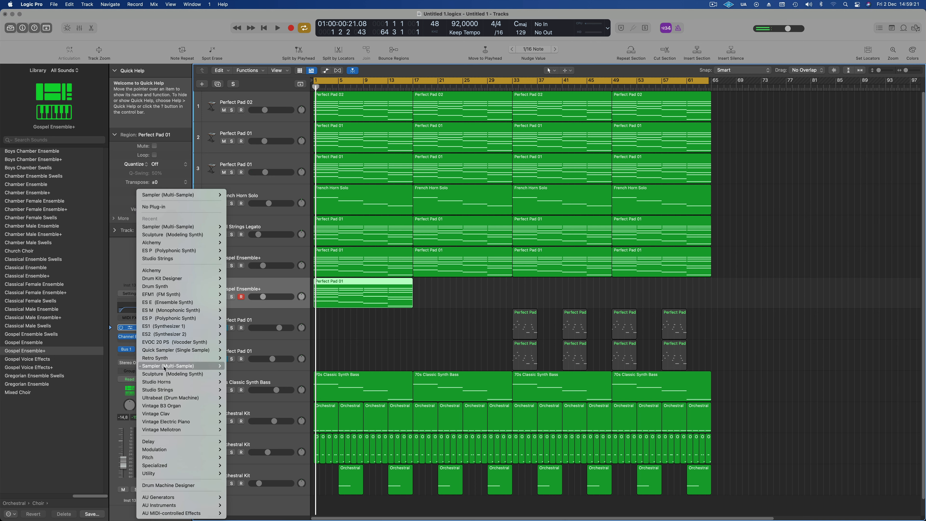
left_click(236, 358)
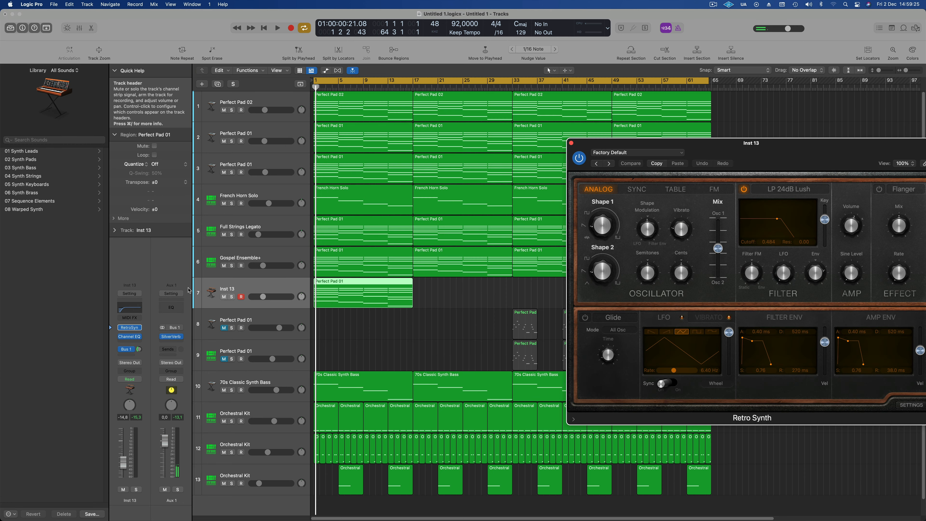
left_click(131, 317)
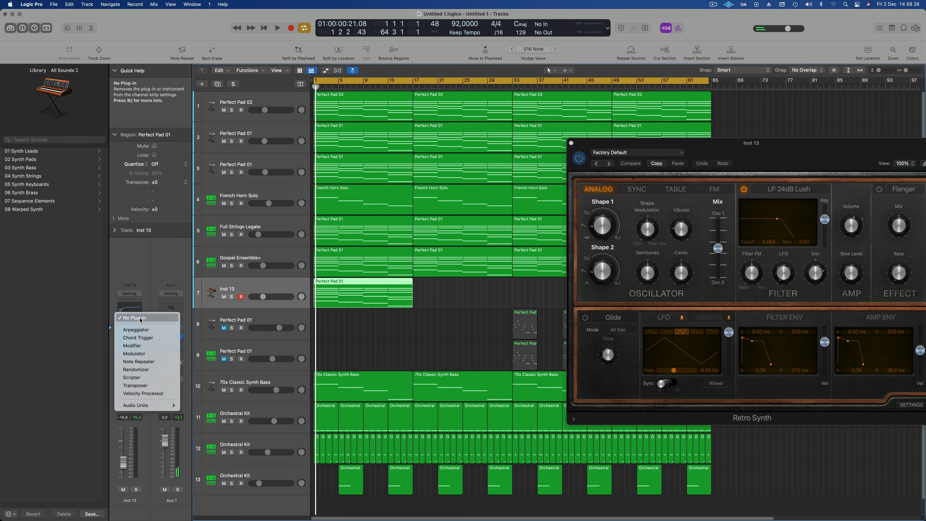
left_click(136, 330)
left_click_drag(750, 149, 871, 123)
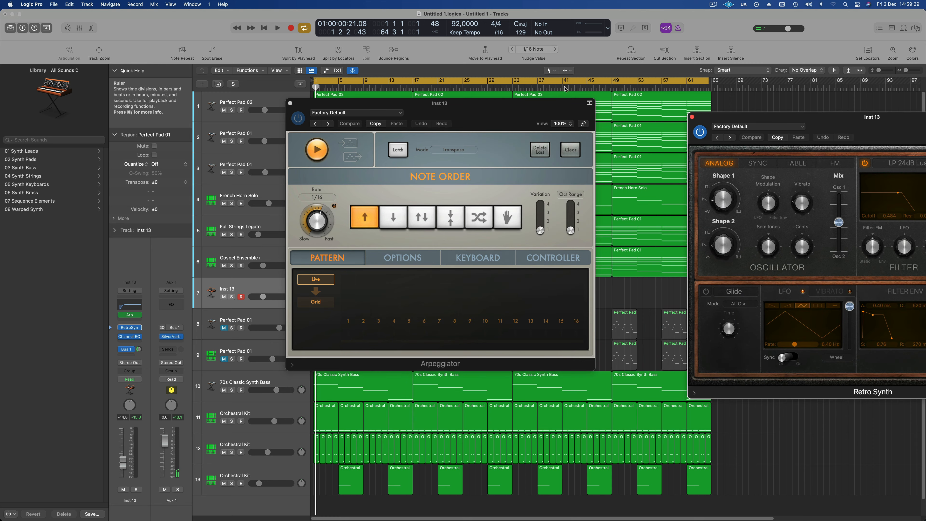
left_click_drag(522, 116, 856, 116)
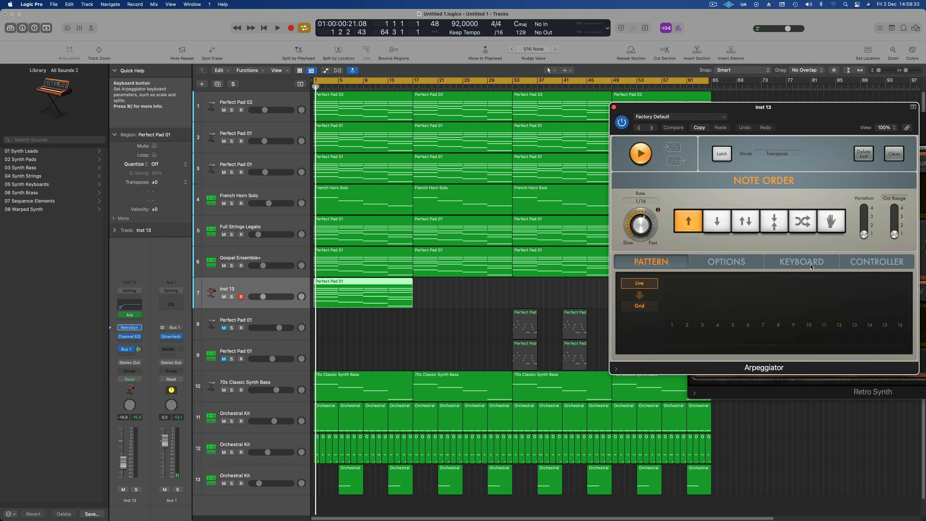
left_click(727, 262)
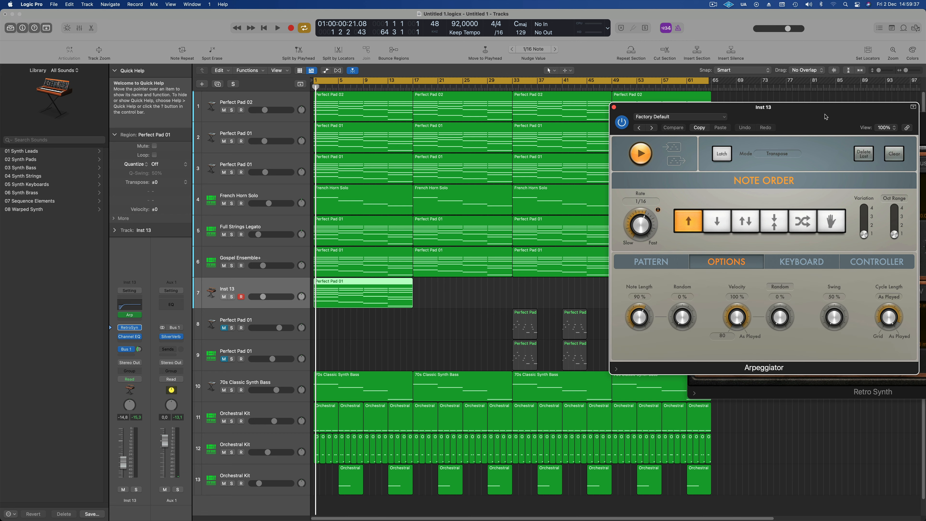
left_click_drag(826, 116, 774, 313)
Replay the arpeggiated Retro Synth track from the start and raise its volume to -12.4 dB.
key("space")
left_click_drag(830, 126, 657, 120)
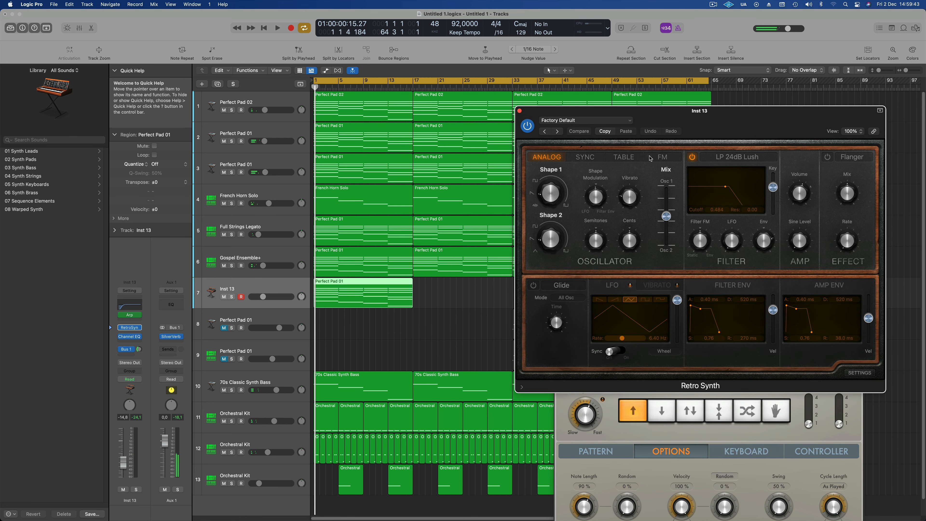
key("space")
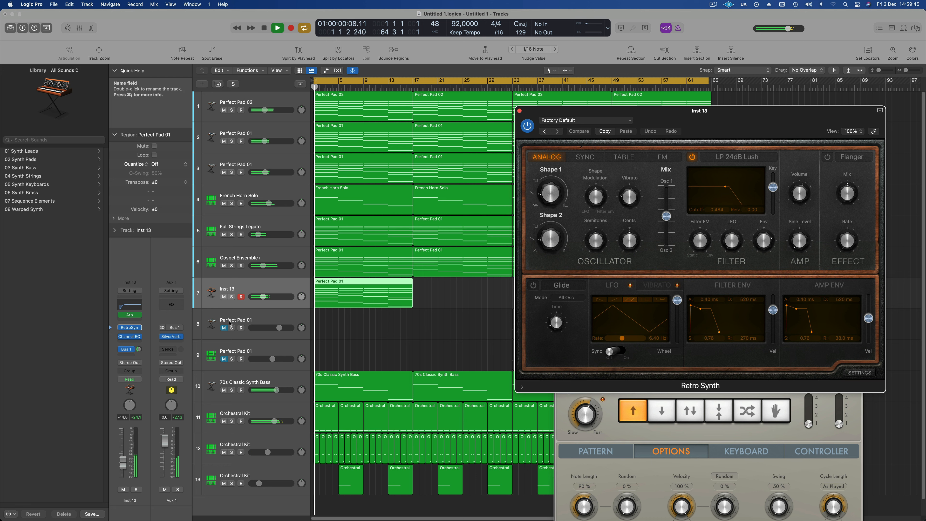
left_click_drag(124, 465, 124, 460)
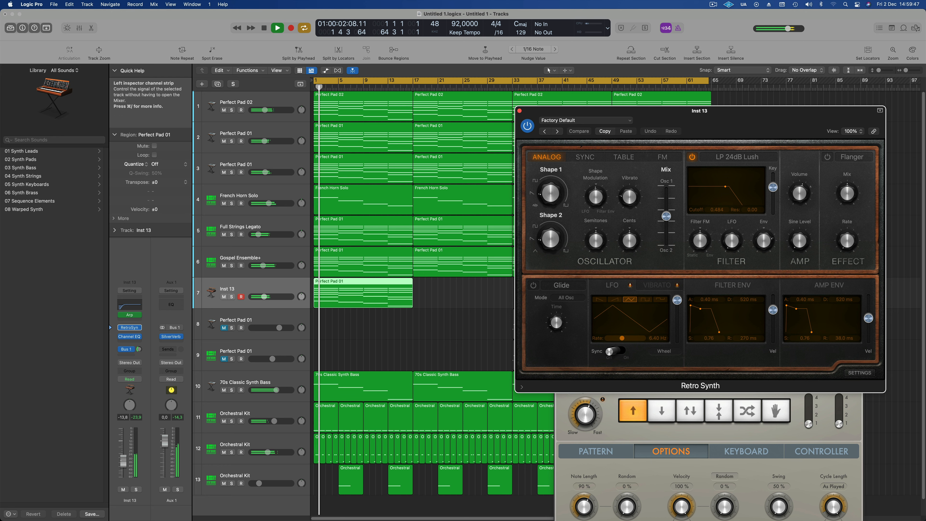
left_click(348, 281)
key("space")
key("space")
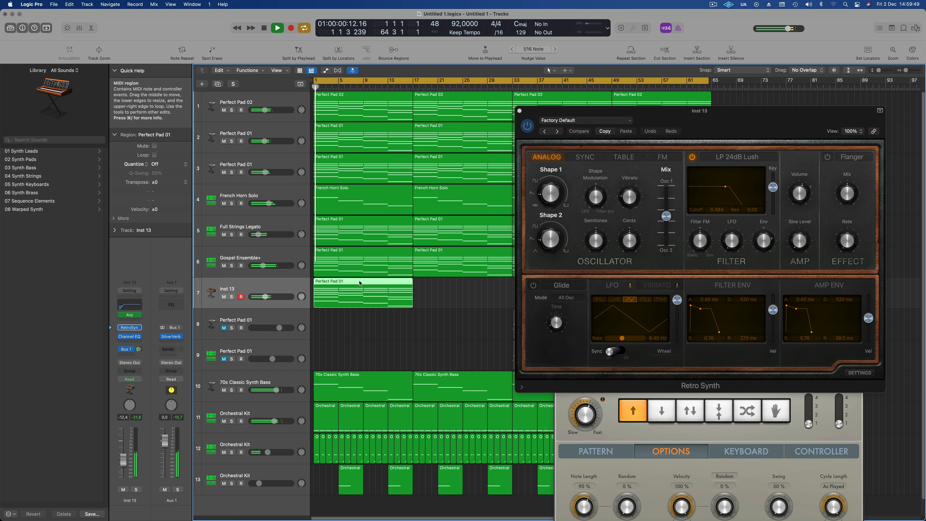
Open the Retro Synth track's region in the Piano Roll and delete the lowest note of each of the four chords.
double_click(349, 281)
key("super+Right")
key("super+Right")
key("super+Right")
key("super+Right")
key("super+Right")
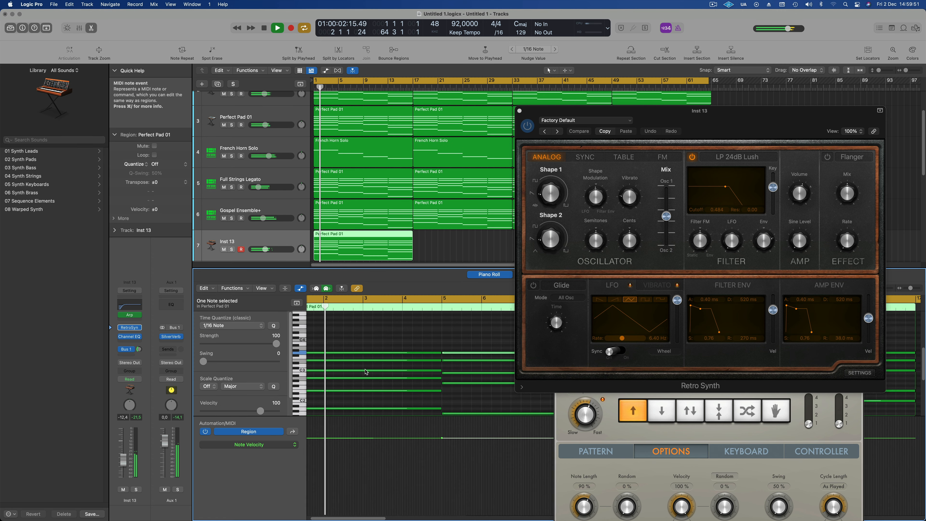
key("super+Left")
key("super+Left")
scroll(401, 371, "down", 3)
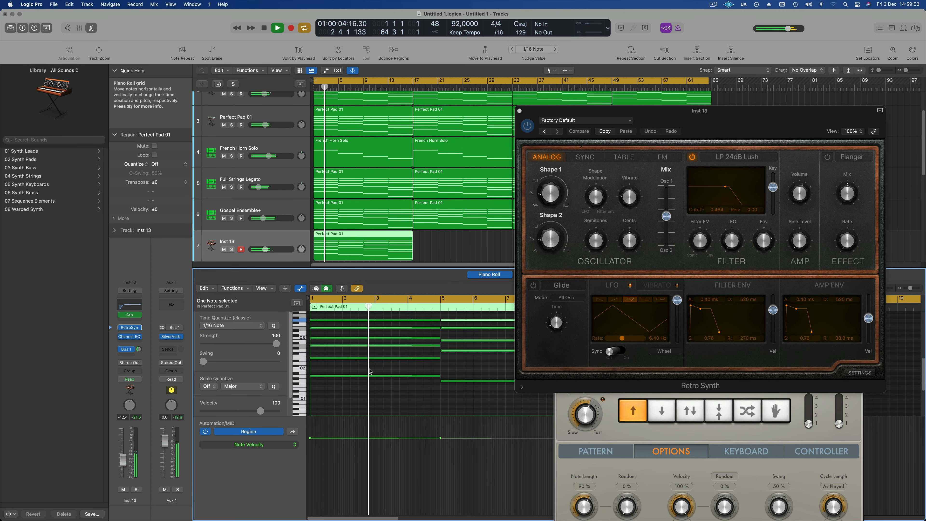
key("space")
key("space")
key("space")
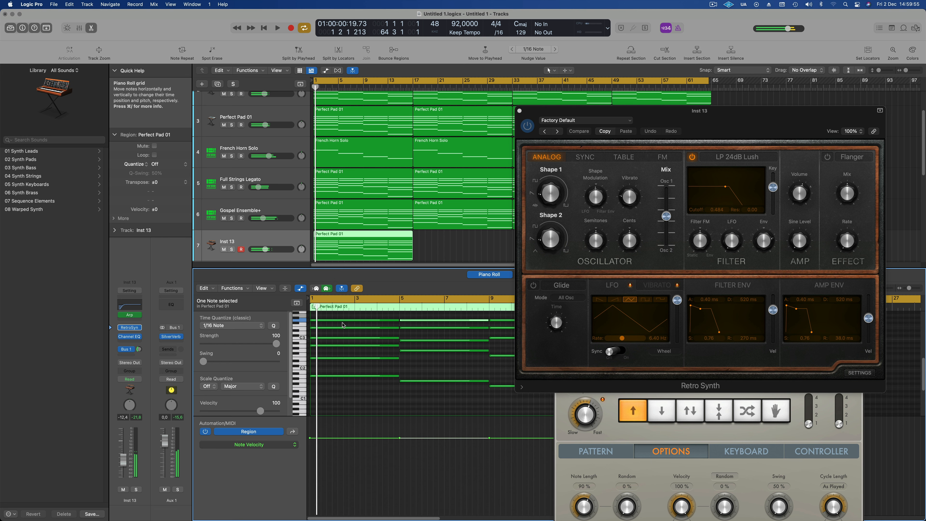
scroll(380, 349, "down", 3)
scroll(380, 349, "down", 3)
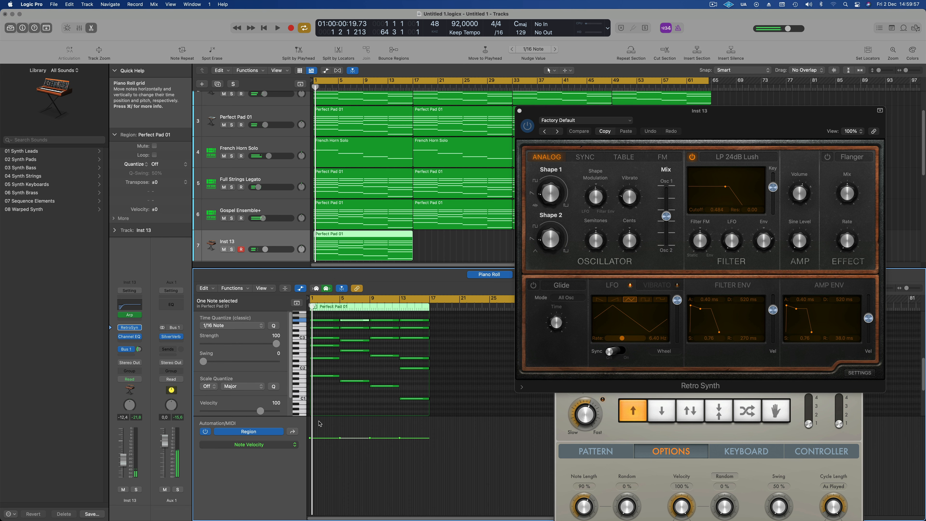
left_click_drag(331, 392, 411, 404)
key("Delete")
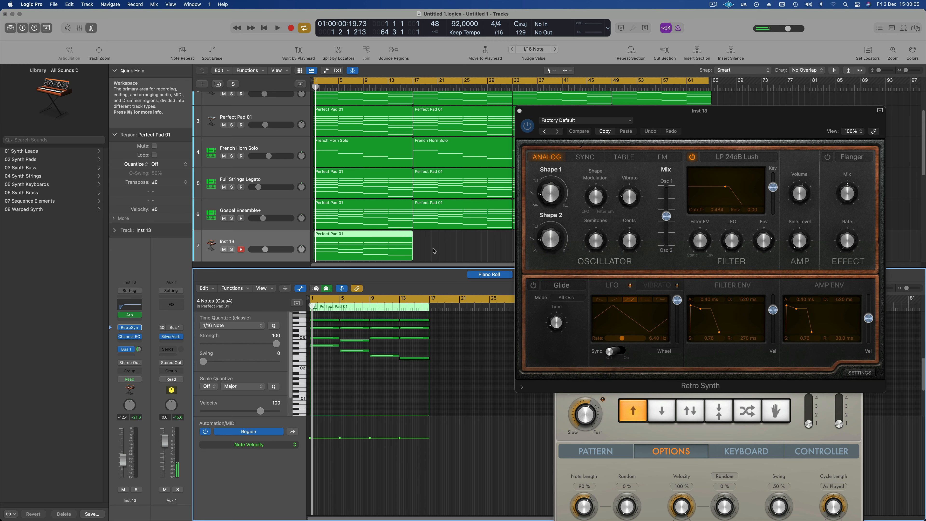
Transpose all remaining notes in the Retro Synth region down an octave, replay them and close the Retro Synth window.
key("space")
left_click_drag(729, 116, 747, 135)
key("space")
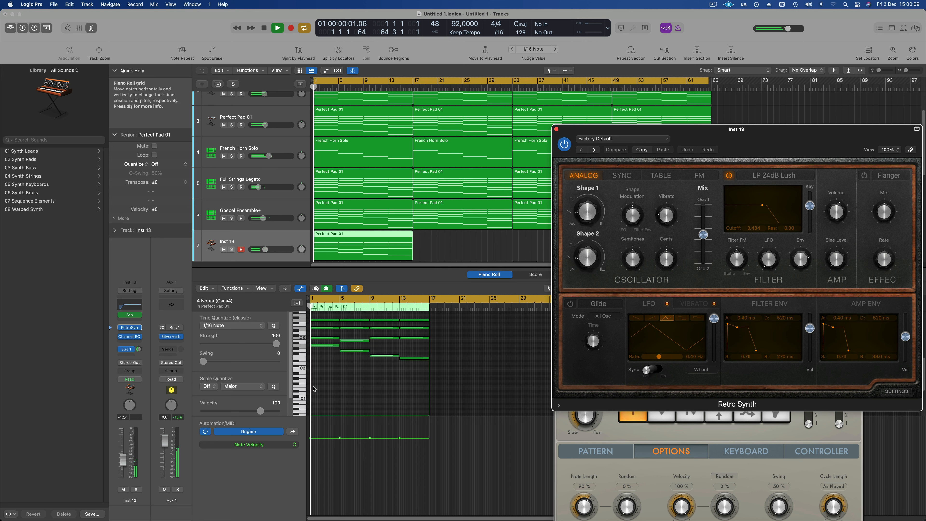
left_click(334, 387)
key("alt+shift+Down")
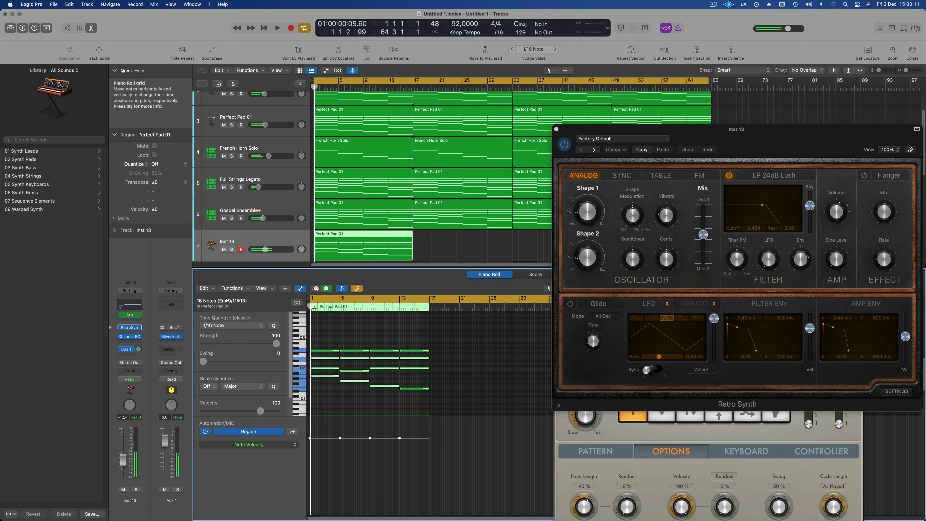
key("space")
left_click_drag(562, 132, 391, 91)
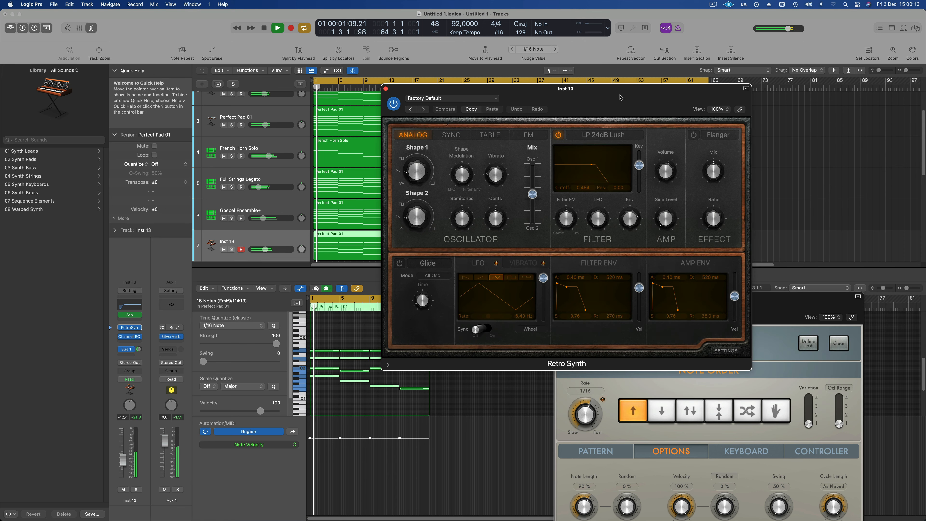
left_click(386, 89)
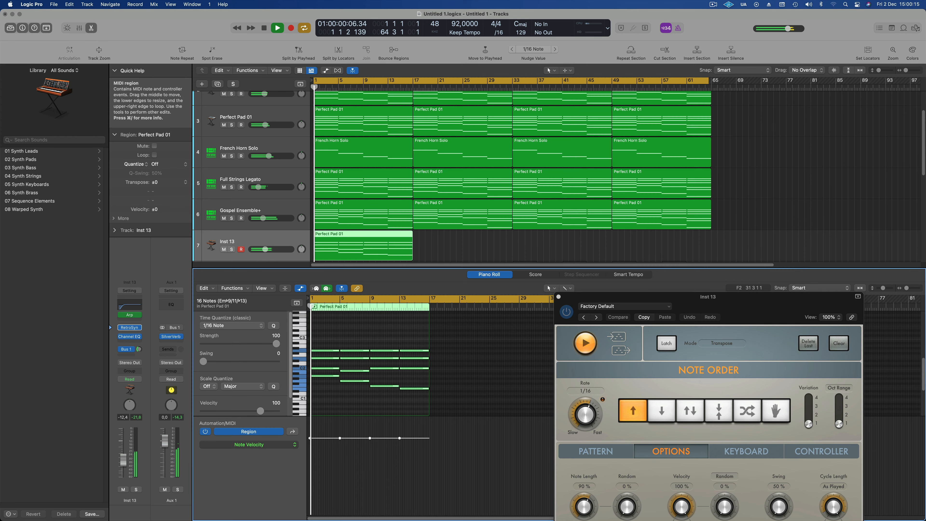
Repeat the Retro Synth track's region three times to fill the arrangement up to bar 65.
left_click(385, 250)
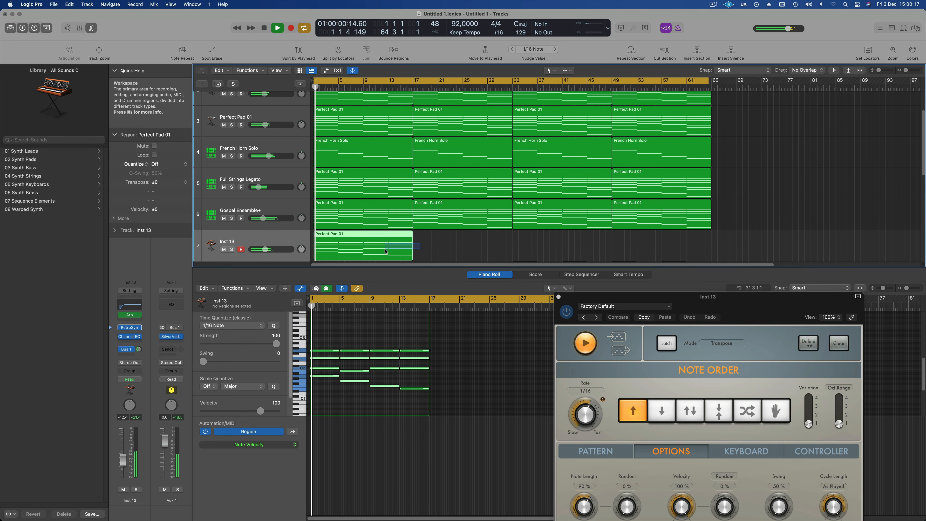
key("super+r")
key("super+r")
key("super+r")
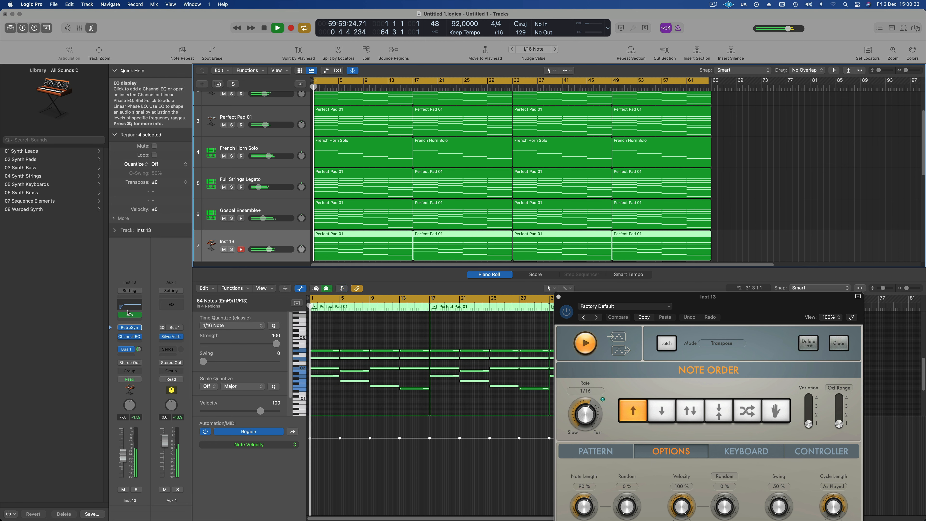
Reopen Retro Synth, adjust Shape 1, and try the Sync, Table and FM oscillators before returning to Analog.
left_click(130, 327)
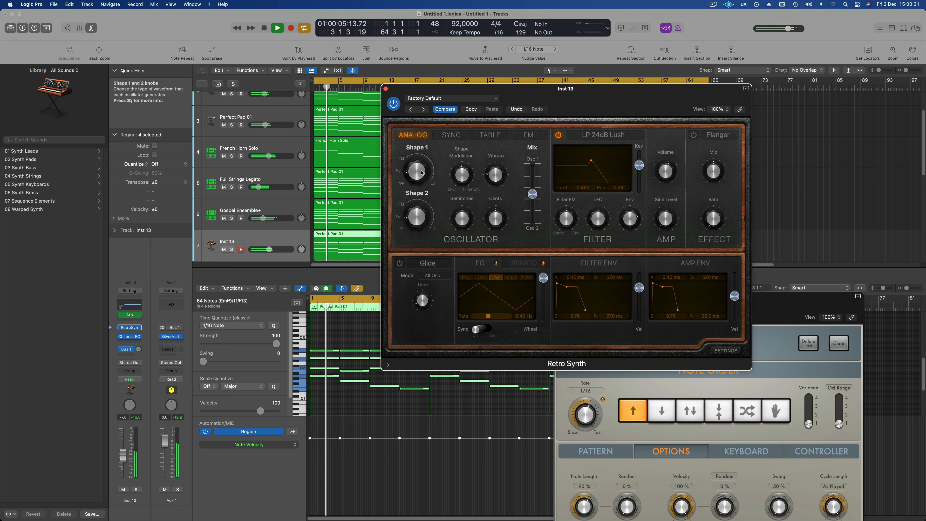
left_click_drag(422, 153, 424, 143)
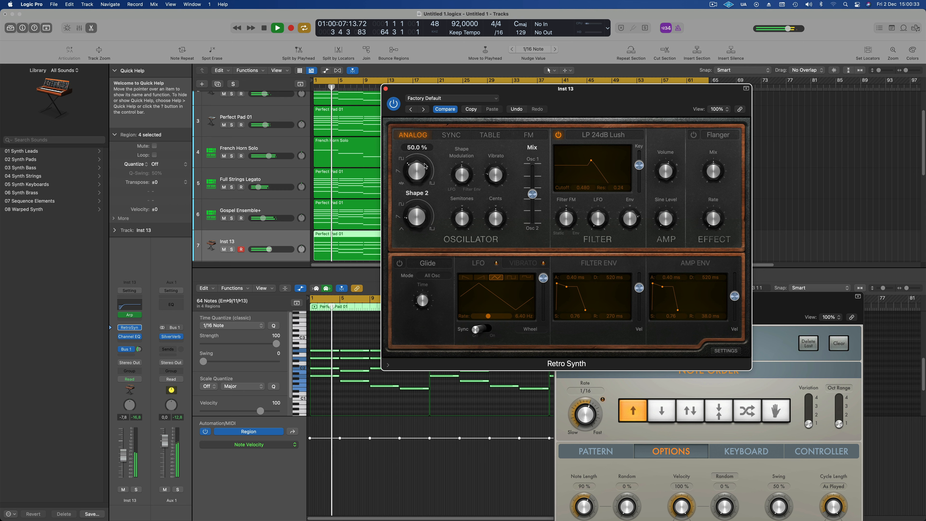
left_click(452, 135)
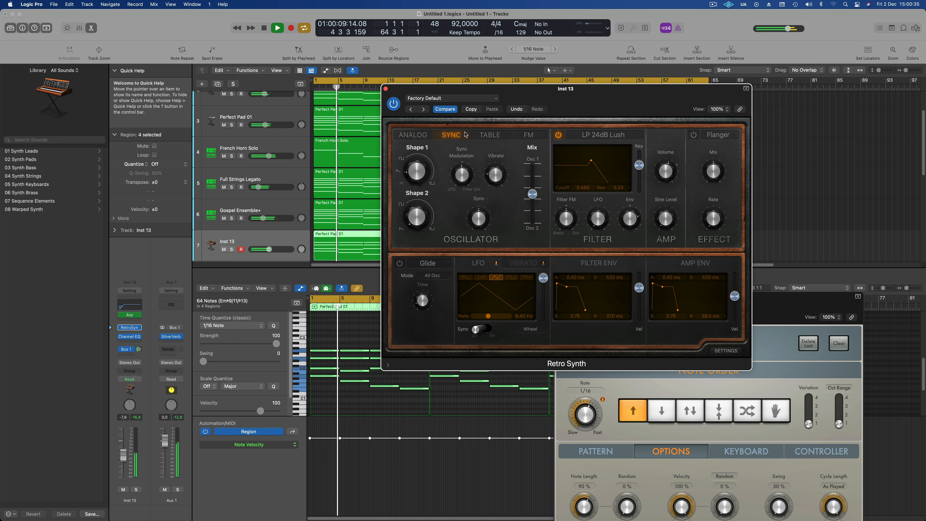
left_click(497, 136)
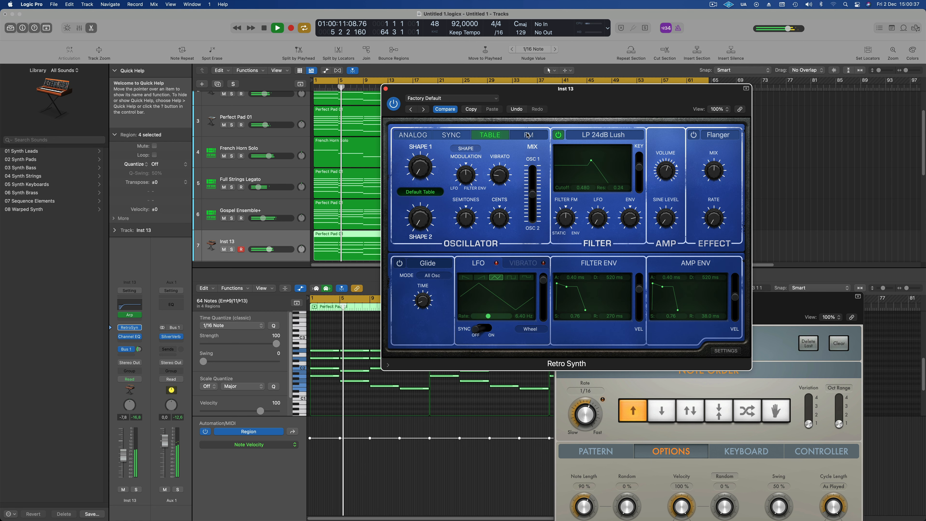
left_click(528, 135)
left_click(409, 136)
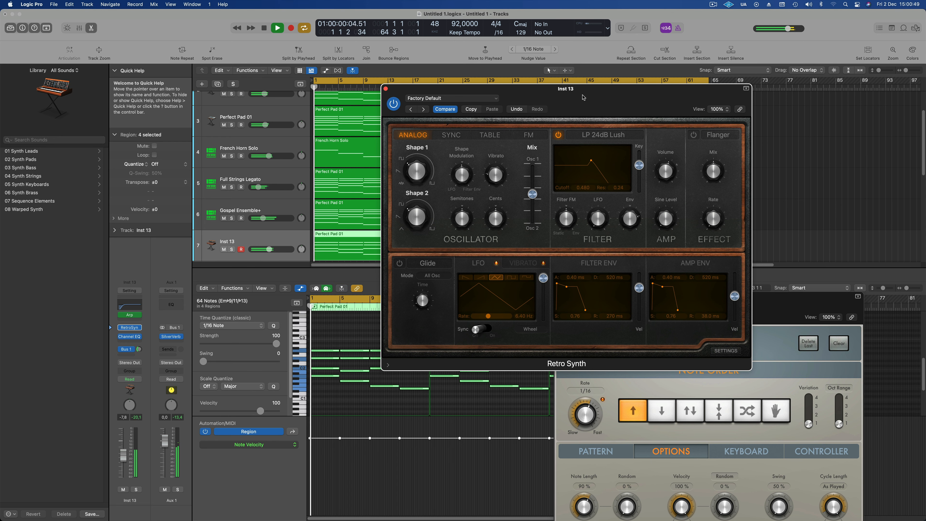
Try a different oscillator mix in Retro Synth and enable its effect section with Chorus instead of Flanger.
left_click_drag(583, 94, 559, 88)
left_click_drag(509, 181, 509, 176)
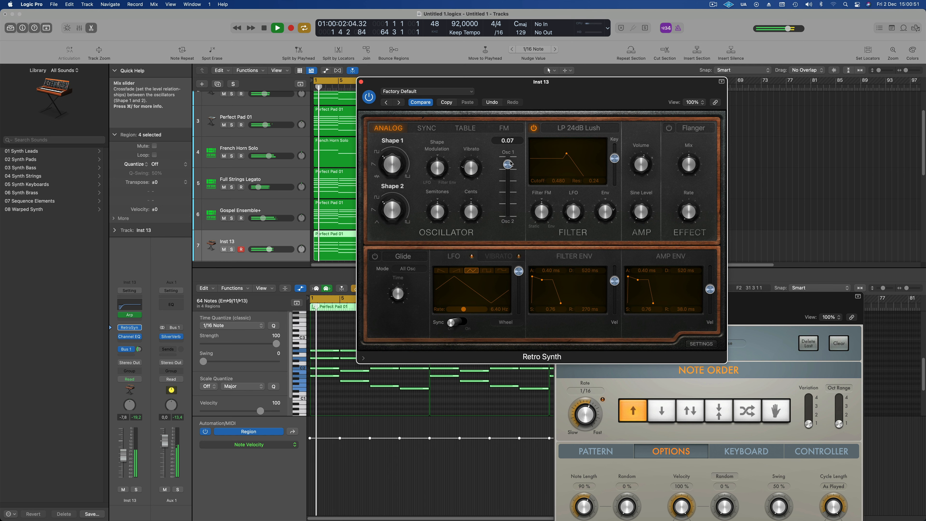
key("Return")
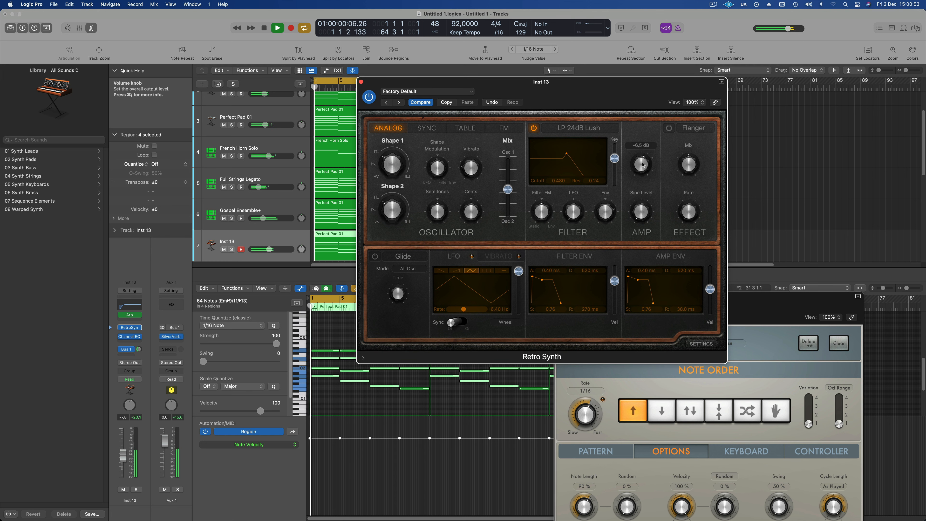
left_click(669, 128)
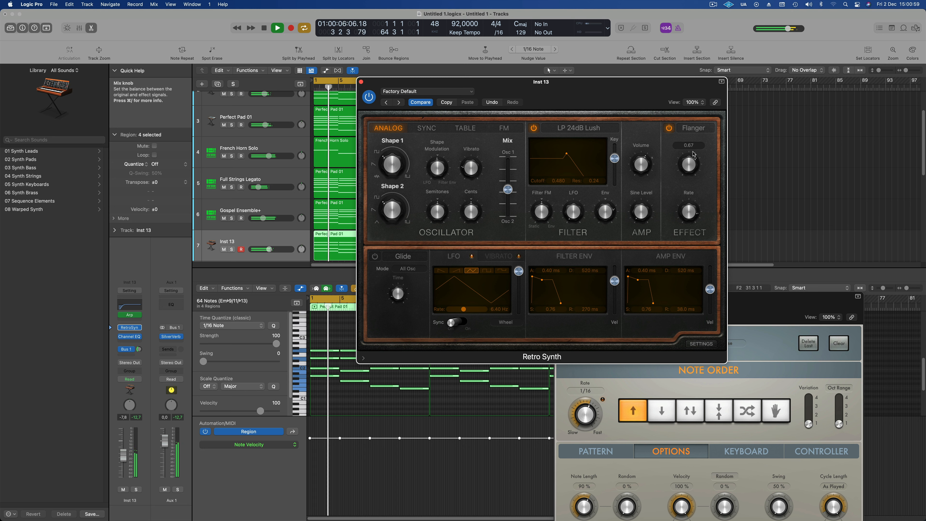
left_click(695, 128)
left_click(695, 118)
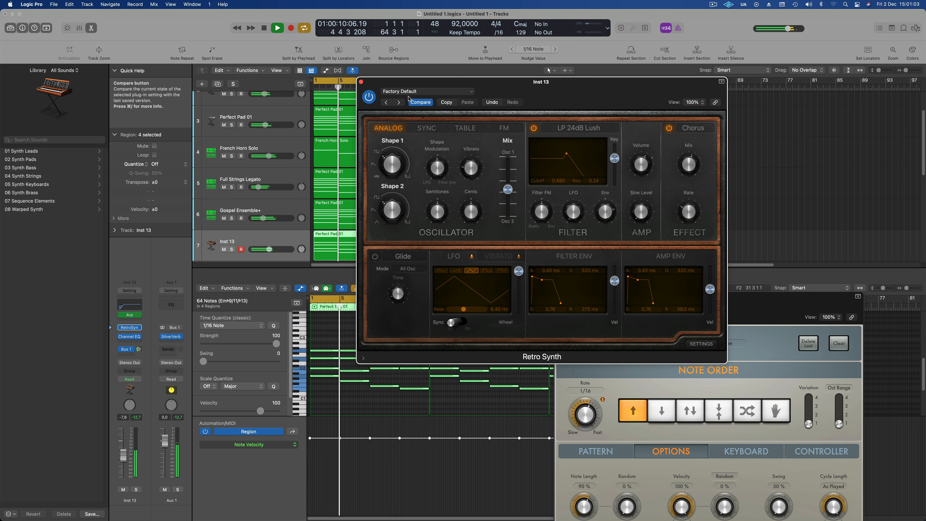
Load the Antimatter Synth preset from 01 Synth Leads into Retro Synth, replay it and advance to Big Syncer.
left_click(416, 91)
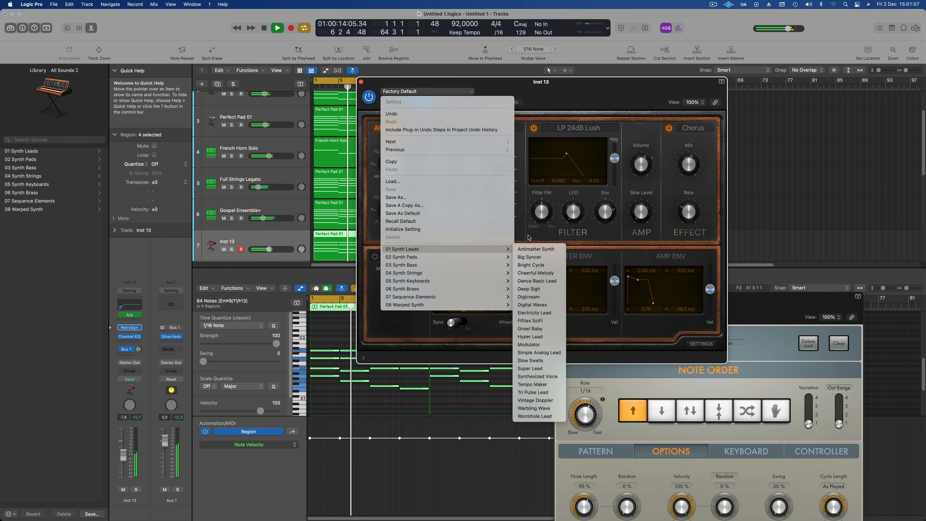
left_click(535, 249)
left_click_drag(581, 84, 609, 80)
key("space")
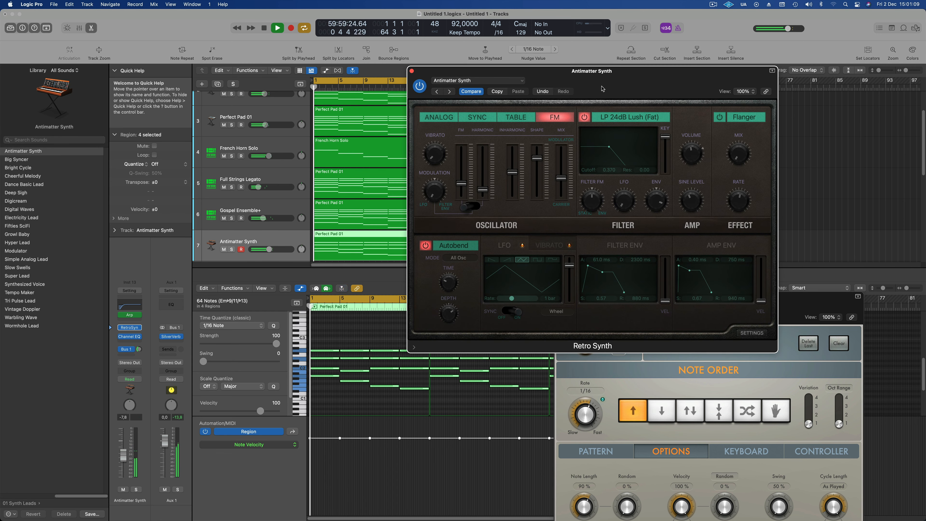
left_click(450, 92)
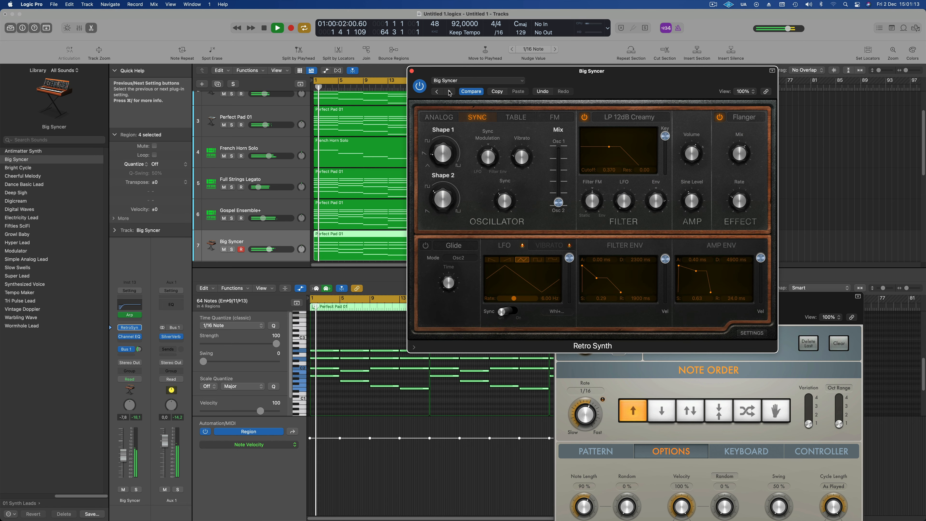
Advance to the Bright Cycle preset in Retro Synth, try a different filter cutoff and resonance, and replay from the start.
left_click(450, 92)
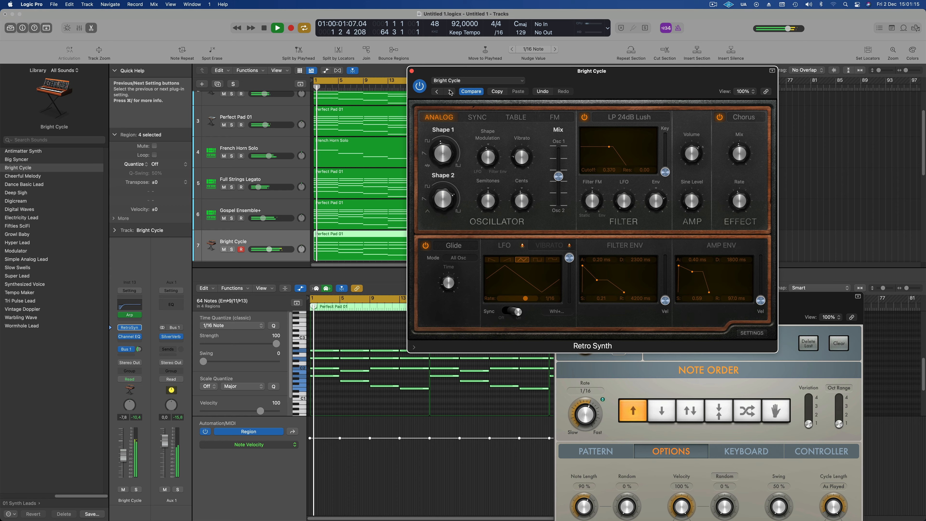
left_click_drag(637, 67, 624, 97)
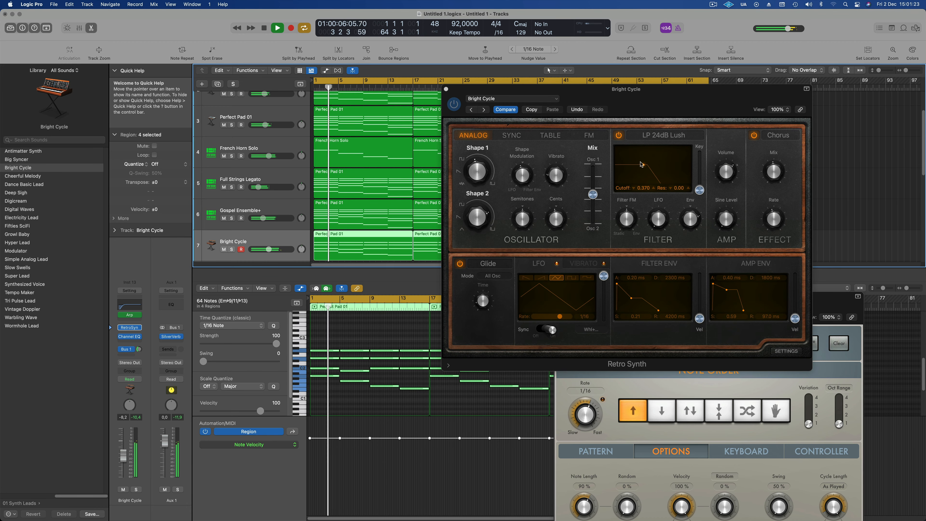
left_click_drag(642, 164, 640, 163)
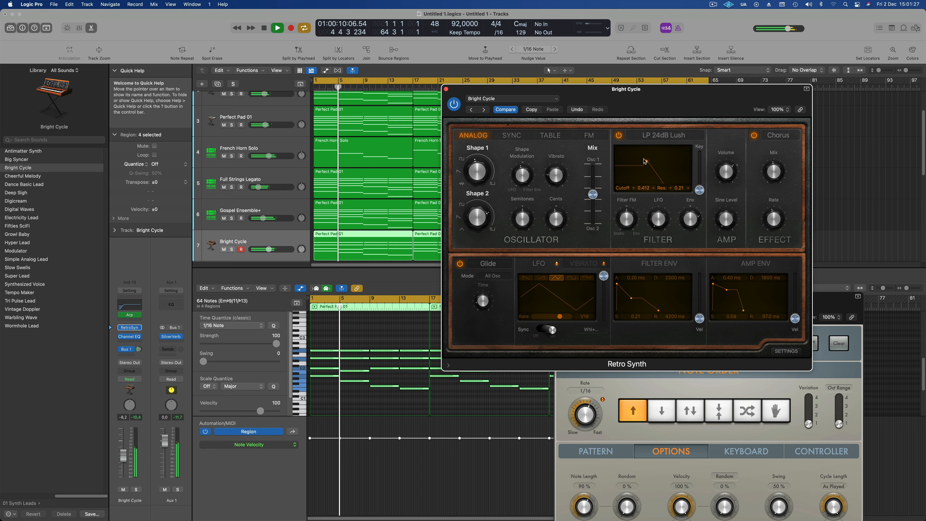
key("Return")
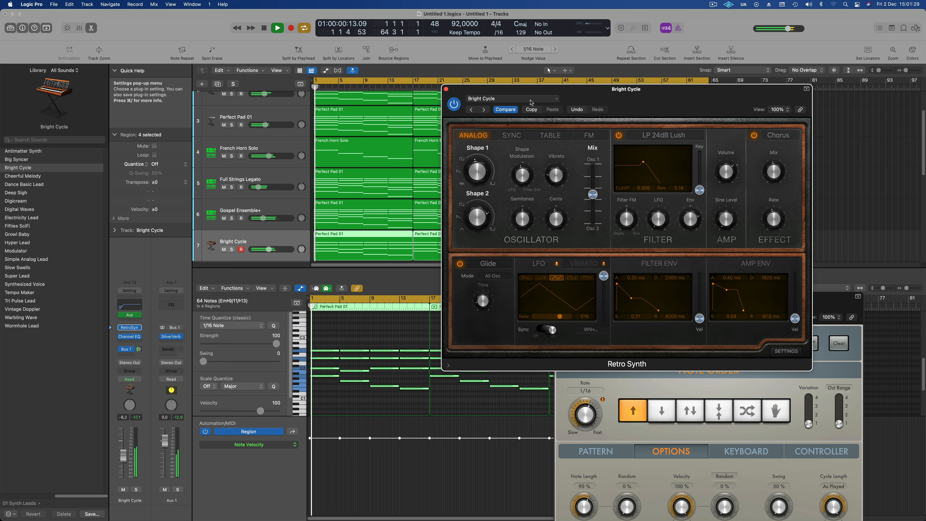
Audition the lead presets from Cheerful Melody through Dance Basic Lead and Deep Sigh to Digital Waves, raising the synth track's volume slightly.
left_click(485, 110)
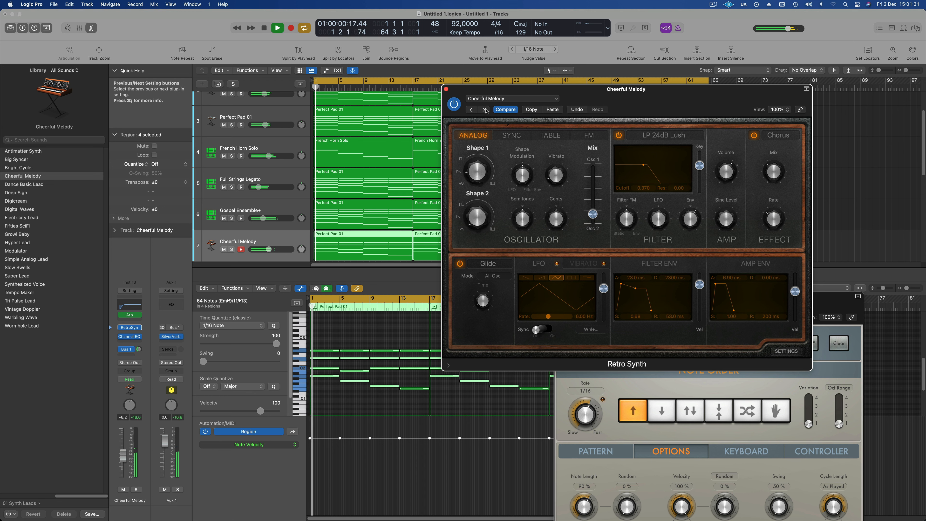
left_click_drag(124, 455, 124, 452)
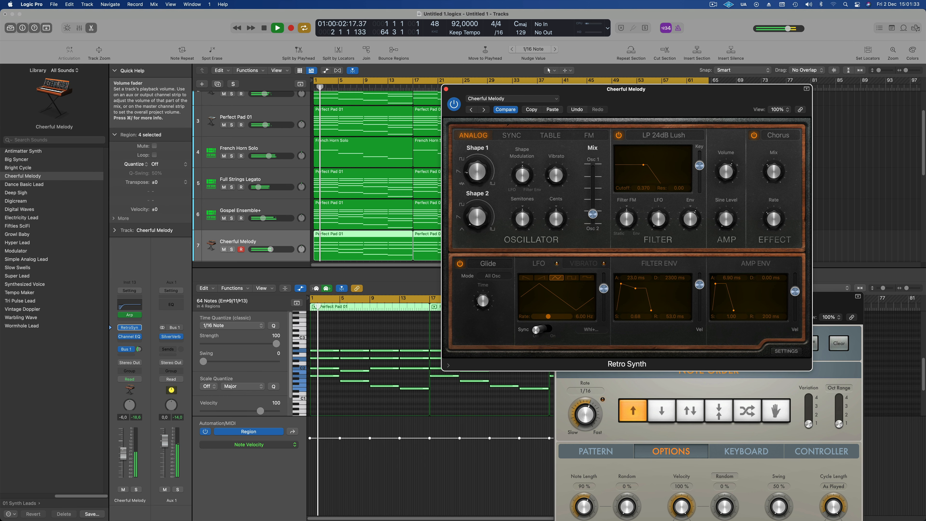
left_click(485, 110)
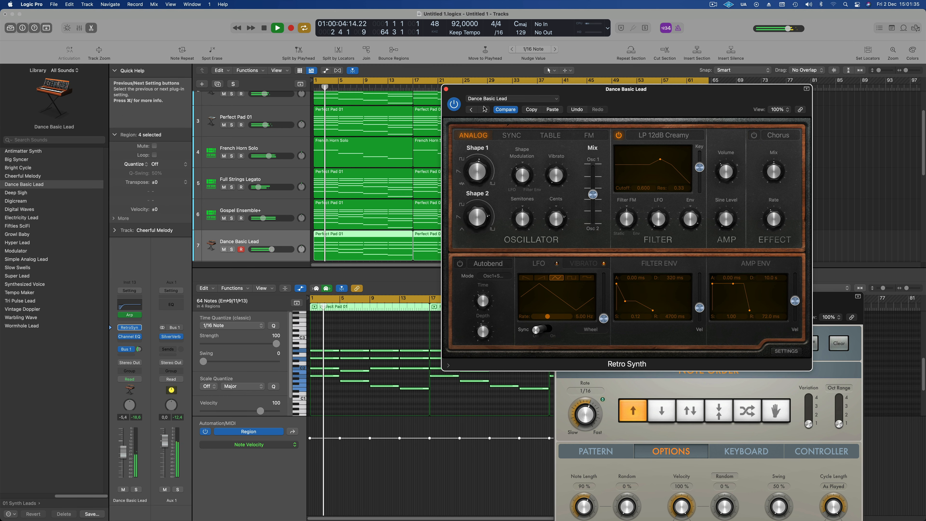
left_click(485, 110)
left_click(485, 110)
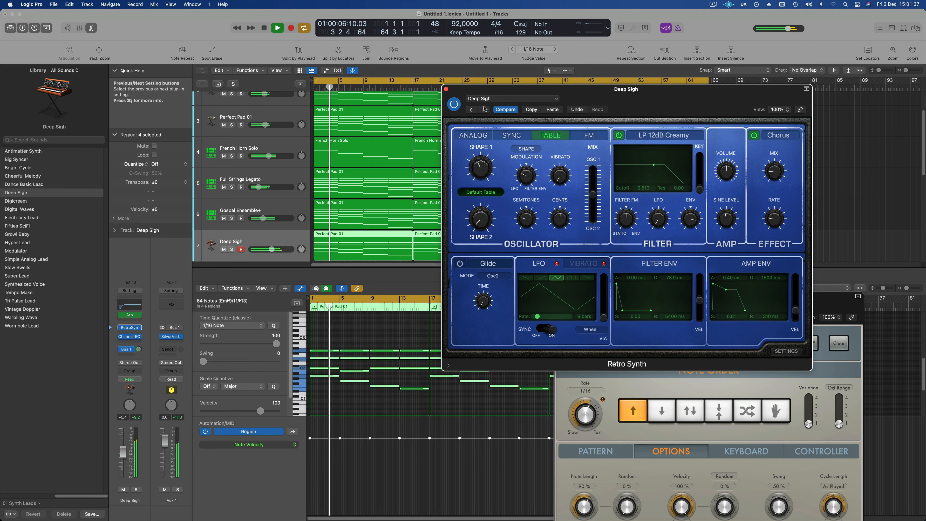
left_click(485, 109)
left_click_drag(659, 93, 620, 92)
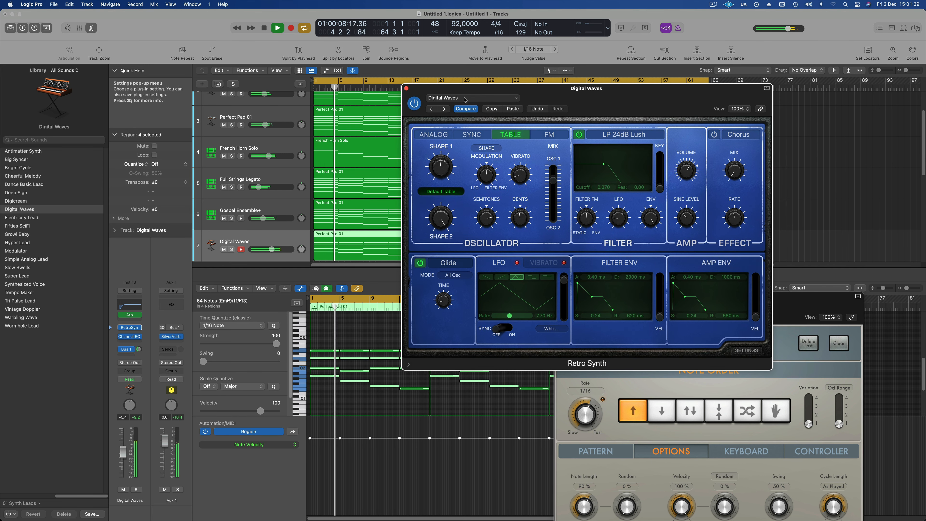
Audition the following lead presets from Electricity Lead through Fifties SciFi, Growl Baby, Hyper Lead, Simple Analog Lead and Slow Swells to Super Lead.
left_click(444, 109)
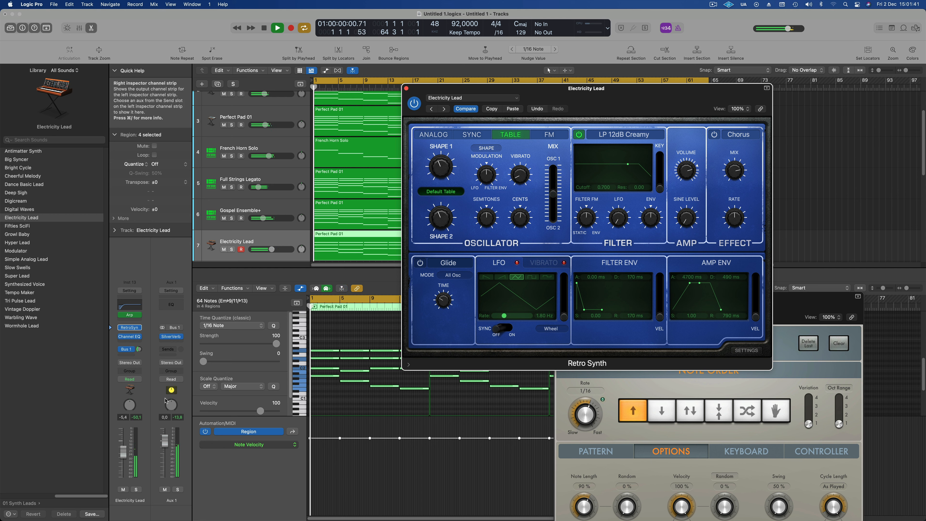
left_click(443, 108)
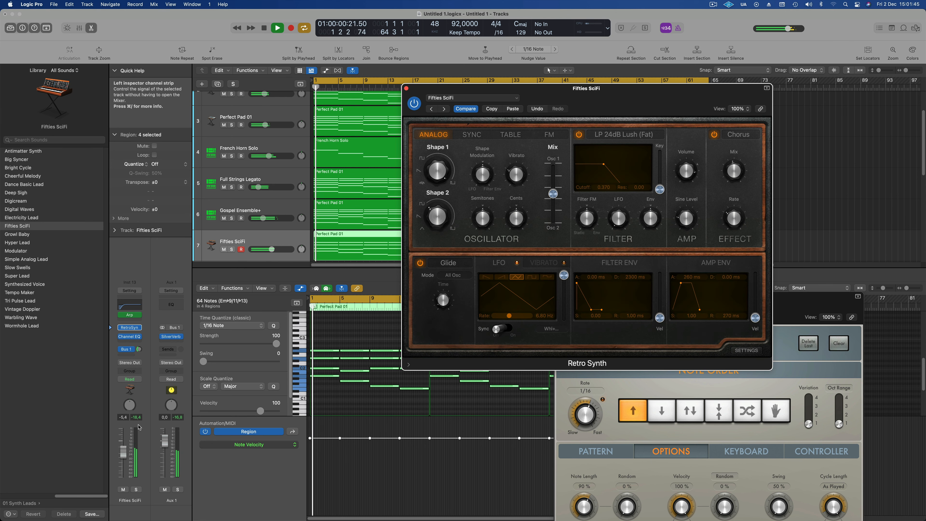
left_click(443, 109)
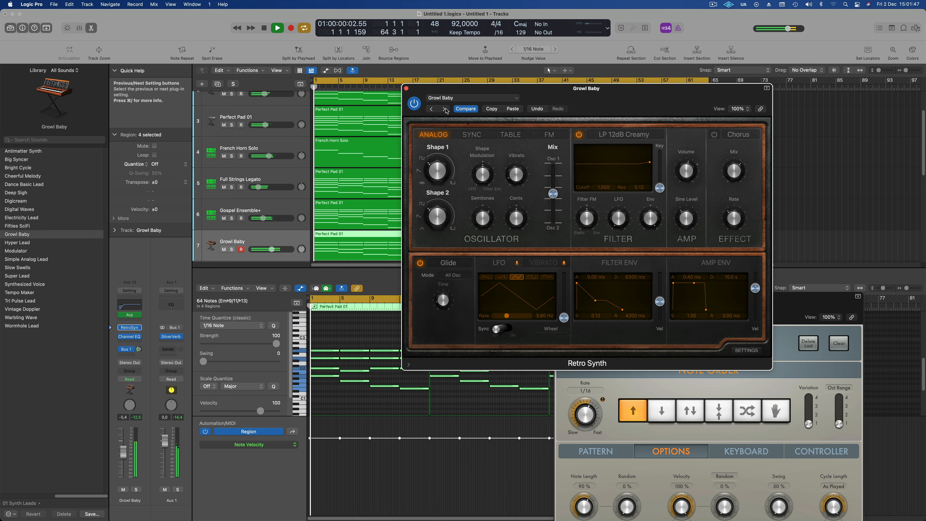
left_click(445, 109)
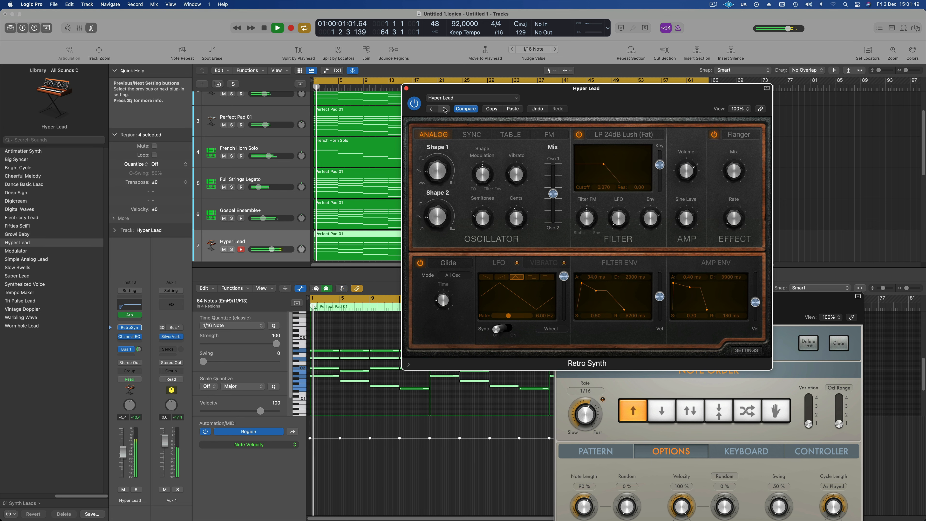
left_click(444, 109)
left_click(444, 109)
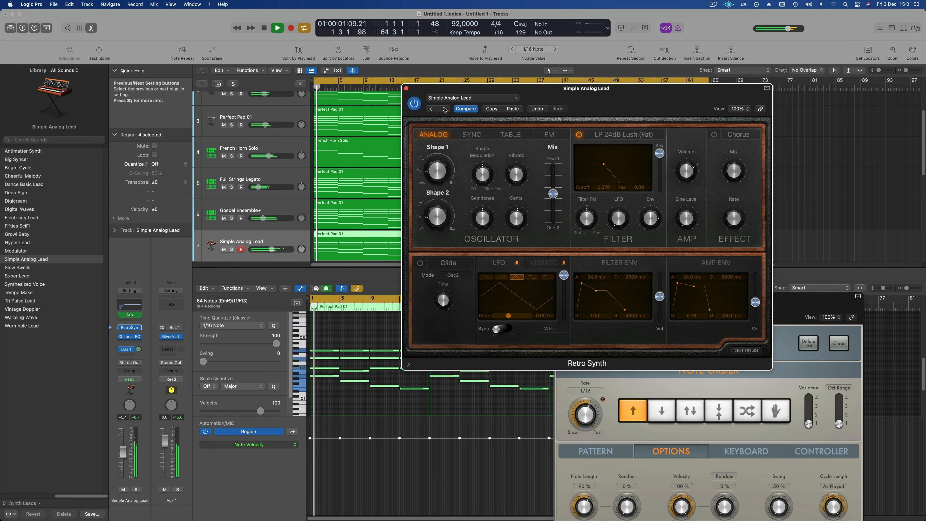
left_click(445, 109)
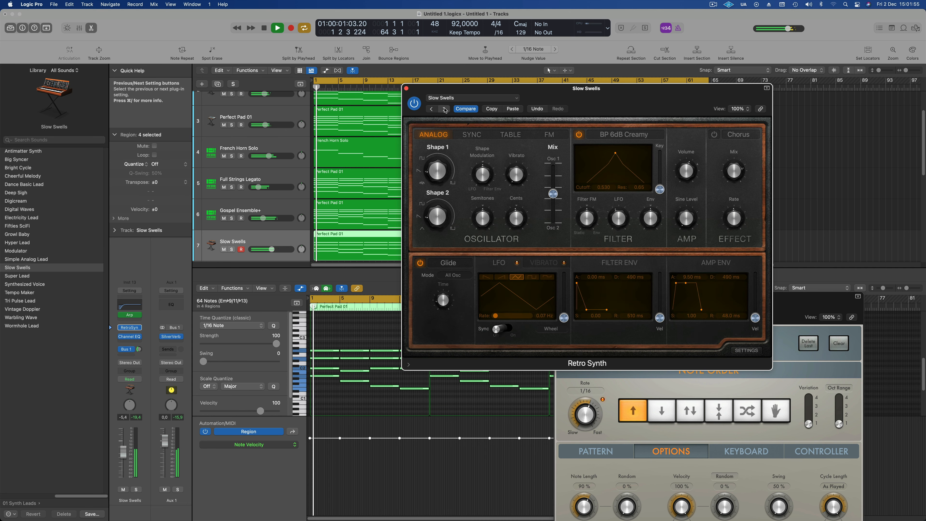
left_click(445, 109)
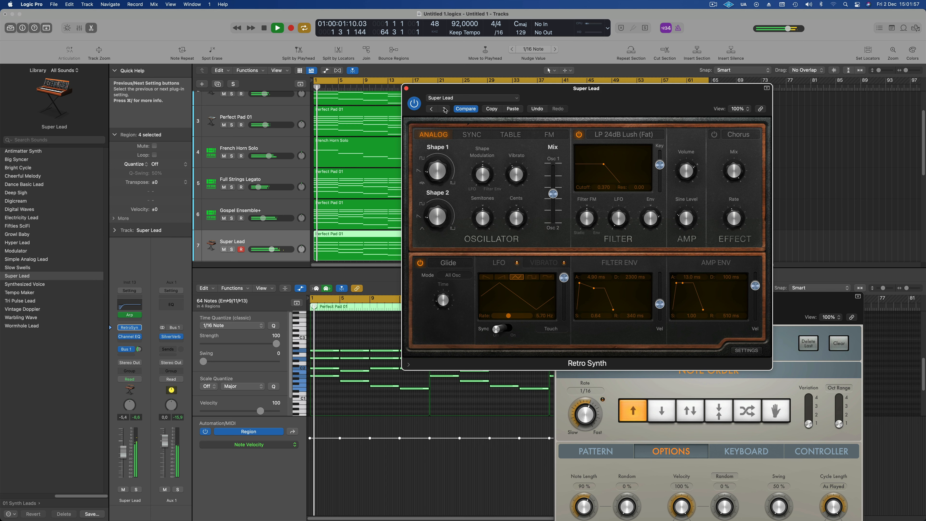
Audition the Synthesized Voice preset at a higher track volume, soloing the synth track briefly before returning to the full mix.
left_click(444, 109)
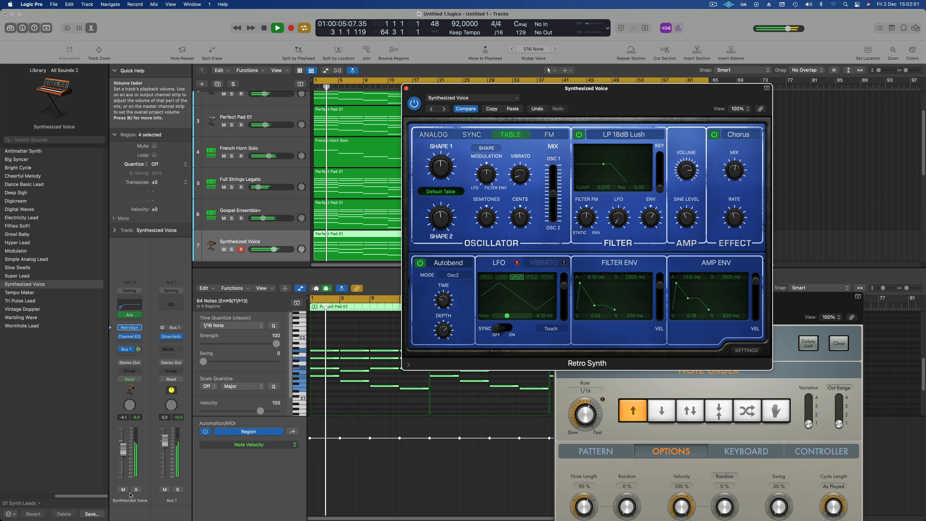
left_click(136, 490)
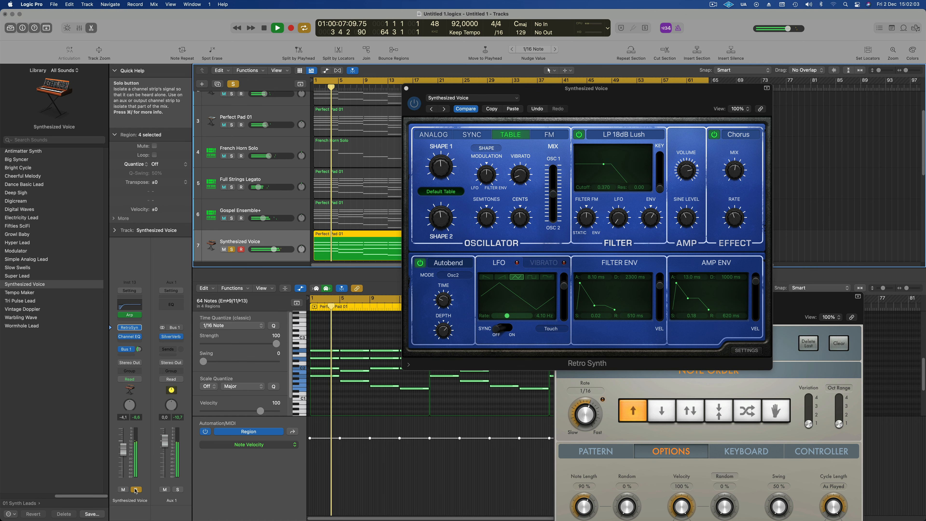
left_click(136, 489)
Audition the remaining lead presets from Tempo Maker to Wormhole Lead and continue into the synth pads with Berlin Xperience and Big Sweeper.
left_click_drag(463, 104, 447, 109)
left_click(428, 116)
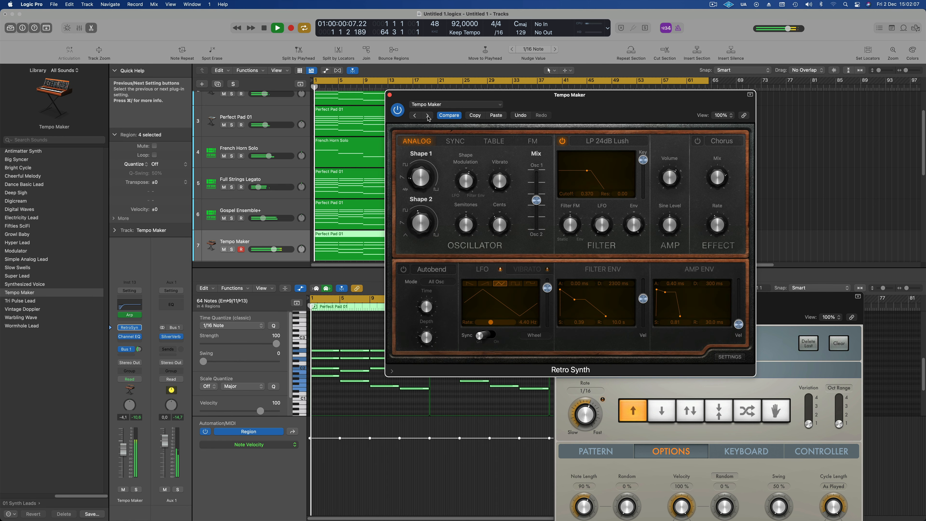
left_click(428, 116)
left_click(427, 116)
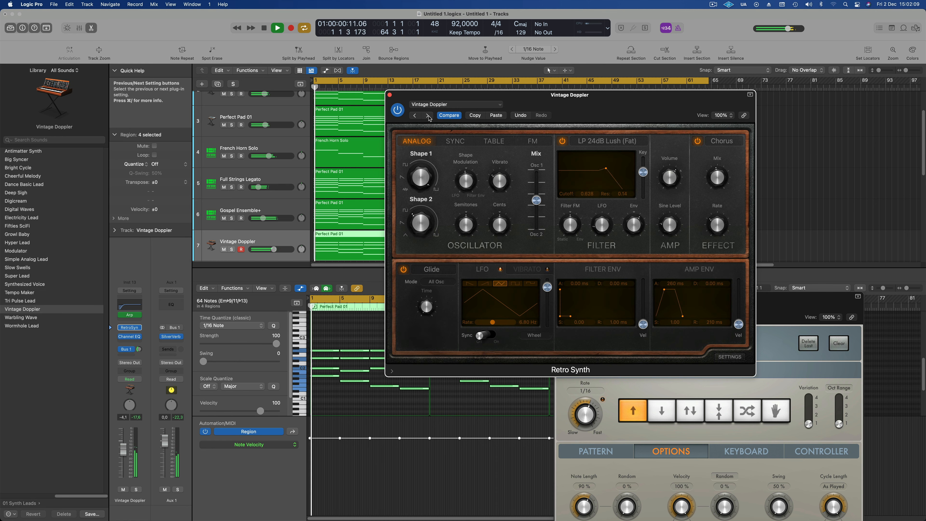
left_click(428, 116)
left_click(428, 115)
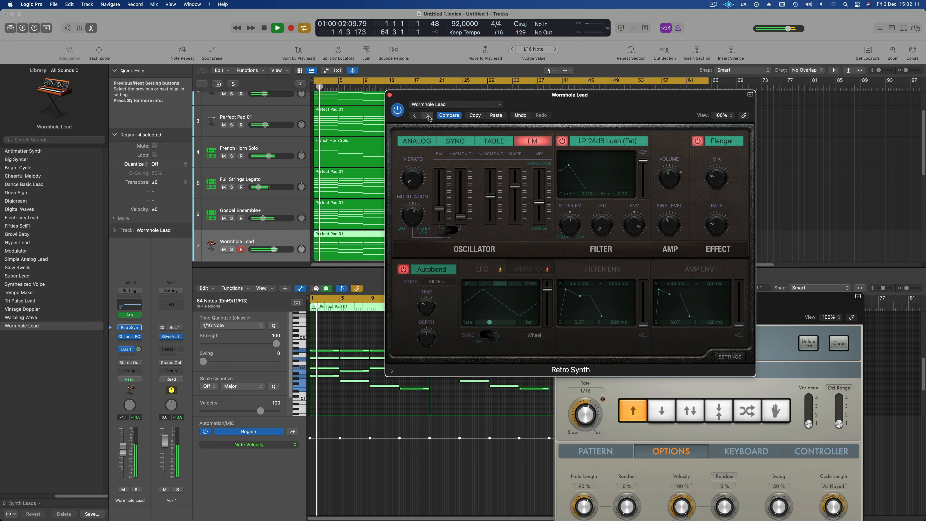
left_click(427, 116)
left_click(428, 116)
left_click(428, 116)
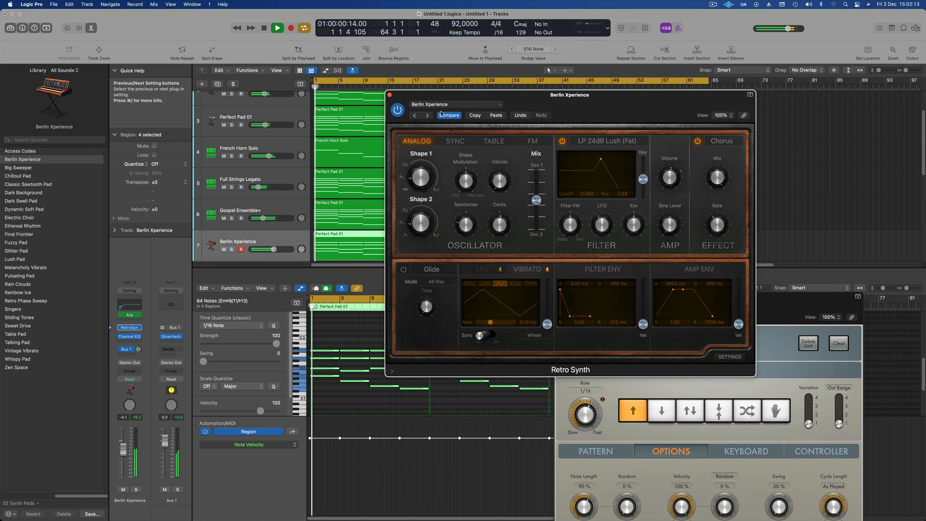
Load the Airy Picks preset from 07 Sequence Elements into Retro Synth and lower the synth track's volume.
left_click(460, 105)
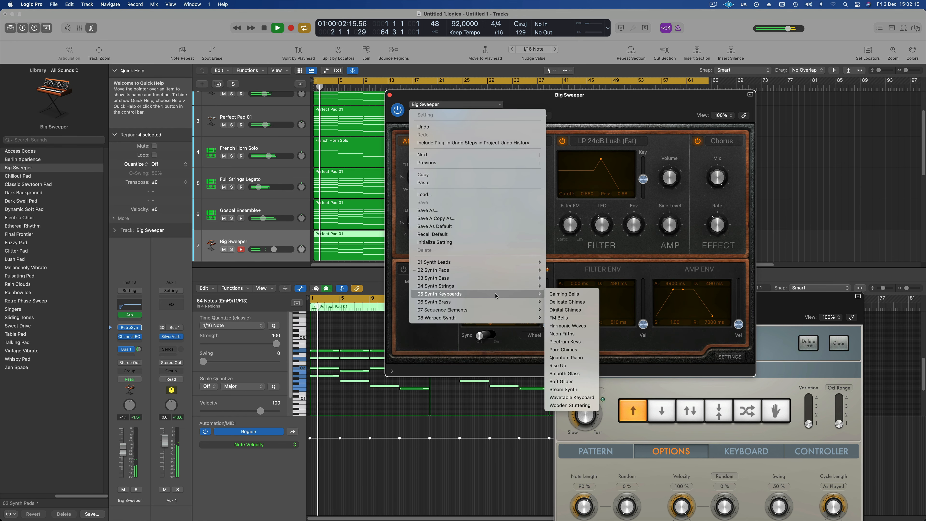
mouse_move(496, 311)
left_click(563, 309)
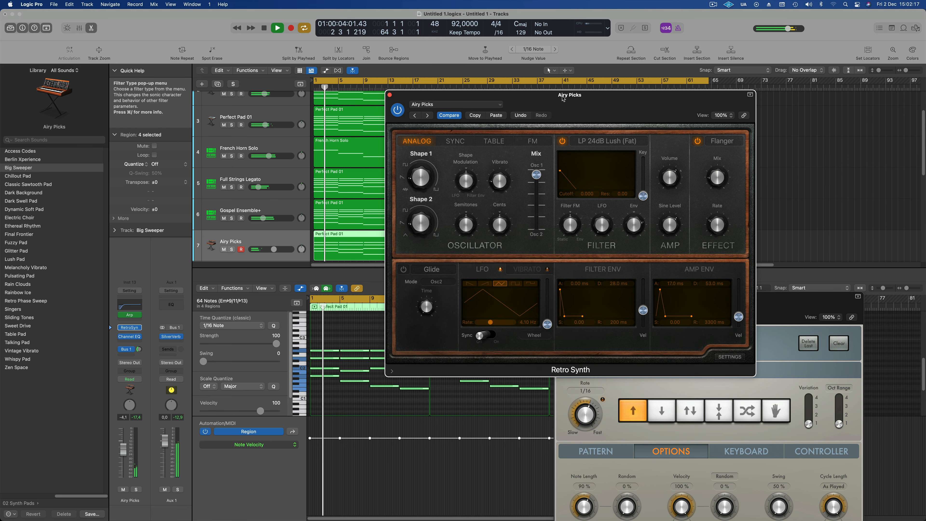
left_click_drag(498, 101, 567, 122)
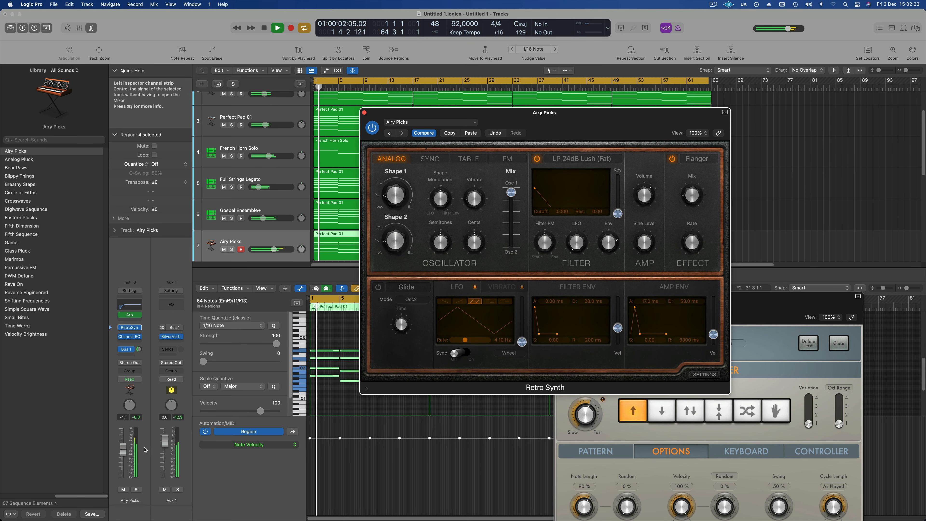
left_click_drag(123, 449, 123, 457)
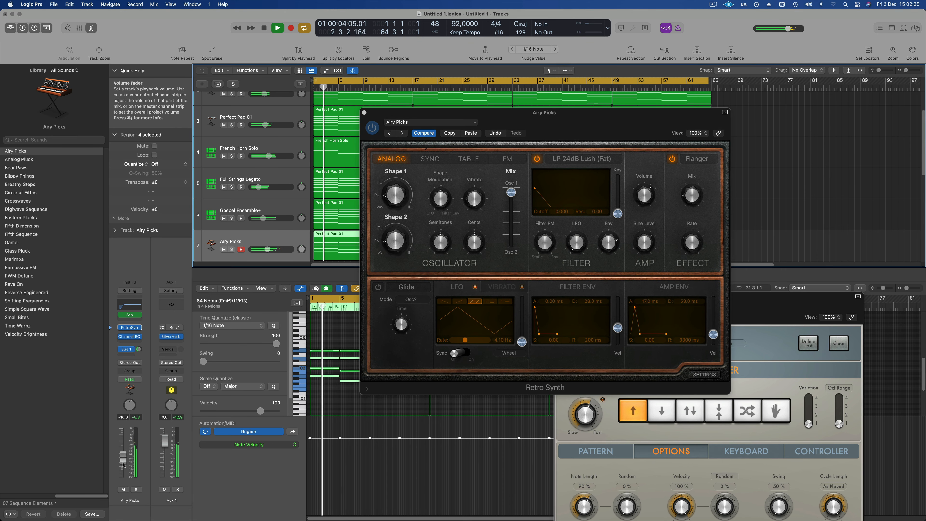
Audition the next sequence presets from Analog Pluck through Blippy Things to Crosswaves.
left_click(403, 134)
left_click(402, 134)
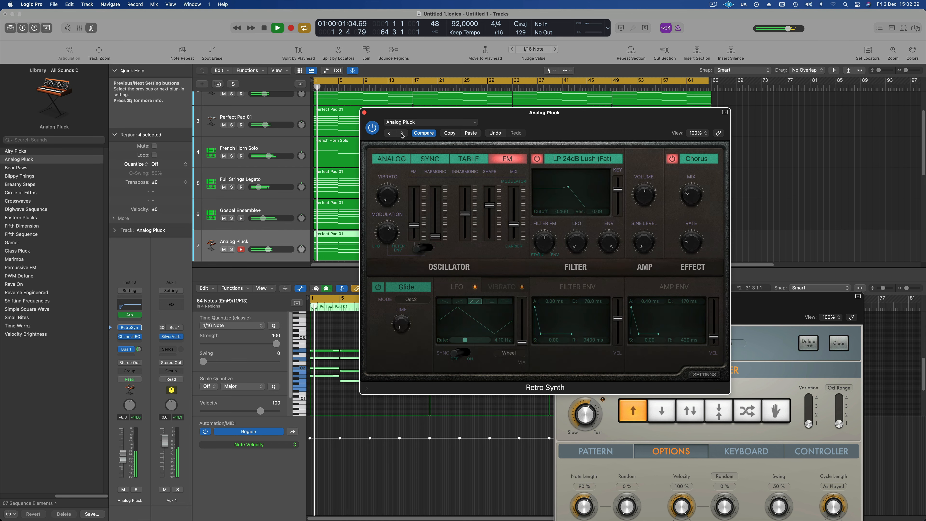
left_click(403, 134)
left_click(402, 134)
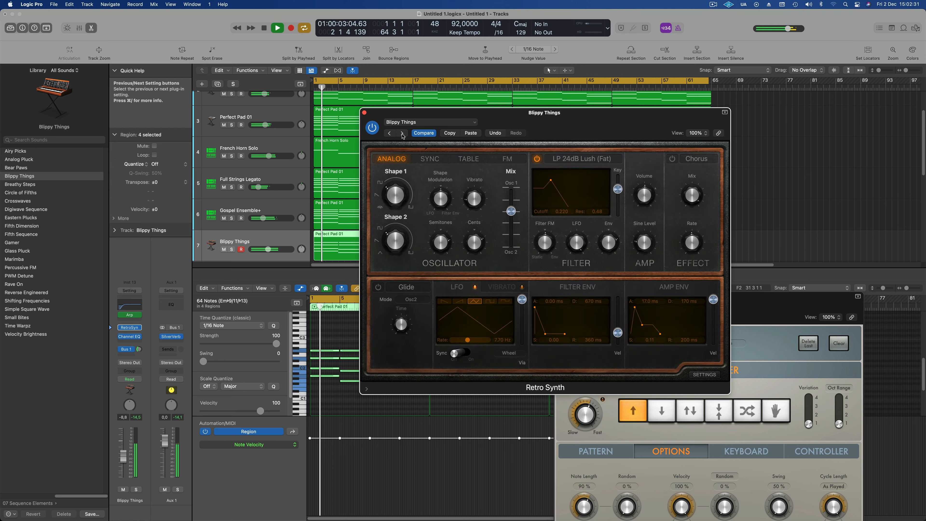
left_click(403, 133)
left_click(402, 133)
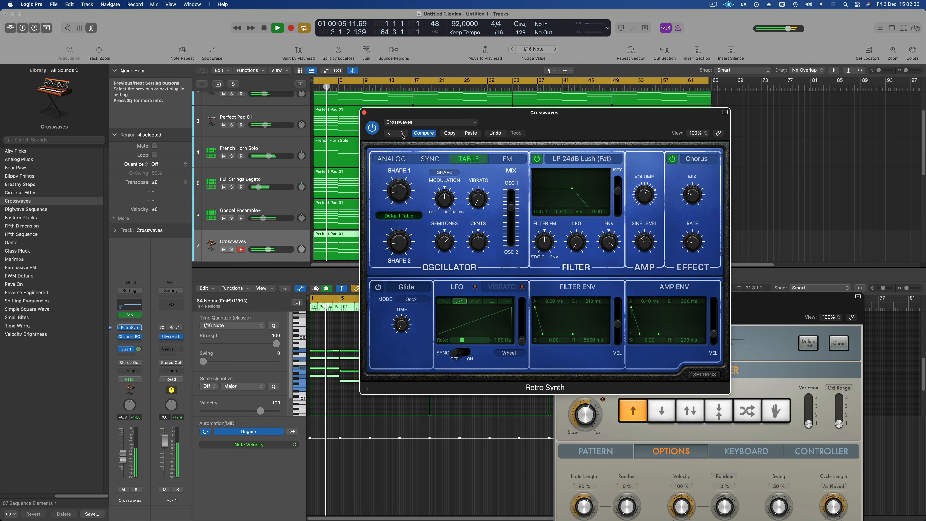
Step back through the sequence presets to Analog Pluck and replay the arrangement with it.
left_click(391, 134)
left_click(391, 134)
left_click(391, 134)
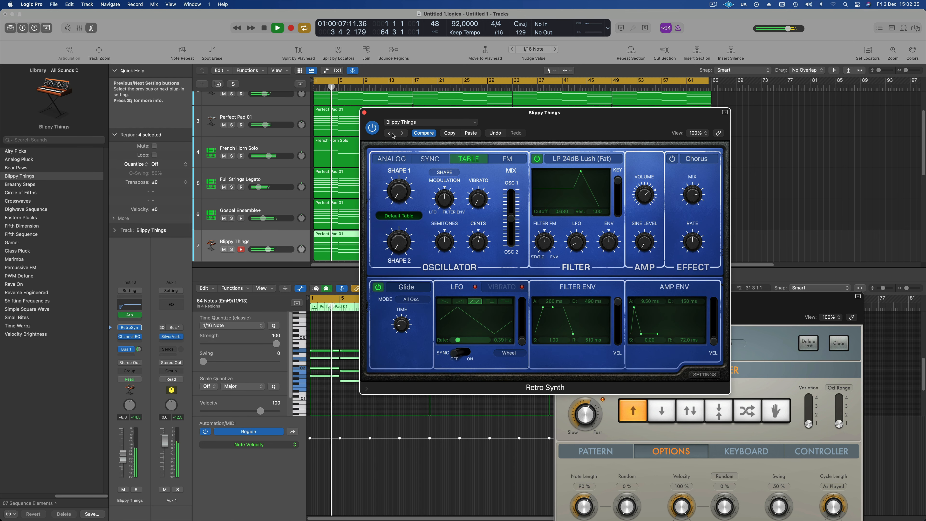
left_click(391, 134)
left_click(391, 134)
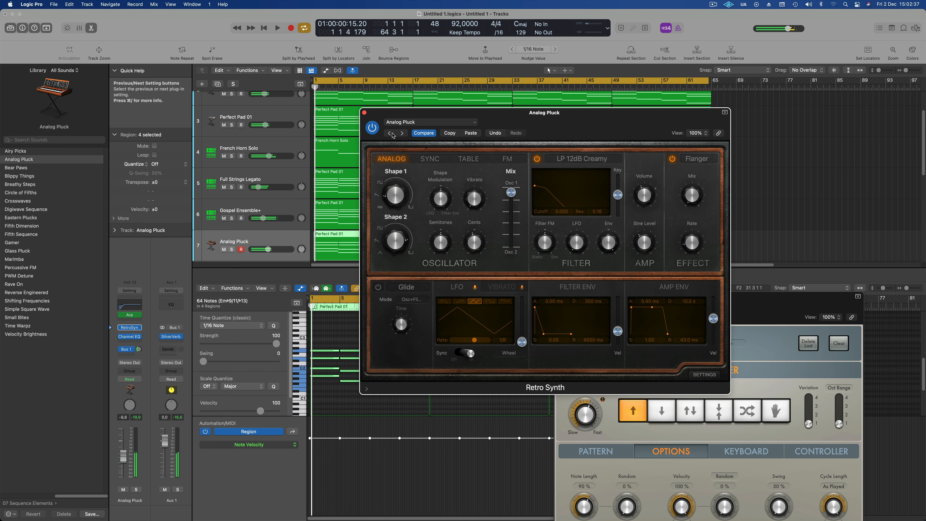
key("space")
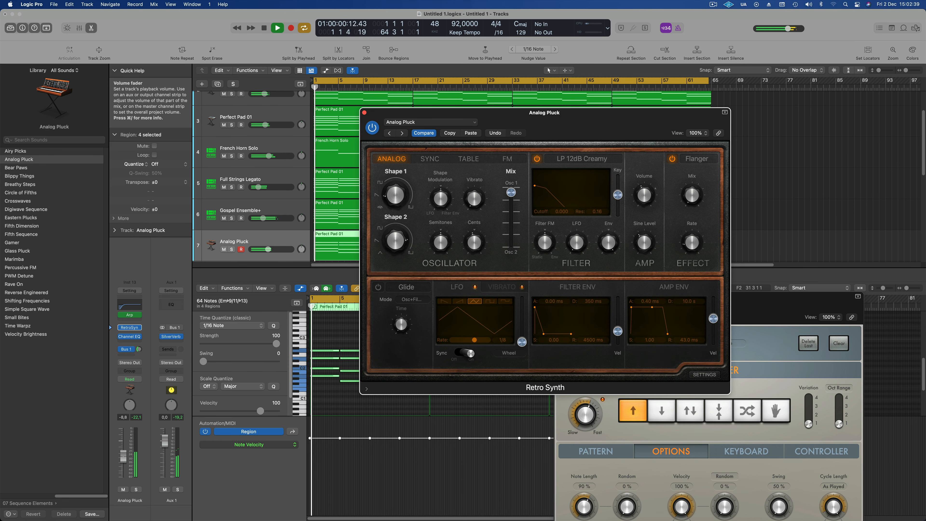
Raise the Analog Pluck track to -2.3 dB, set filter resonance to 0.20, lower the Key slider to minimum, and replay.
left_click(125, 444)
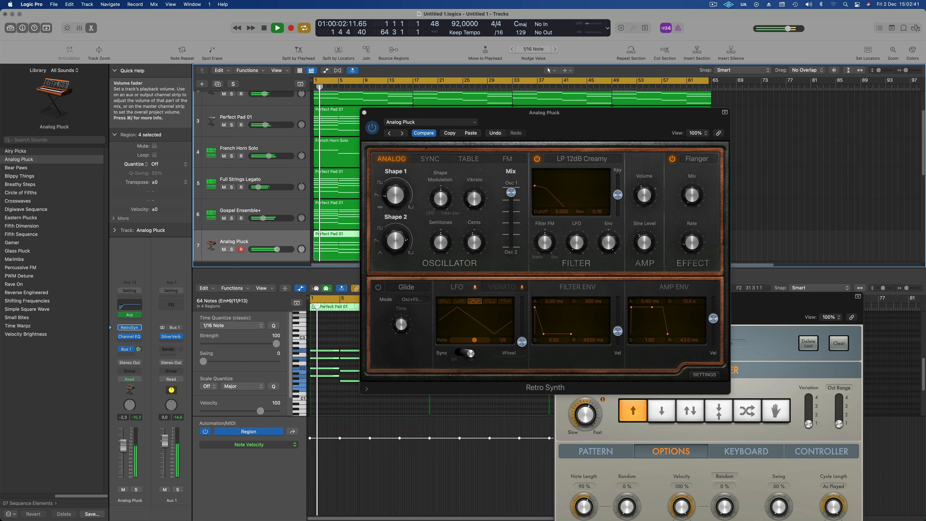
left_click_drag(535, 187, 531, 186)
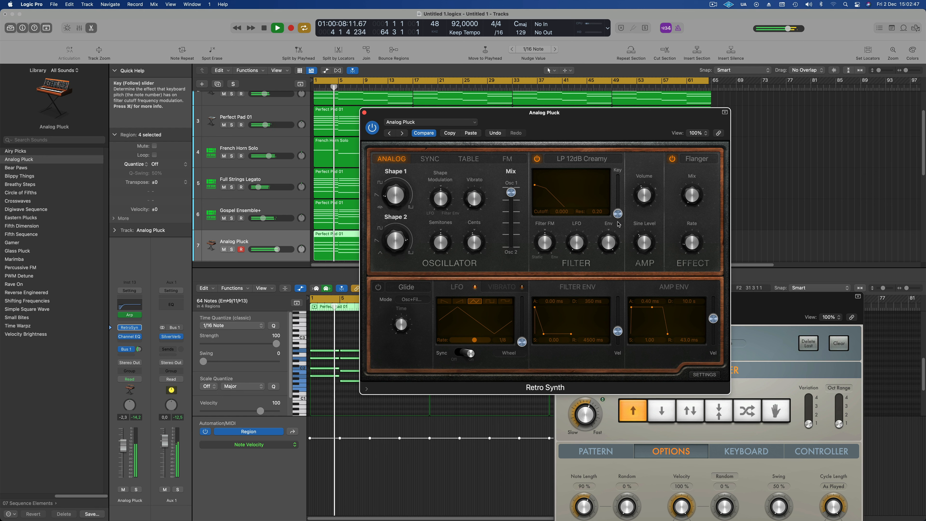
key("space")
key("space")
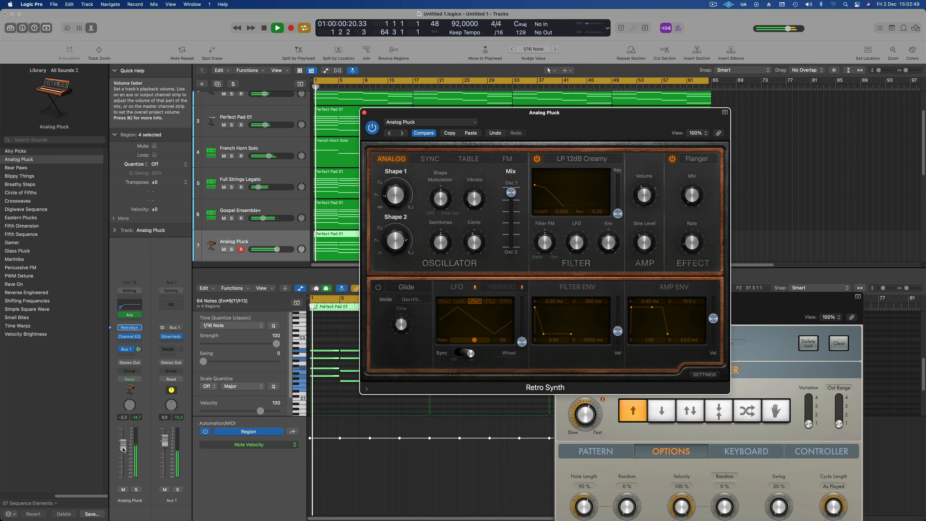
Enable the high-cut band in Analog Pluck's Channel EQ and set it to 2040 Hz with a 48 dB/oct slope.
left_click(124, 449)
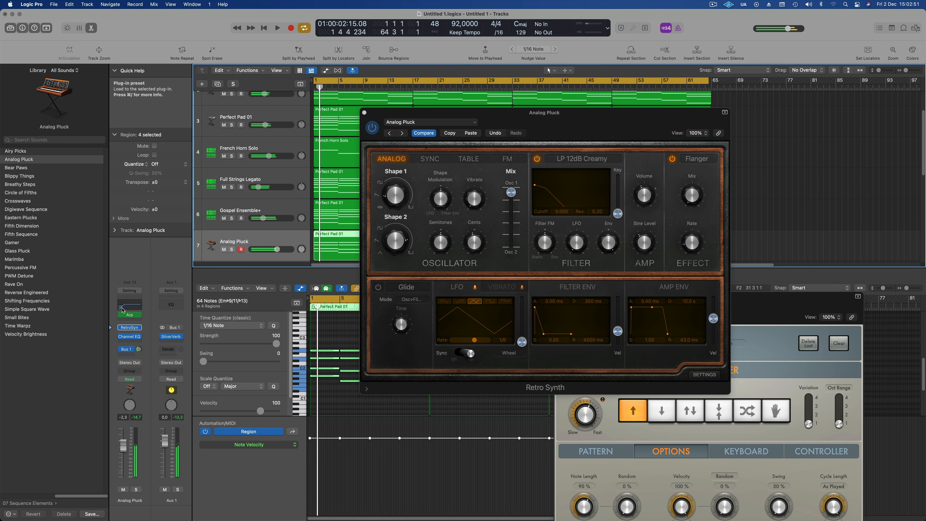
left_click(136, 305)
left_click(684, 139)
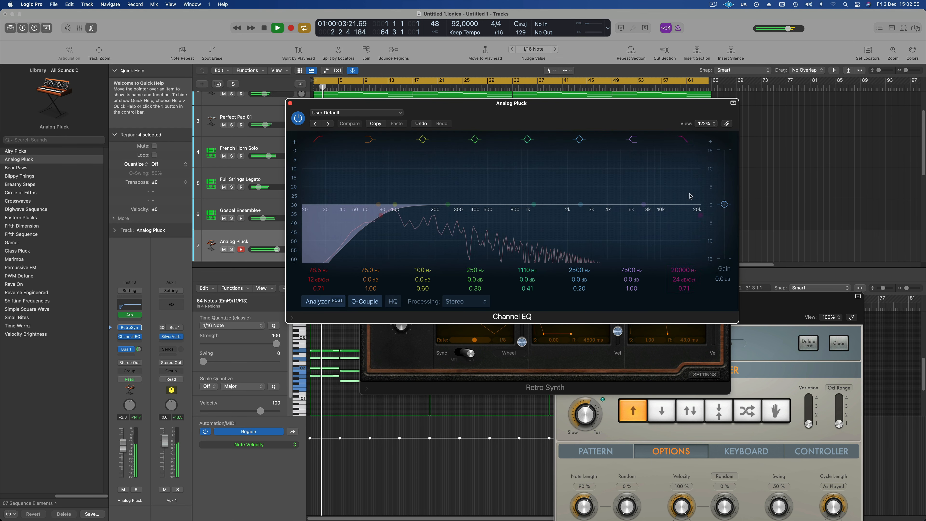
left_click_drag(683, 280, 684, 310)
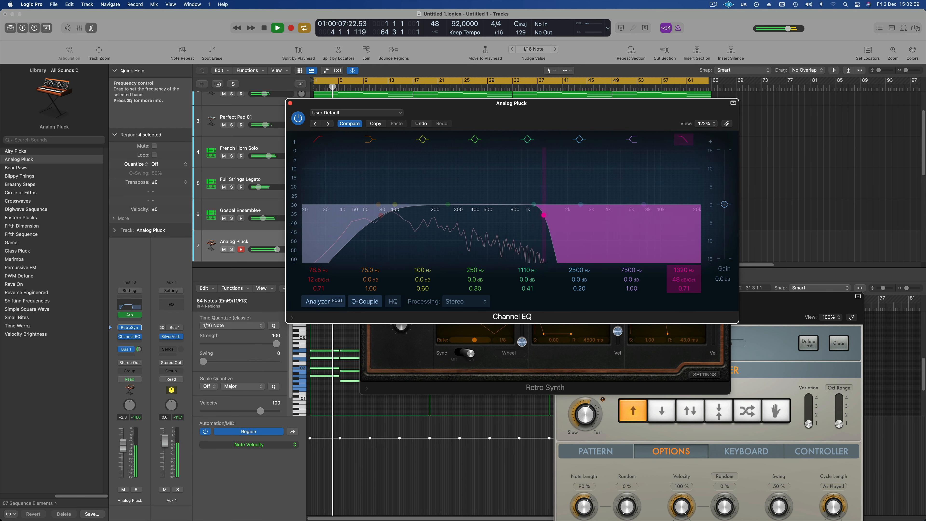
left_click_drag(683, 270, 683, 272)
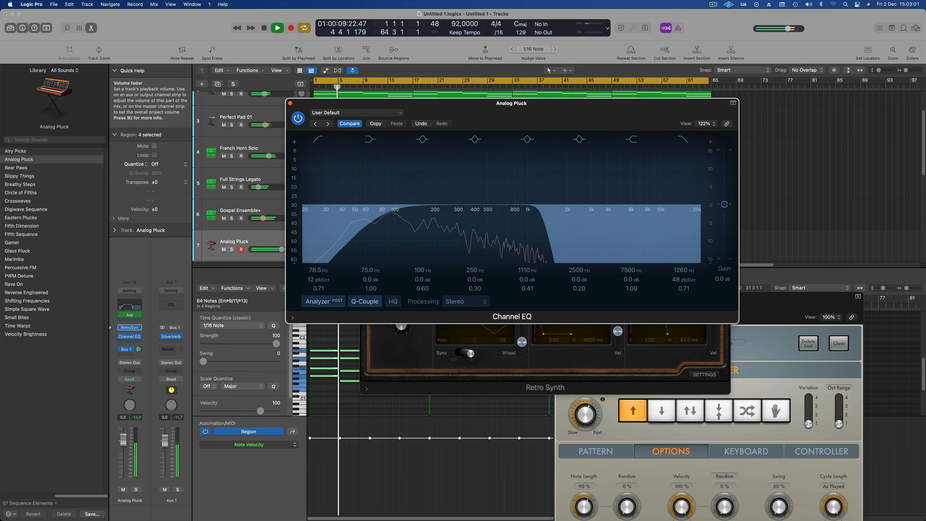
left_click_drag(684, 271, 684, 268)
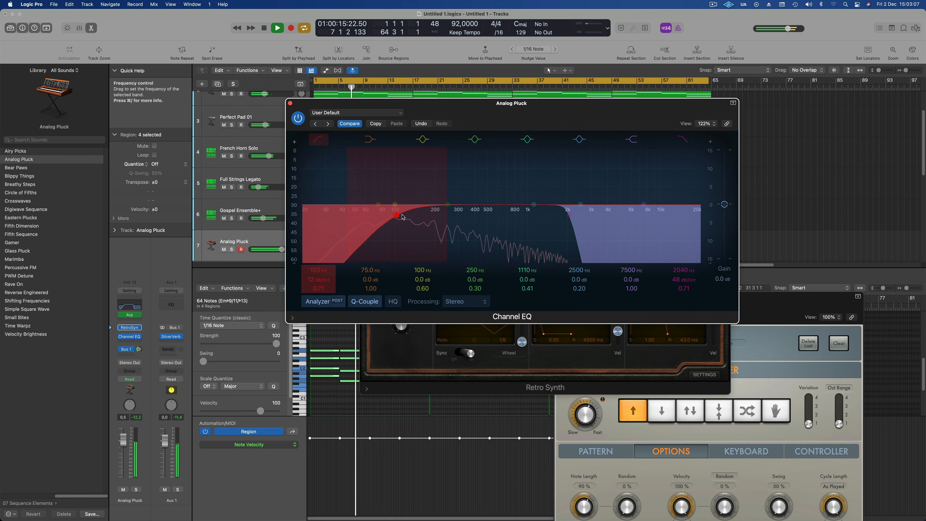
Set Analog Pluck's EQ low cut to 99 Hz, then replay from the start and raise the track to 1.5 dB.
left_click_drag(403, 216, 400, 217)
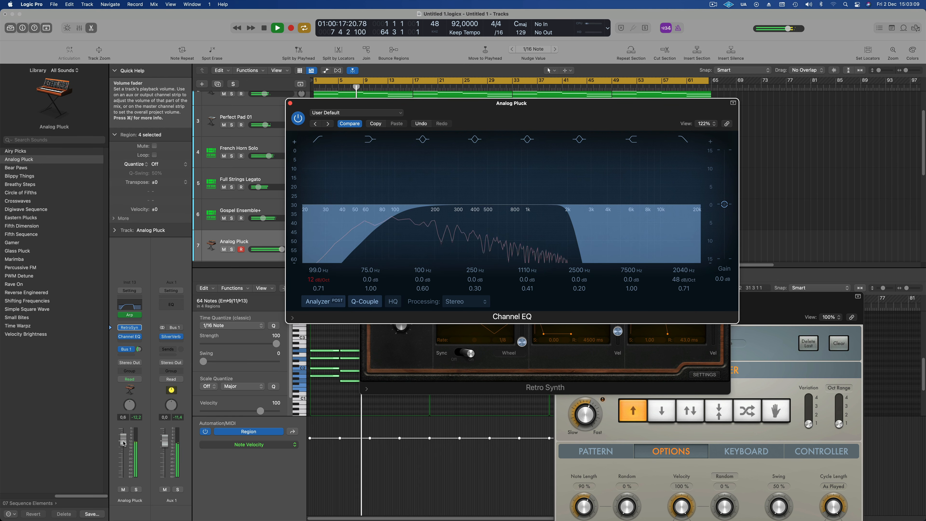
left_click(123, 443)
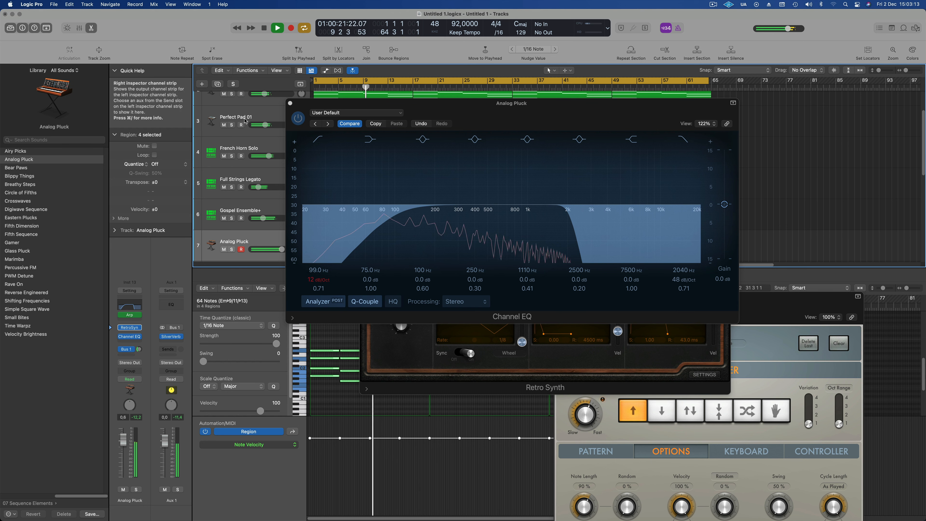
left_click(290, 104)
key("Return")
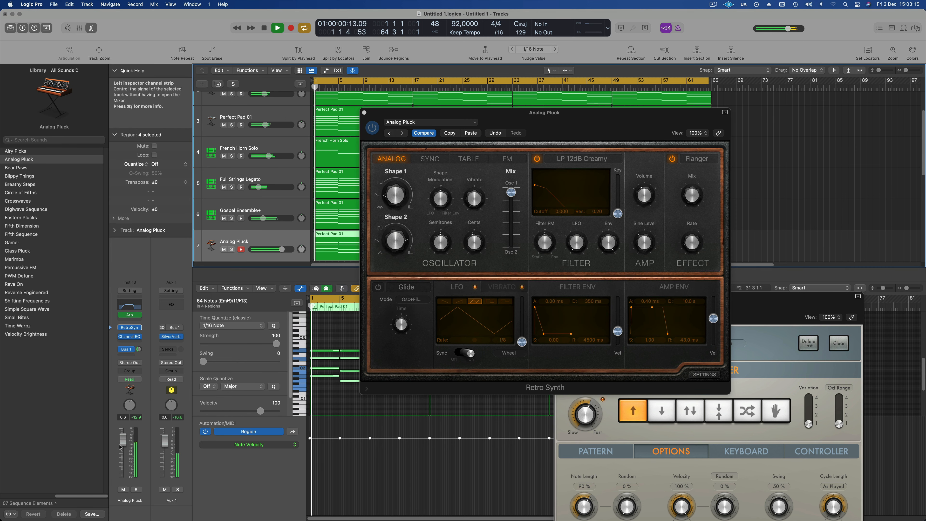
left_click_drag(124, 438, 124, 437)
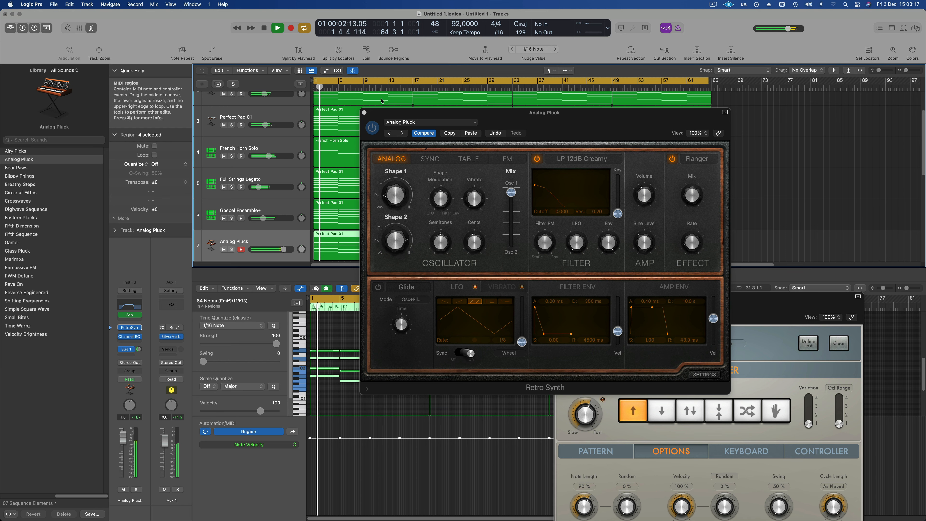
Close the Retro Synth and Arpeggiator windows and hide the lower editor to enlarge the tracks view.
left_click(364, 112)
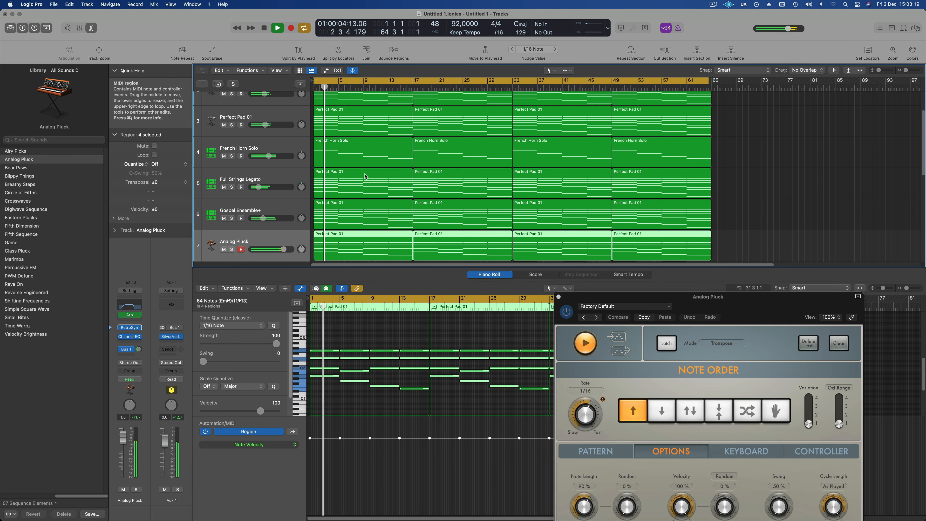
key("x")
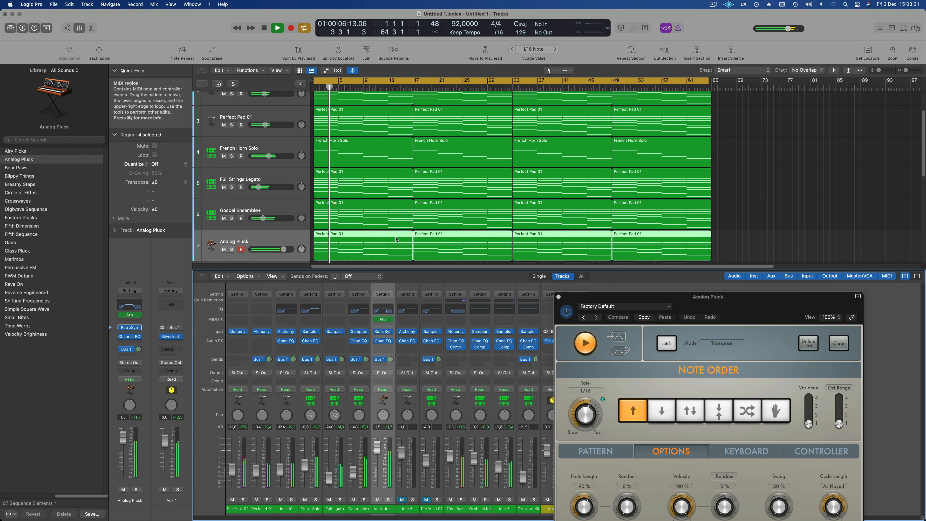
key("x")
left_click_drag(601, 301, 485, 189)
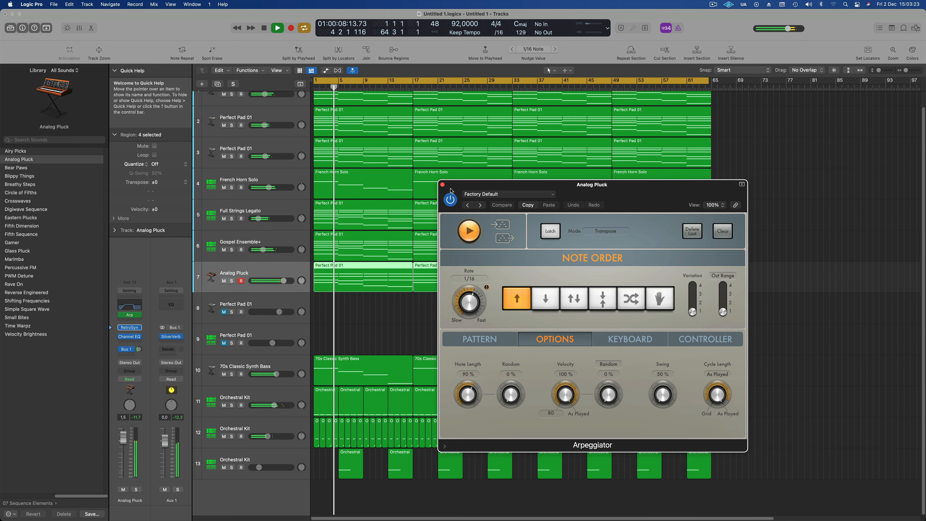
left_click(443, 185)
Replay from the start and mute French Horn Solo, Full Strings Legato, Gospel Ensemble+ and the Perfect Pad 01 tracks 2 and 3.
key("space")
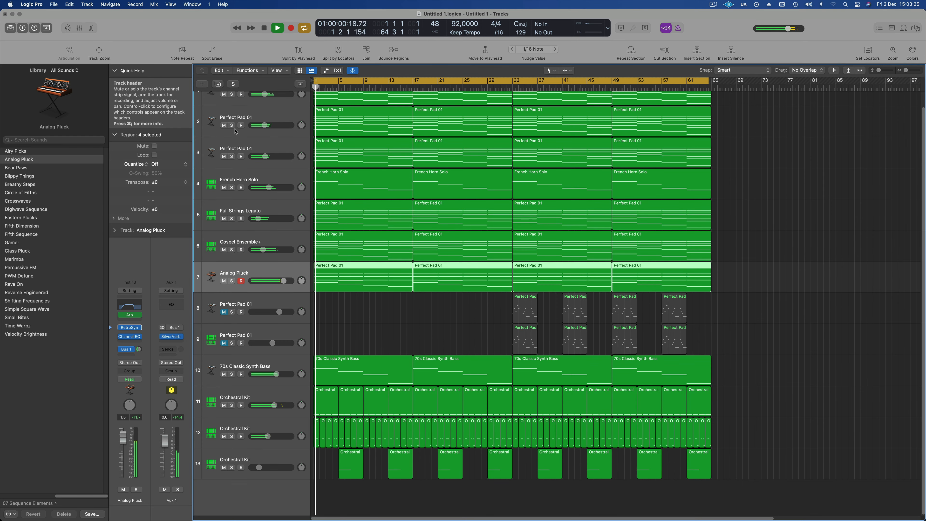
scroll(305, 157, "up", 3)
key("space")
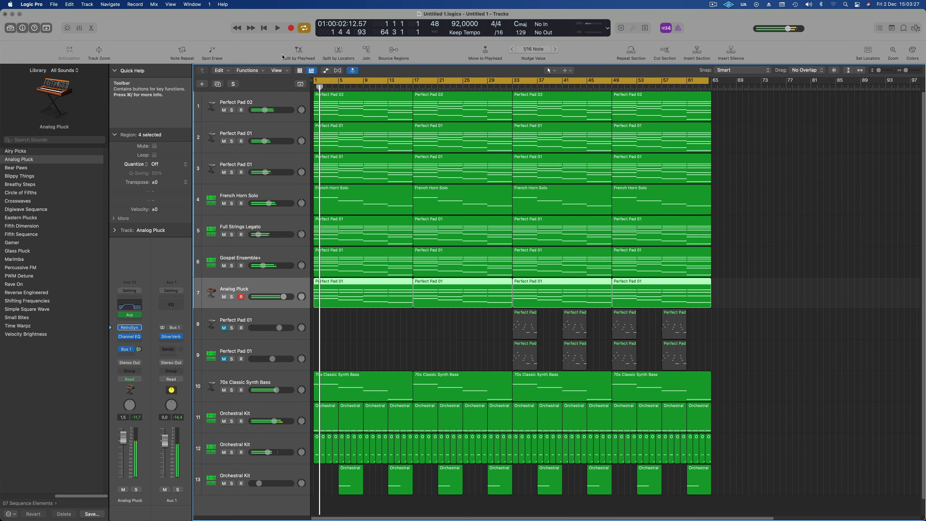
left_click(223, 203)
left_click(224, 235)
left_click(224, 266)
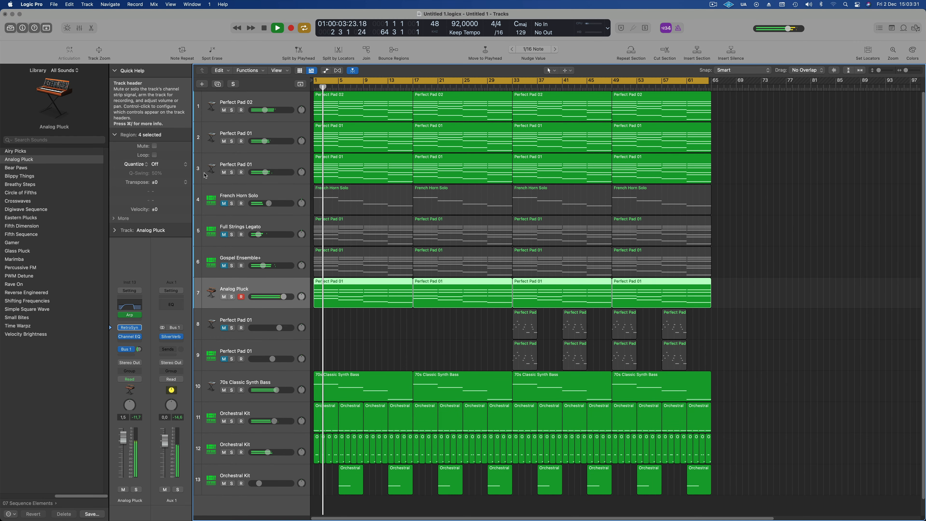
left_click(224, 177)
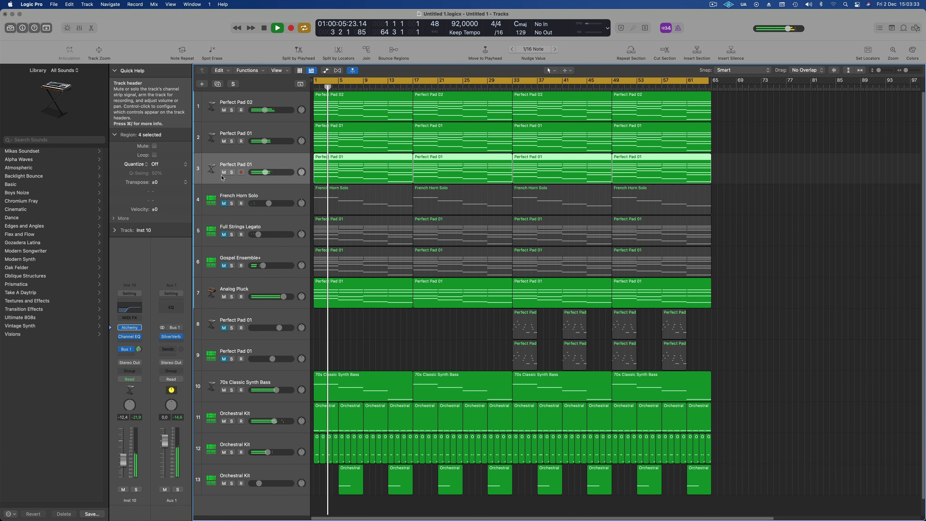
left_click(224, 173)
left_click(223, 141)
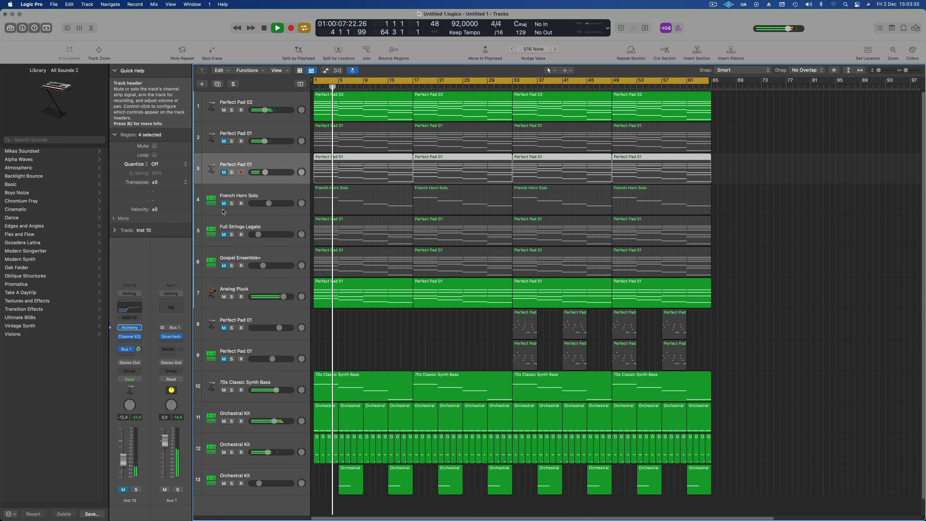
Turn off the low-cut and low-shelf bands in Analog Pluck's Channel EQ and lower the track's volume to 0.3 dB.
left_click(272, 287)
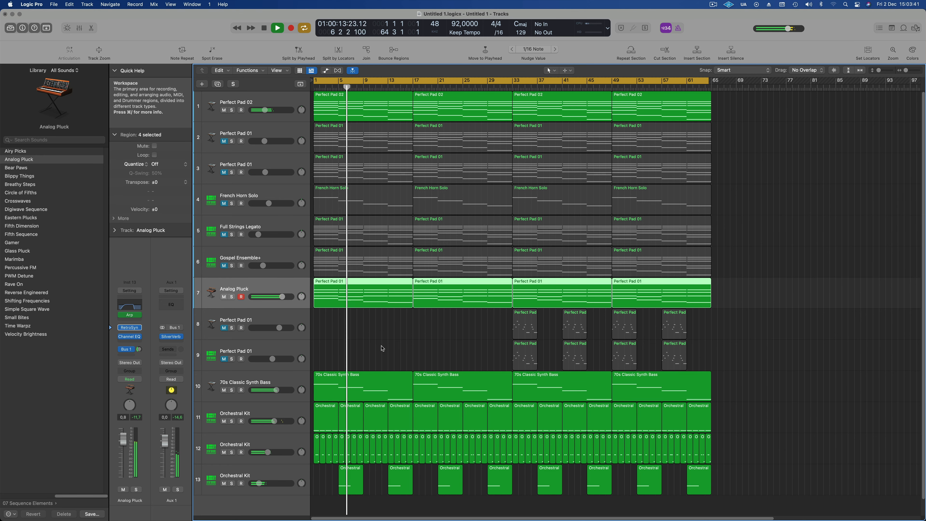
scroll(332, 308, "up", 1)
scroll(332, 307, "down", 1)
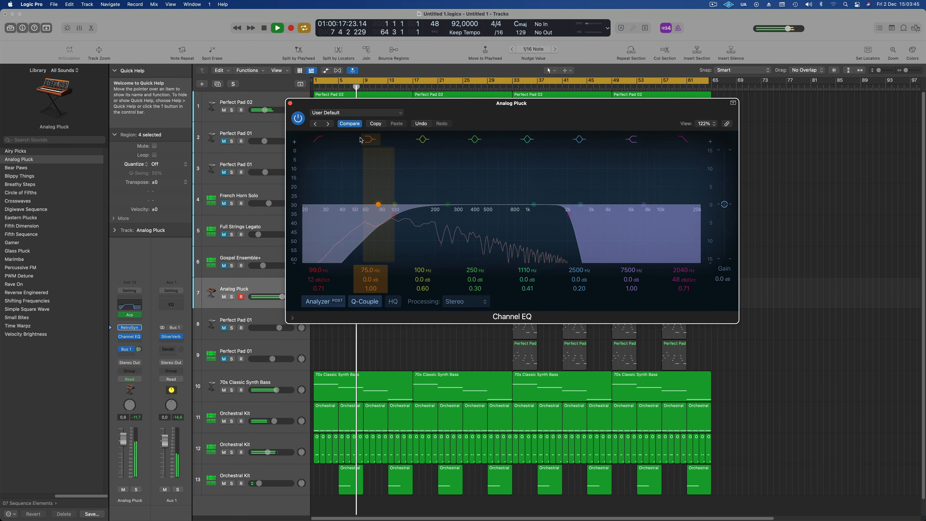
left_click(364, 140)
left_click(318, 139)
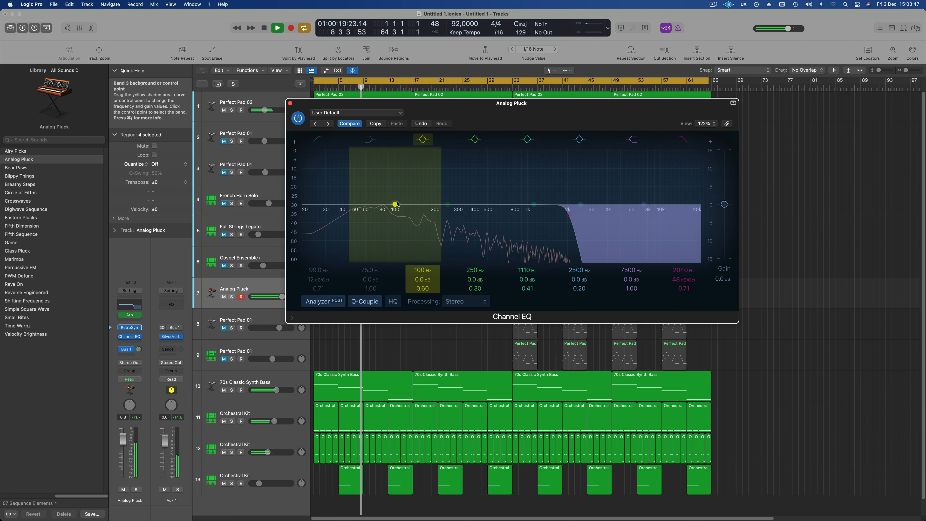
left_click_drag(442, 108, 422, 145)
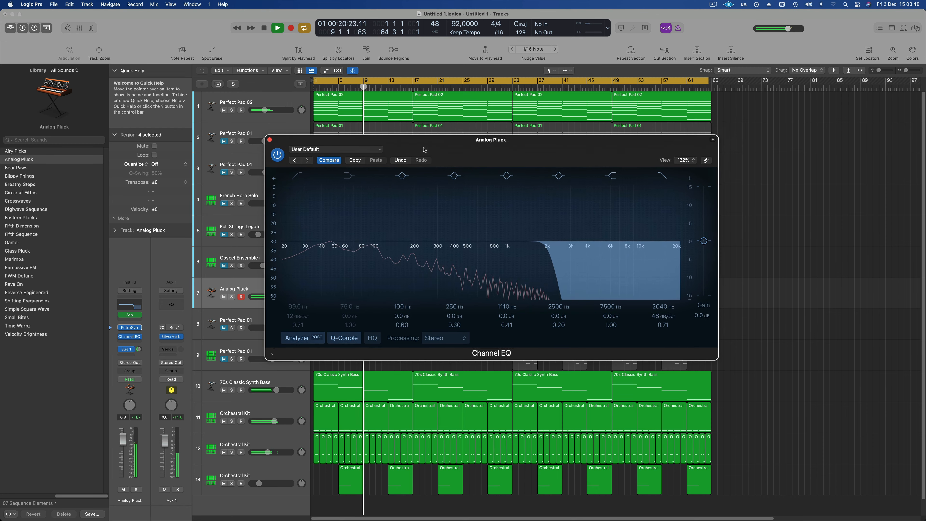
left_click(270, 140)
left_click_drag(121, 441, 121, 443)
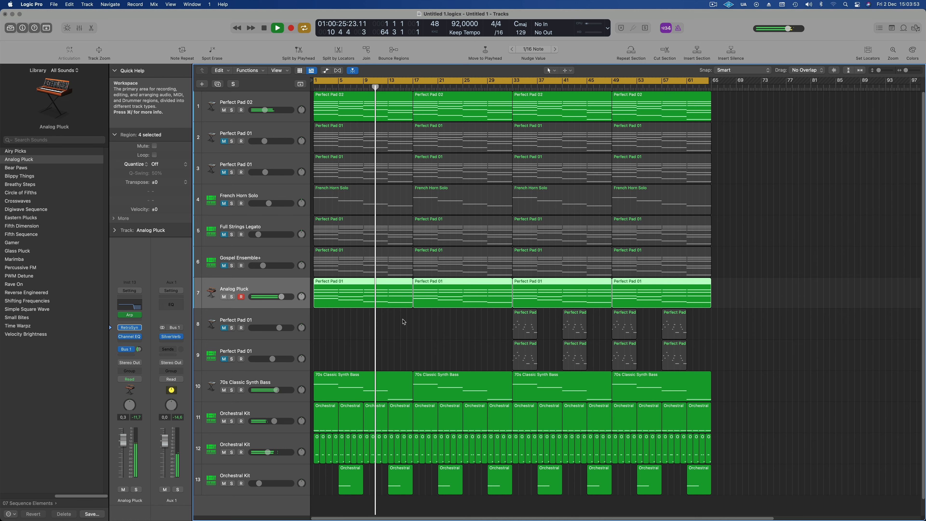
Solo the Gospel Ensemble+ track during playback.
left_click(230, 267)
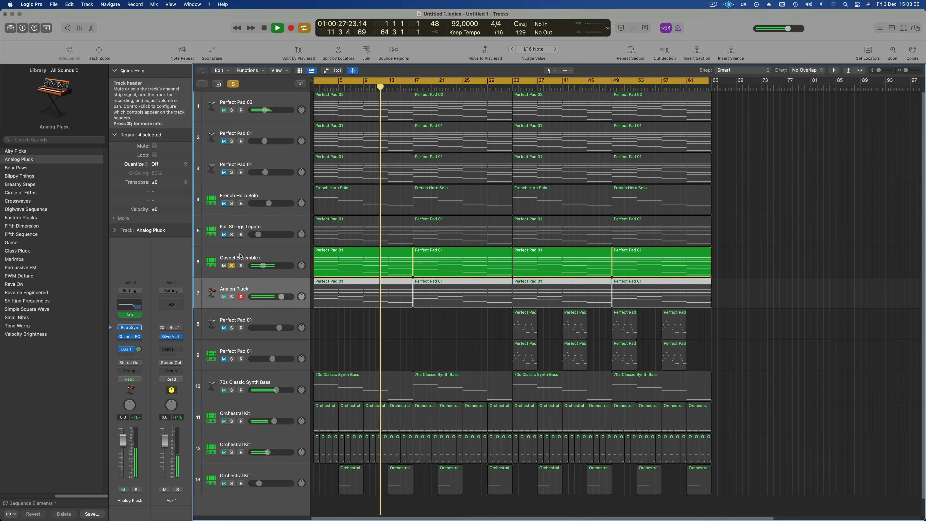